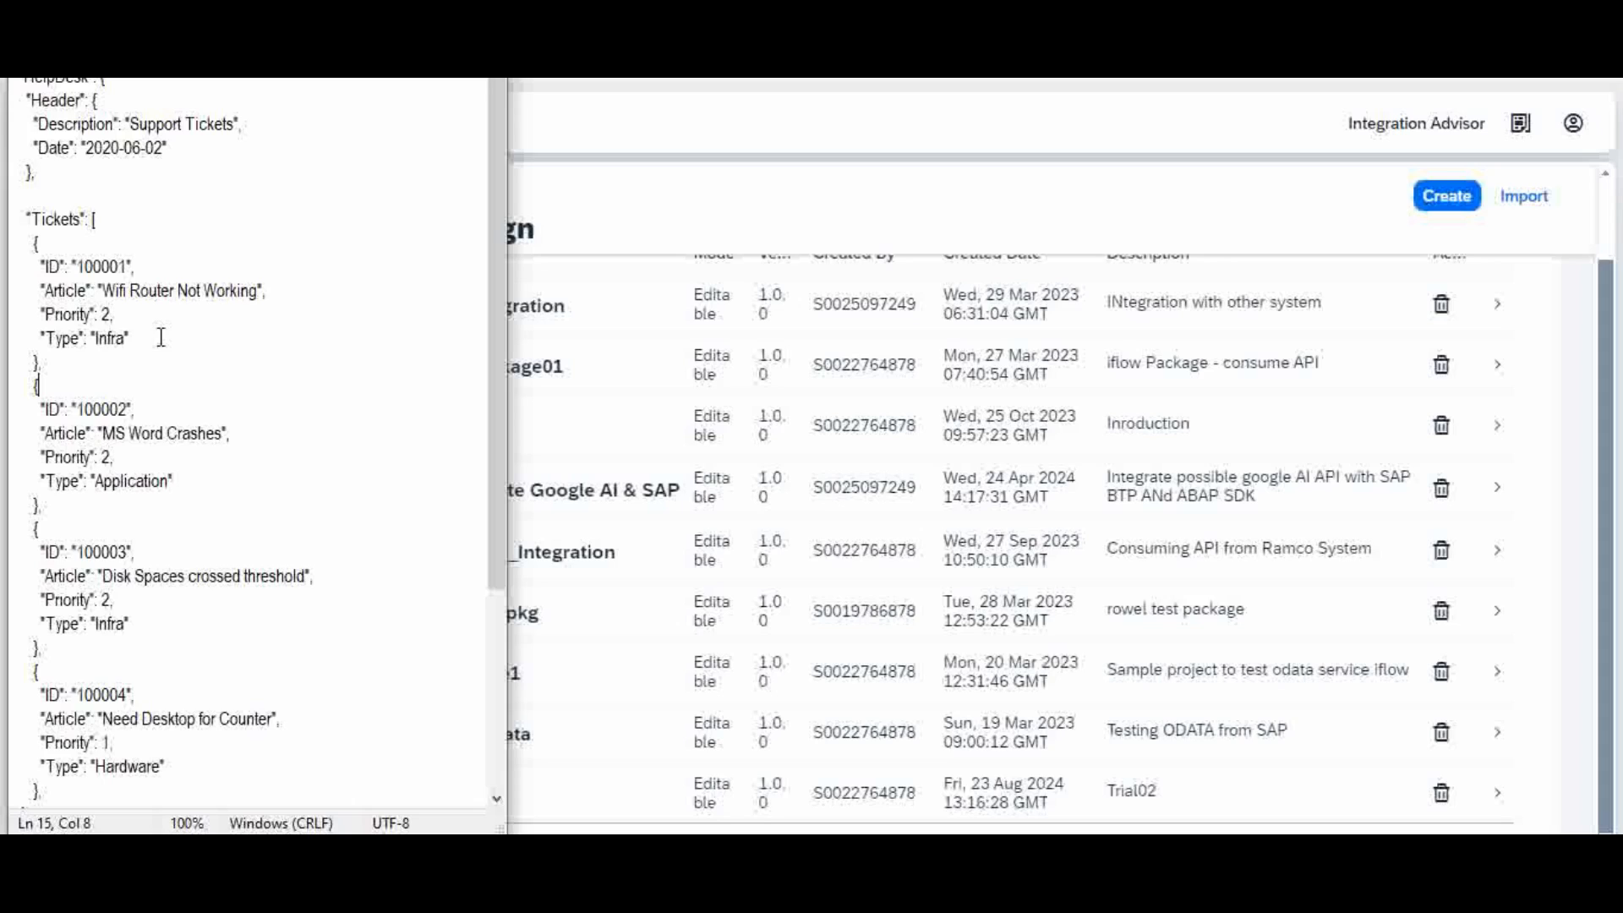
Step: Review the sample tickets' Type values (Infra, Application, Infra), then open the Trial02 package
left_click(107, 338)
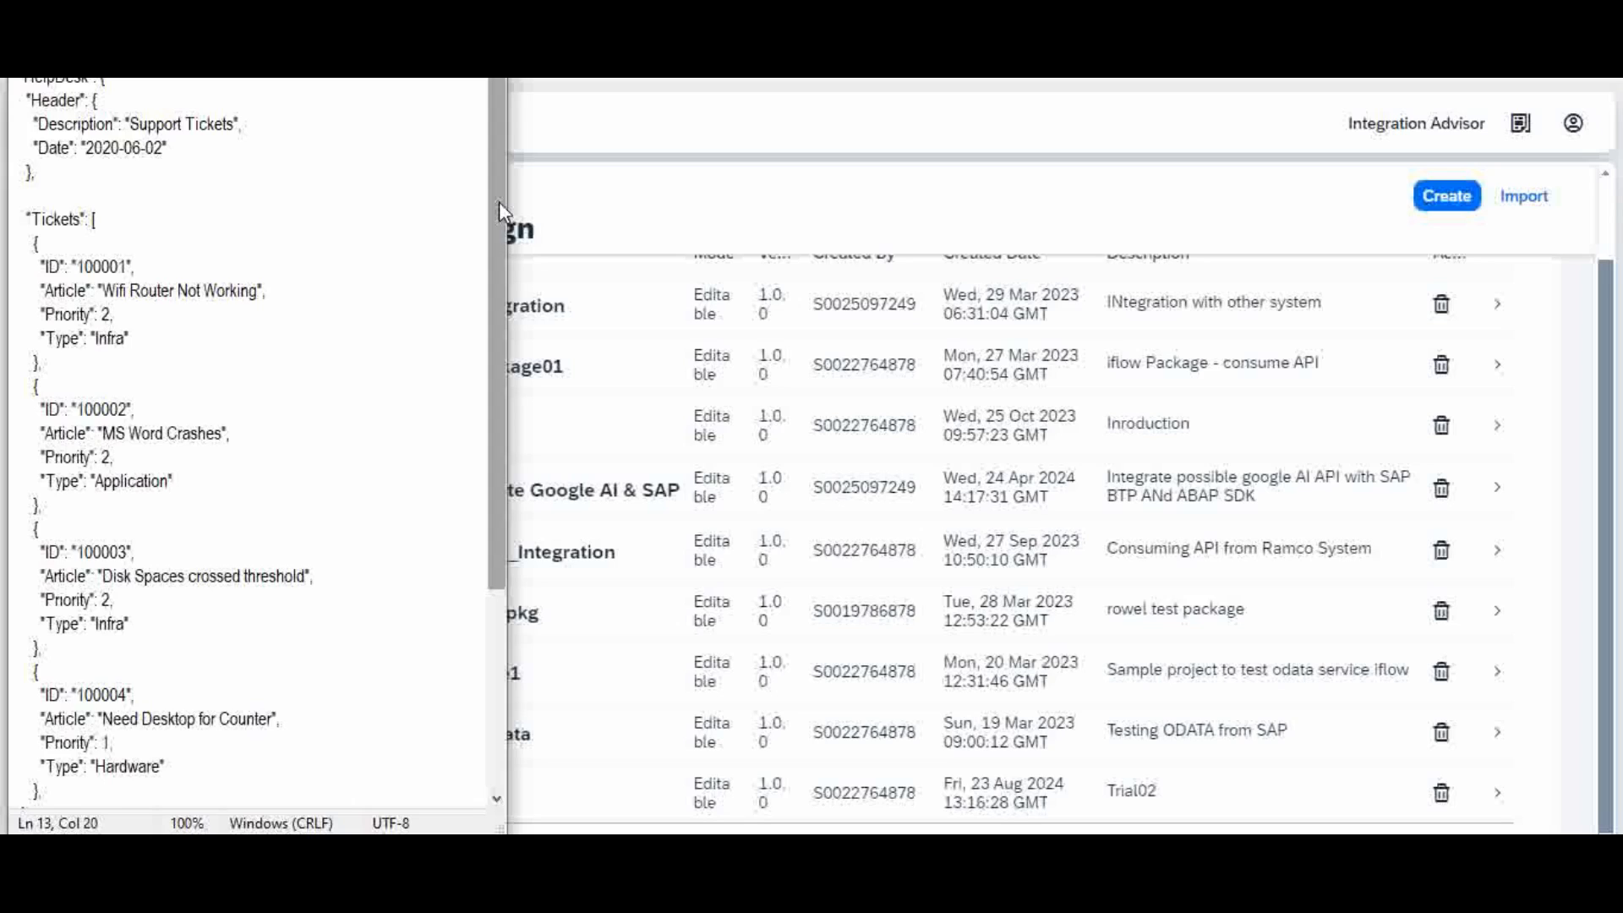
left_click_drag(500, 203, 493, 251)
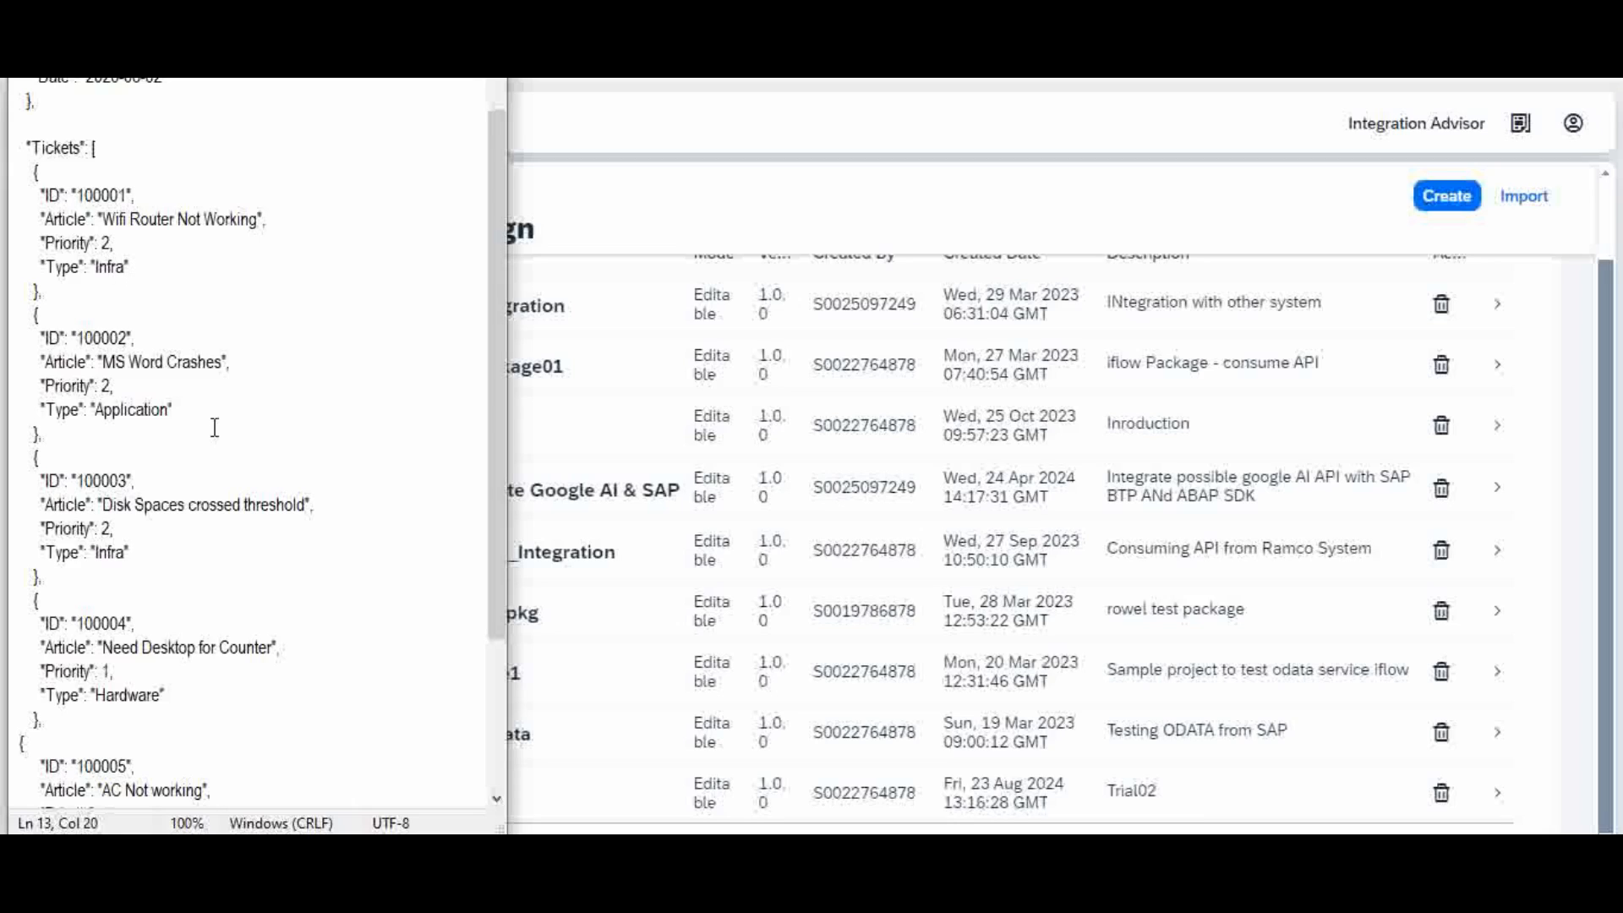
left_click(153, 410)
left_click_drag(498, 638, 493, 715)
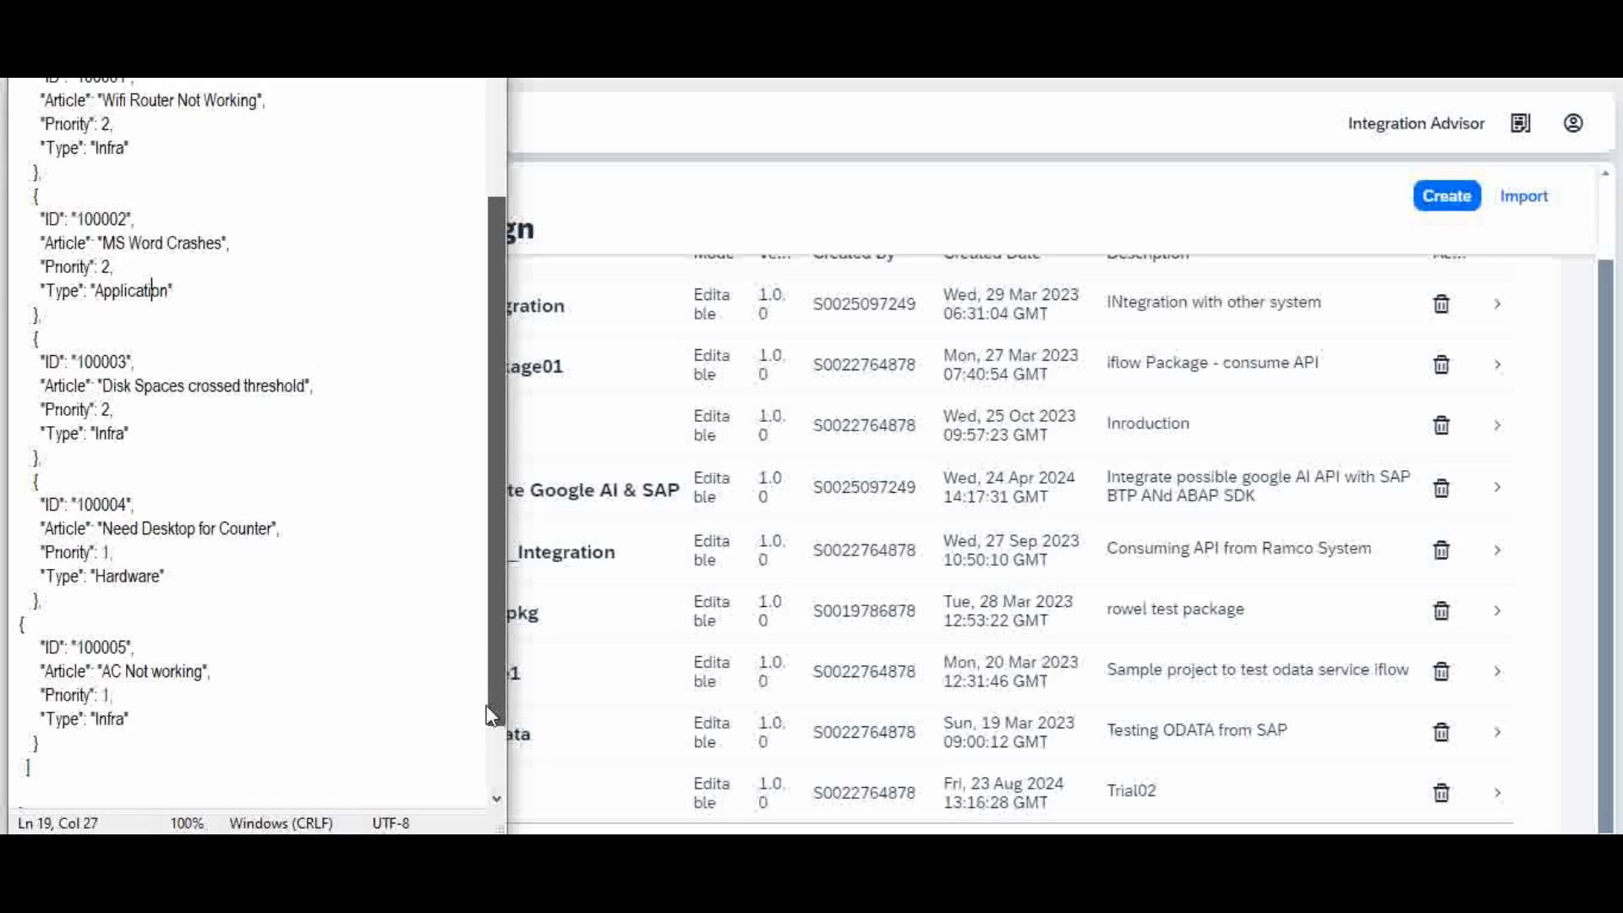
left_click(159, 725)
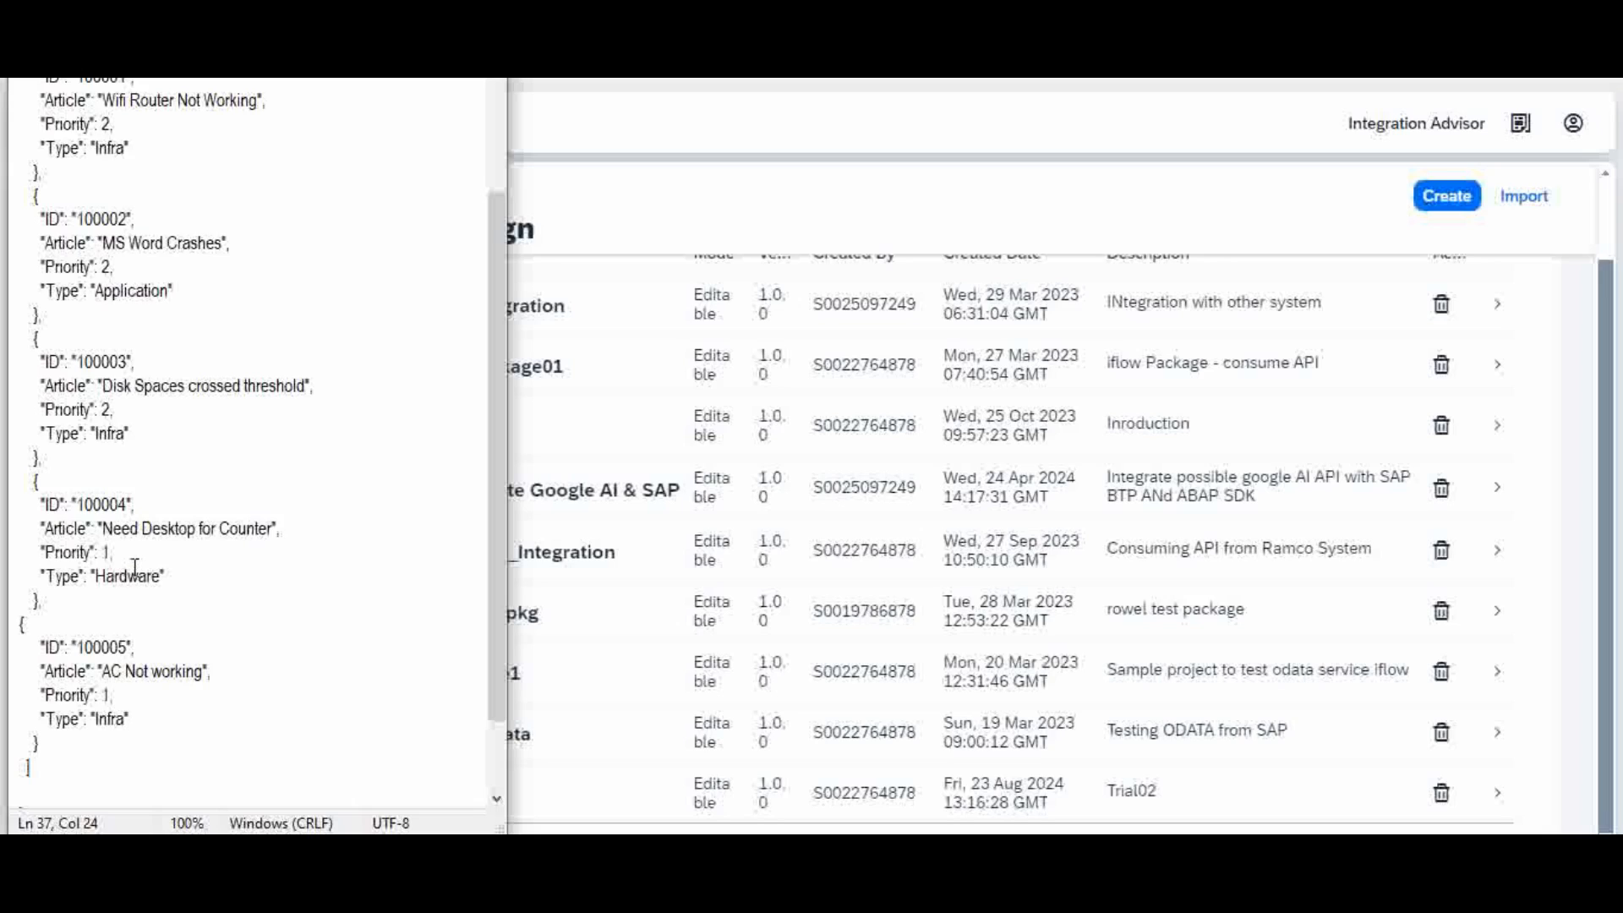
scroll(498, 145, "up", 3)
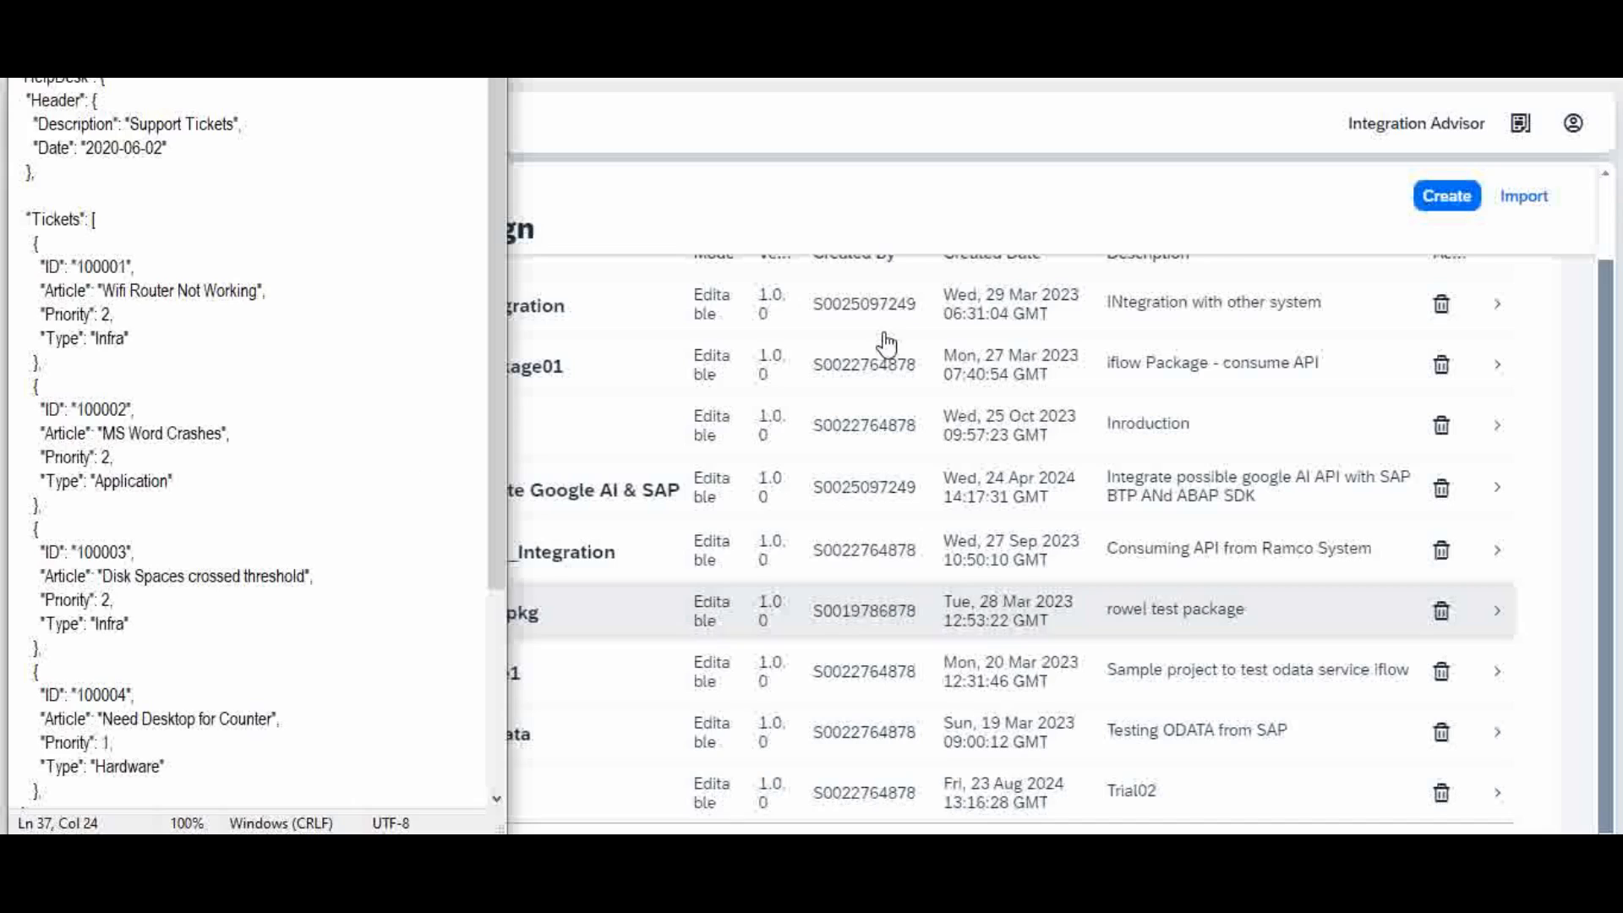
left_click(590, 796)
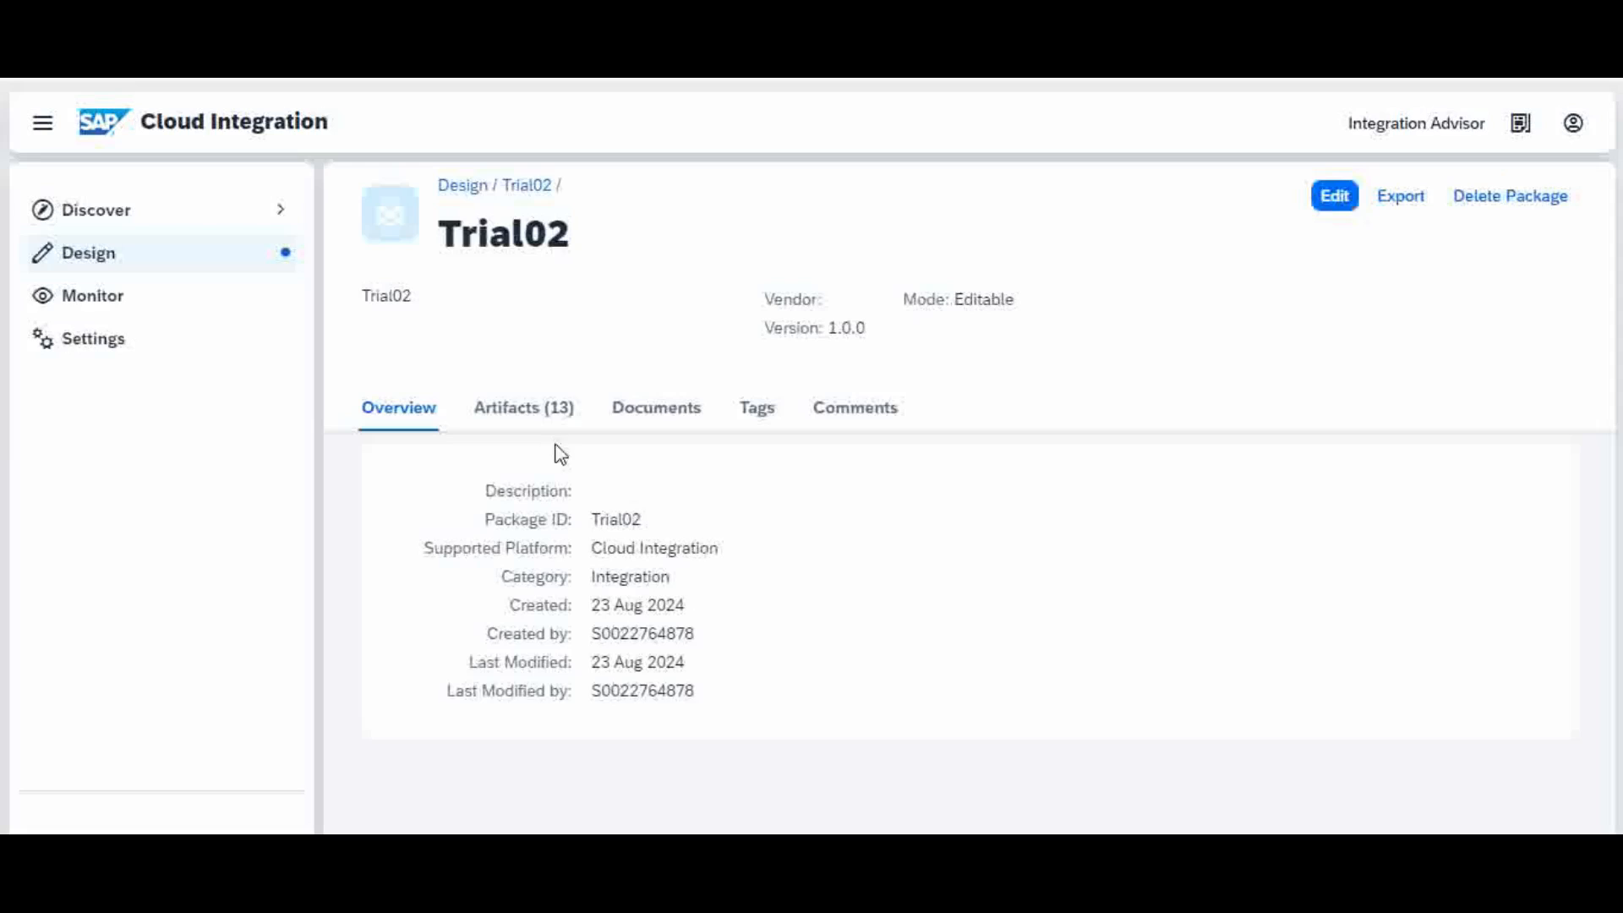
Step: Open the excercise integration flow from the Trial02 package's 13 artifacts
left_click(533, 415)
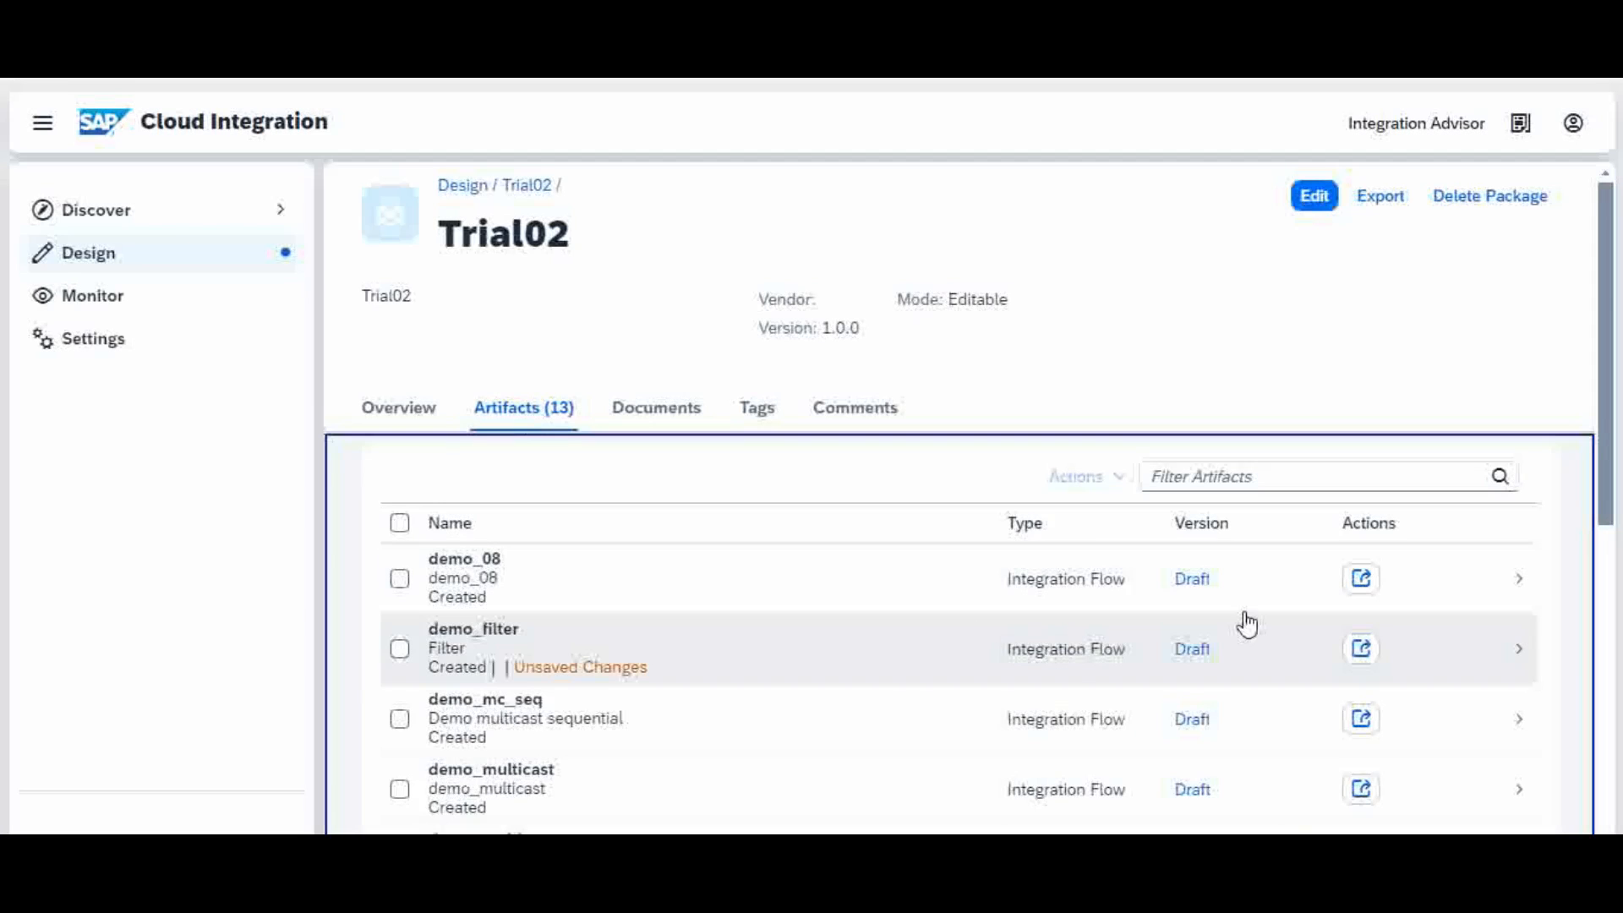
left_click_drag(1609, 298, 1584, 572)
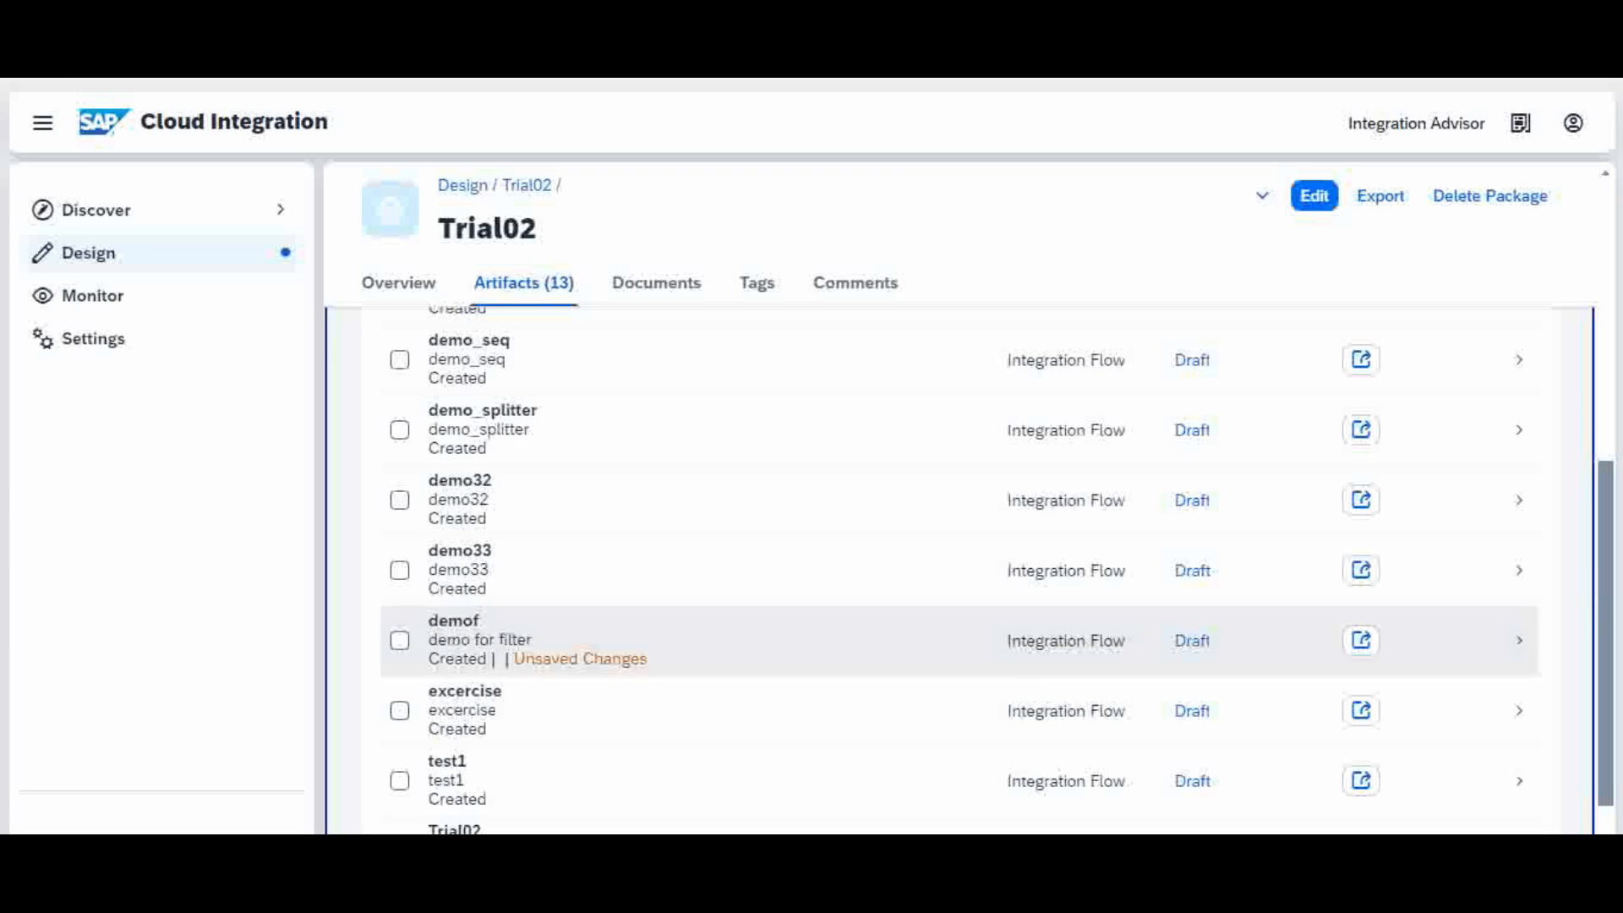
left_click(644, 729)
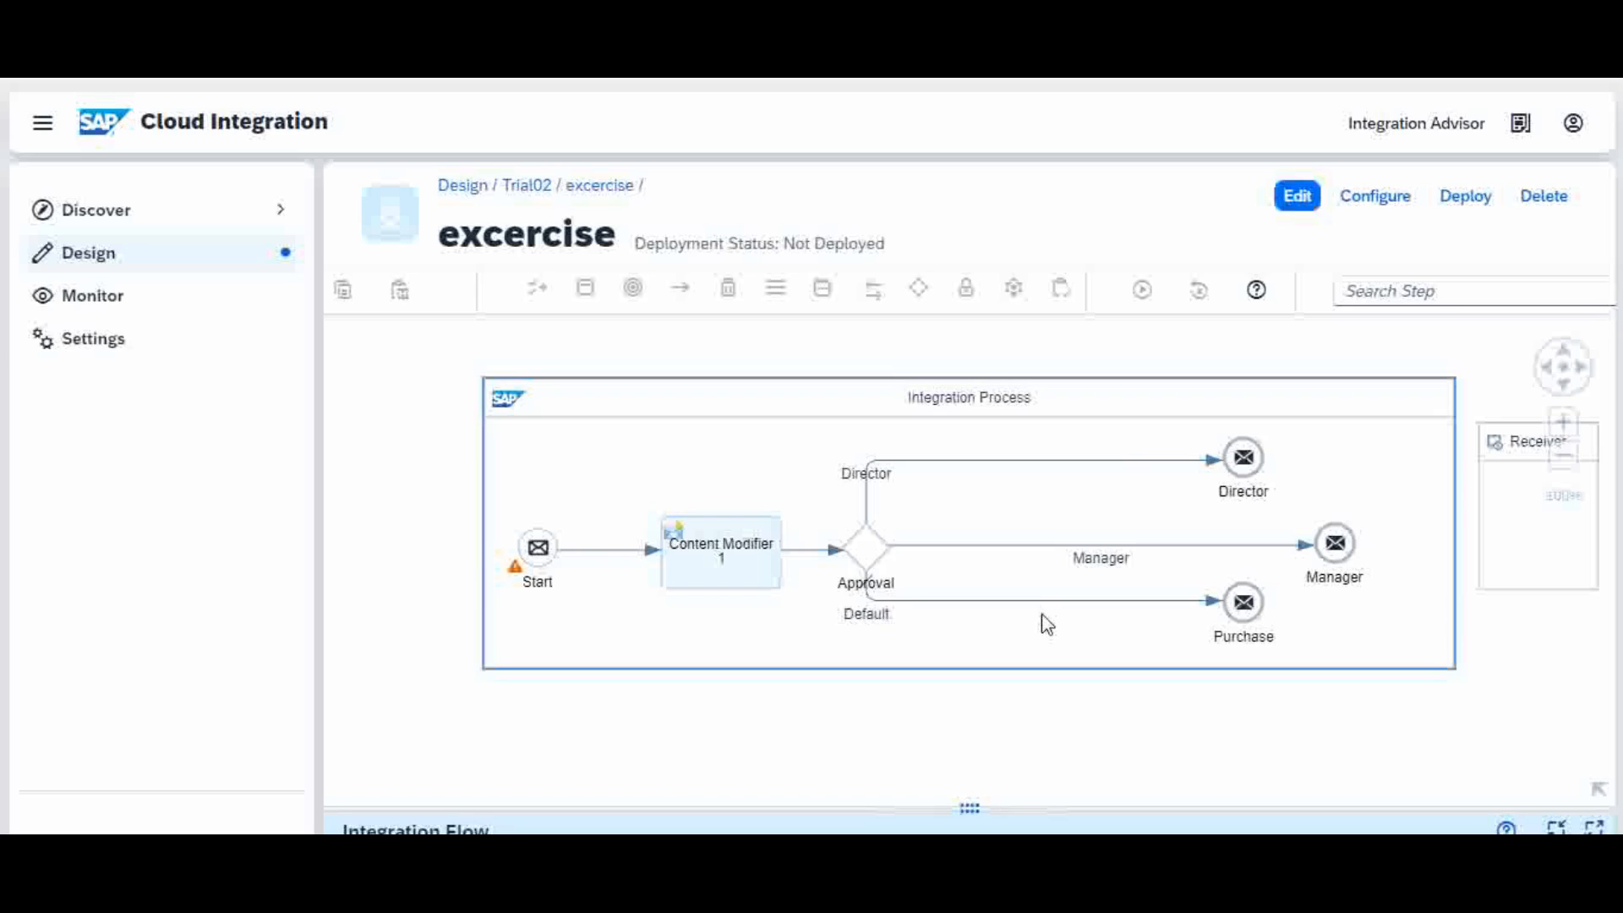
Step: Make the excercise flow editable and delete Content Modifier 1 and the Approval router
left_click(723, 572)
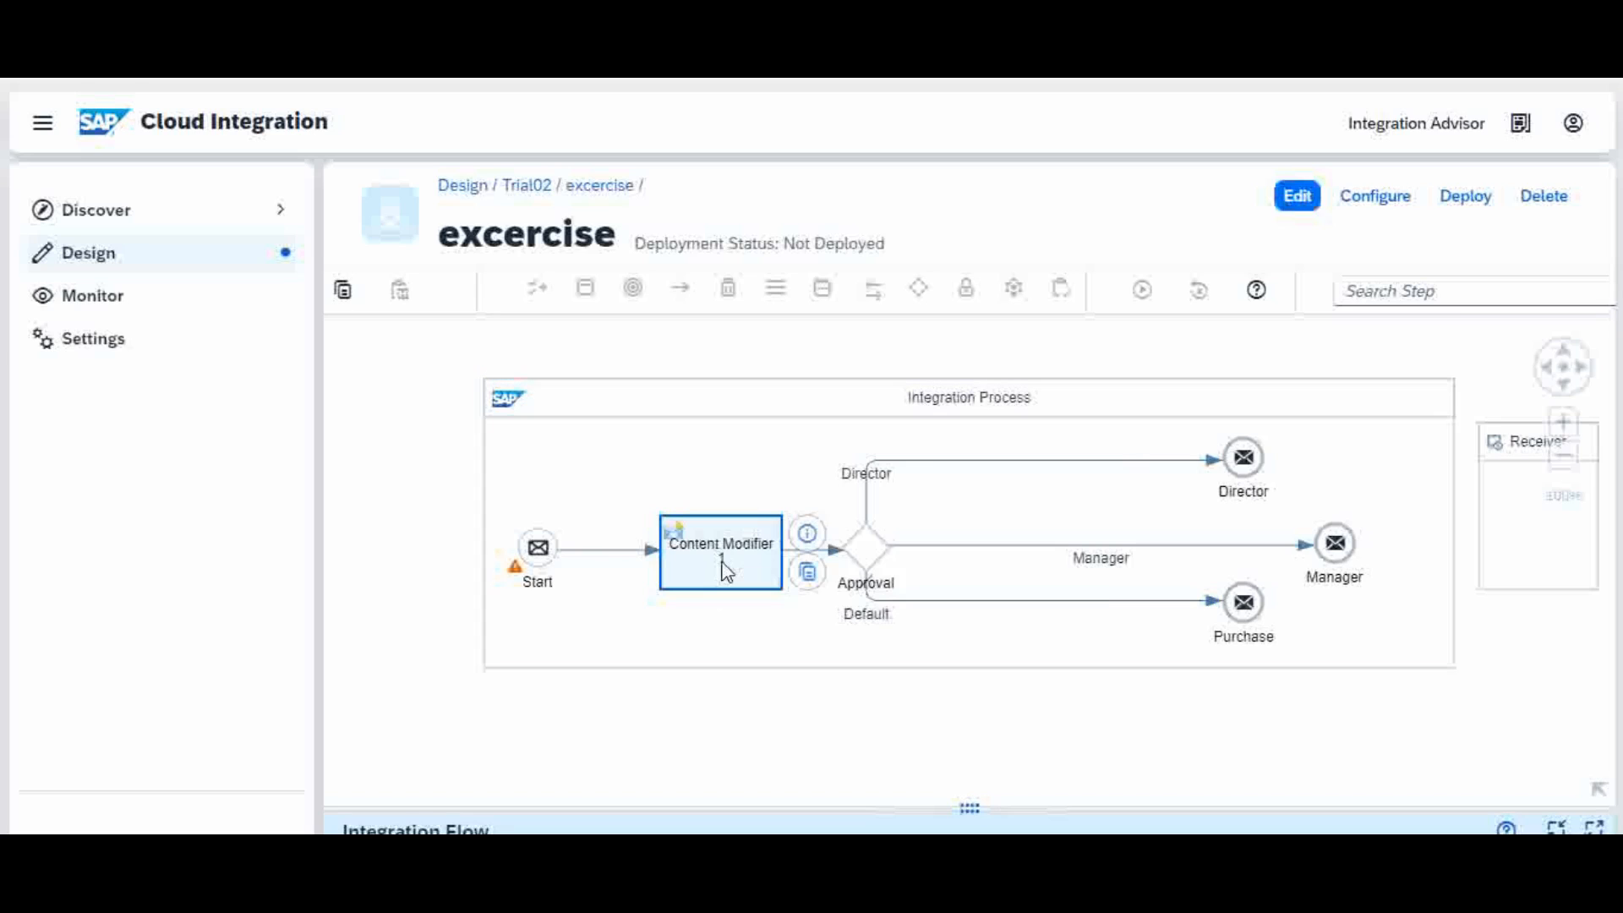
left_click(1297, 200)
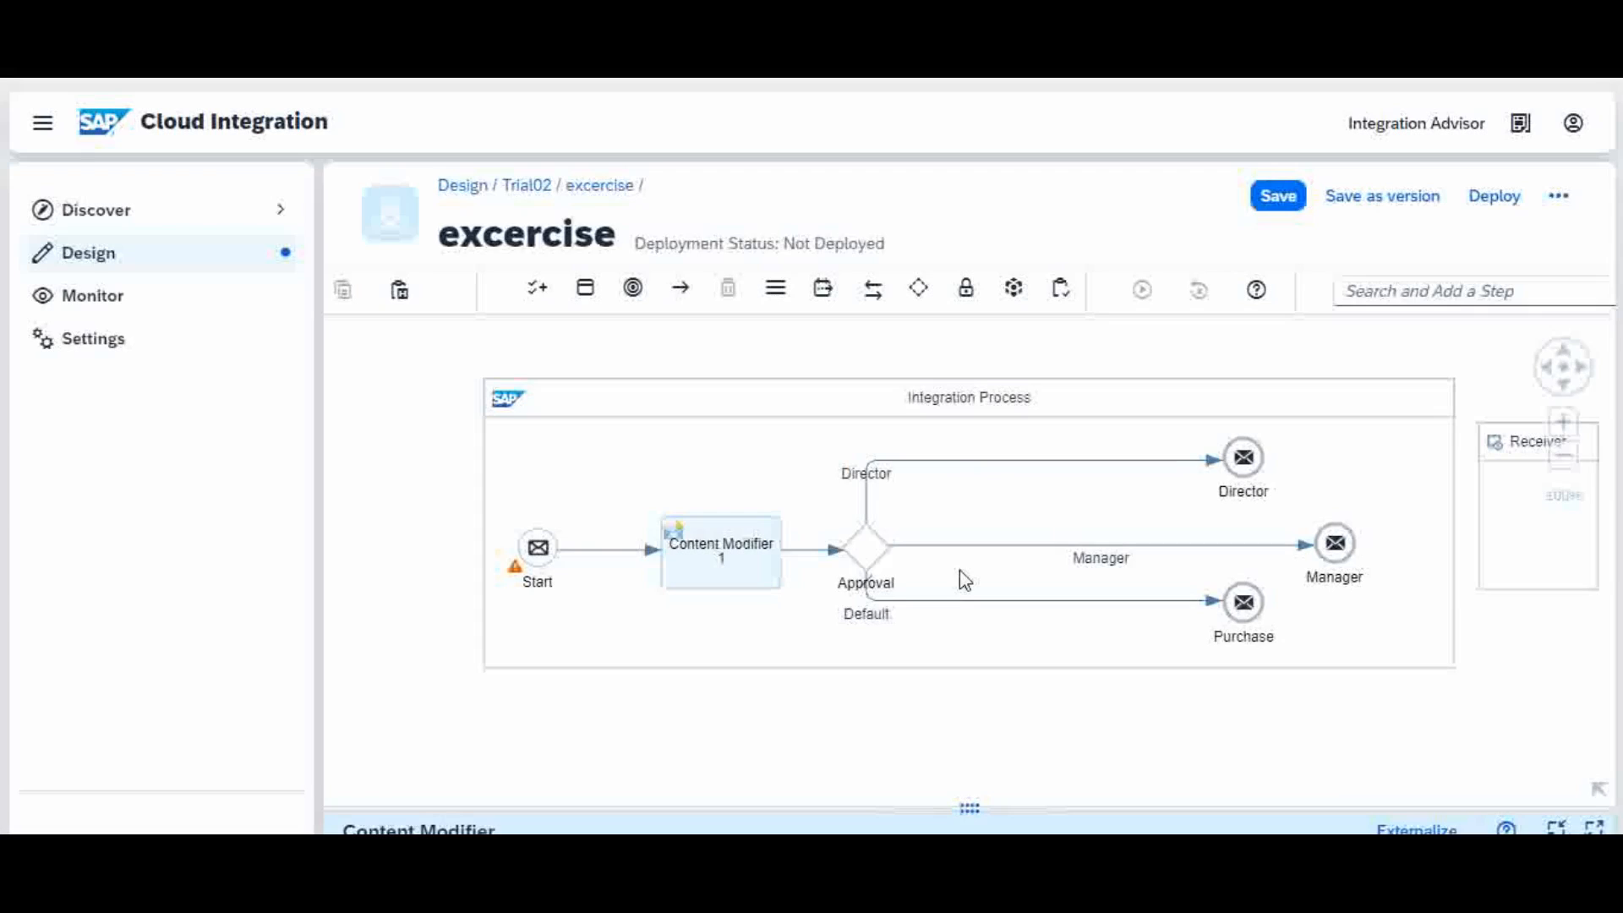
left_click(734, 545)
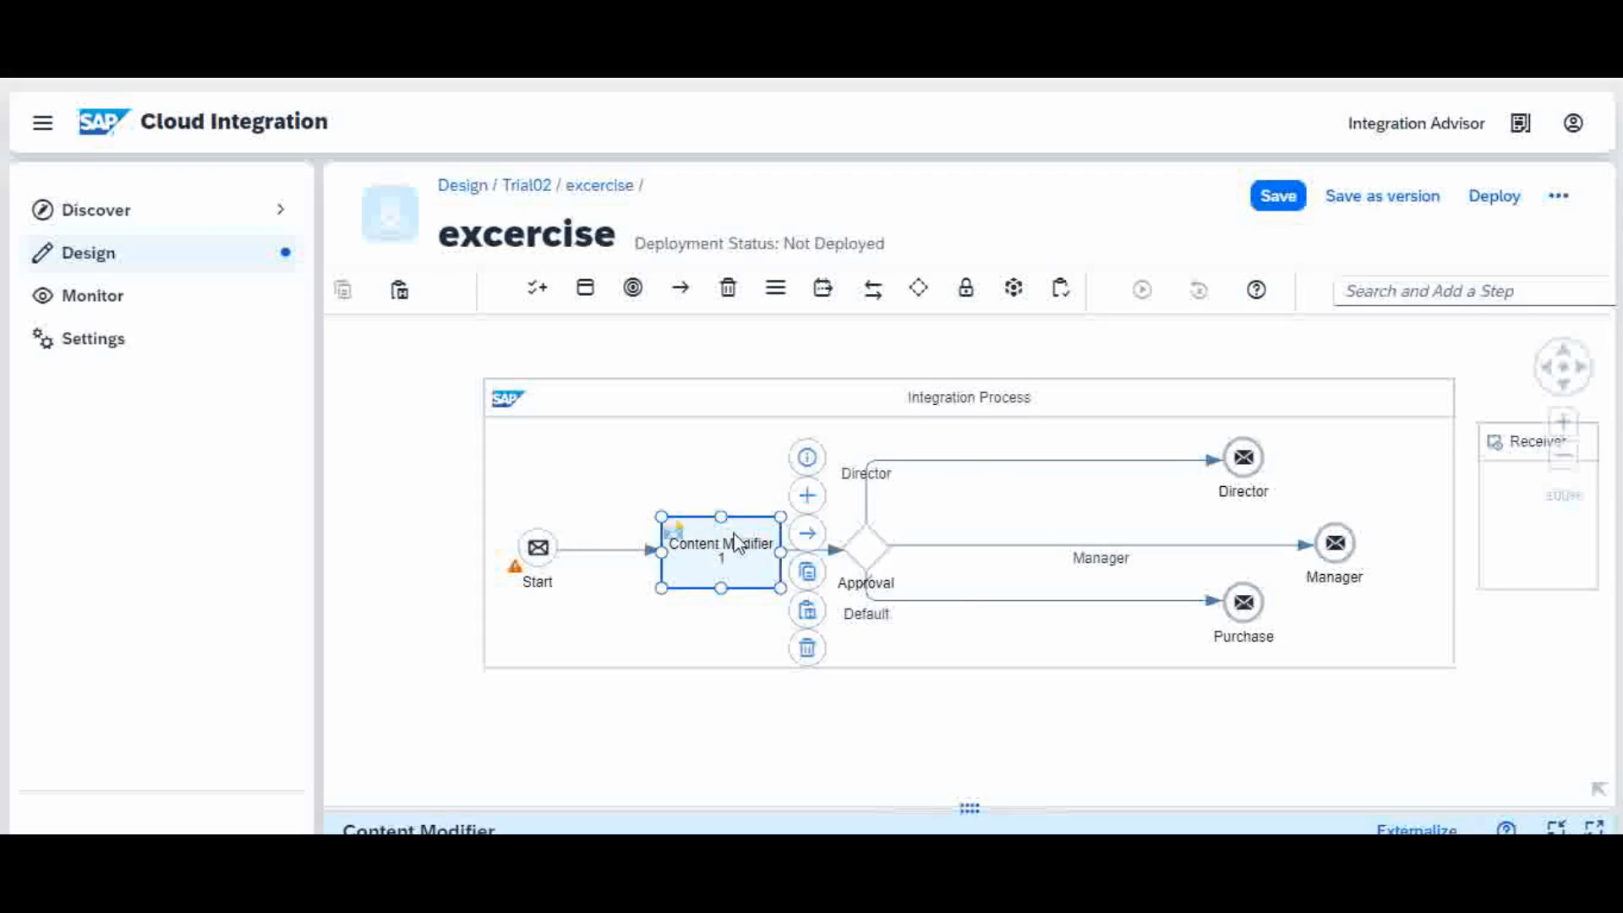
left_click(807, 648)
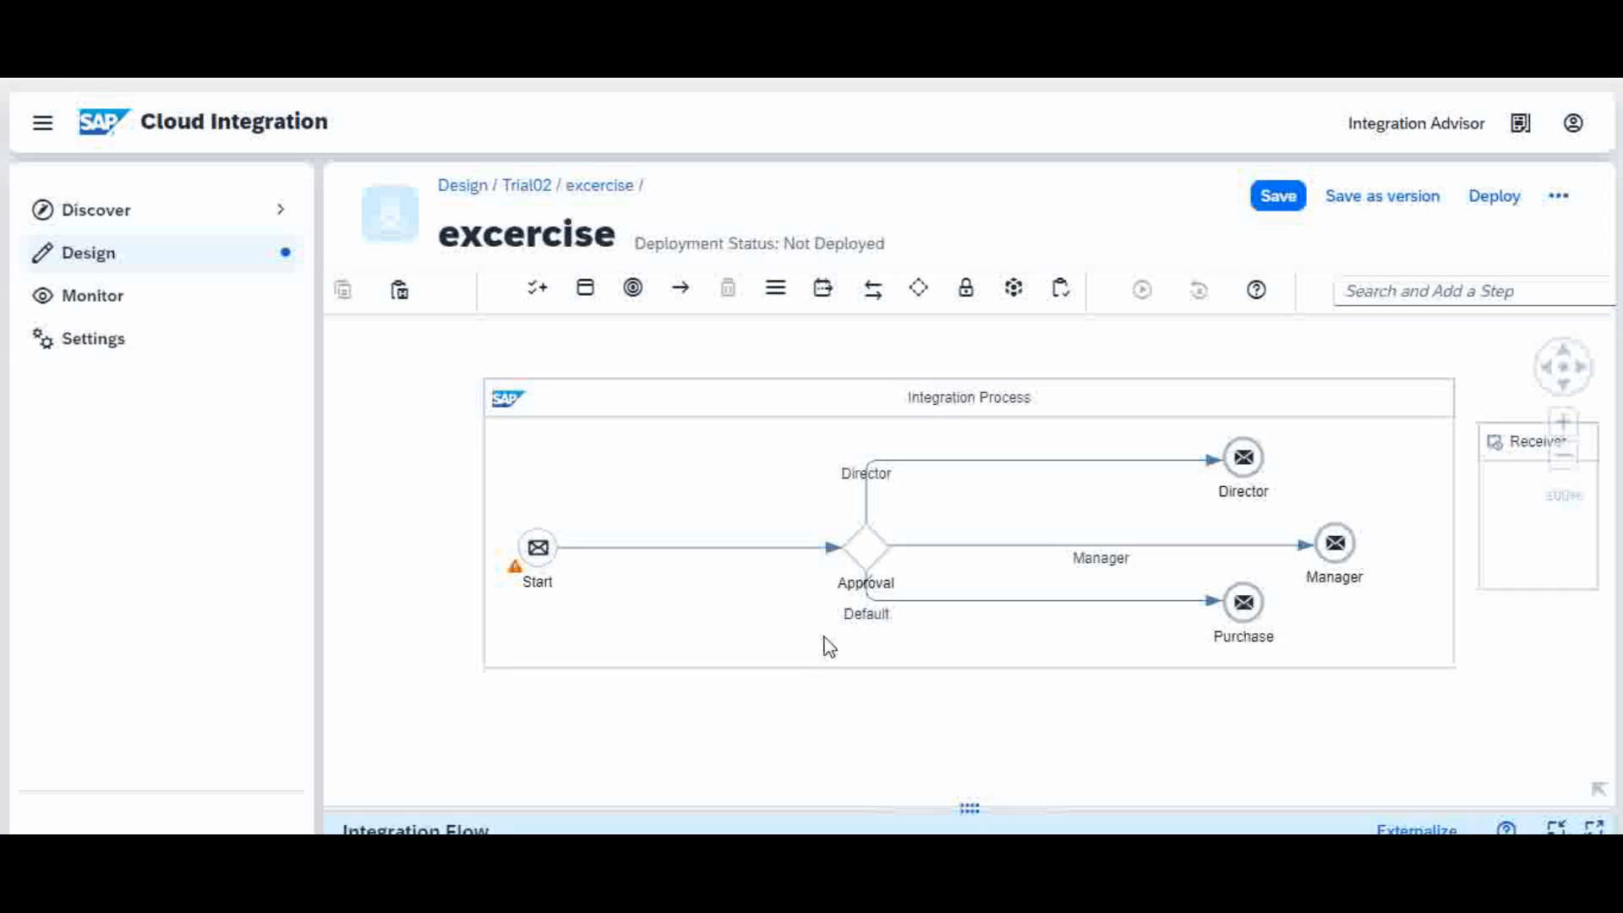
left_click(868, 541)
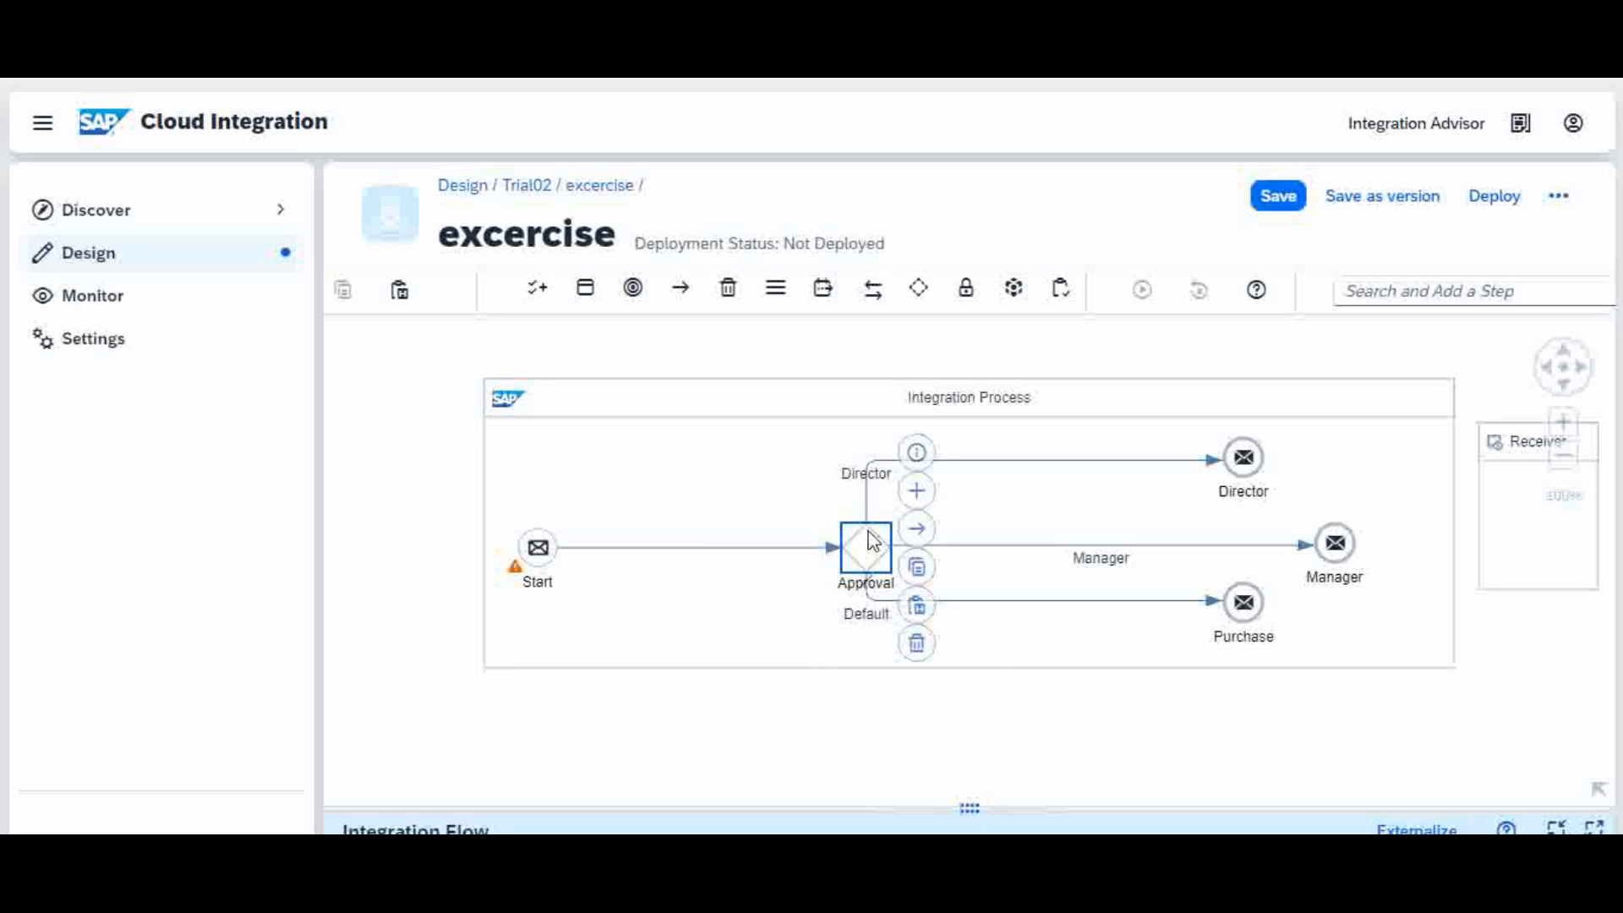
left_click(916, 644)
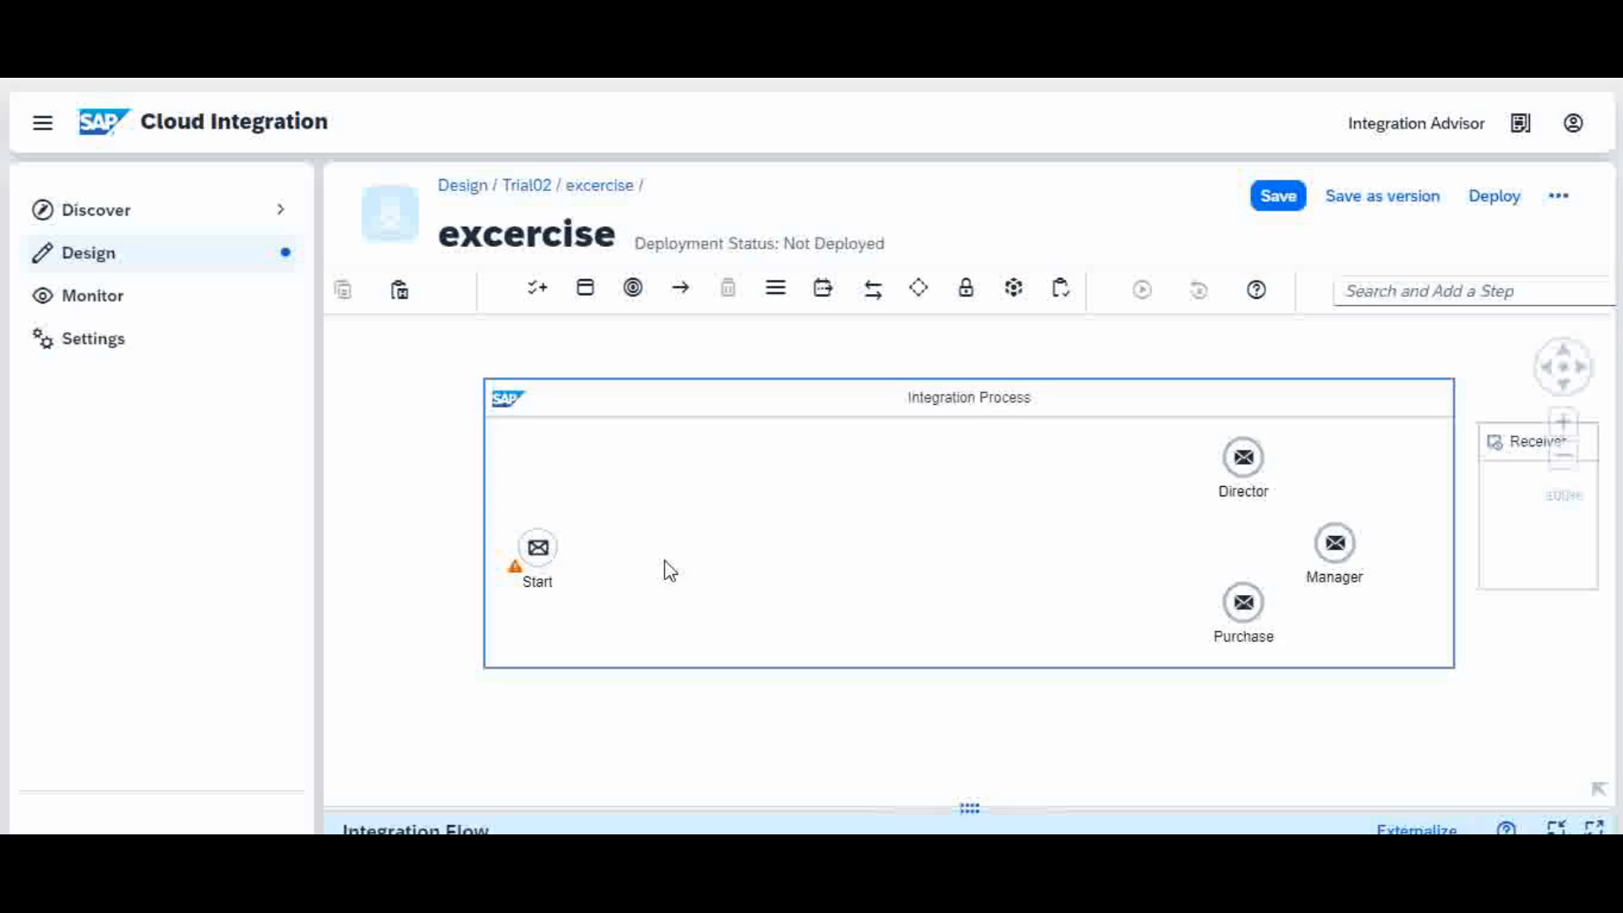
Step: Head back to the Trial02 package without saving the flow
left_click(551, 560)
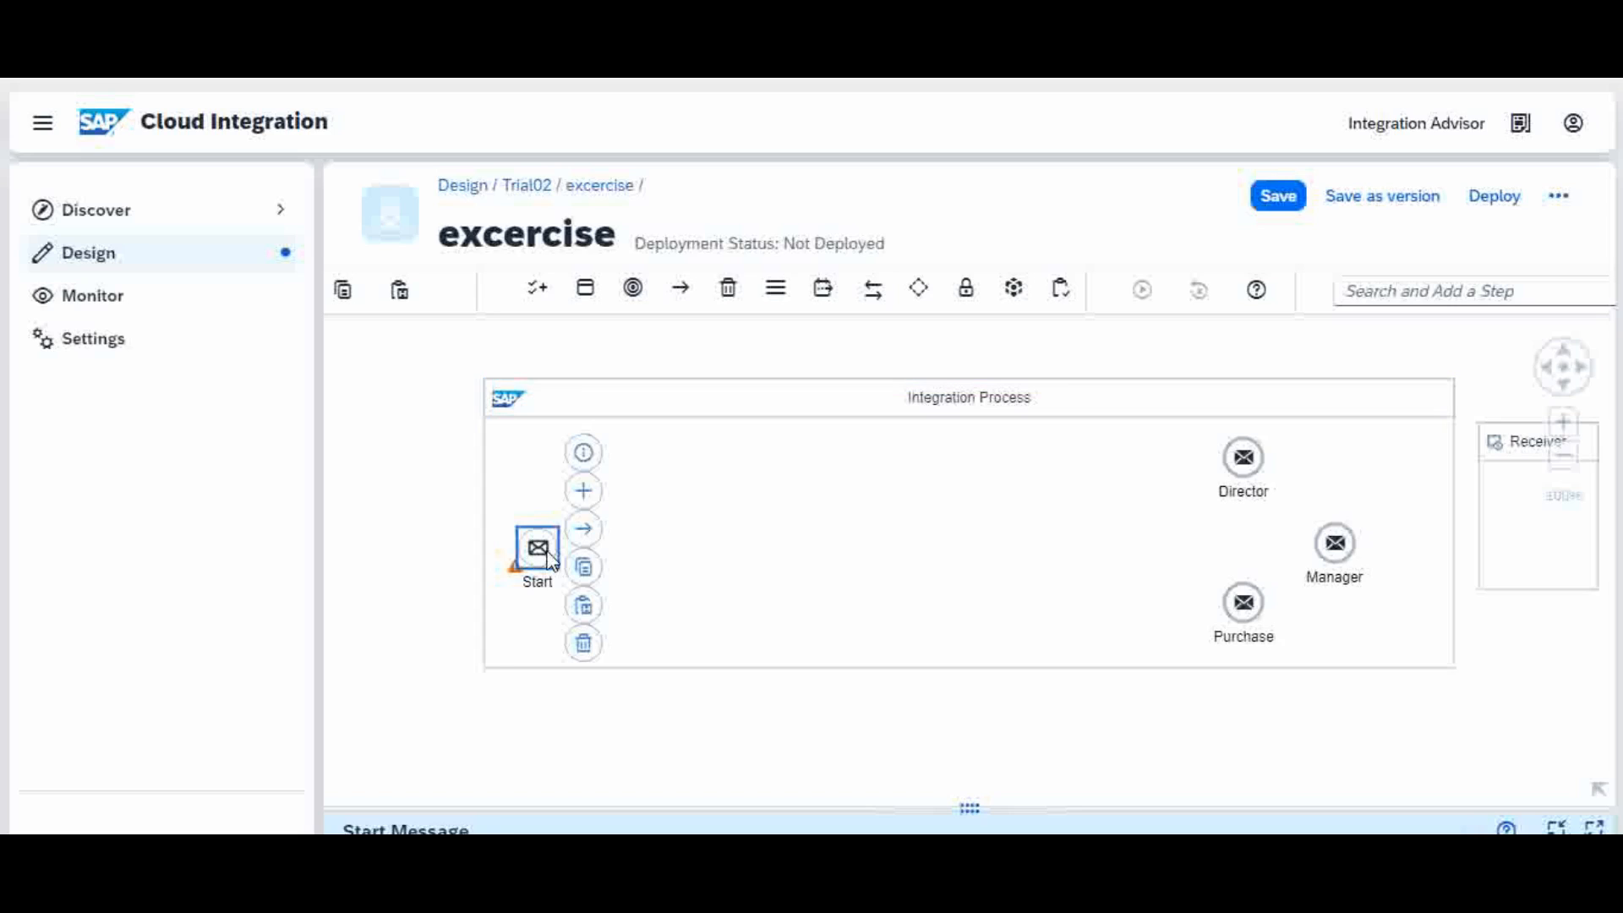
double_click(540, 200)
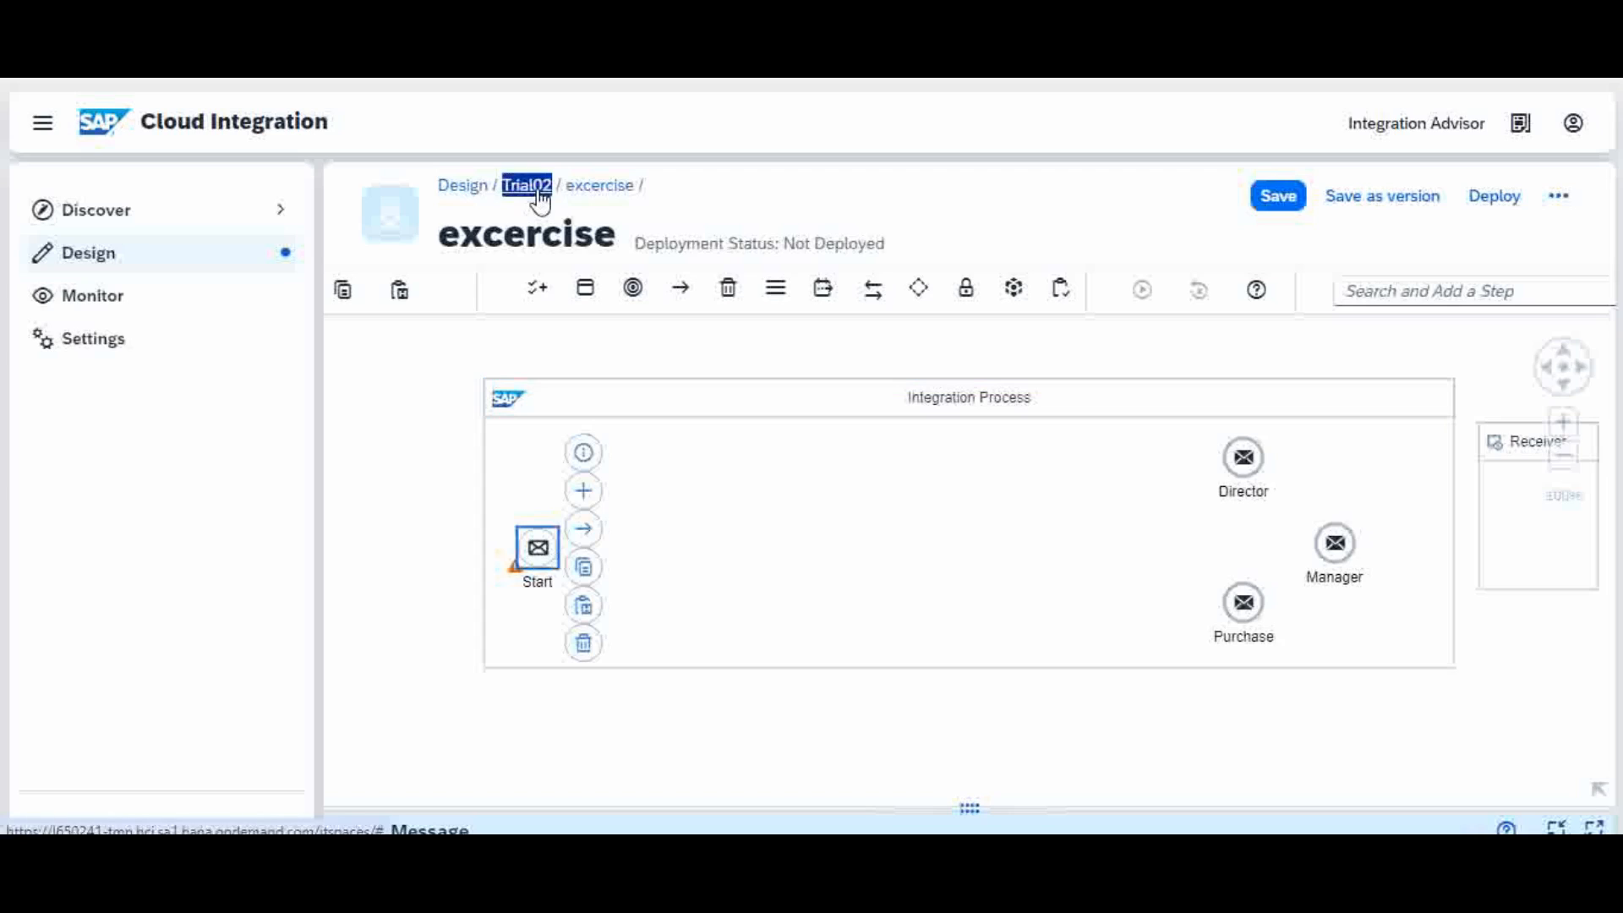
left_click(540, 198)
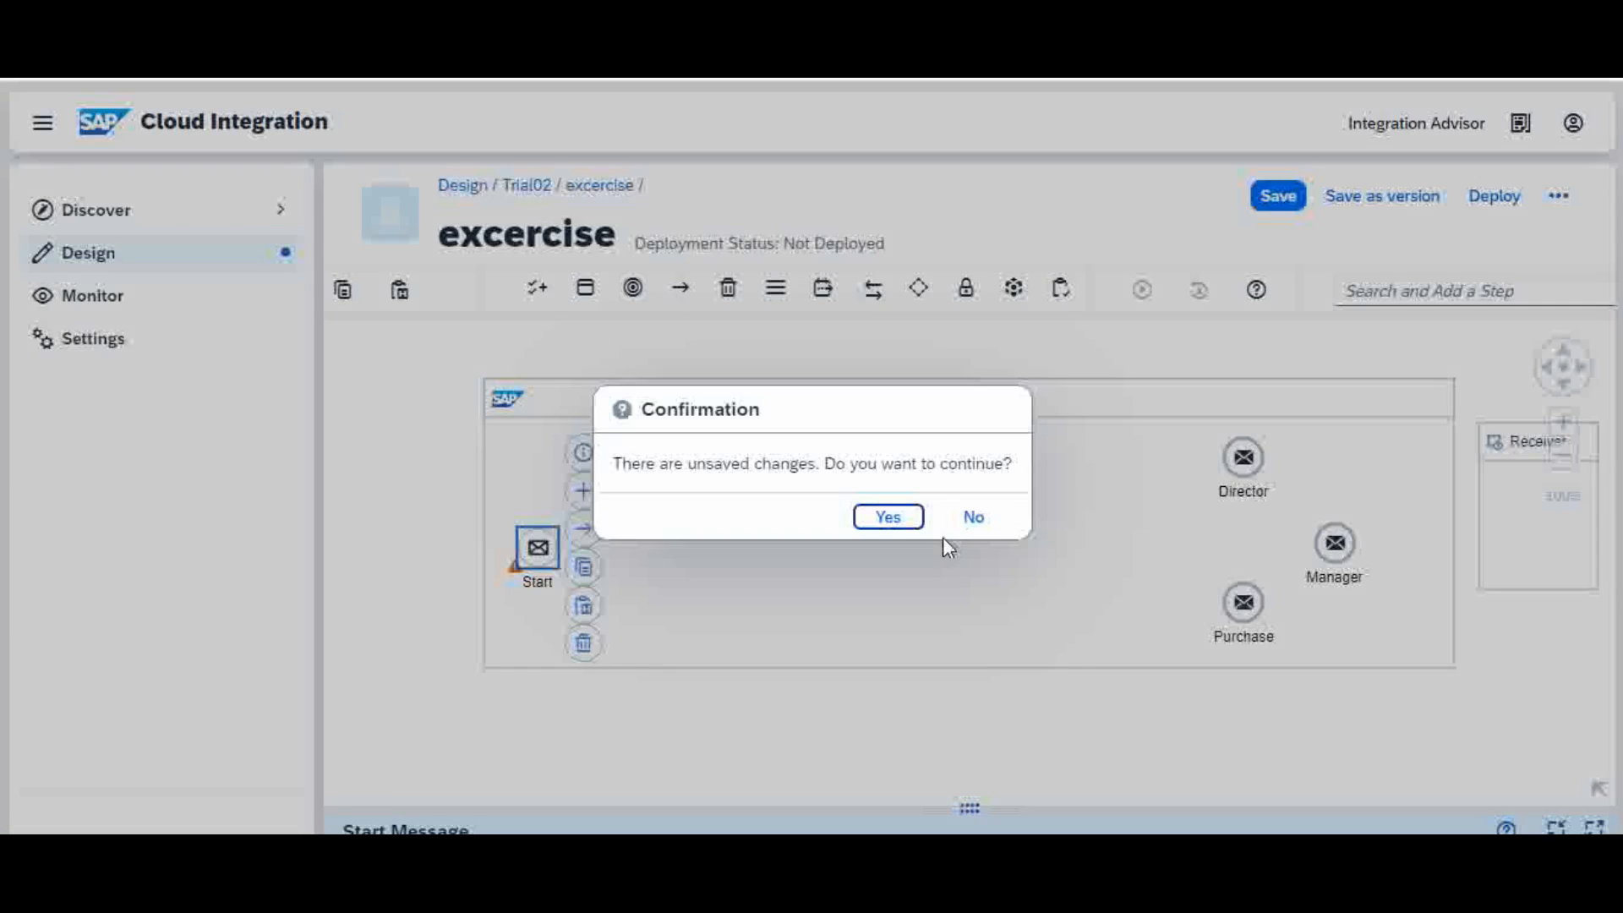
Step: Discard the flow changes, make Trial02 editable, and start adding a new integration flow
left_click(902, 519)
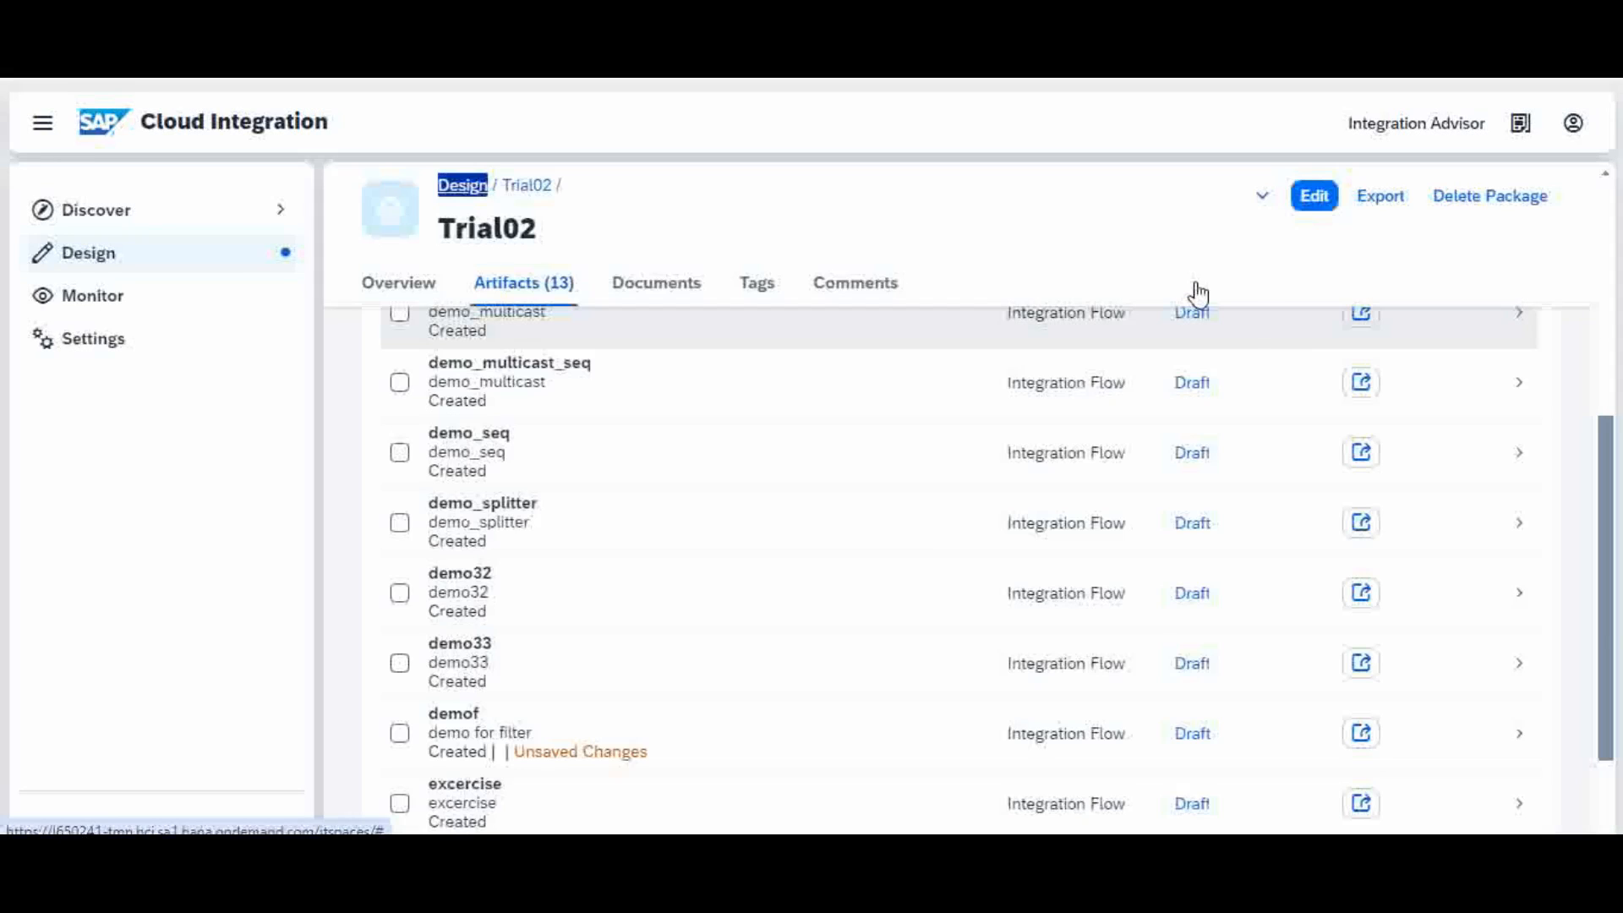
scroll(1285, 180, "up", 6)
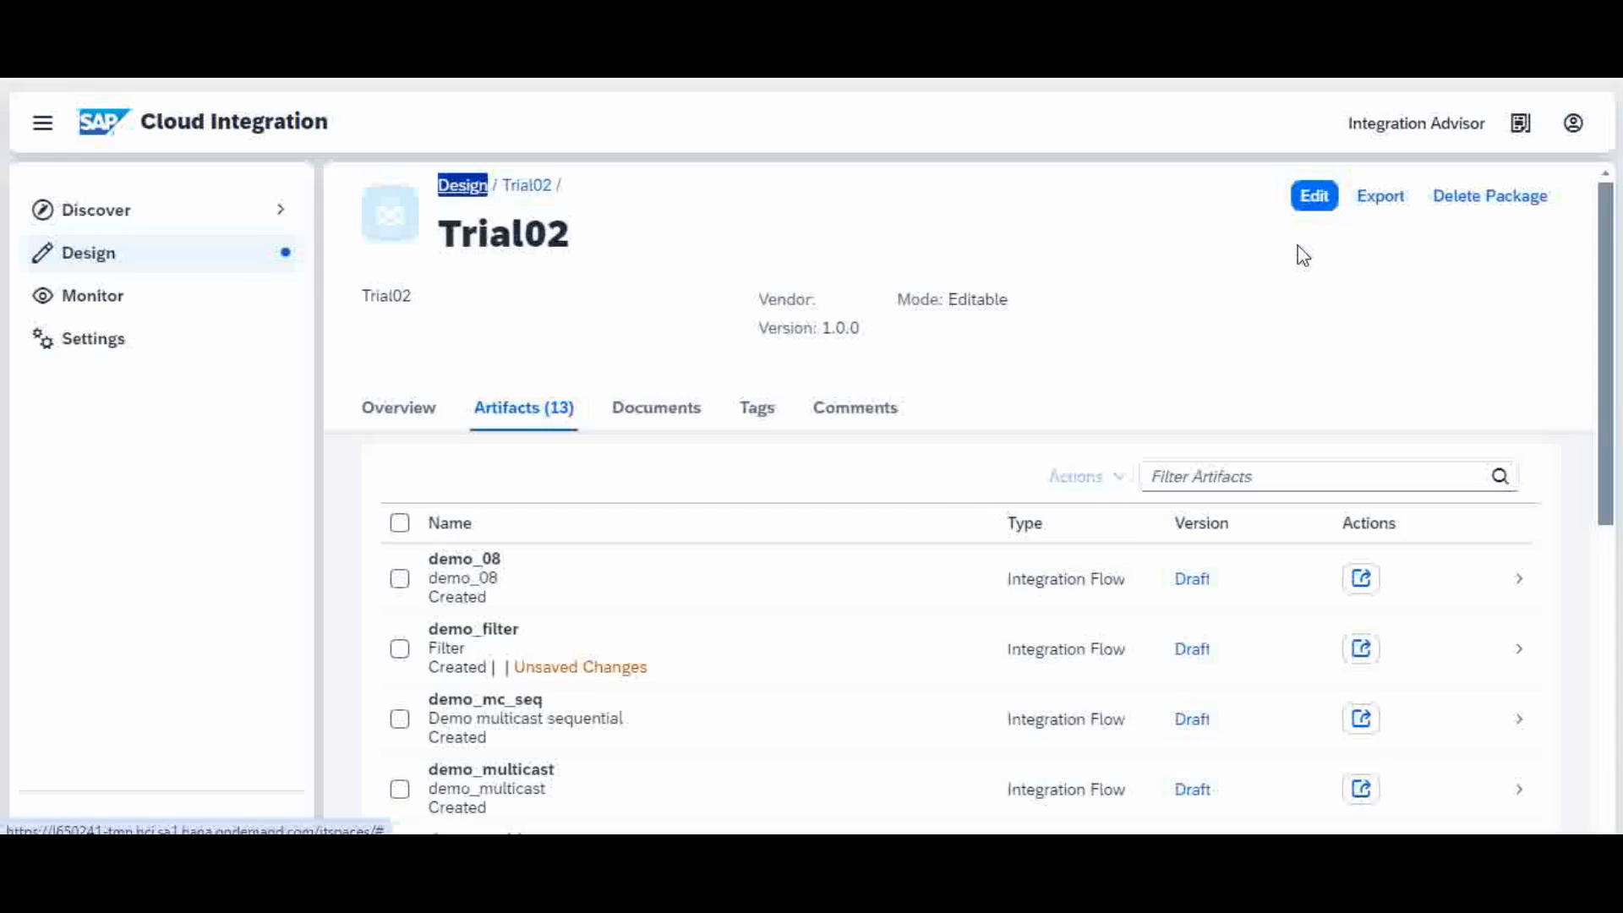
left_click(1315, 197)
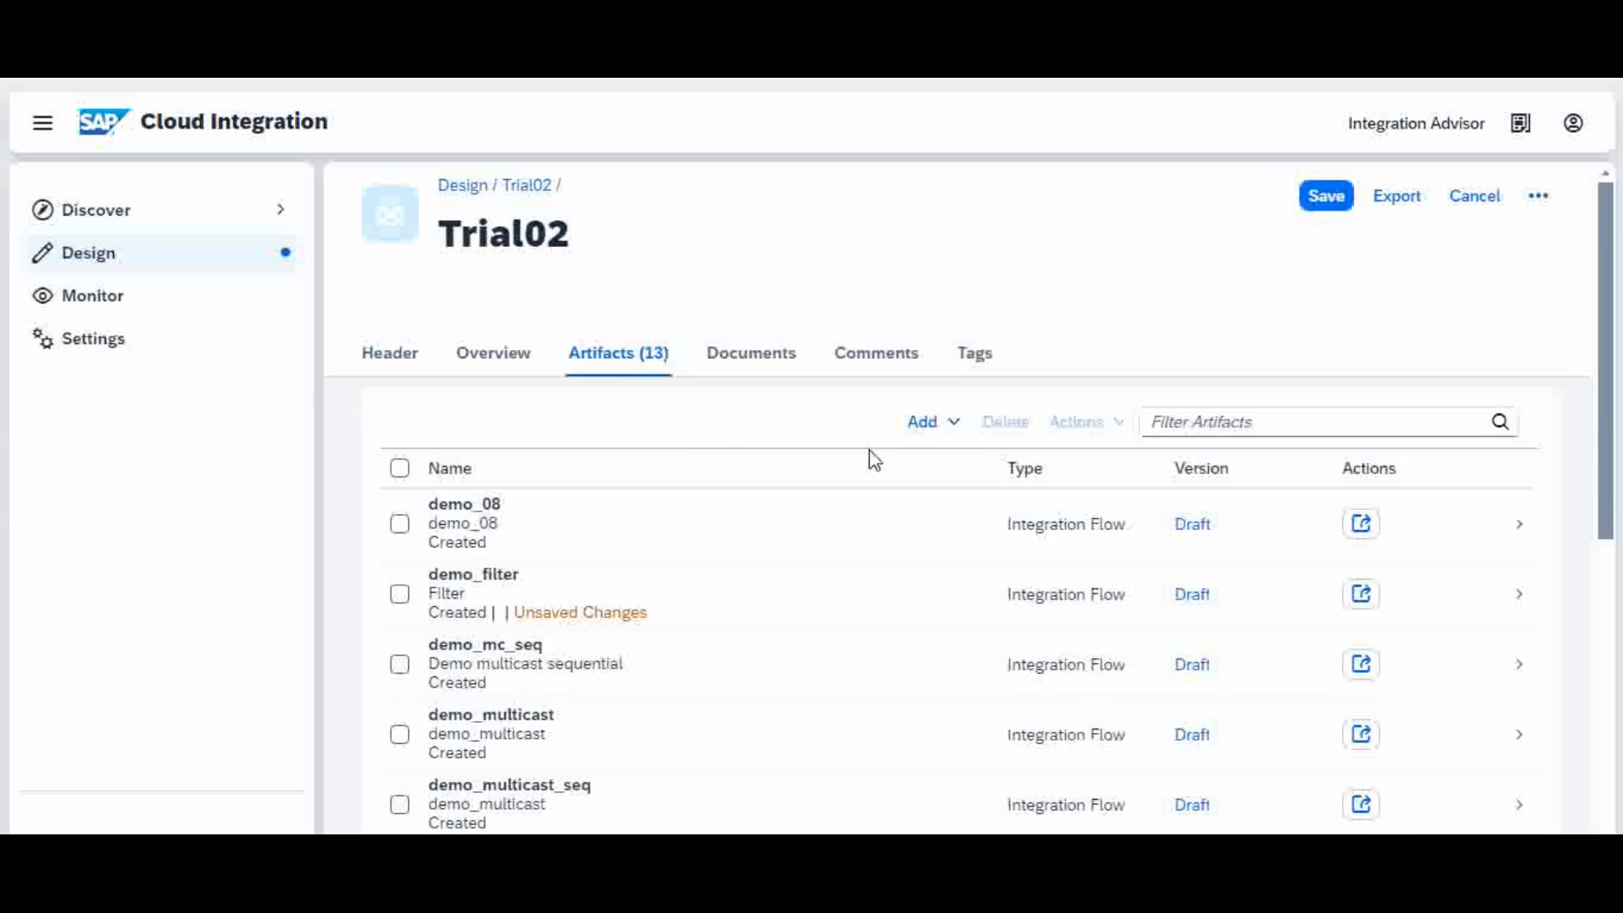
left_click(953, 427)
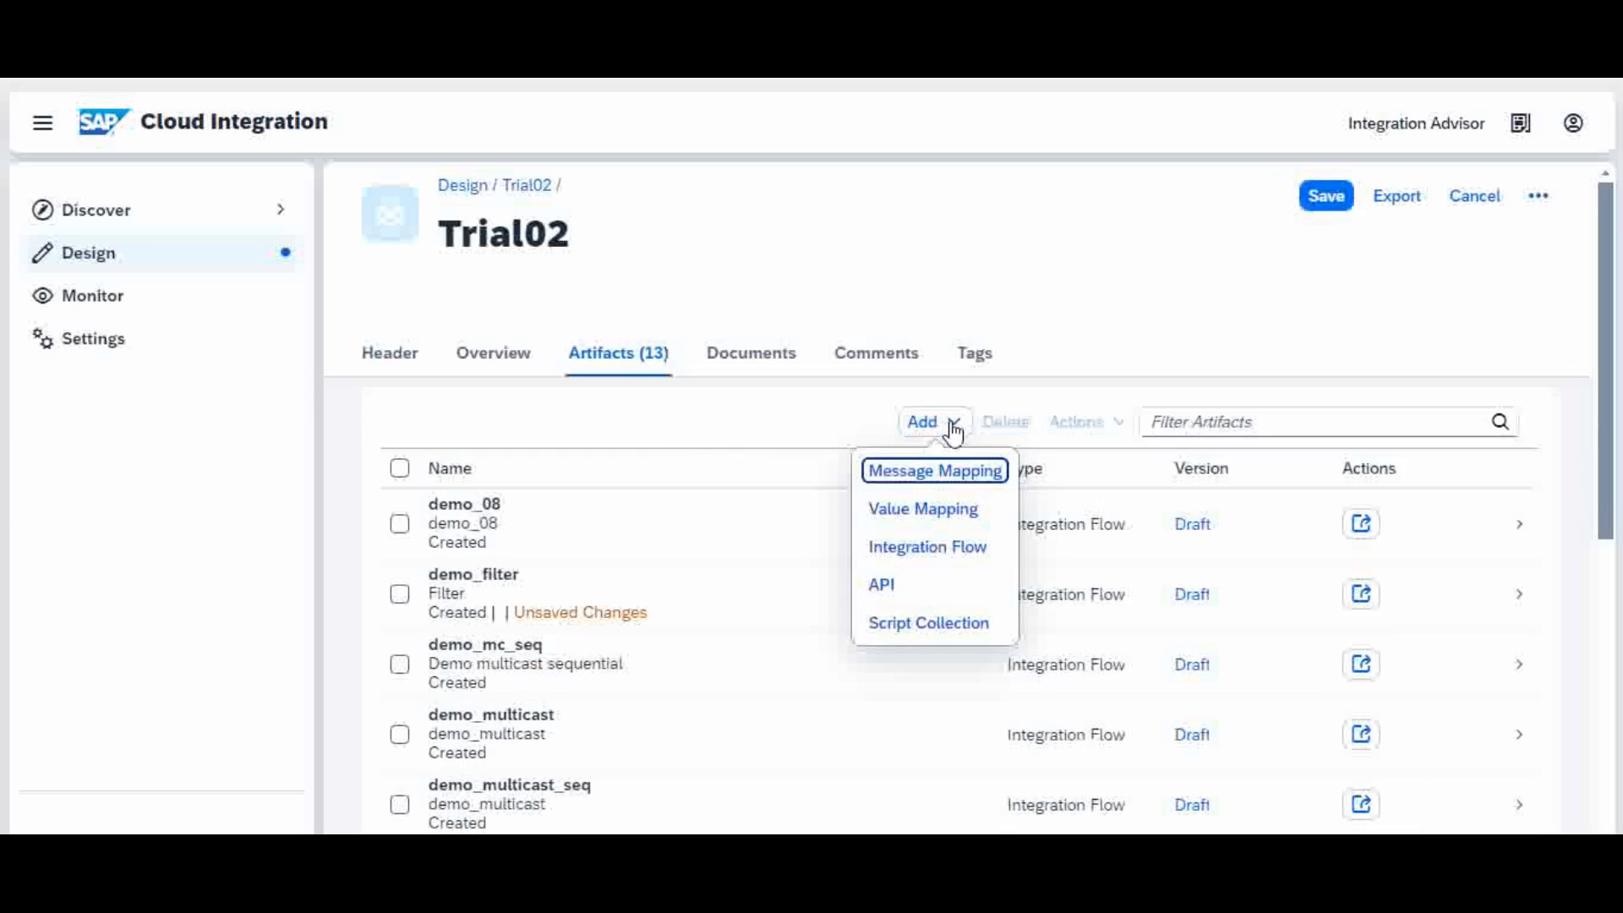
left_click(941, 551)
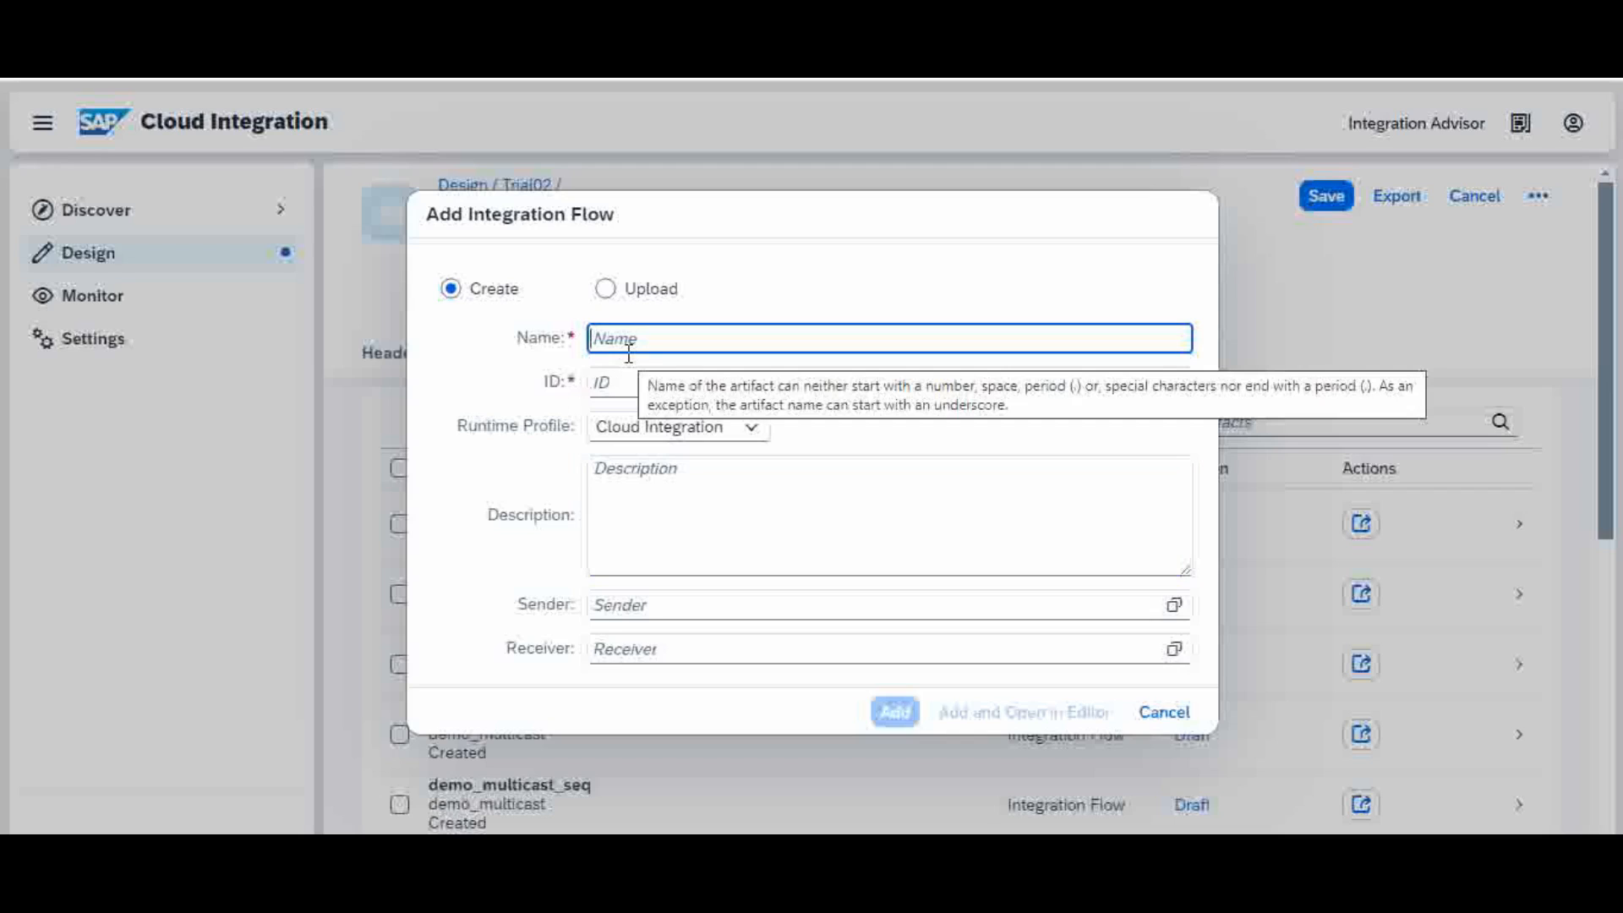
Step: Name the new integration flow demo_routing and reuse that name as its description
type("demo_")
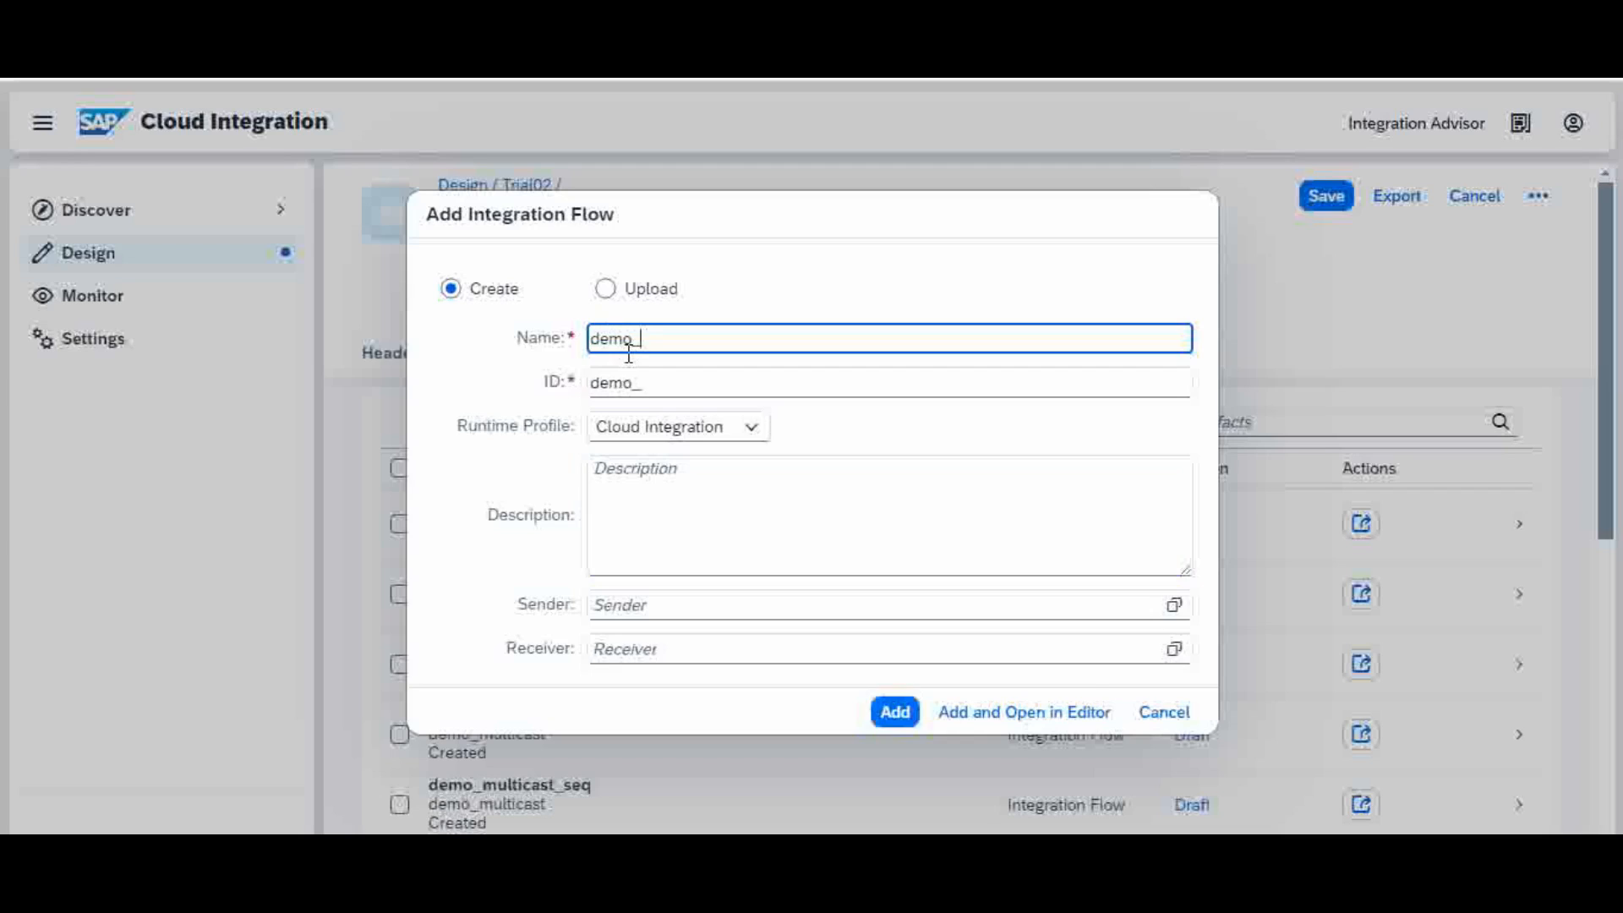
type("routing")
left_click(689, 474)
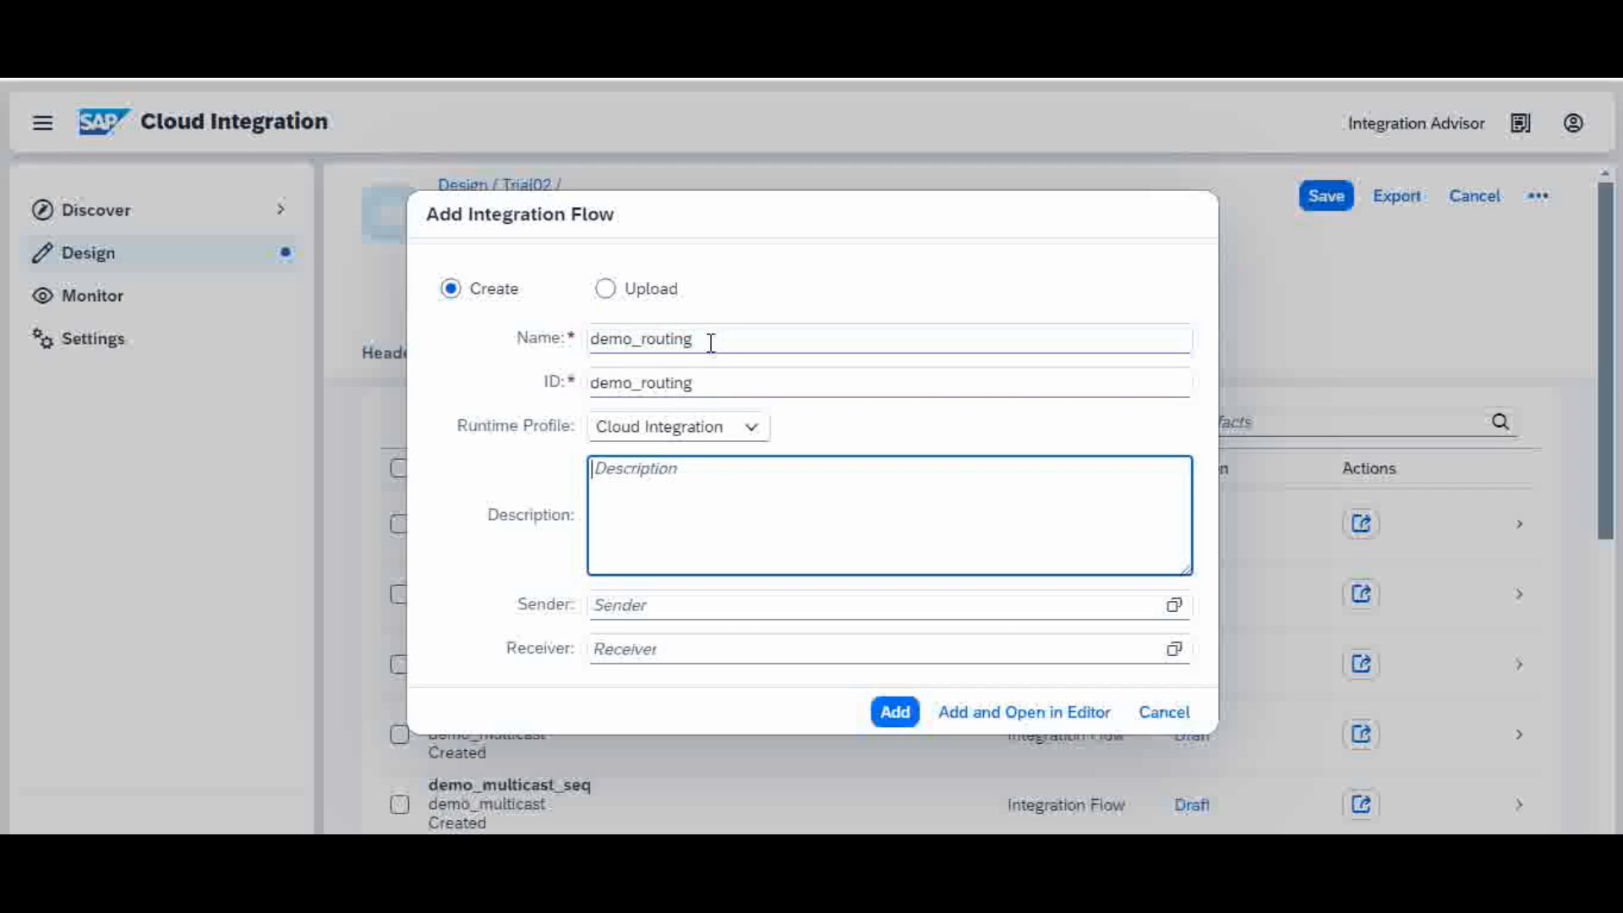
left_click_drag(710, 342, 549, 347)
key("ctrl+c")
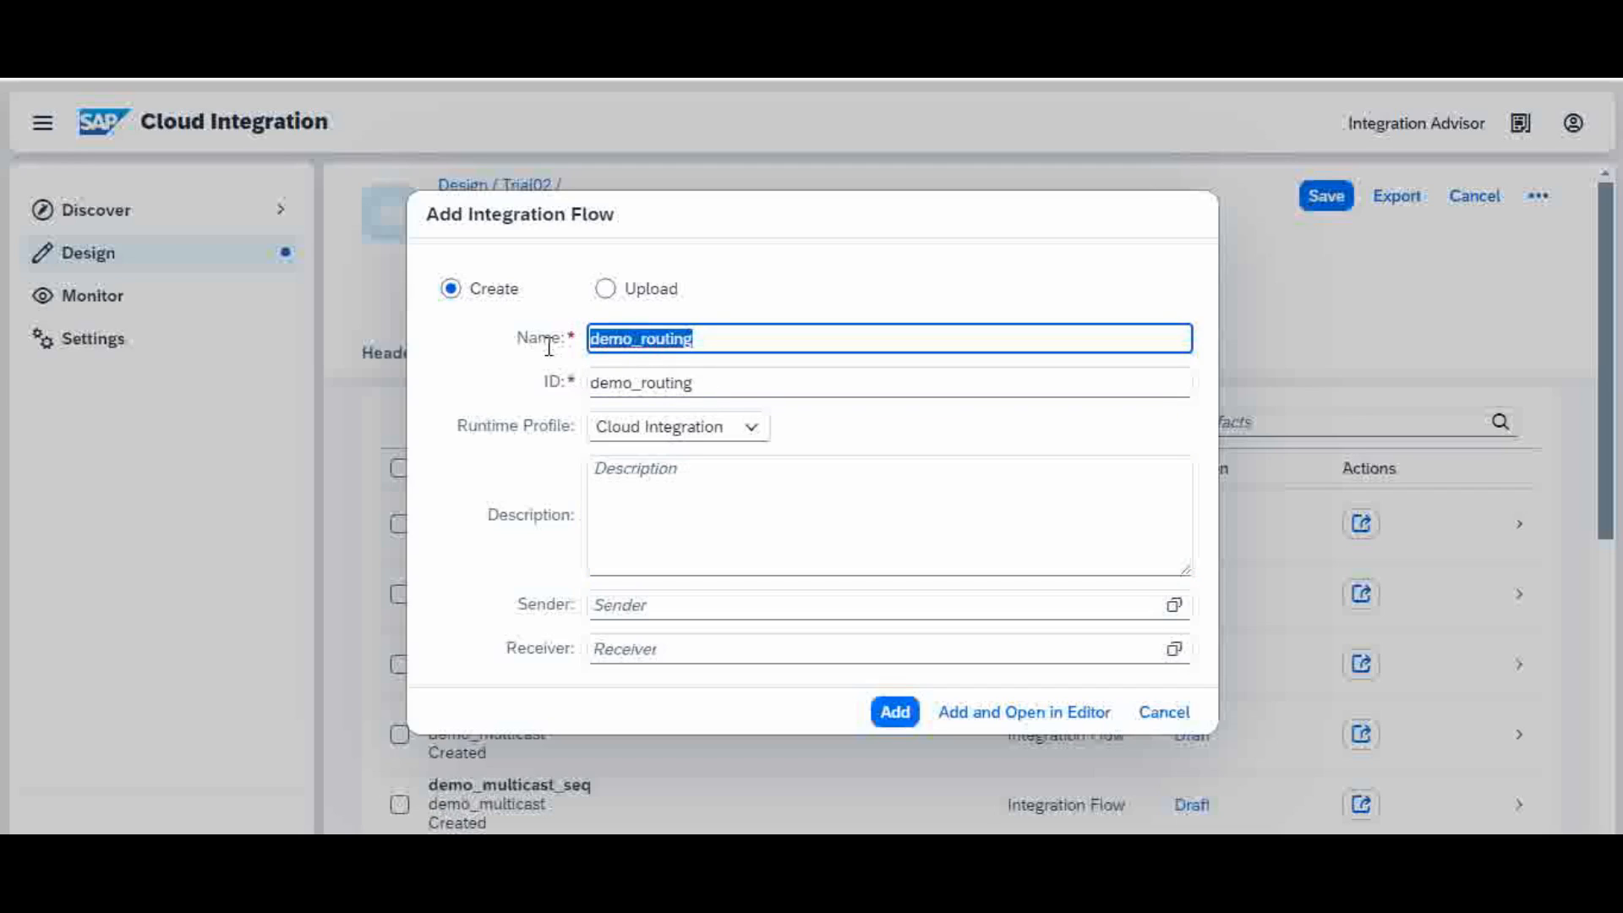
left_click(663, 469)
key("ctrl+v")
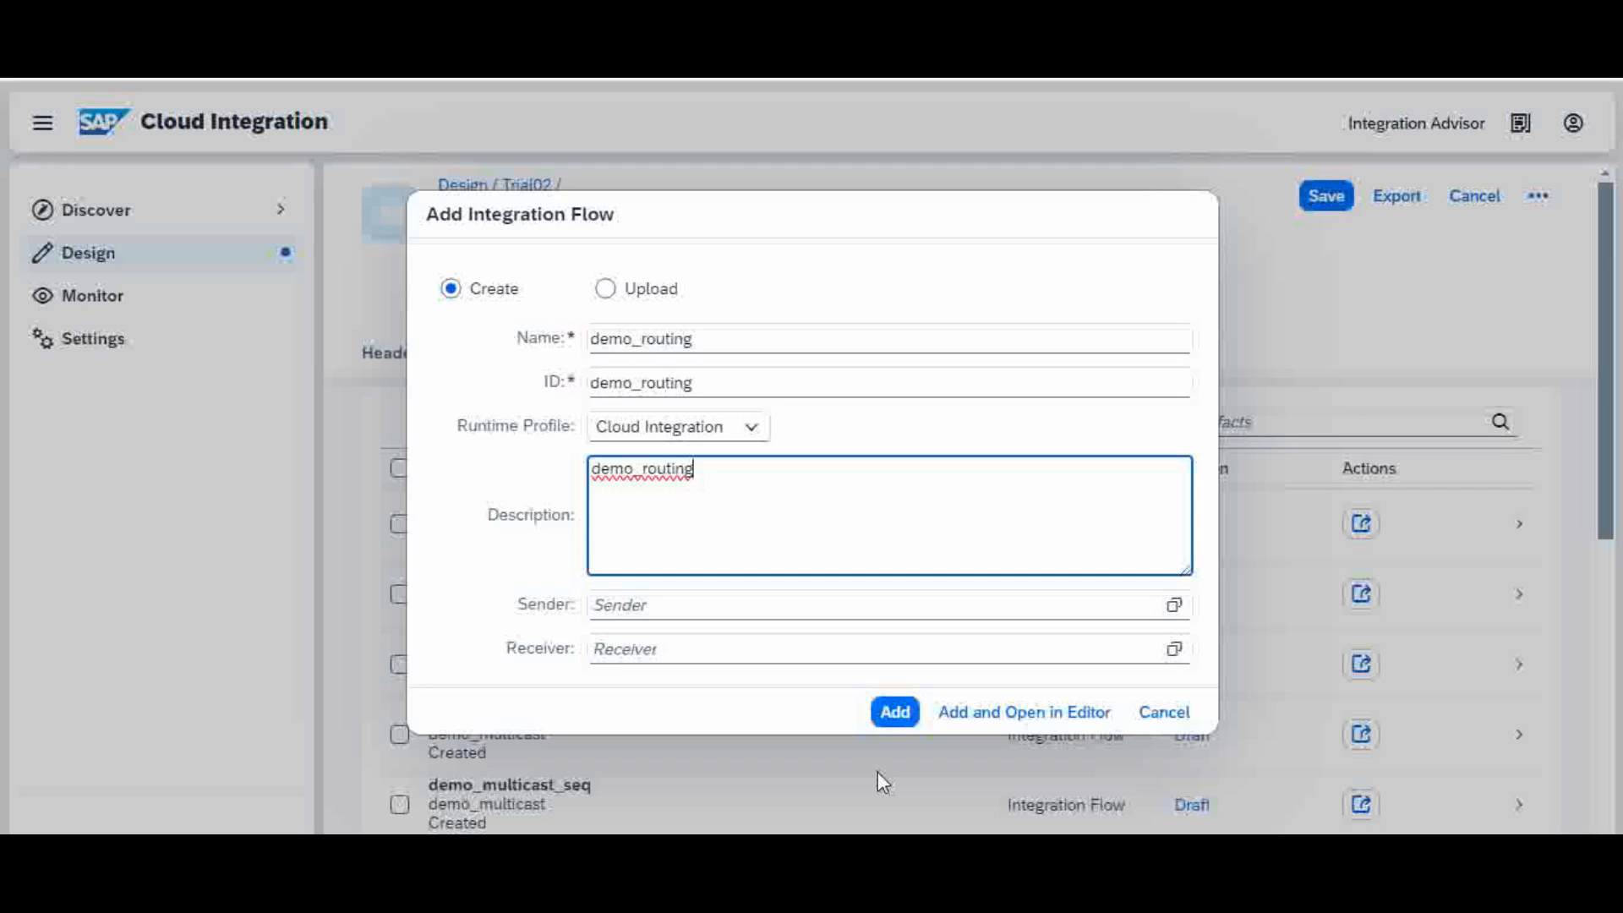
Step: Create the flow, changing the already-used ID to demo_routing1
left_click(892, 717)
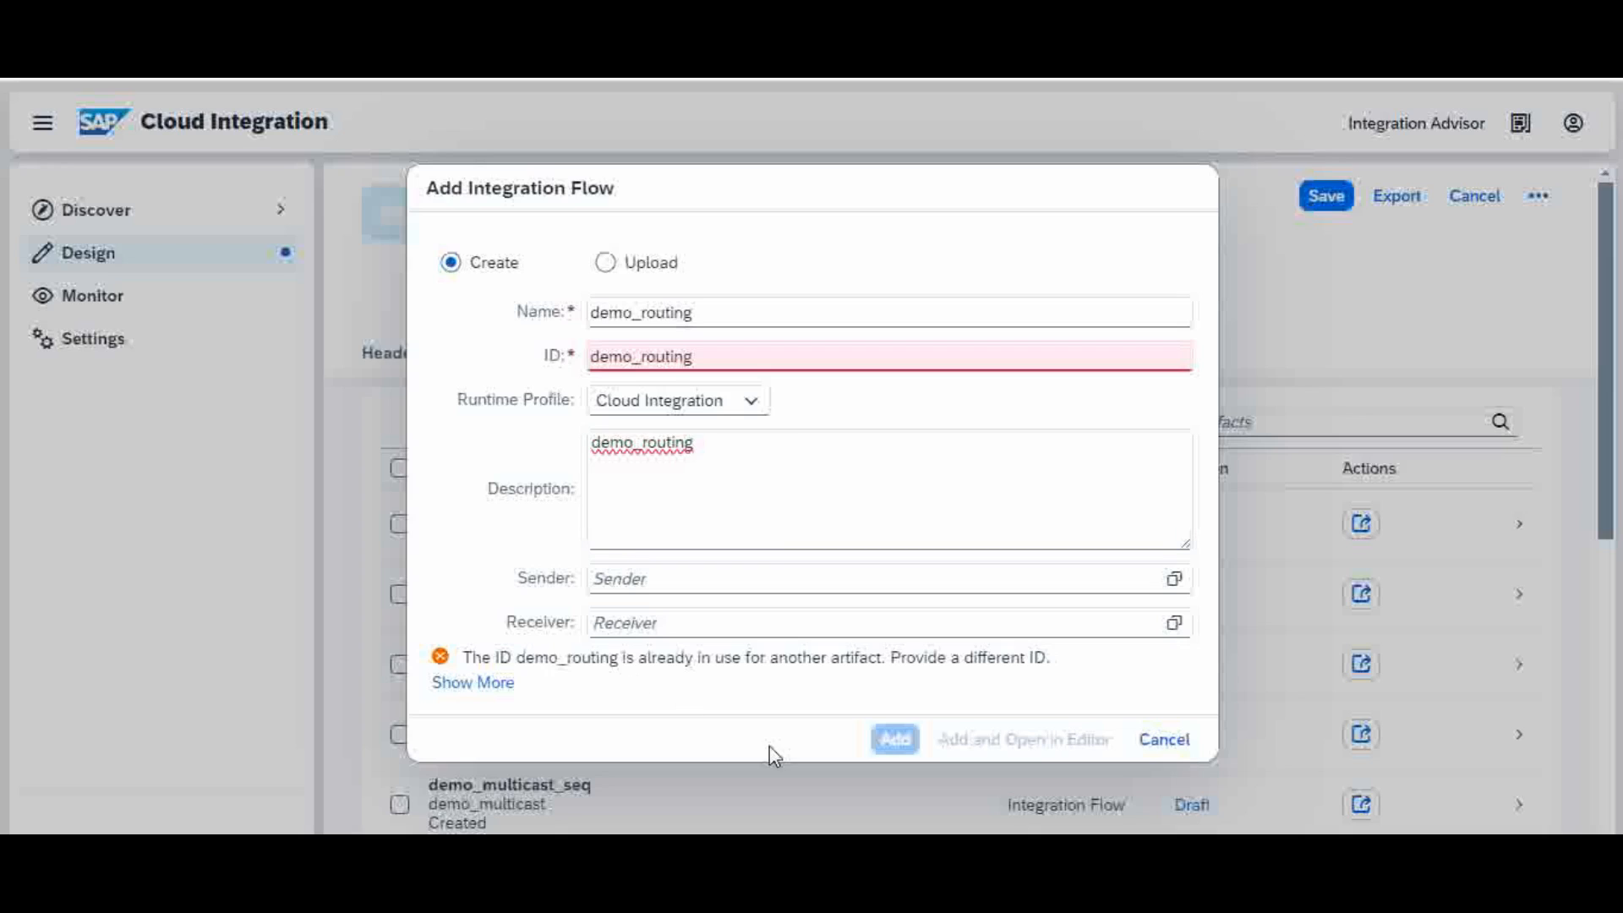
left_click(702, 355)
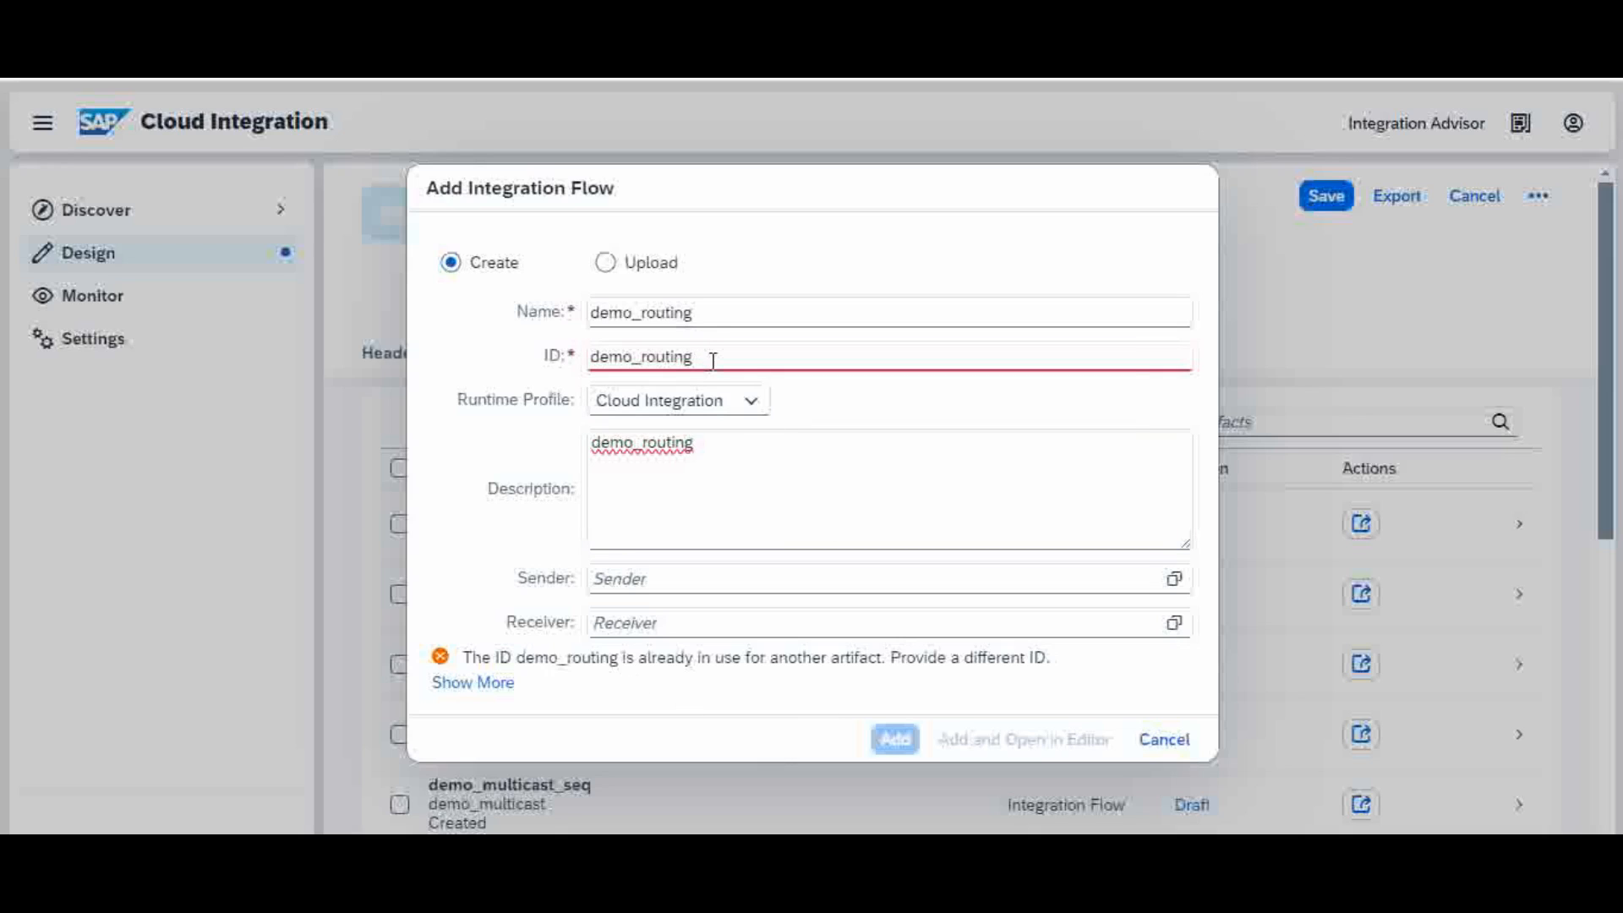
type("1")
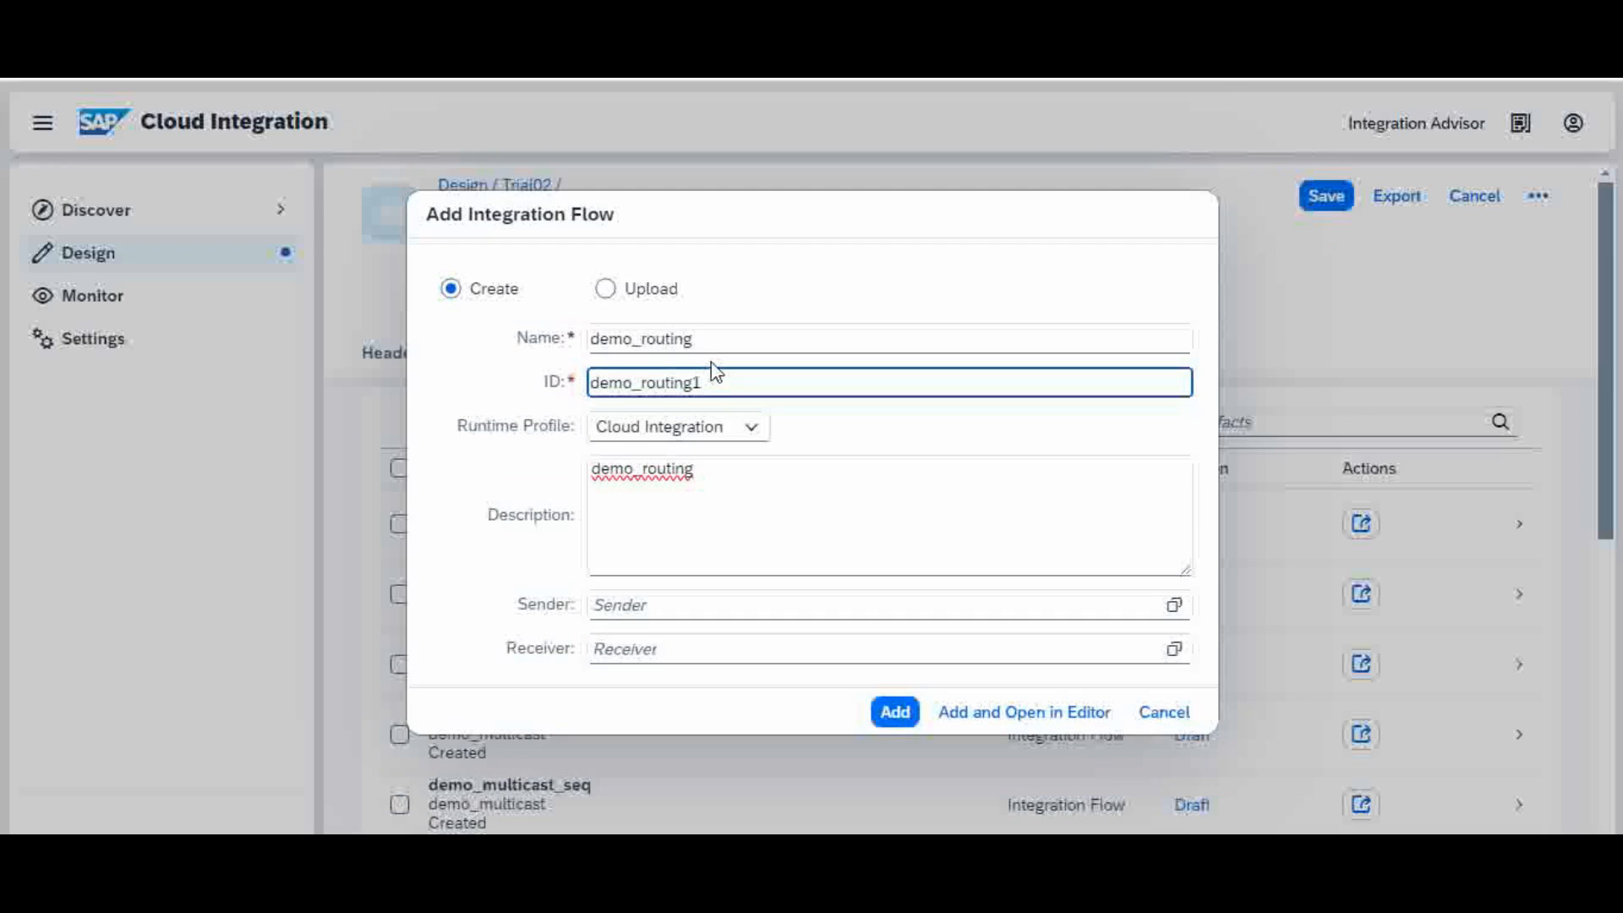
left_click(903, 718)
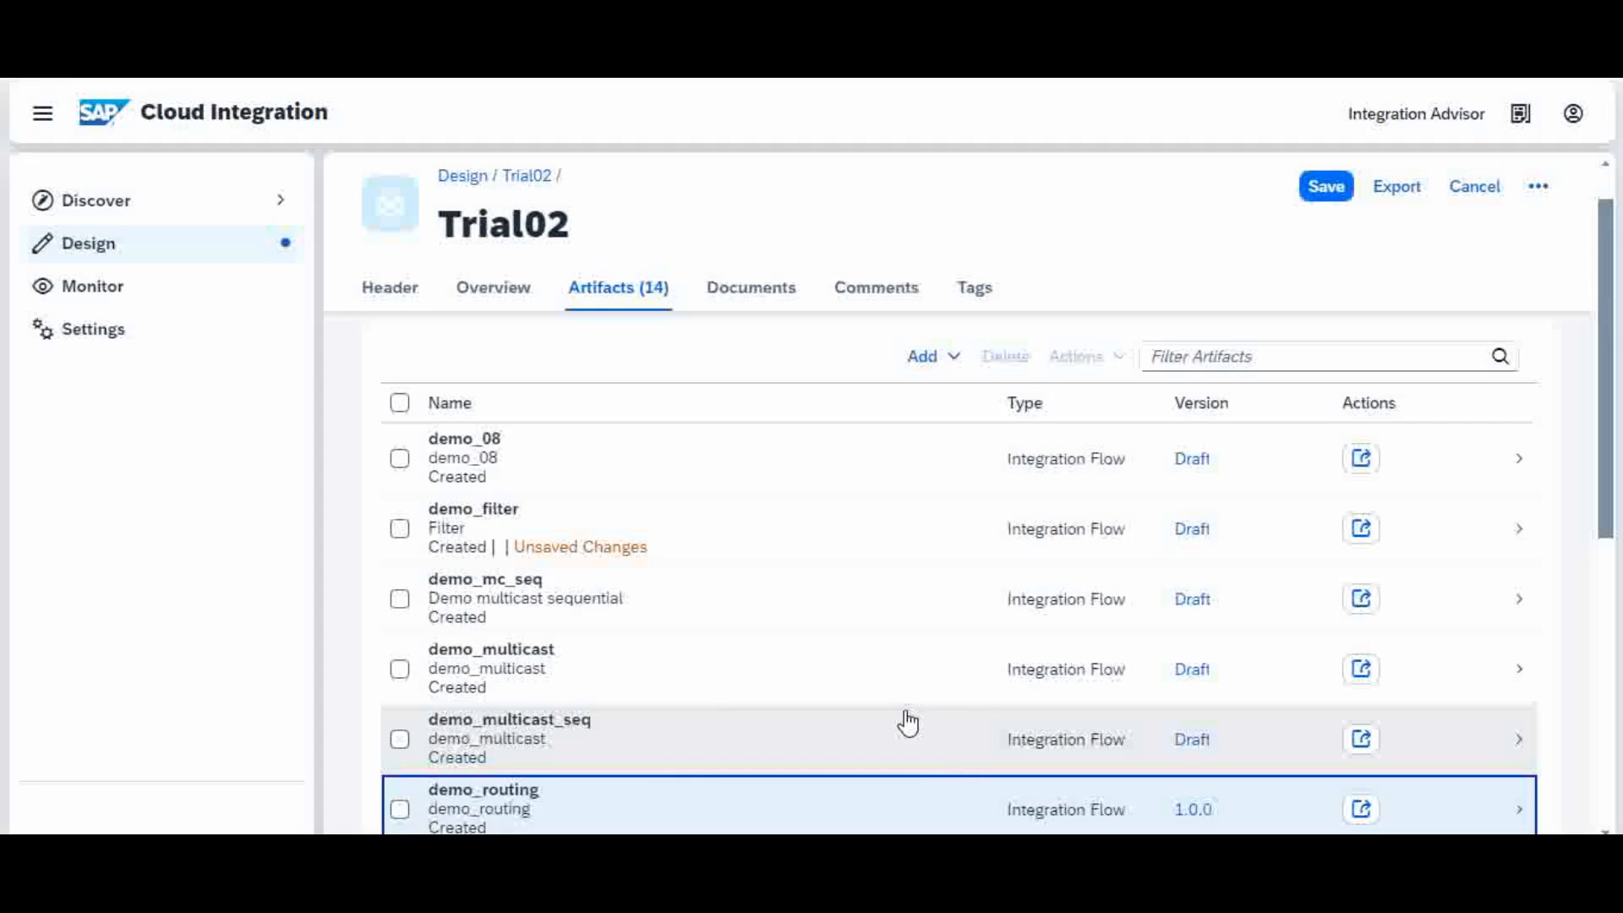
Step: Open the new demo_routing flow, which holds only a Start-to-End integration process
scroll(1606, 428, "down", 1)
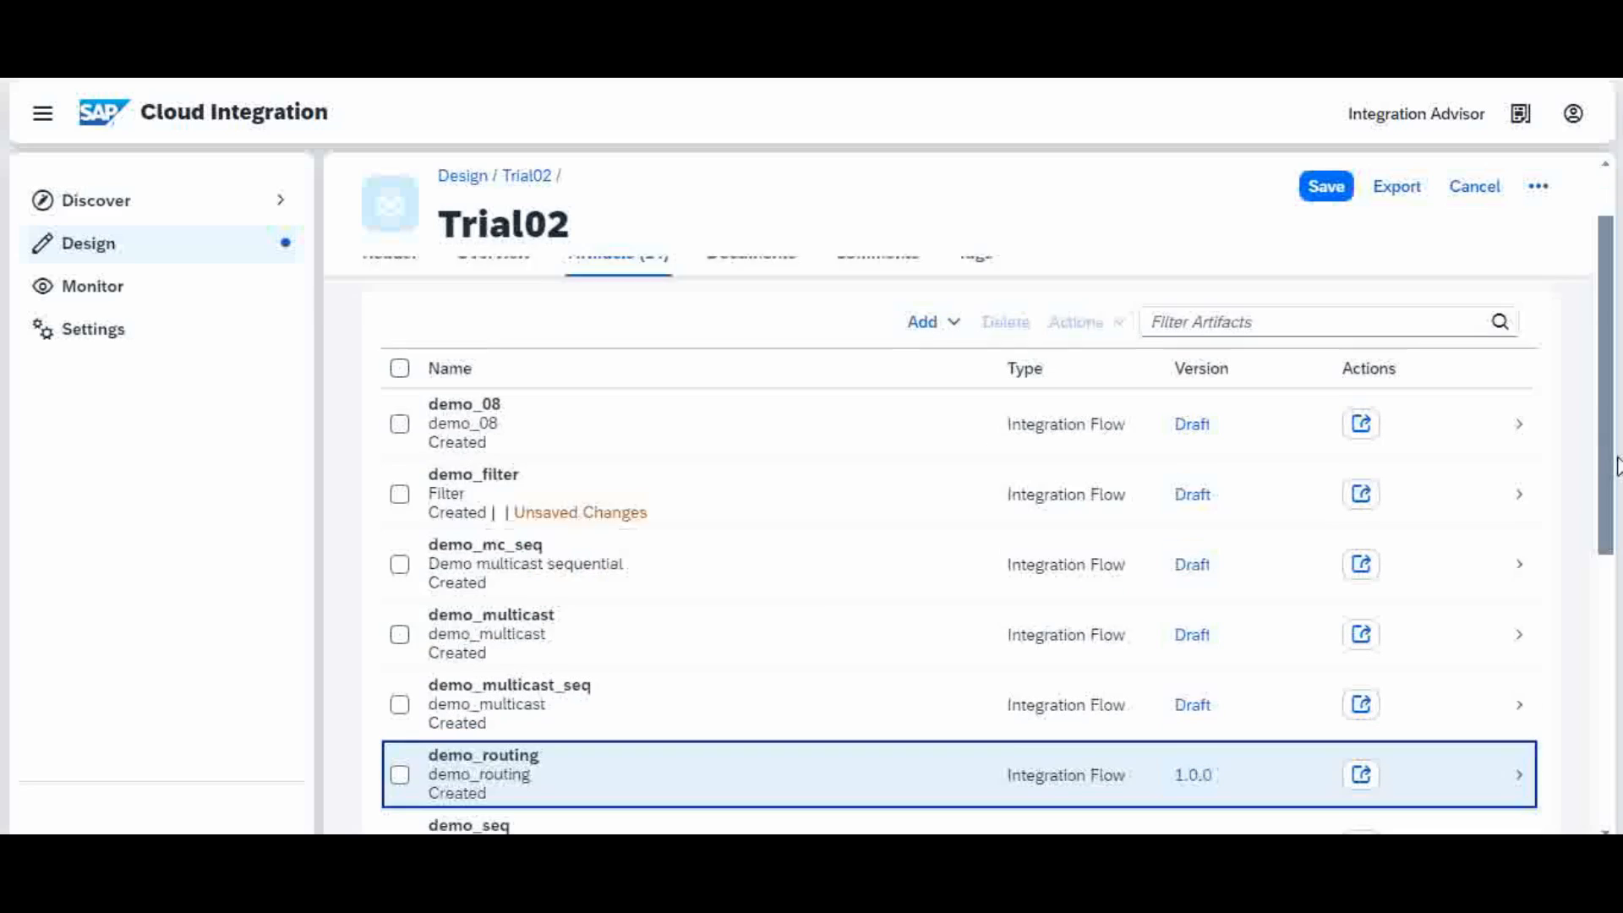
scroll(1618, 491, "down", 4)
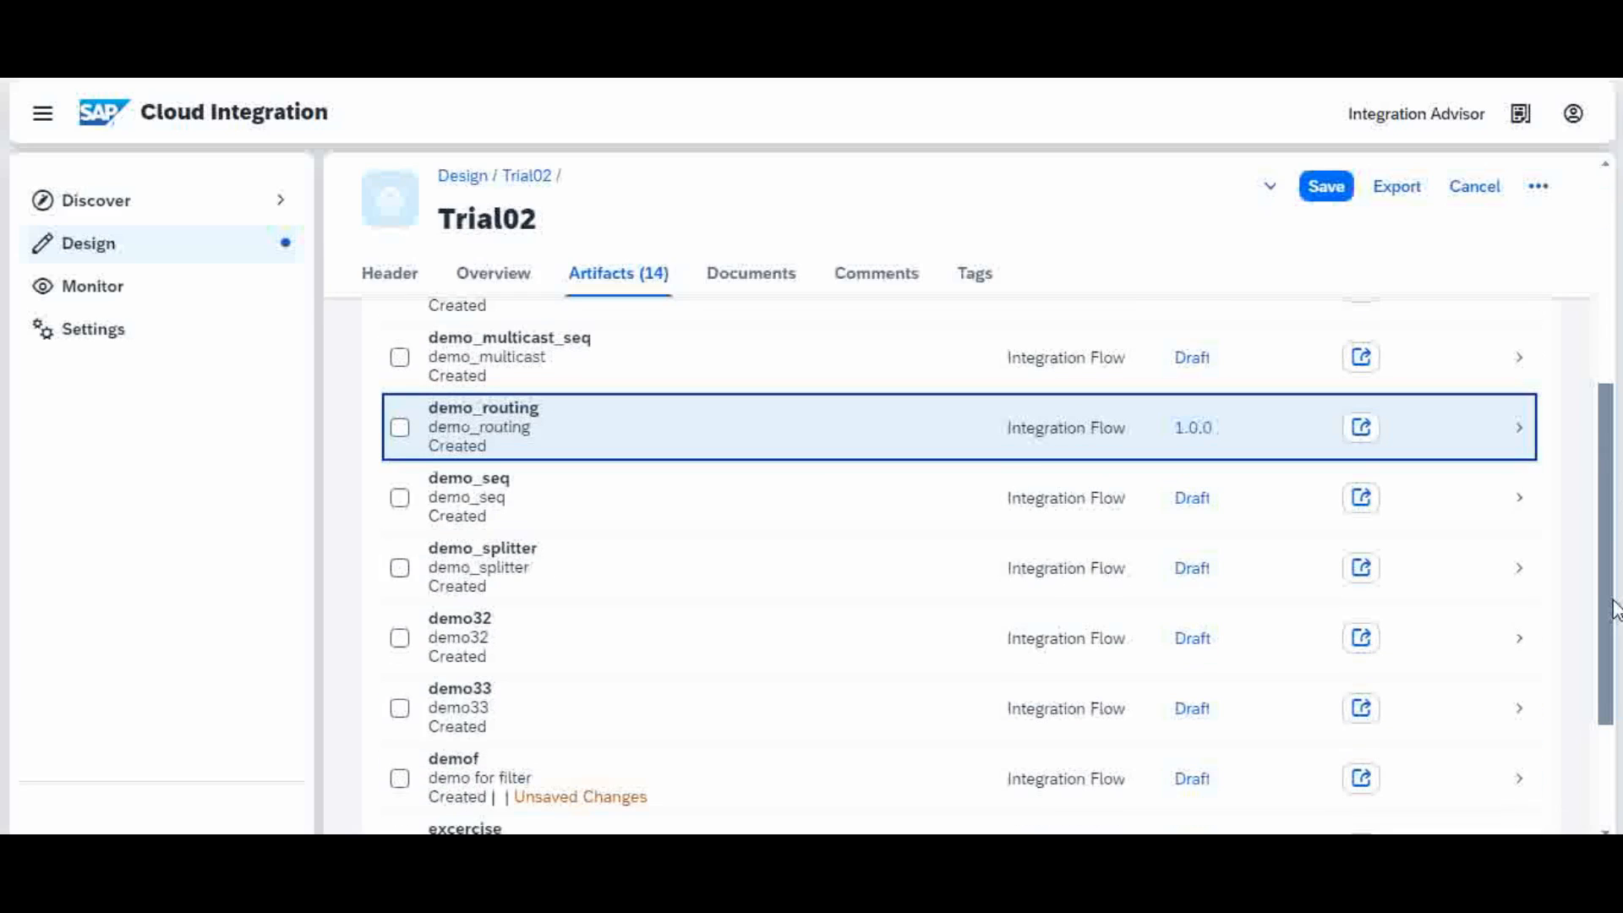
scroll(1615, 609, "down", 3)
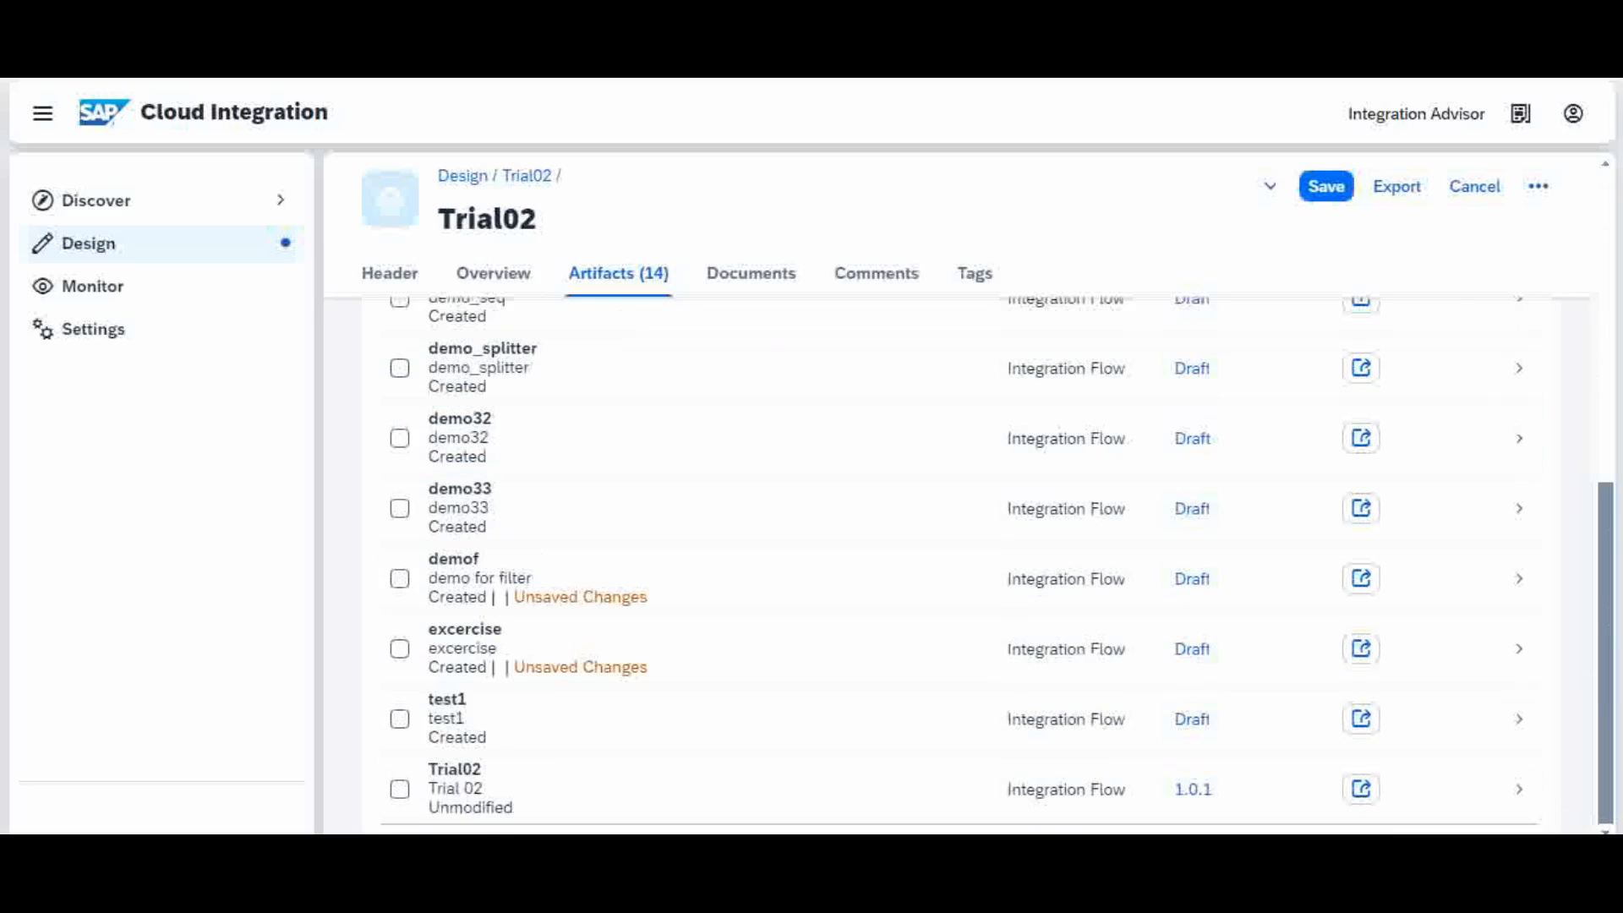
scroll(1616, 520, "up", 5)
scroll(1616, 520, "up", 2)
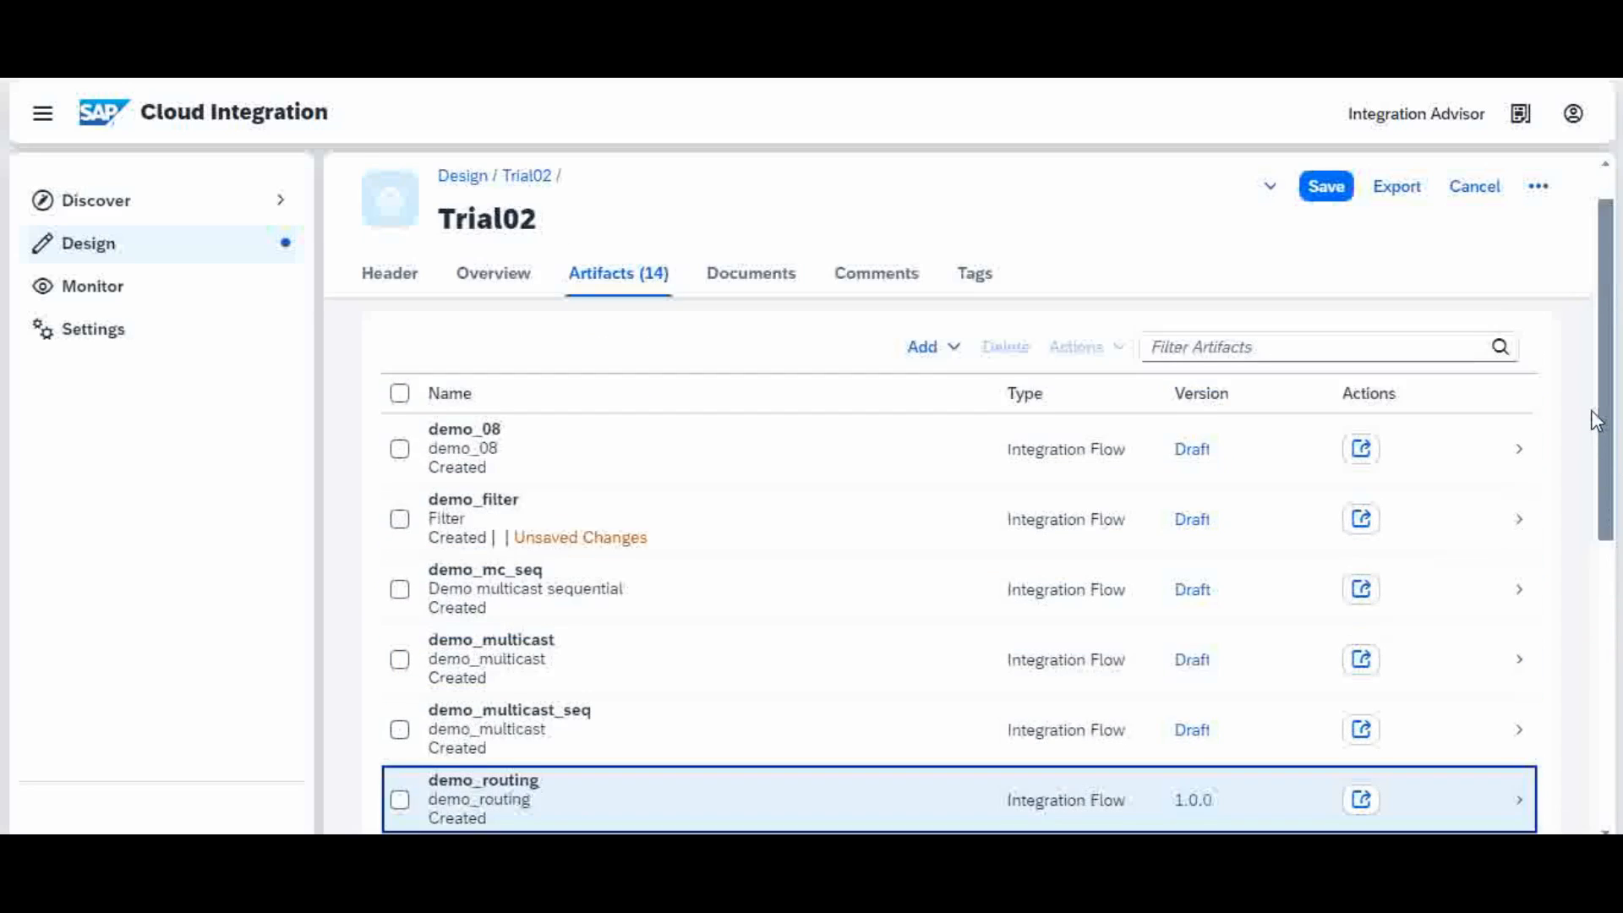
scroll(1617, 520, "down", 1)
scroll(1617, 520, "down", 1)
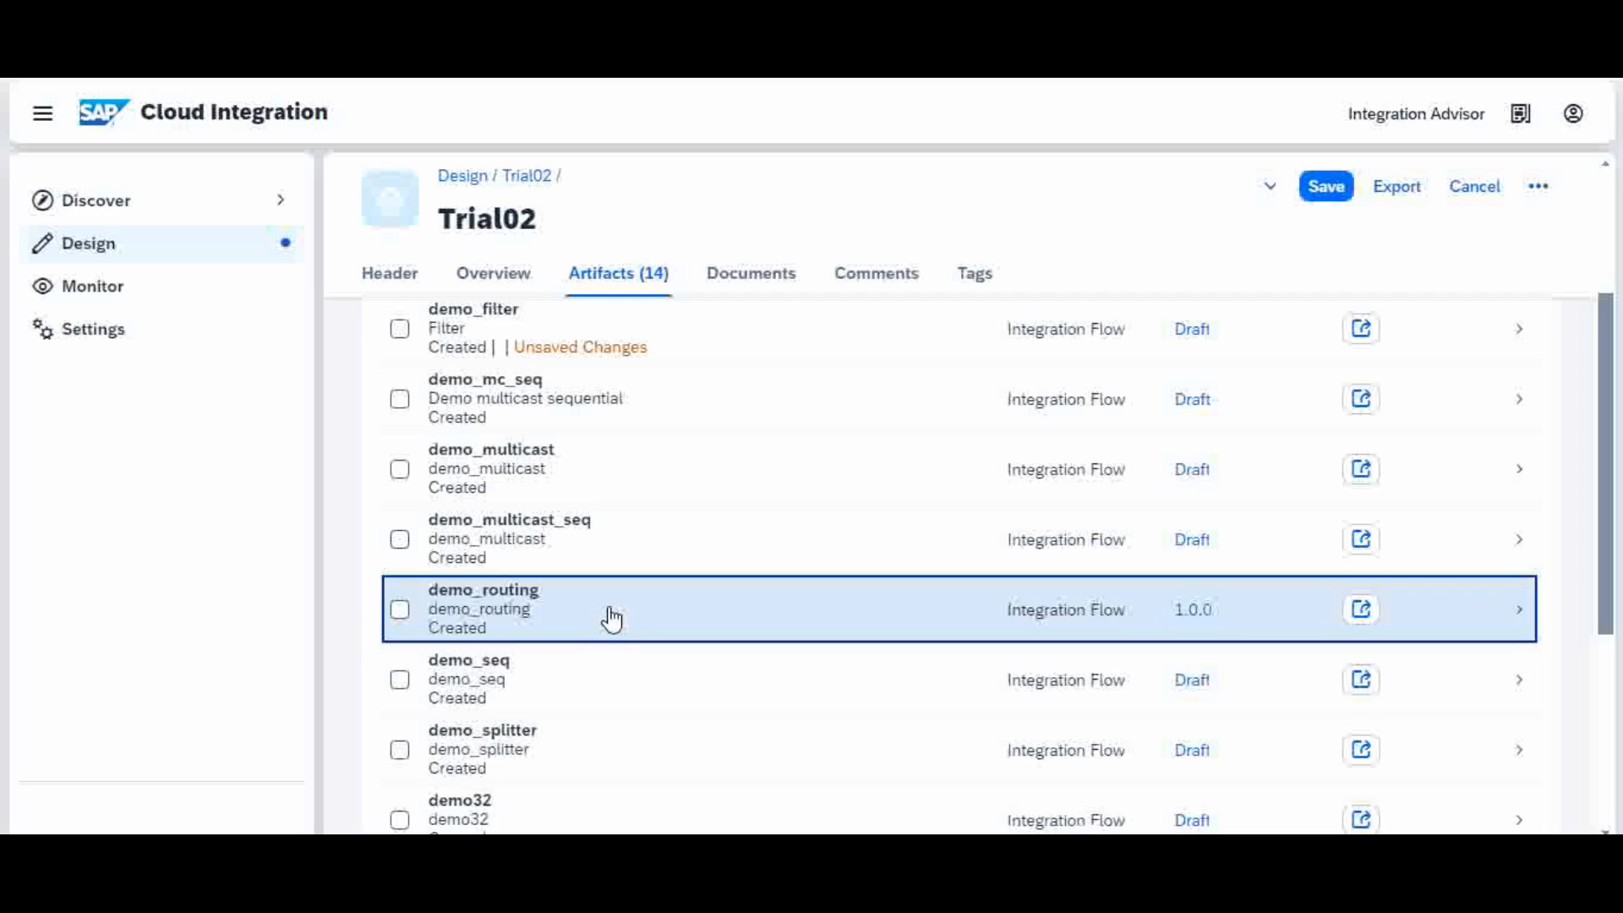
left_click(609, 609)
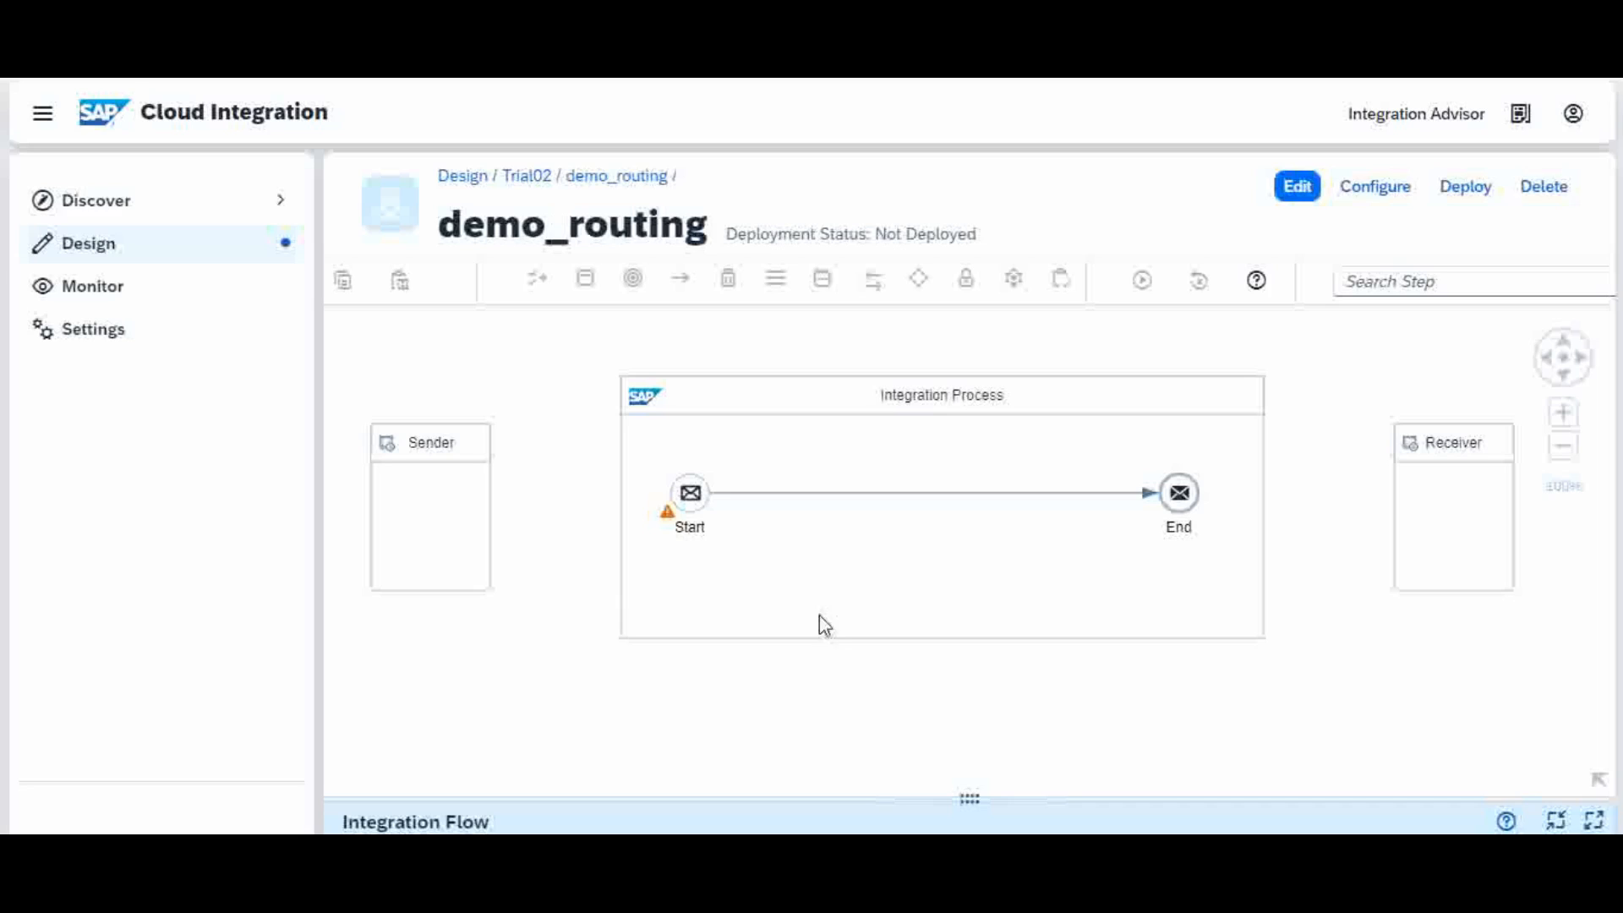
Step: Inspect the demo_routing integration process, Sender participant and Start–End connection
left_click(884, 619)
left_click(486, 550)
left_click(822, 552)
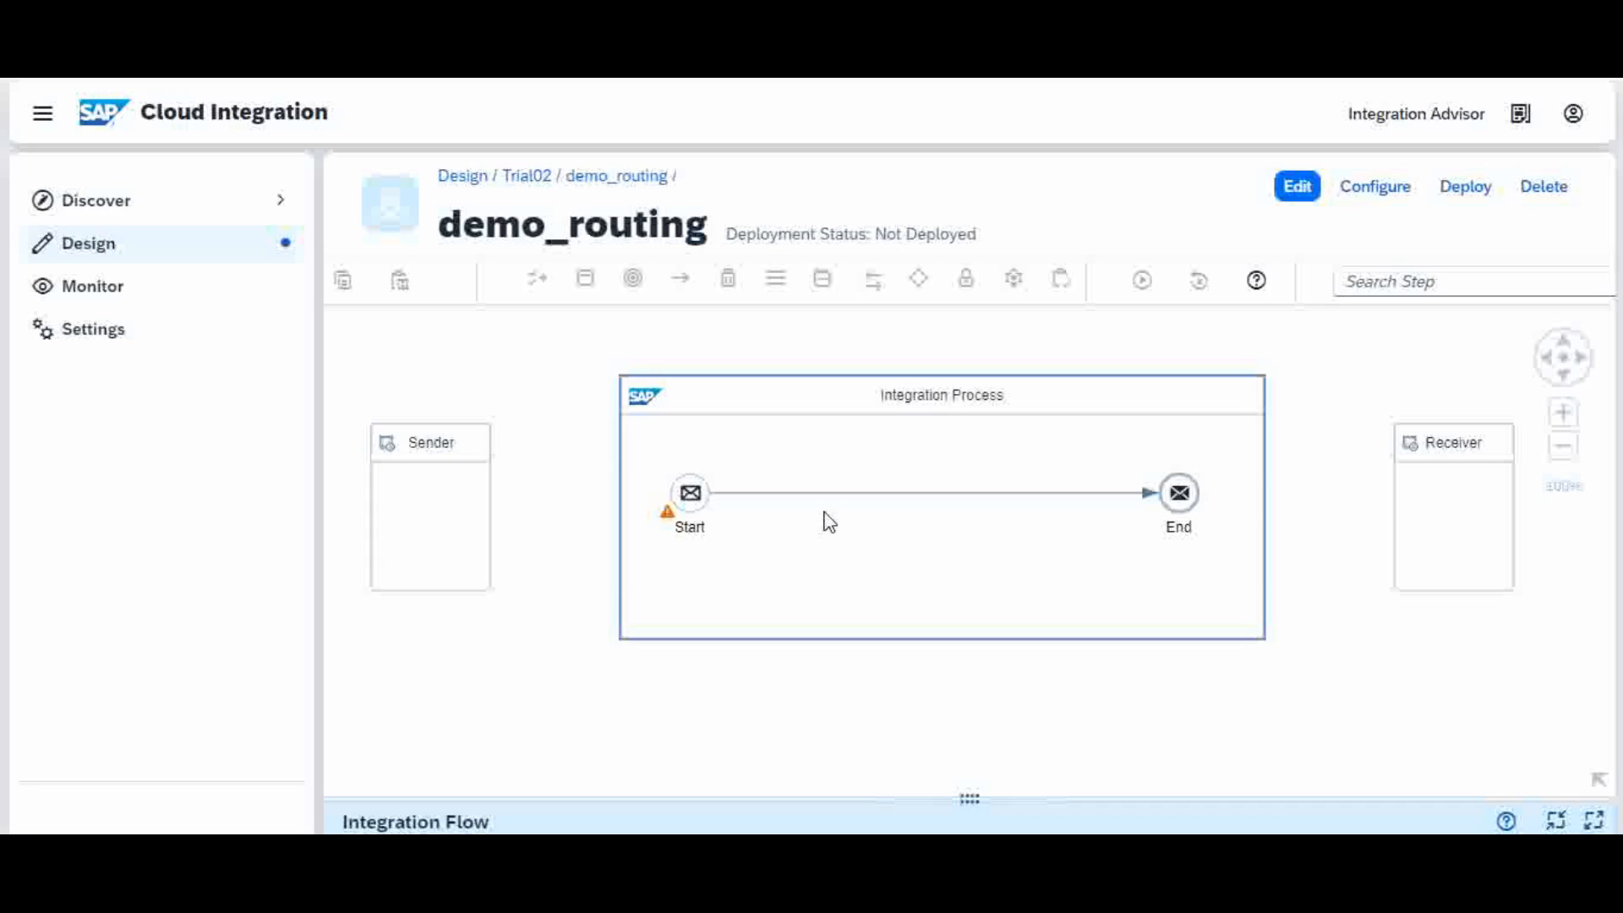
left_click(890, 494)
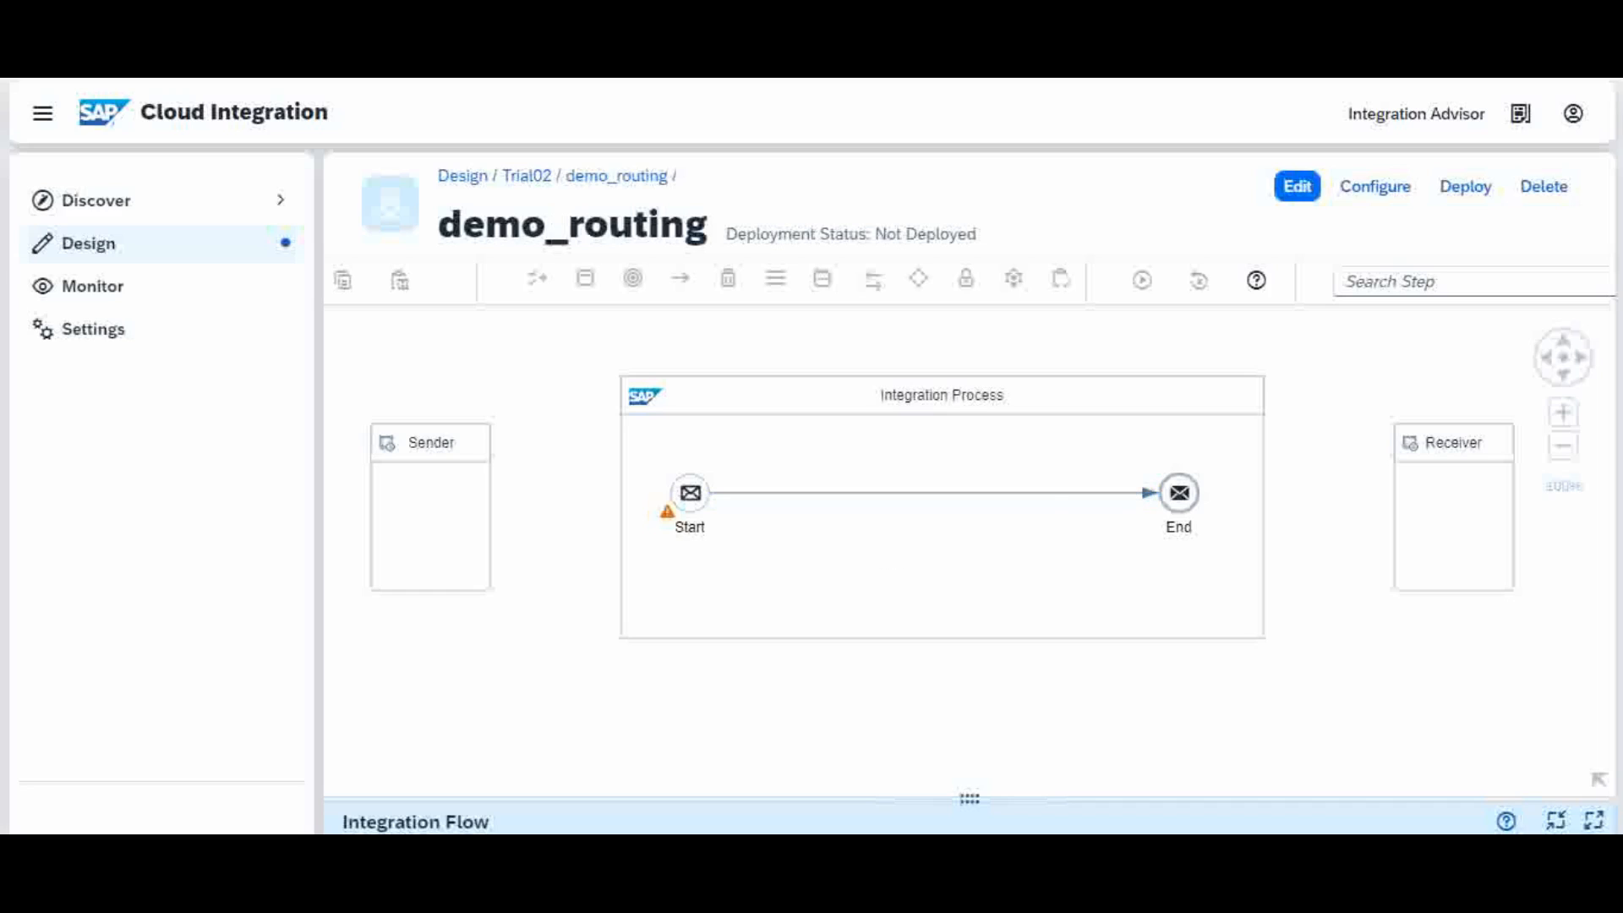
Step: Glance at the ticket JSON, then put demo_routing in edit mode and select the Start–End connection
left_click(850, 803)
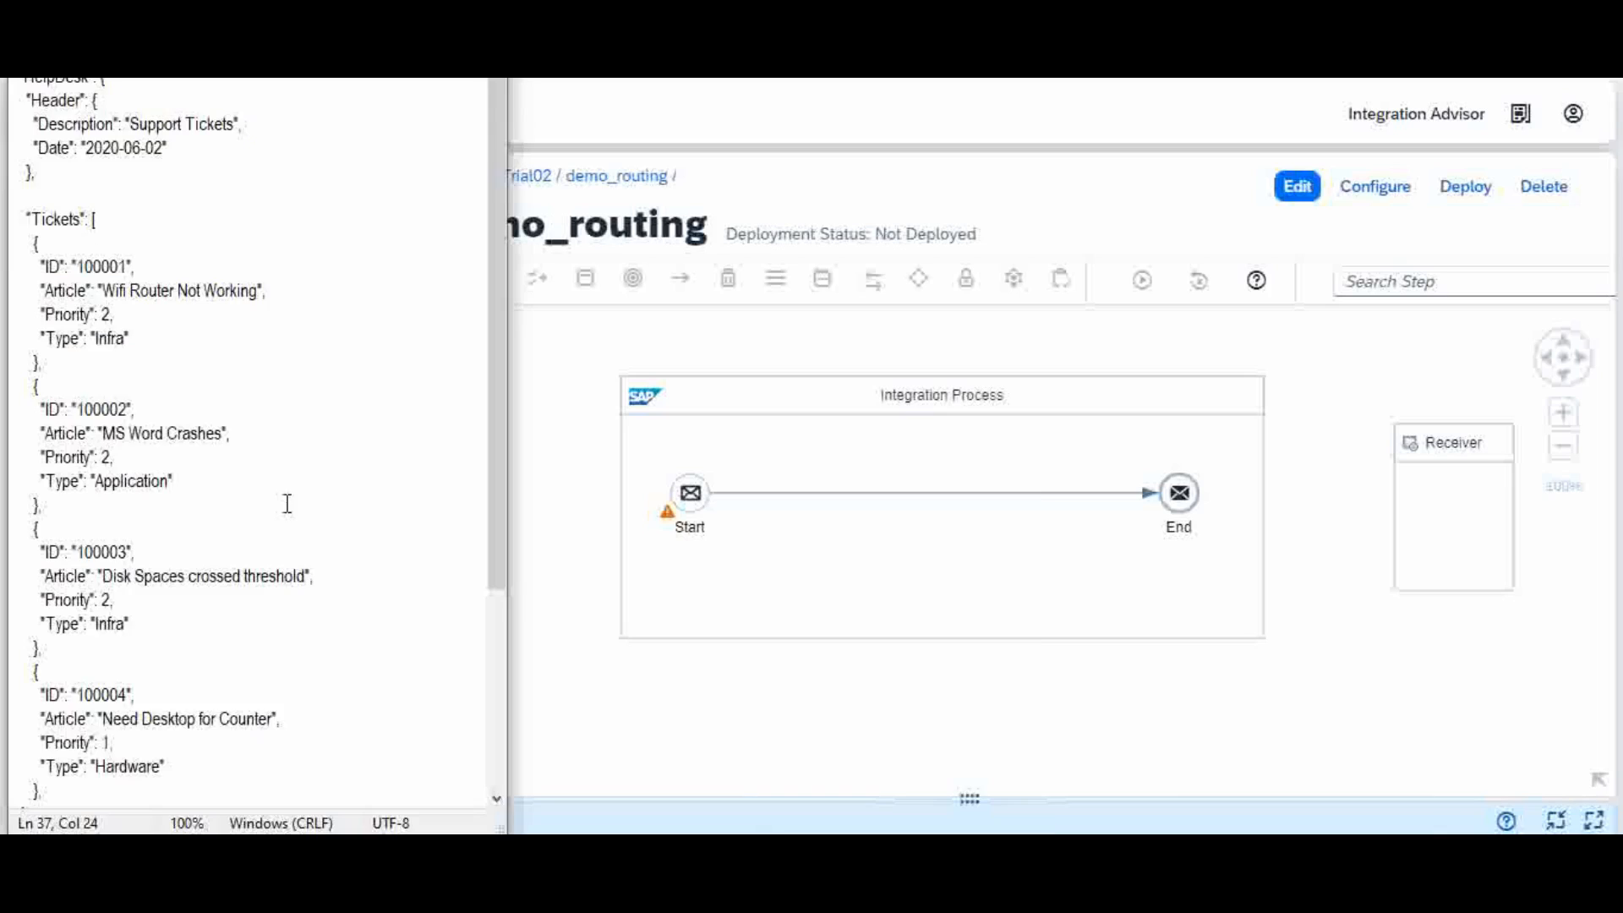
left_click(762, 500)
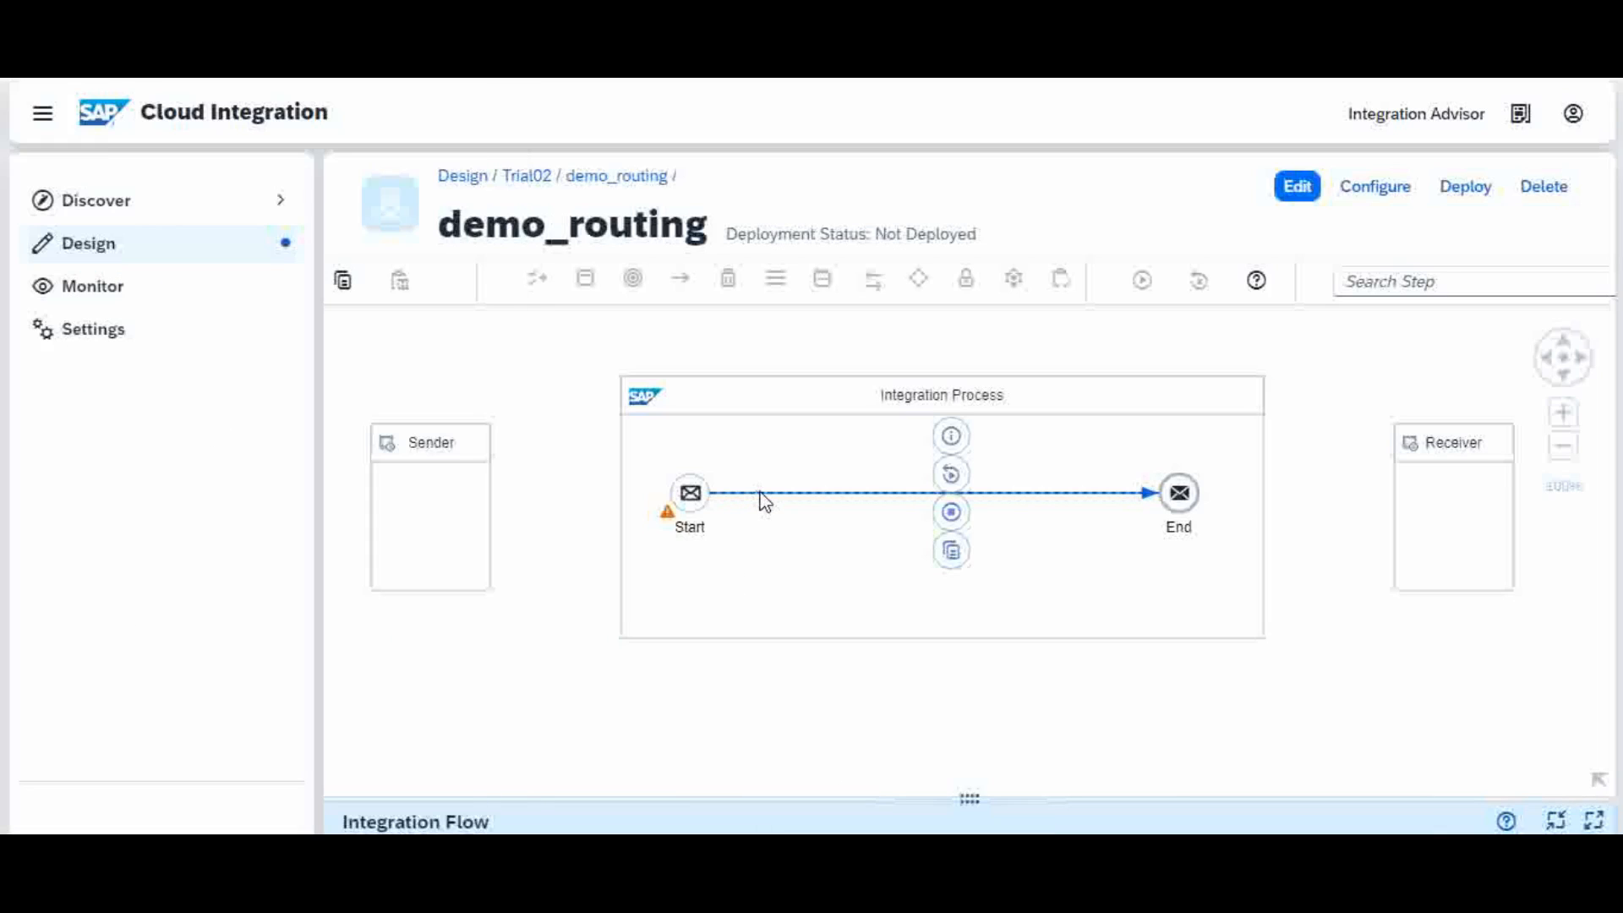
left_click(1296, 186)
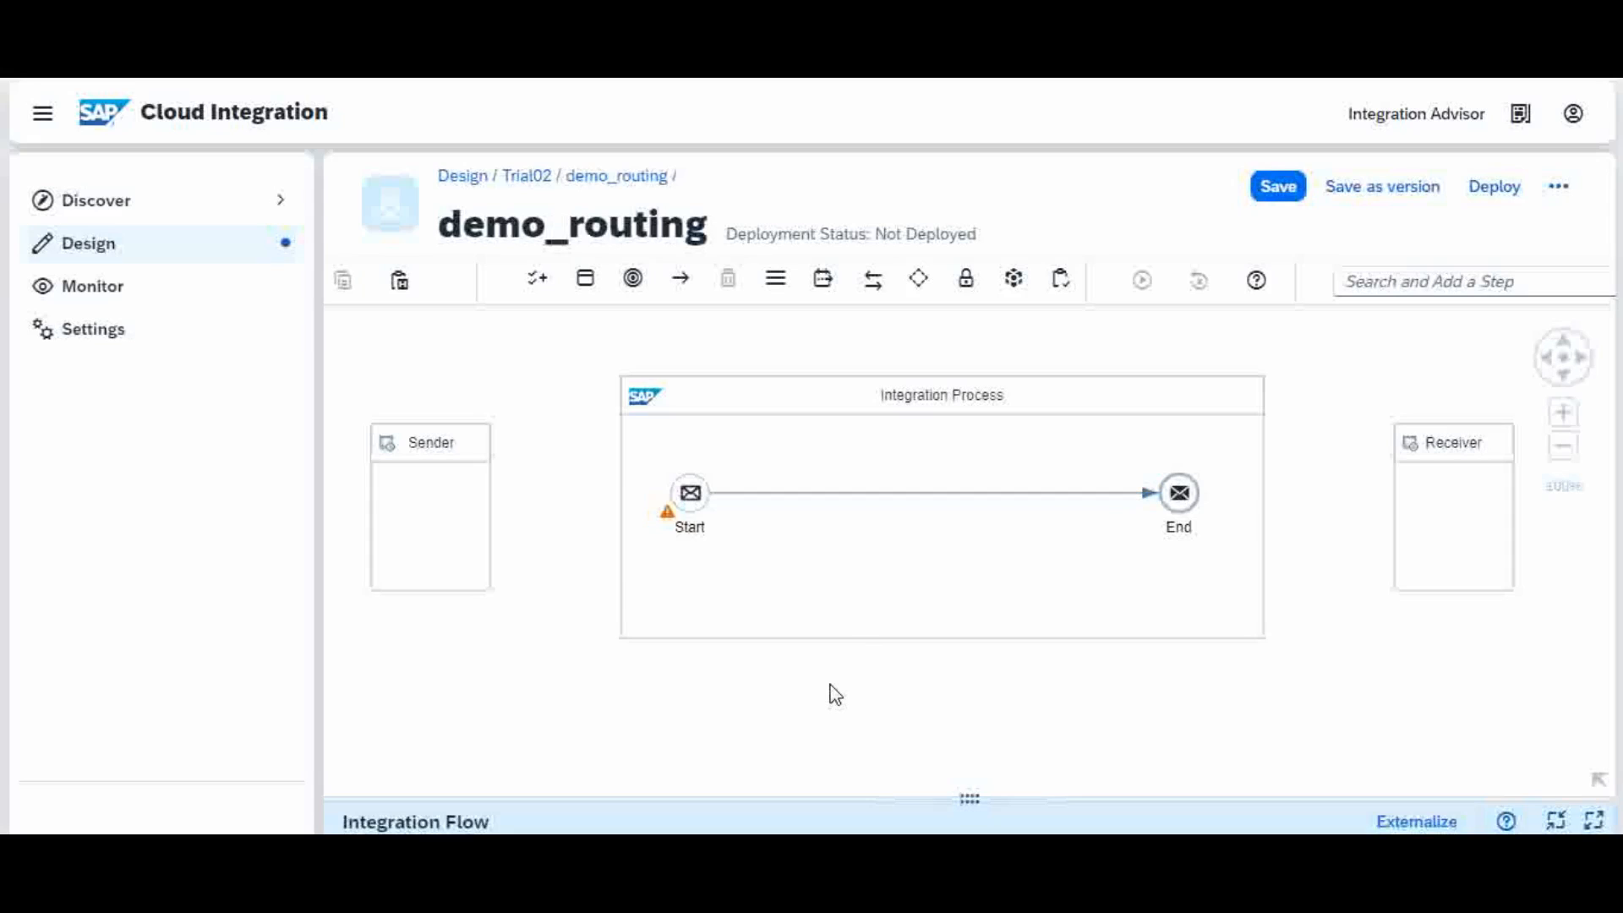
left_click(761, 498)
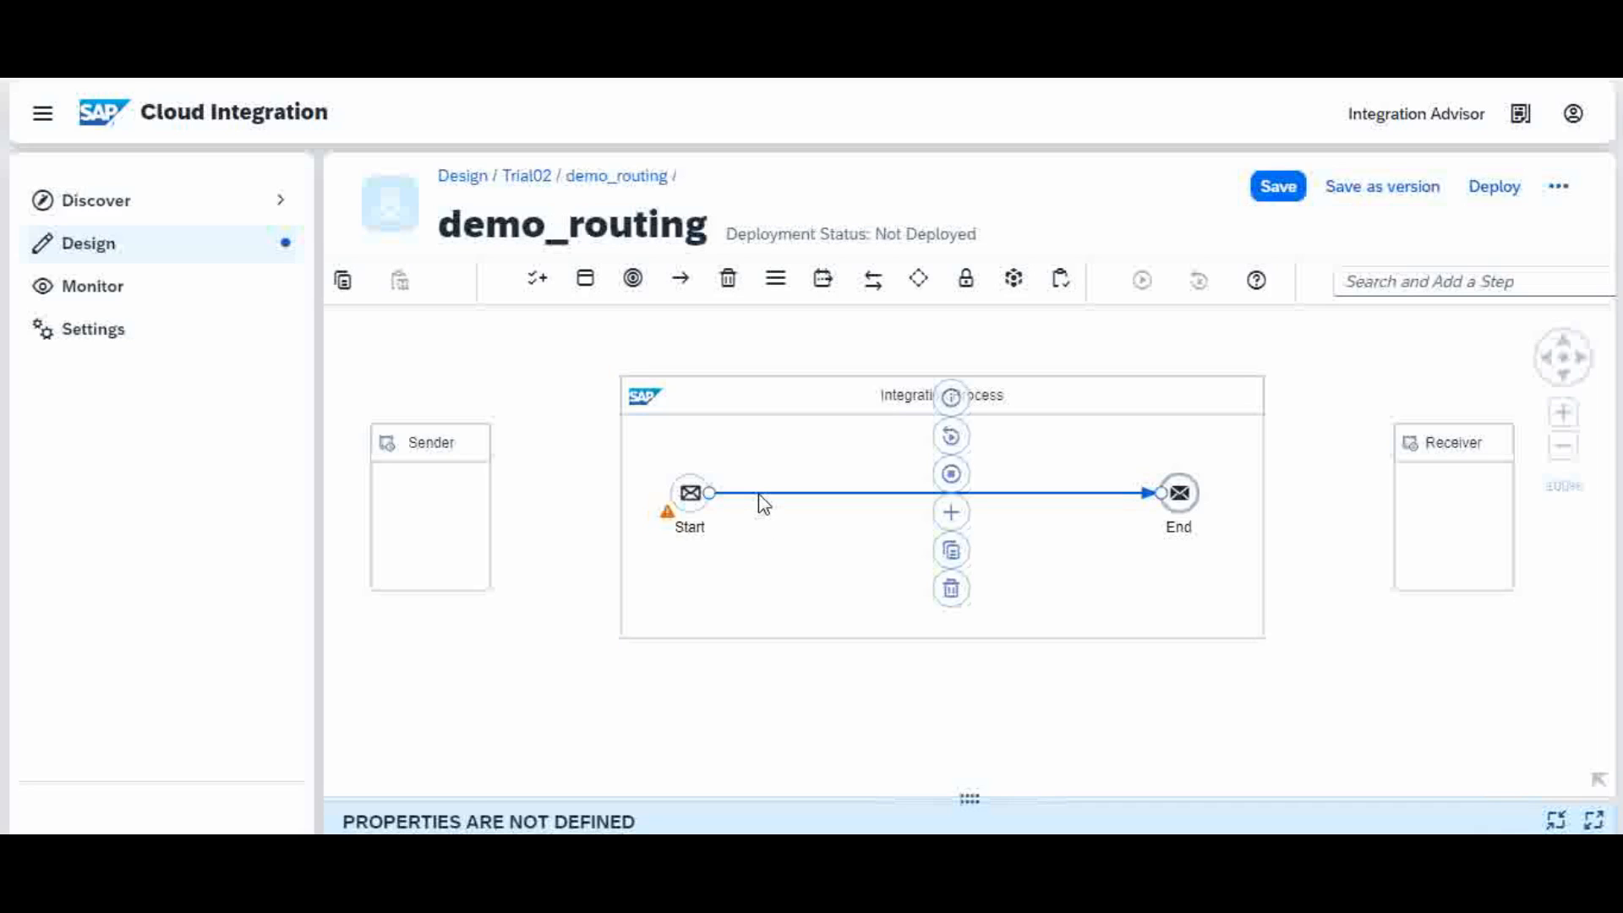
Step: Insert a JSON to XML Converter between Start and End, positioned nearer Start
left_click(951, 513)
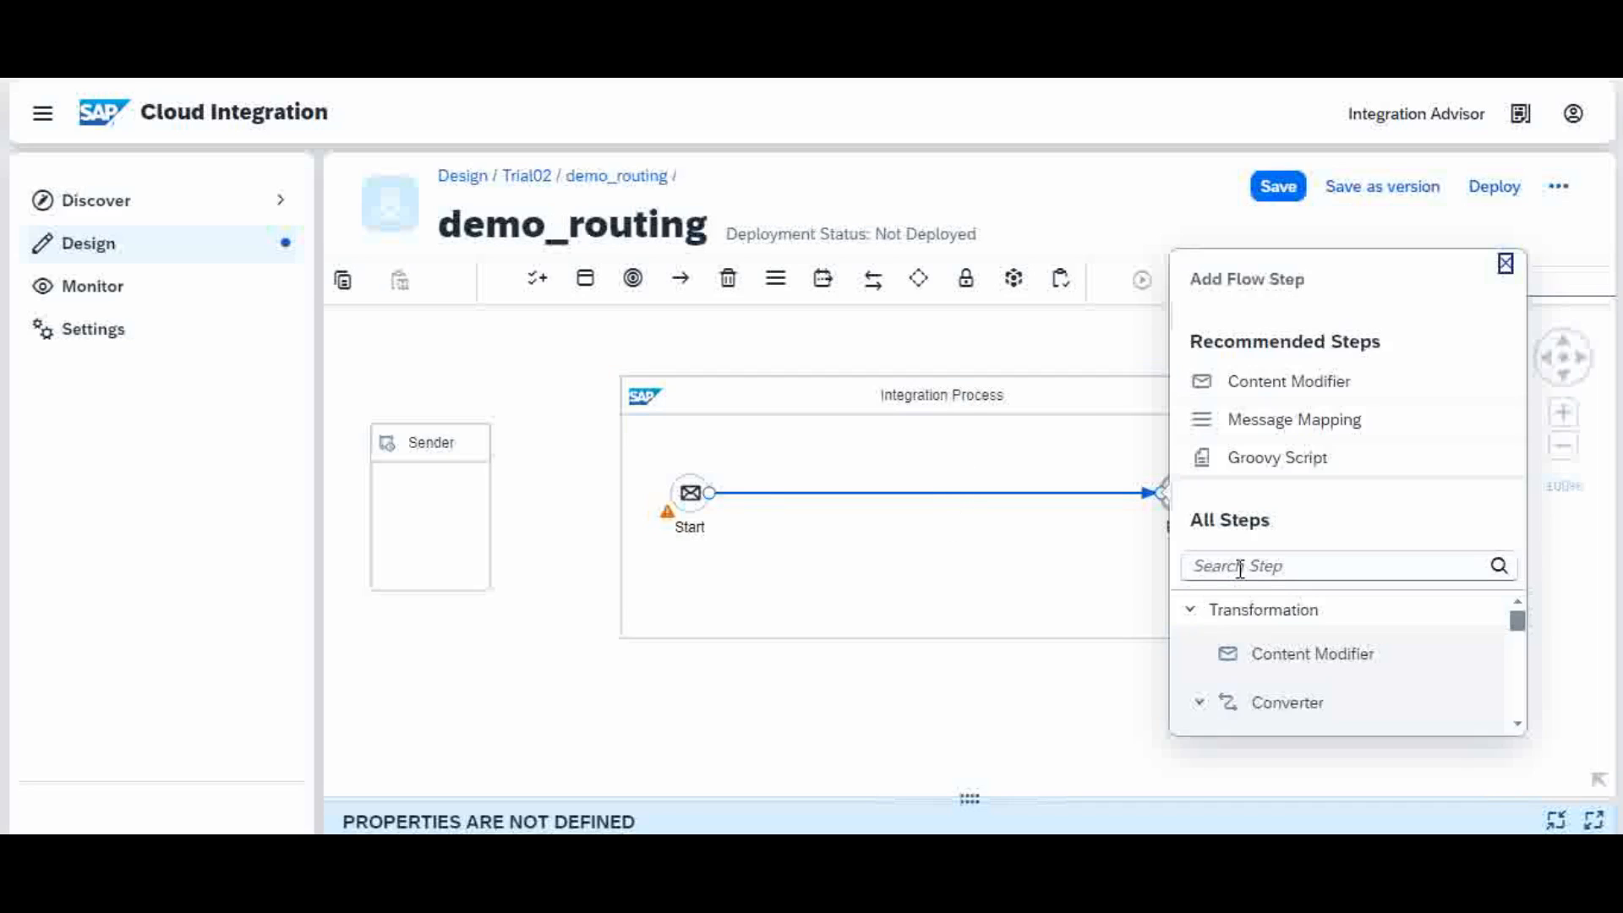
left_click(1240, 568)
type("xml")
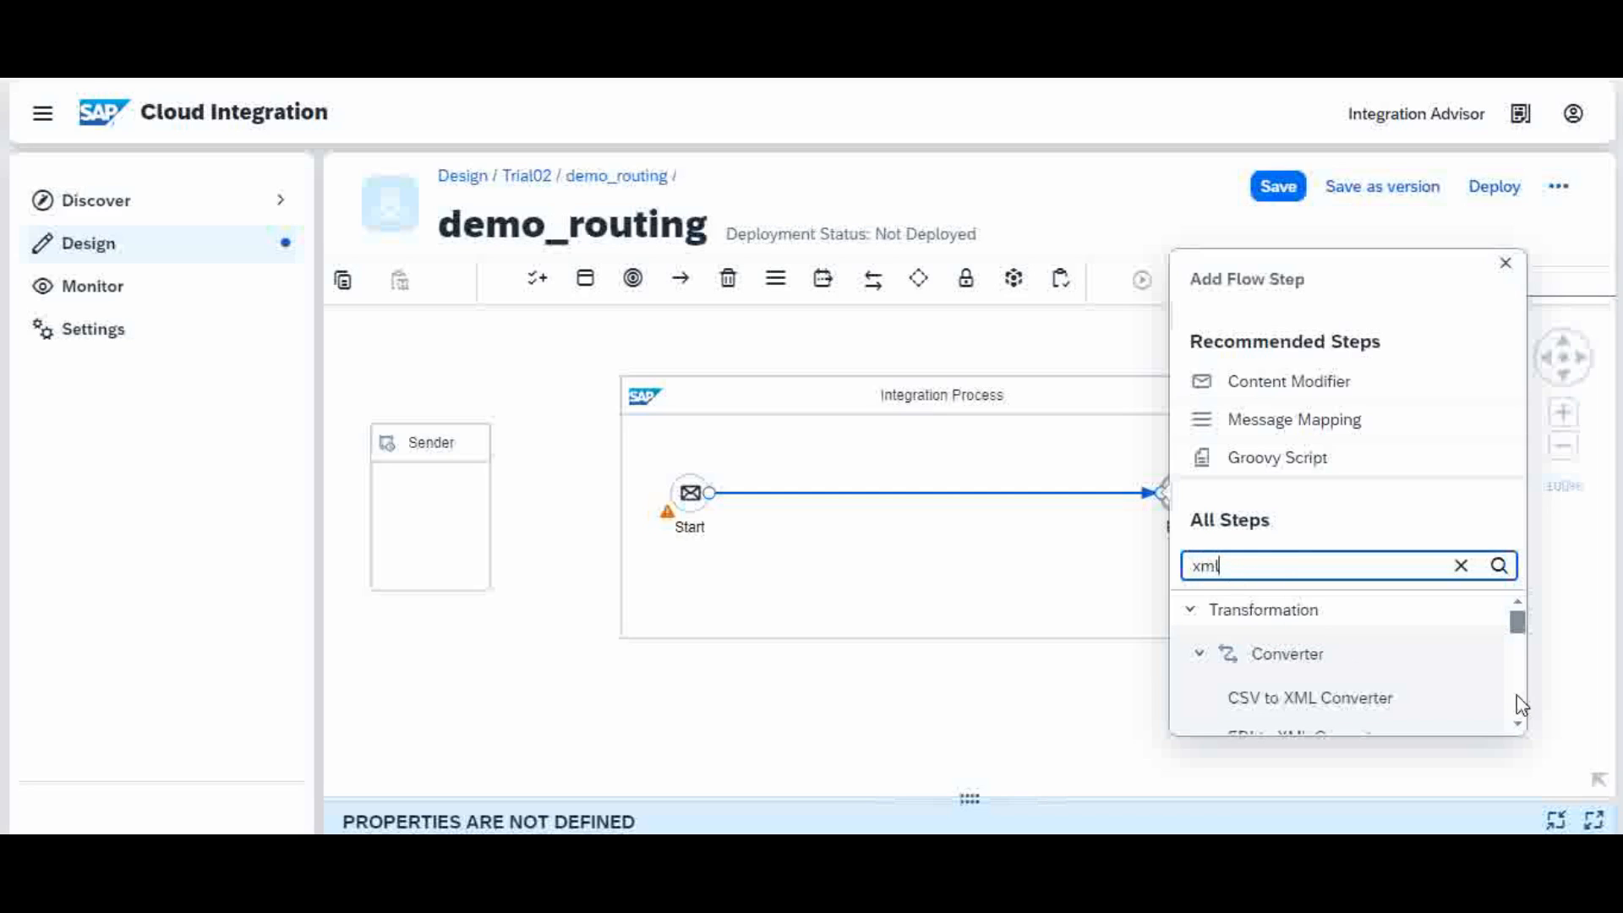
left_click(1518, 725)
left_click(1519, 725)
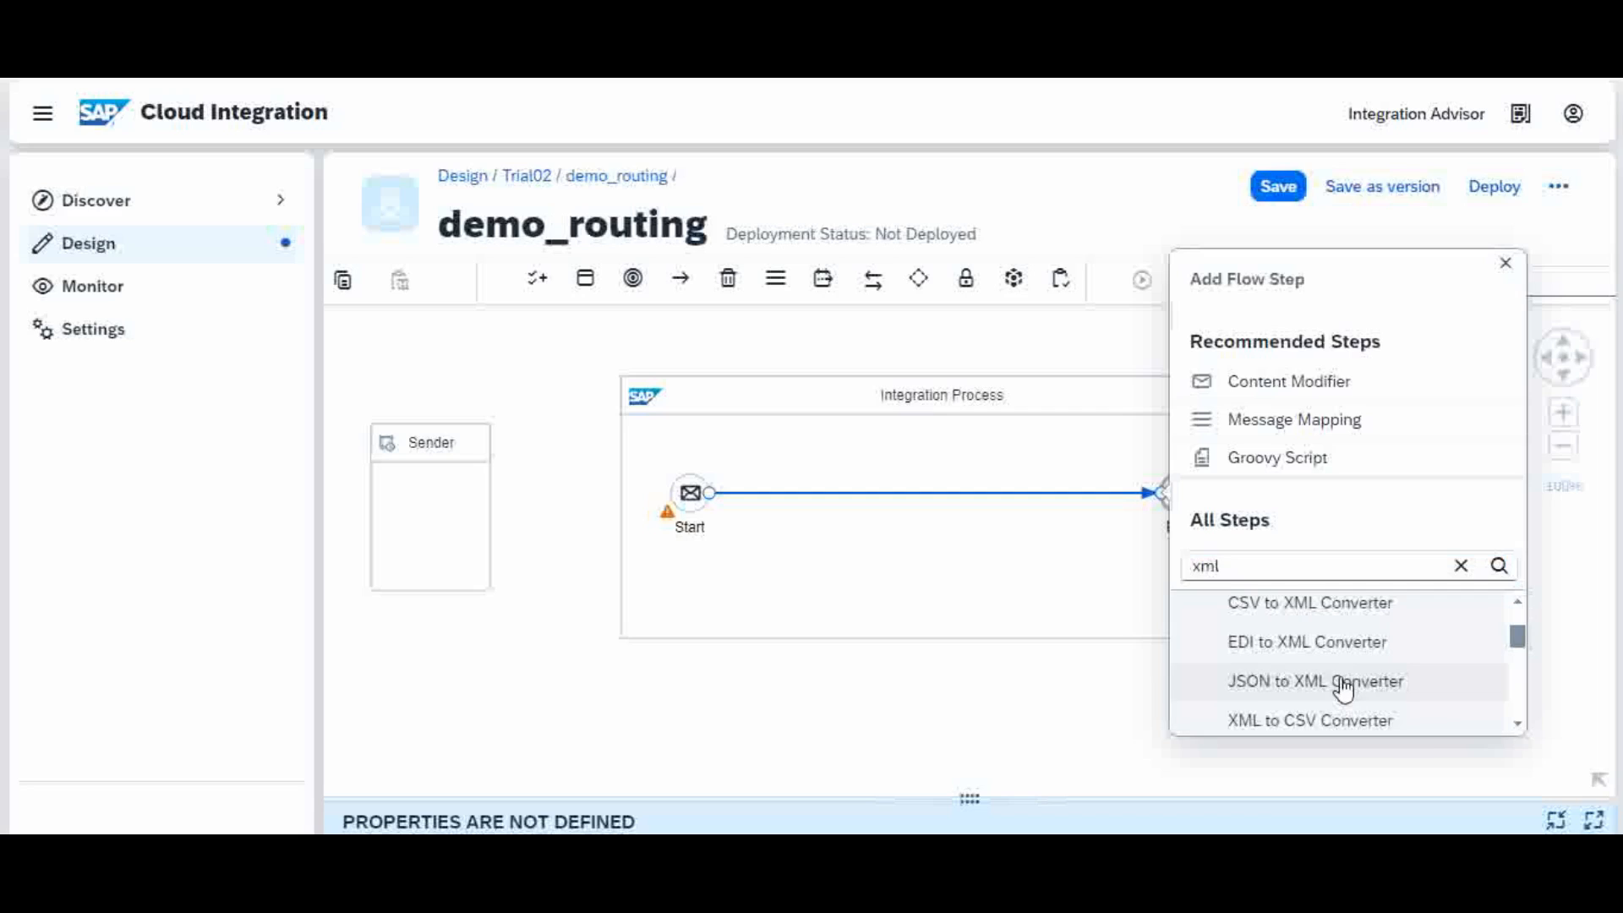
left_click(1346, 681)
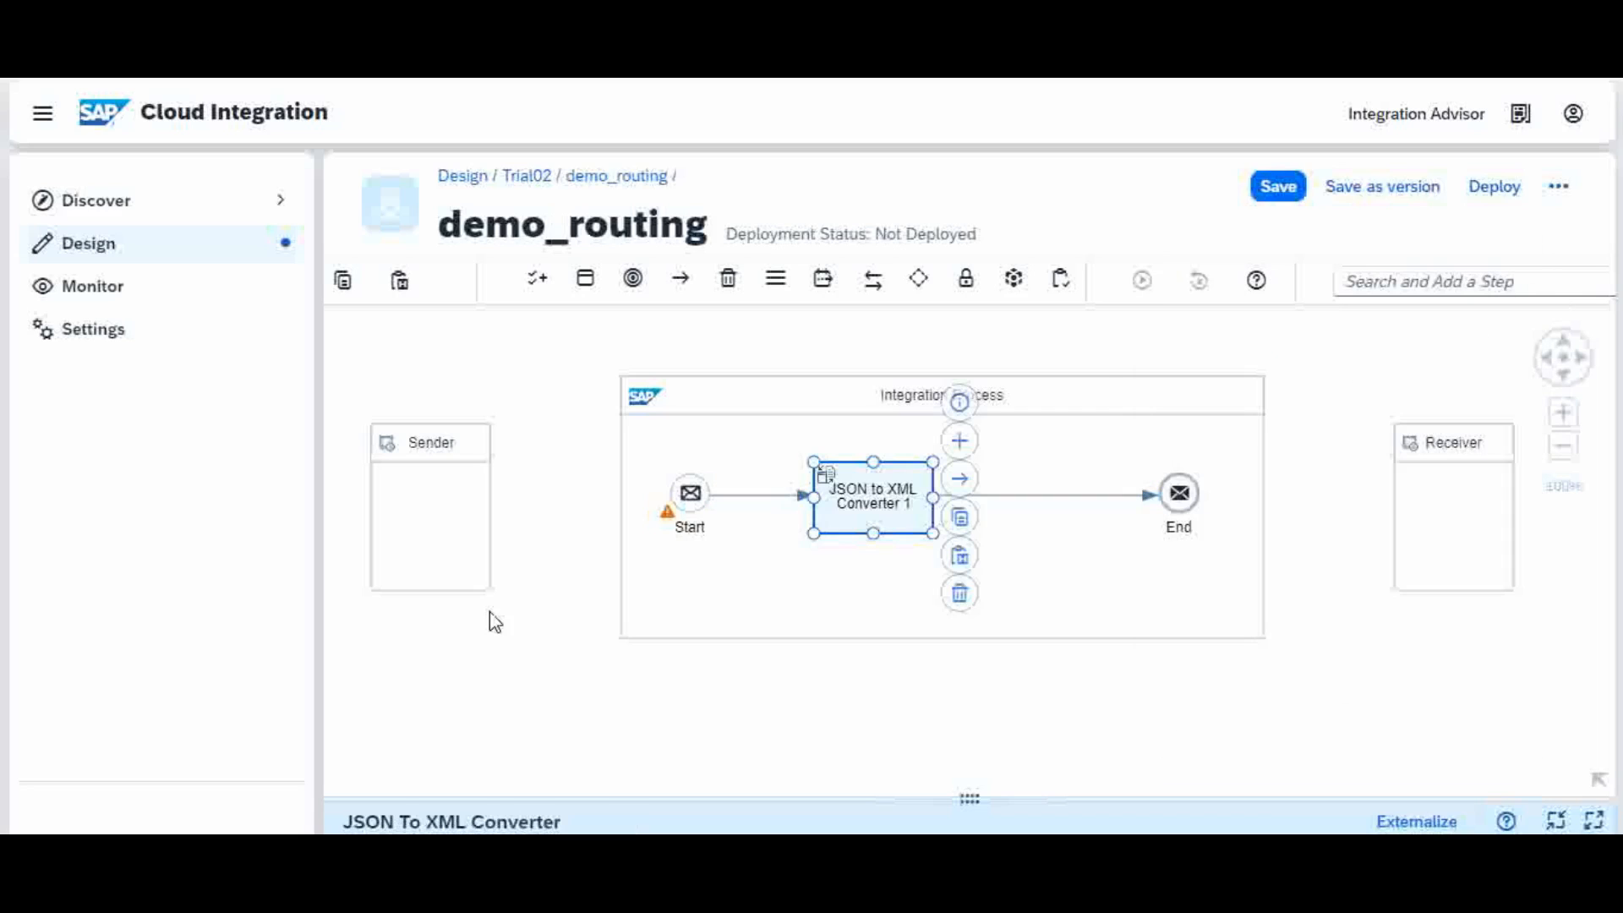
left_click_drag(864, 505, 811, 493)
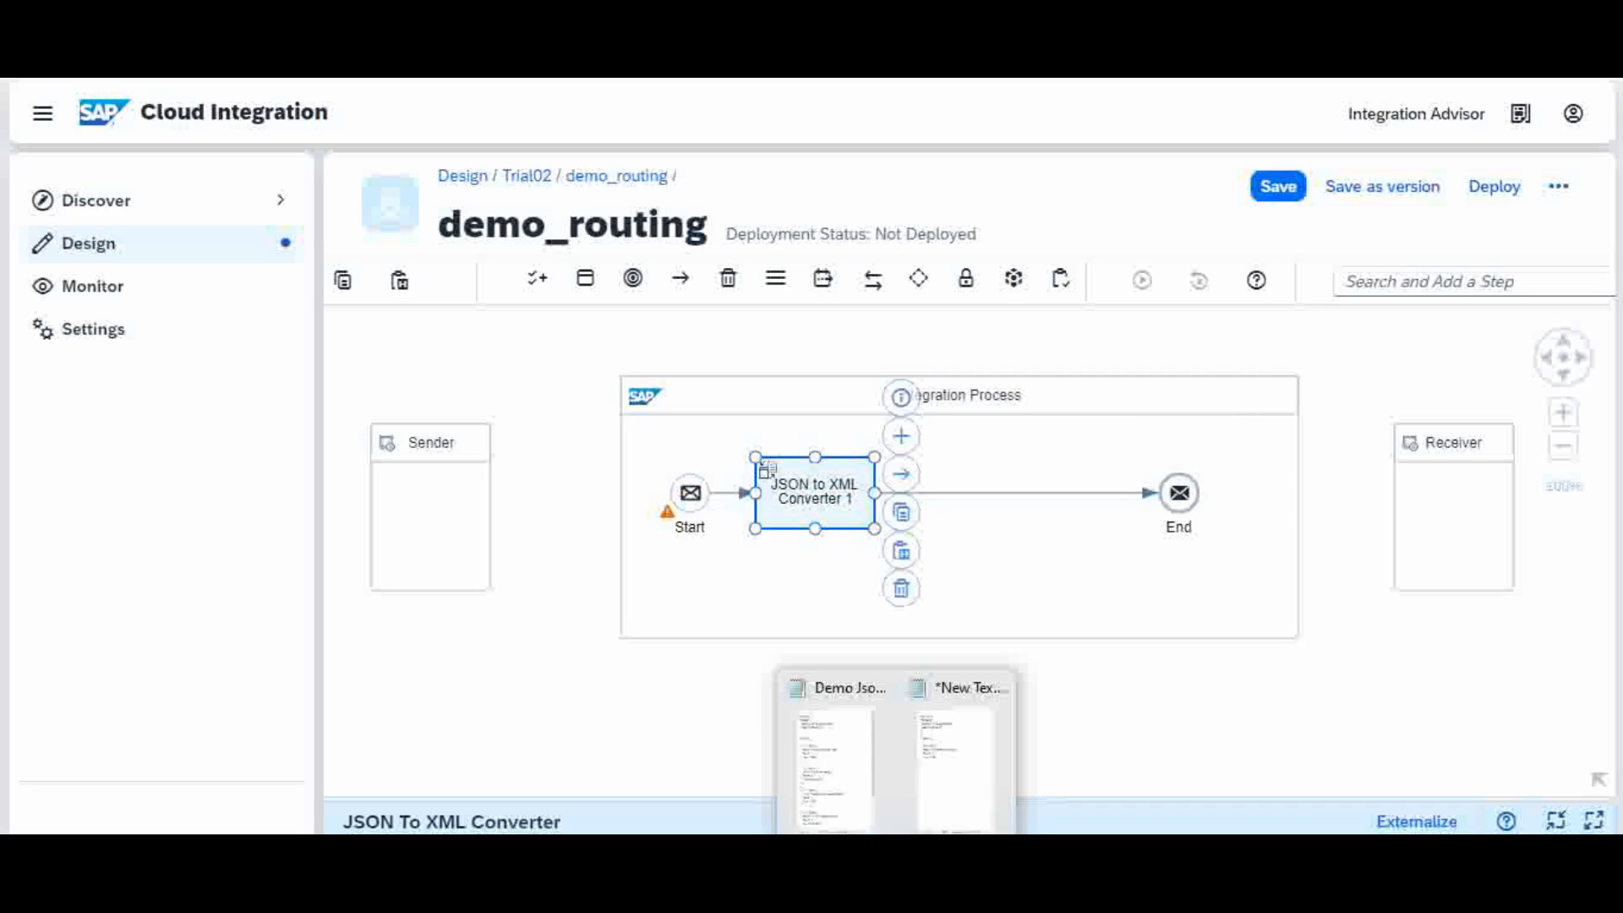
left_click(850, 779)
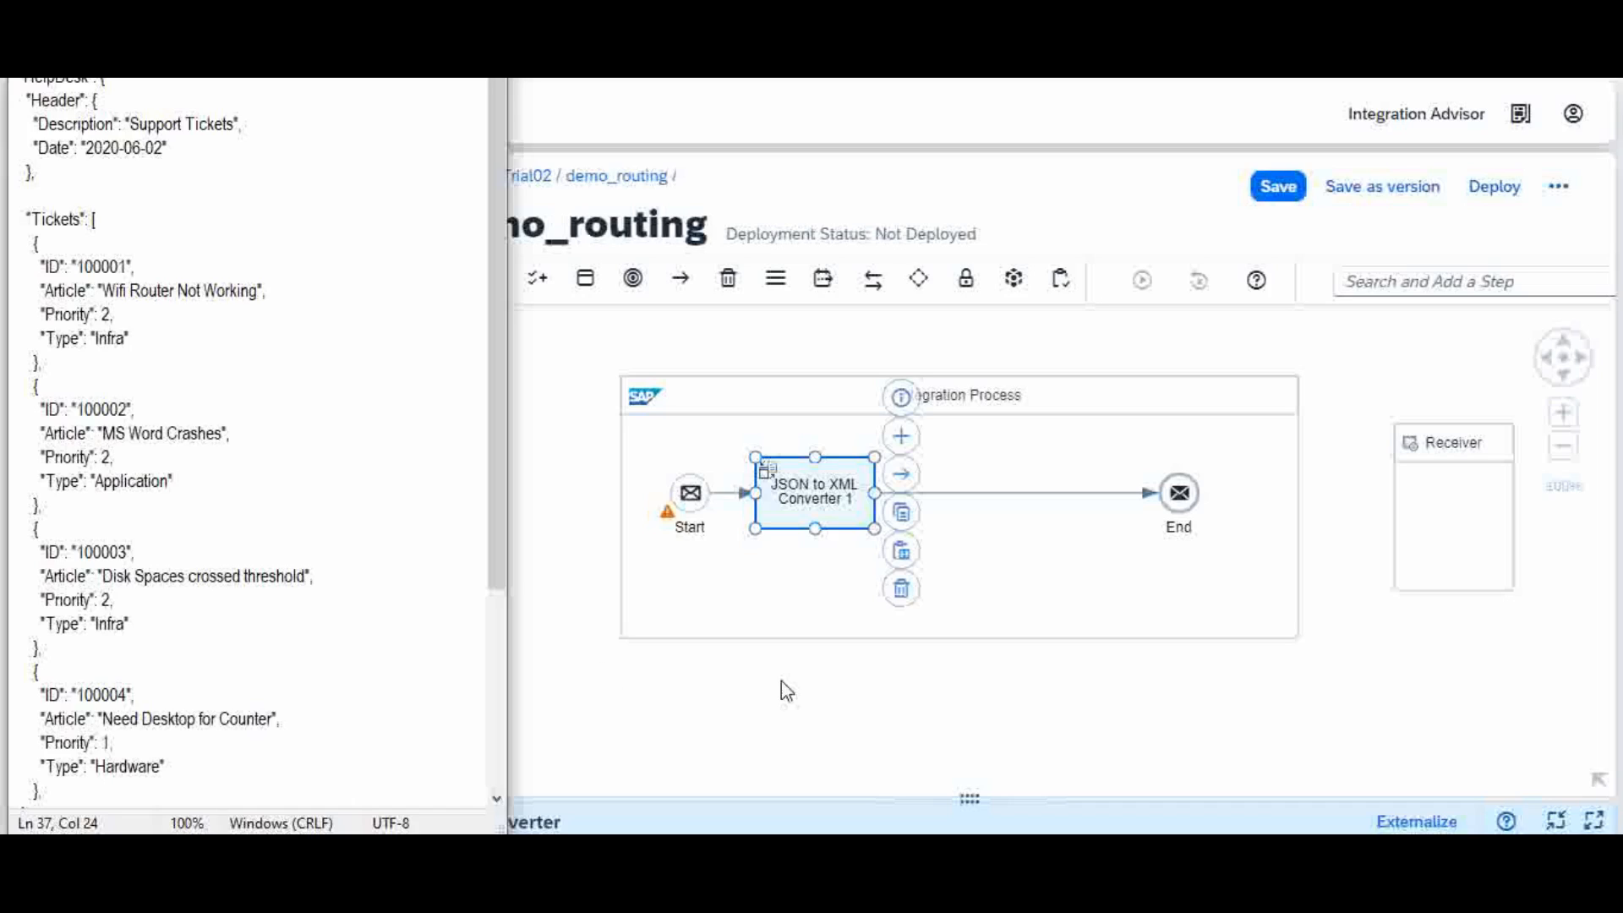
left_click(825, 725)
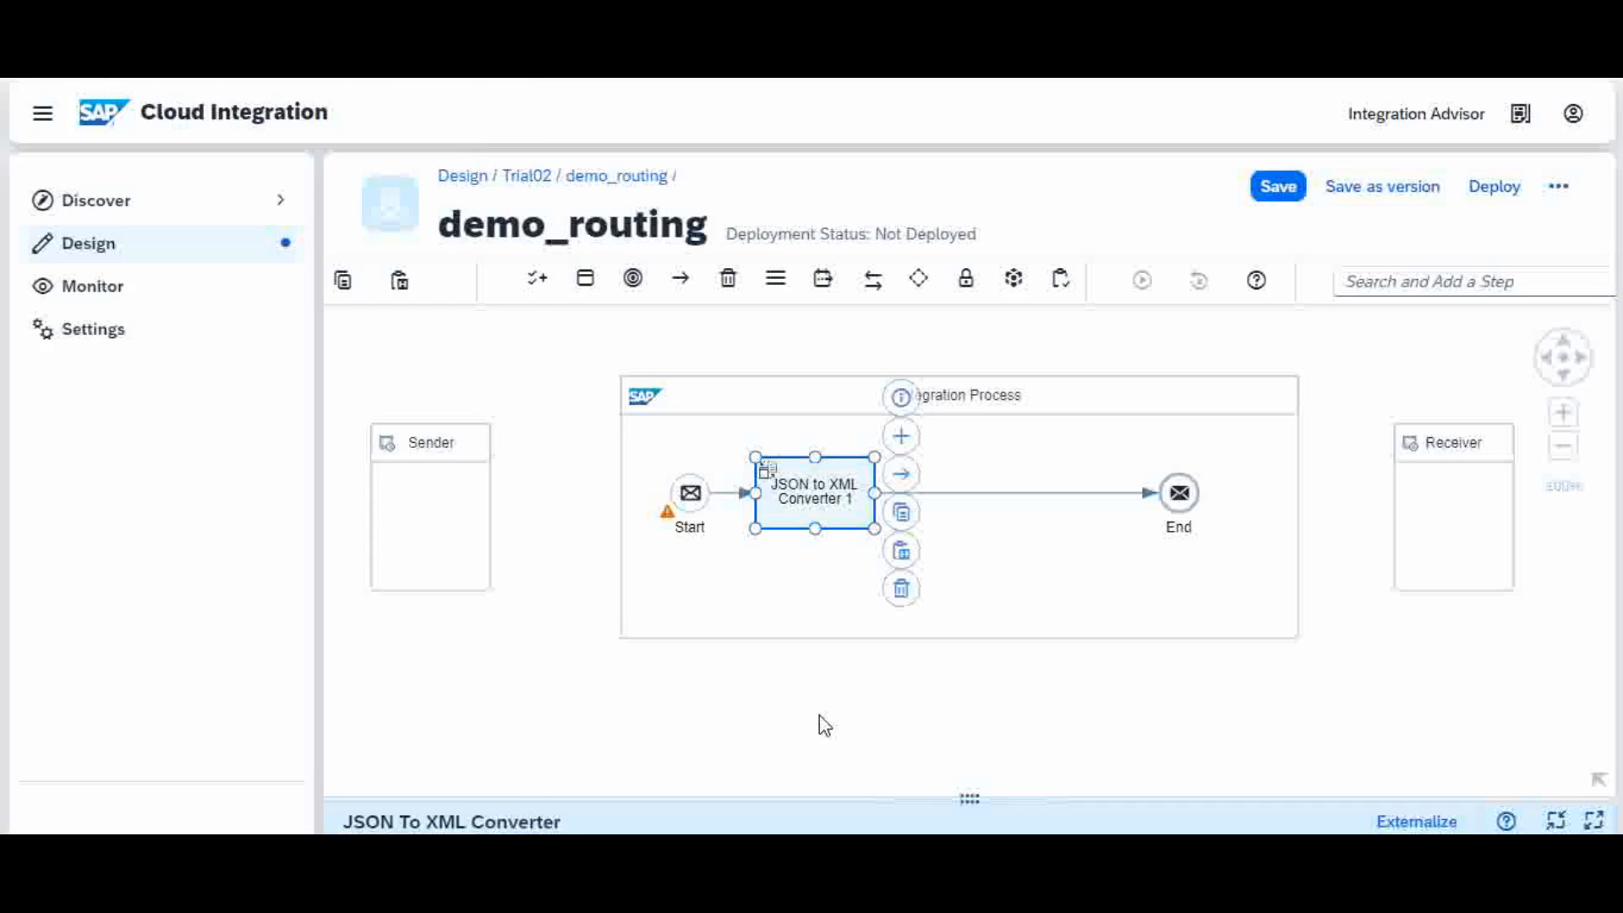
left_click(919, 503)
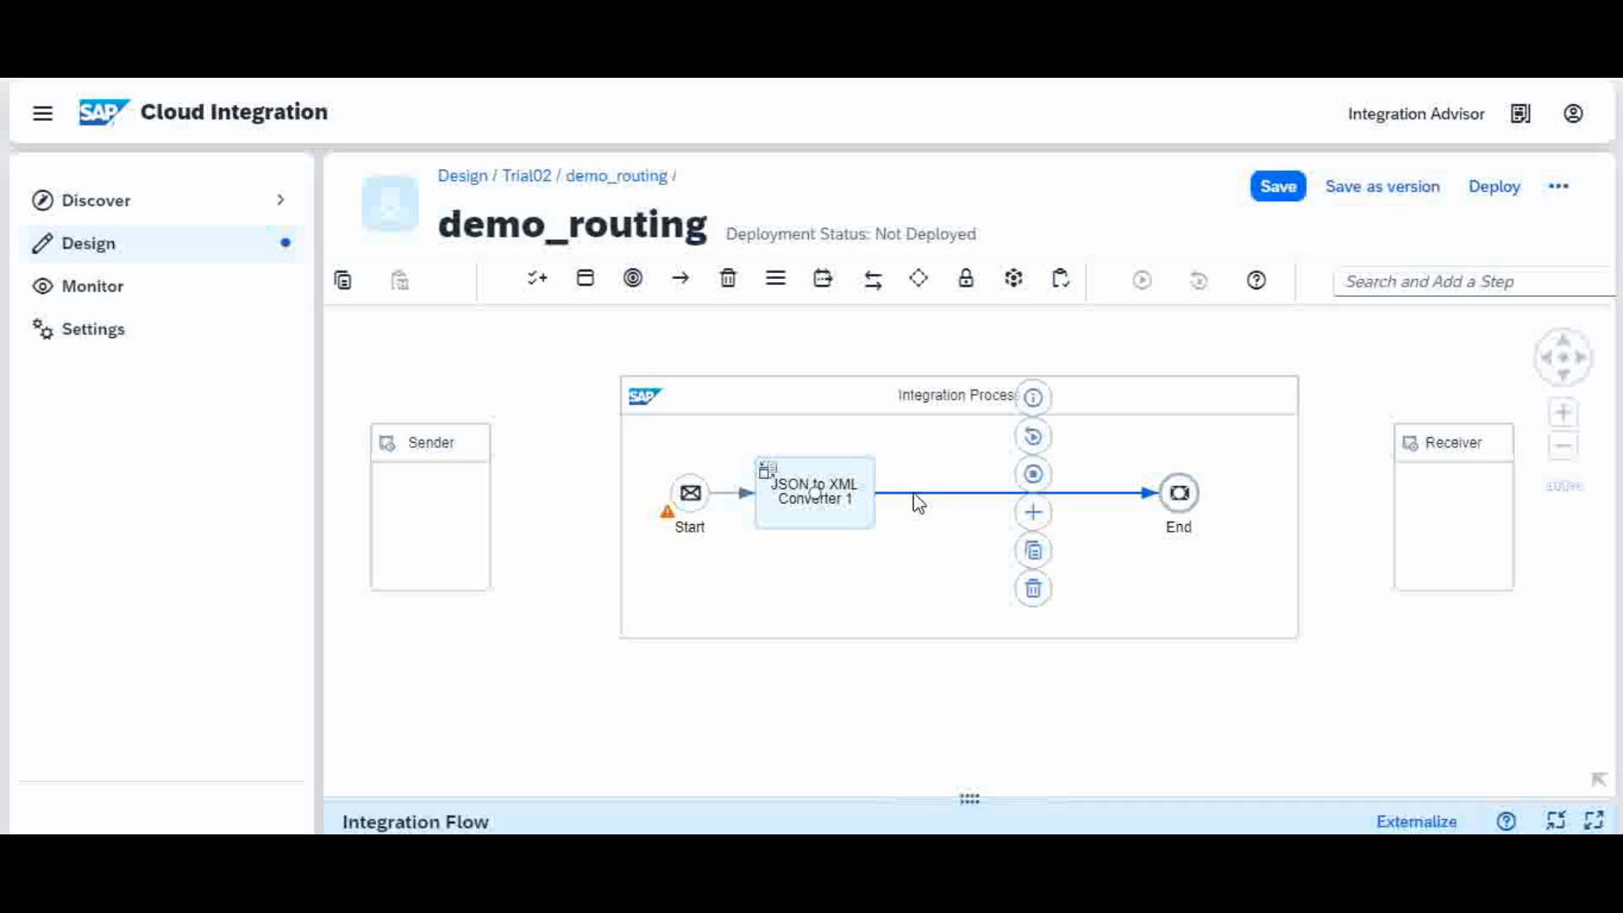
Step: Add a General Splitter between JSON to XML Converter 1 and End, enlarging its properties panel
left_click(1033, 514)
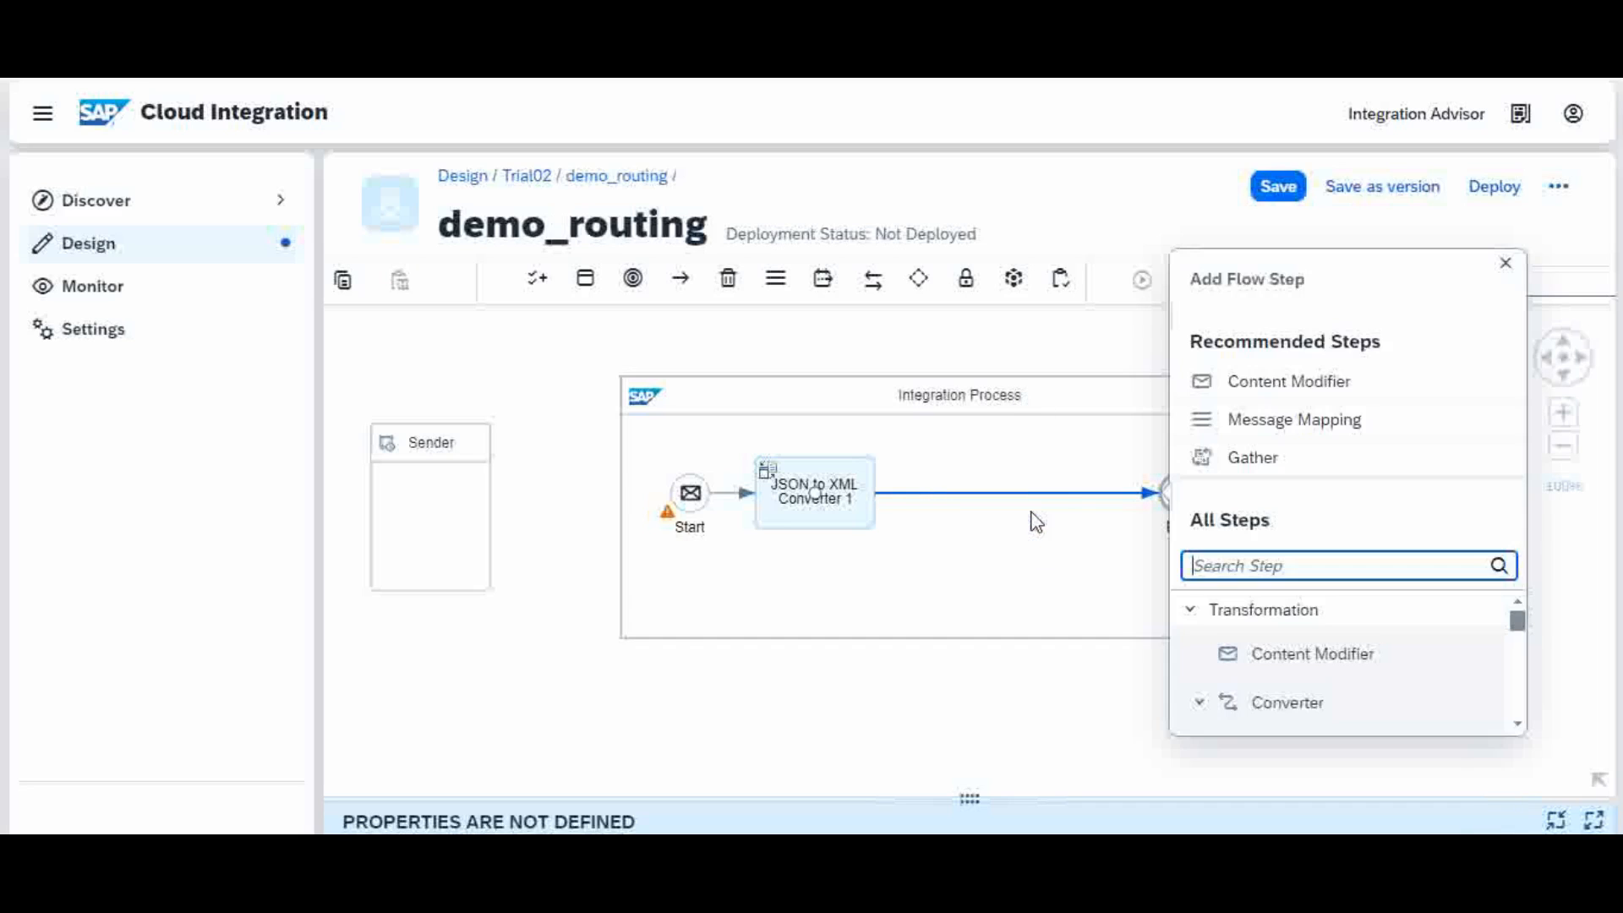
left_click(1236, 566)
type("s")
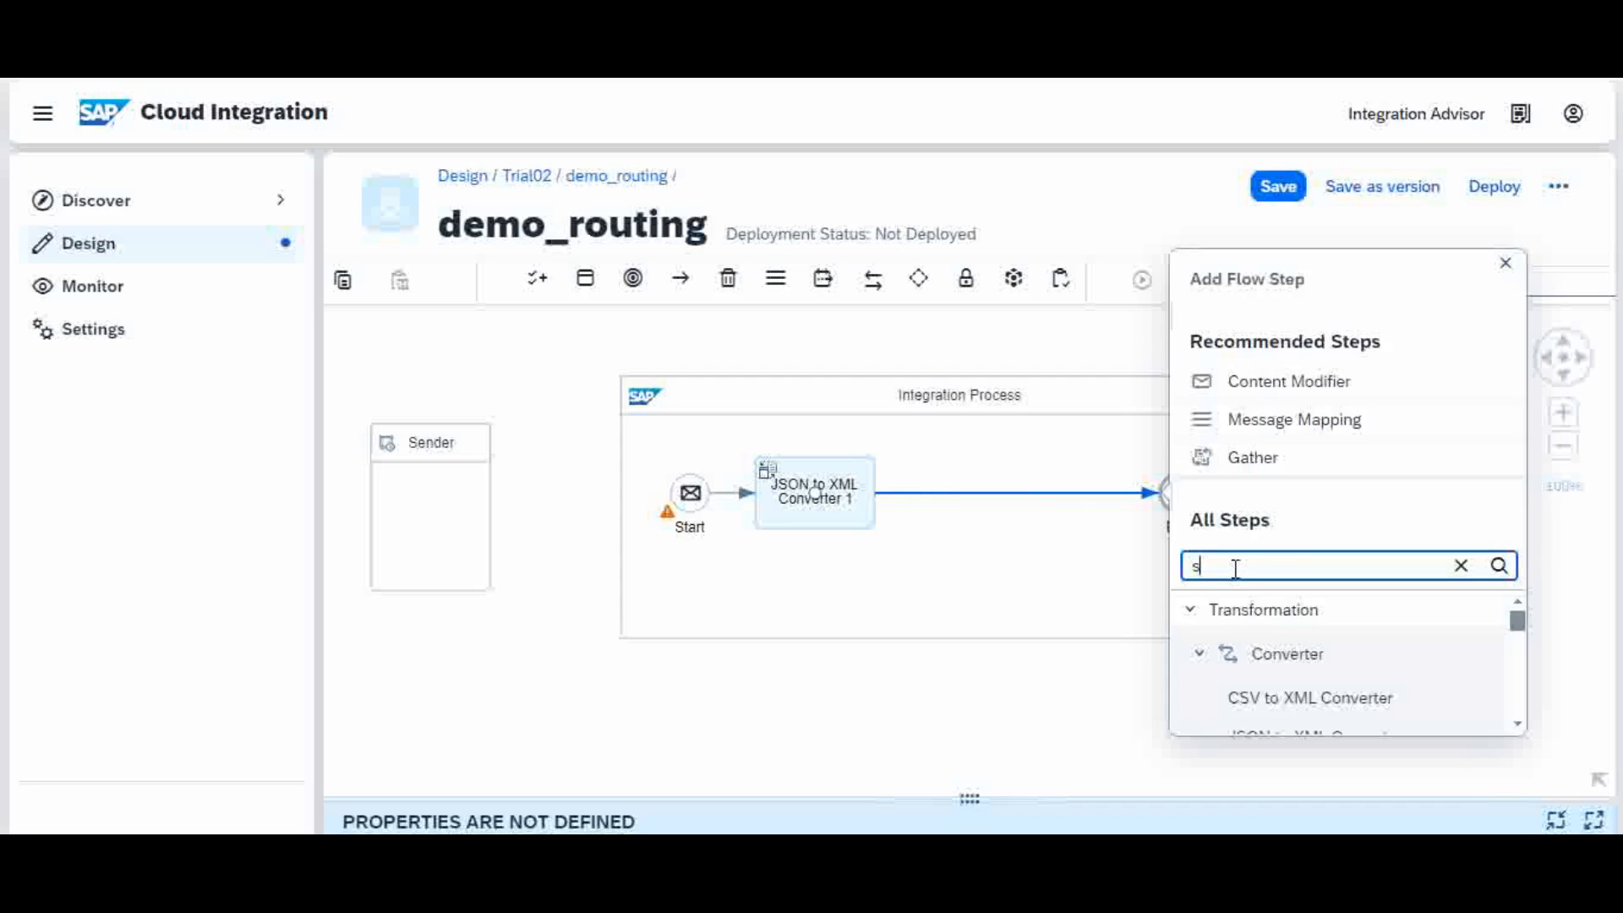
type("pli")
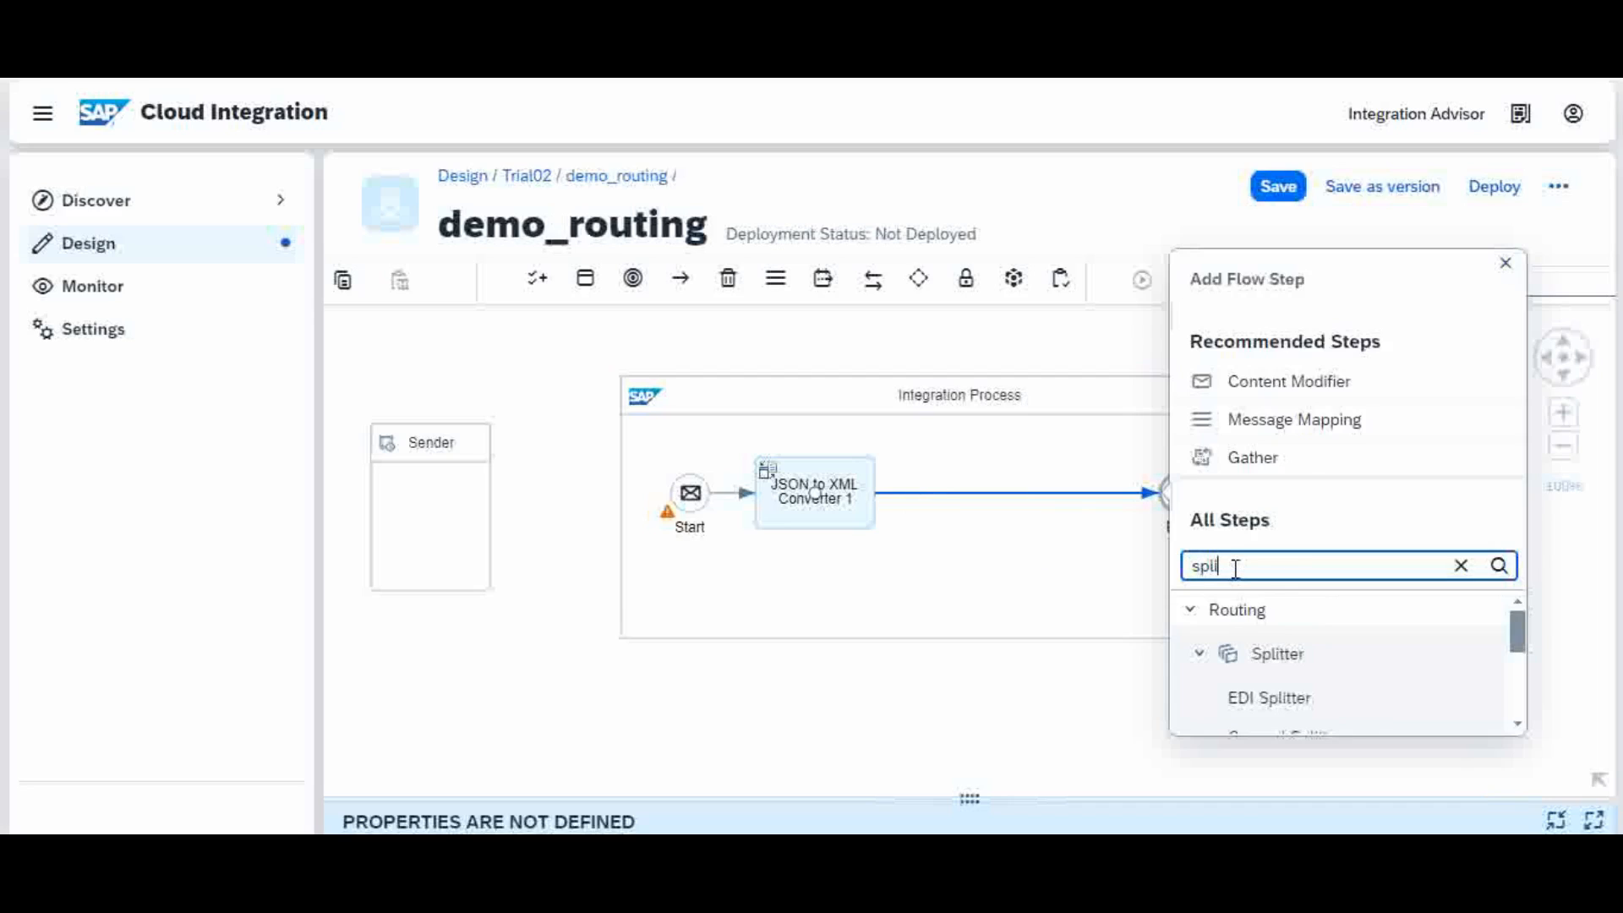
left_click(1518, 724)
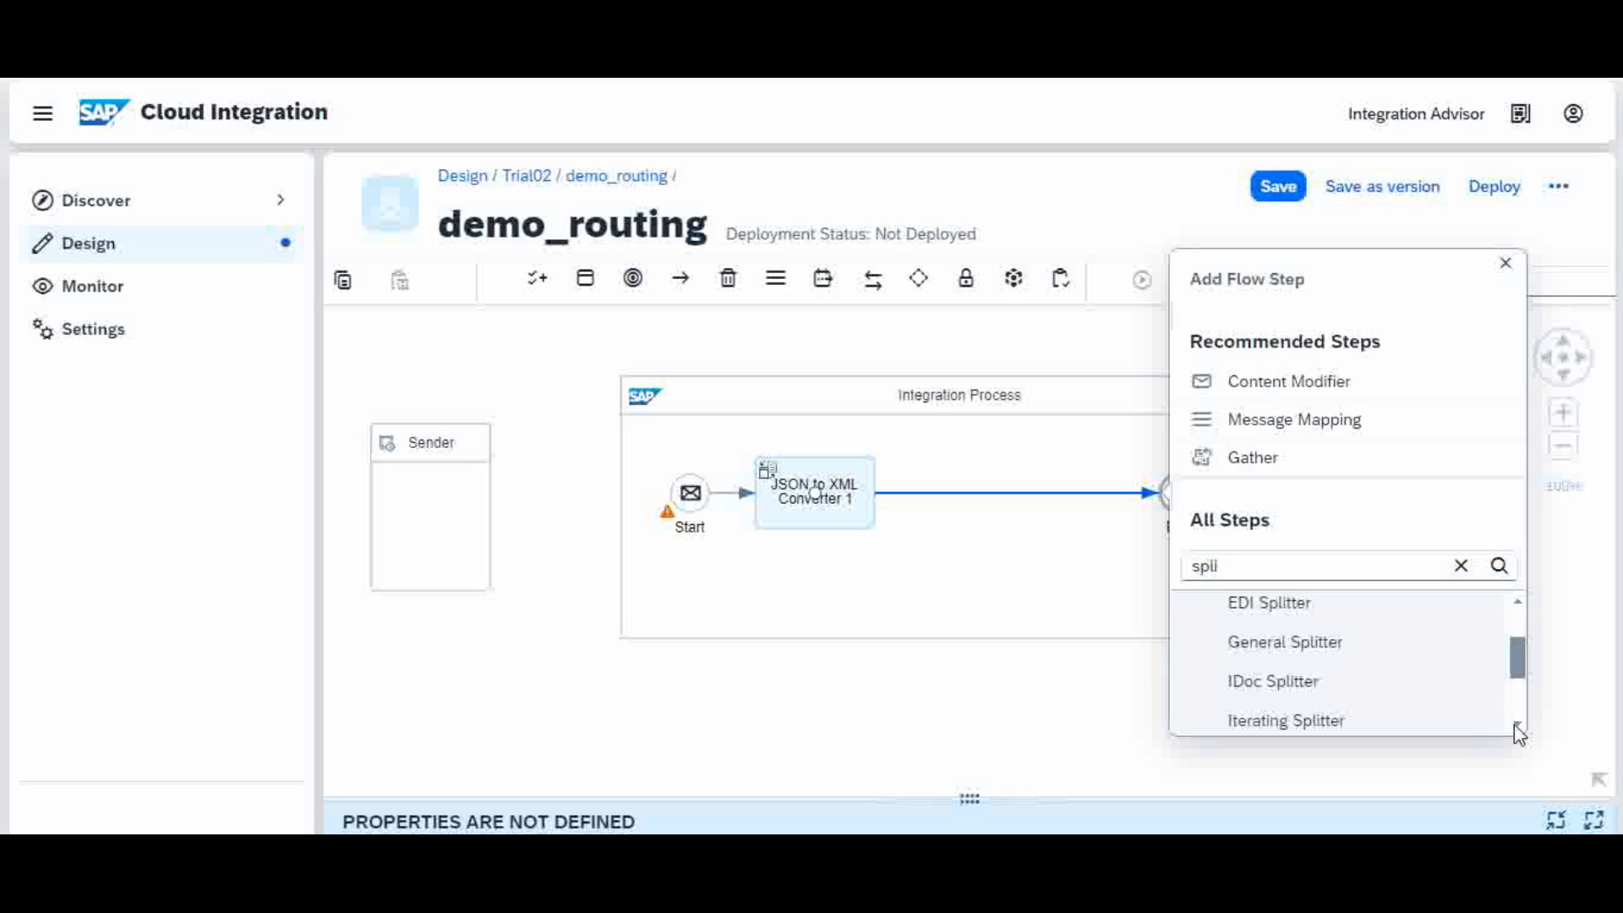
left_click(1303, 654)
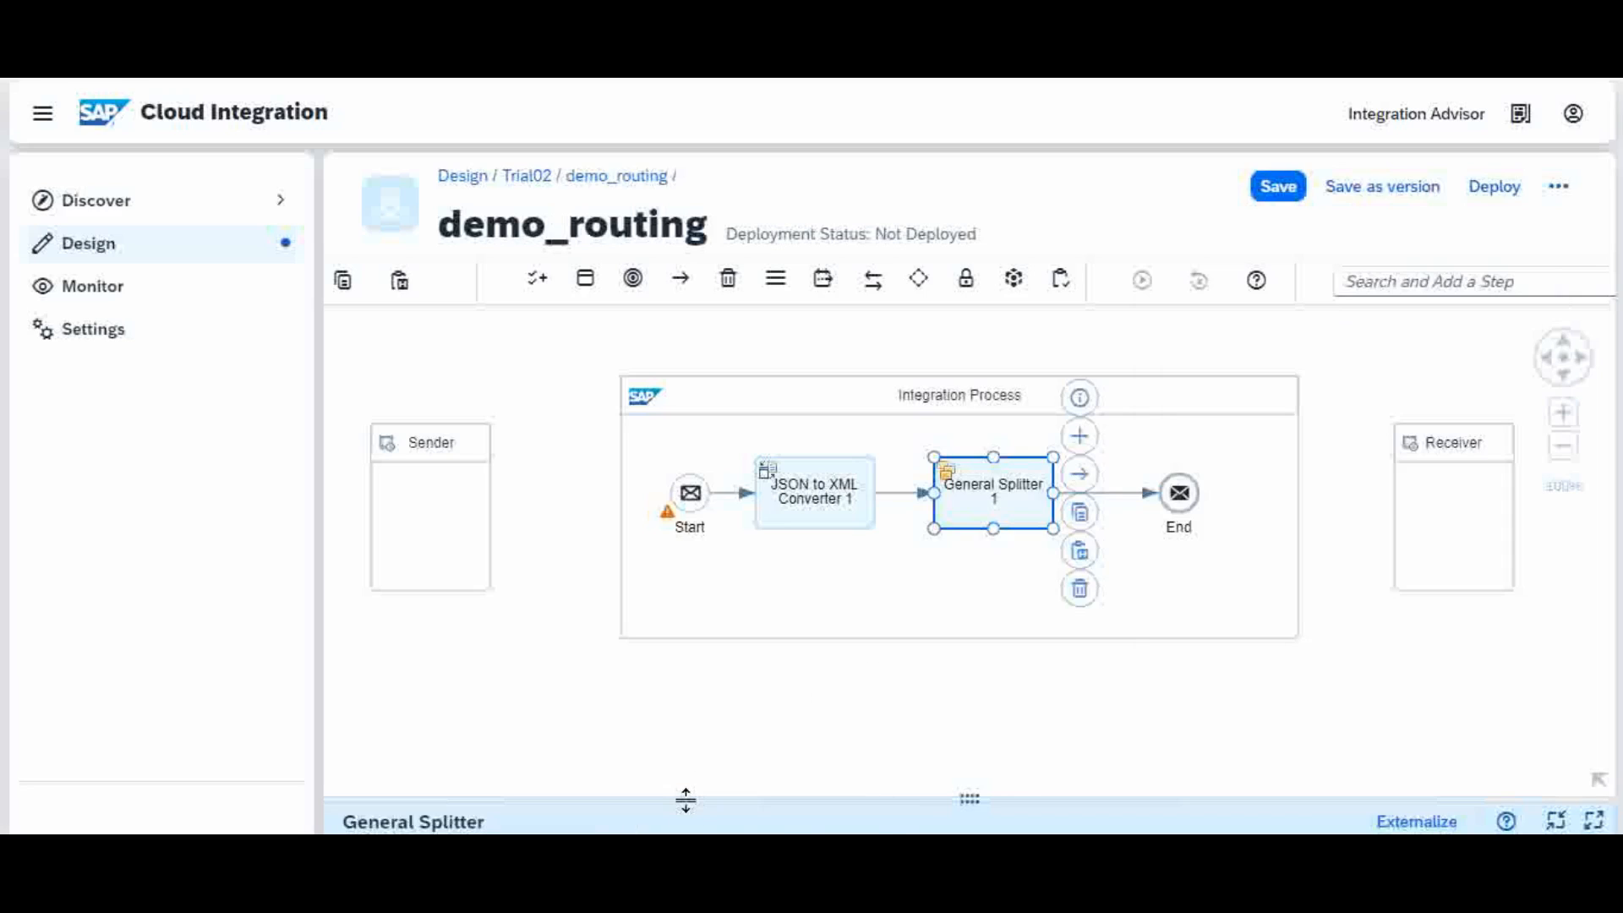
left_click_drag(685, 799, 738, 658)
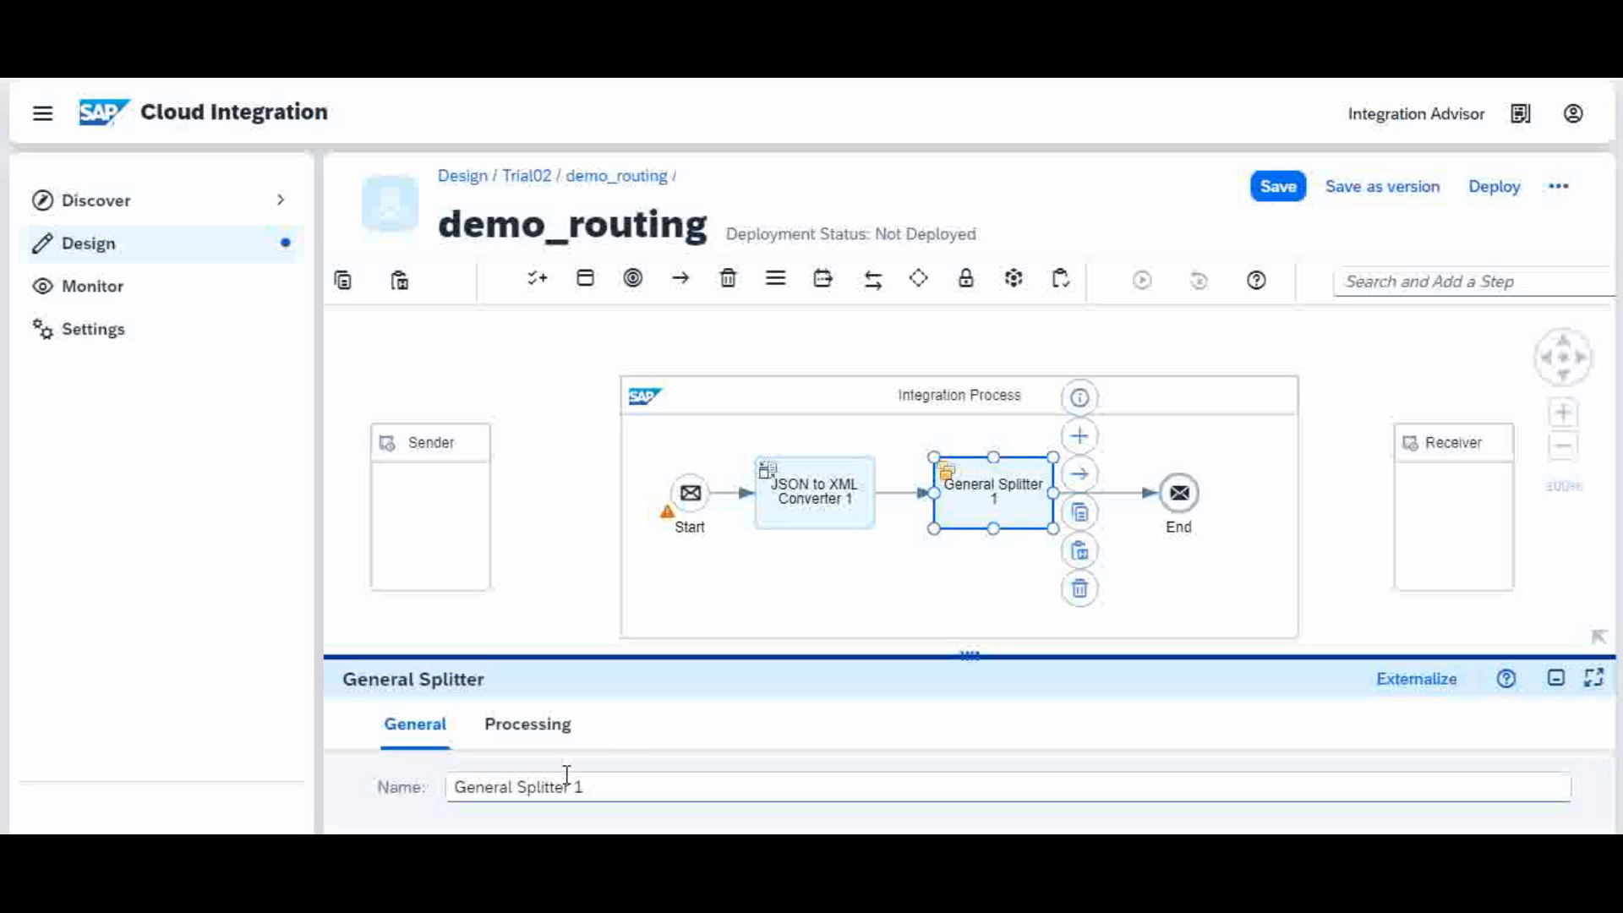
Step: Set the General Splitter's XPath Expression to //Tickets
left_click(551, 732)
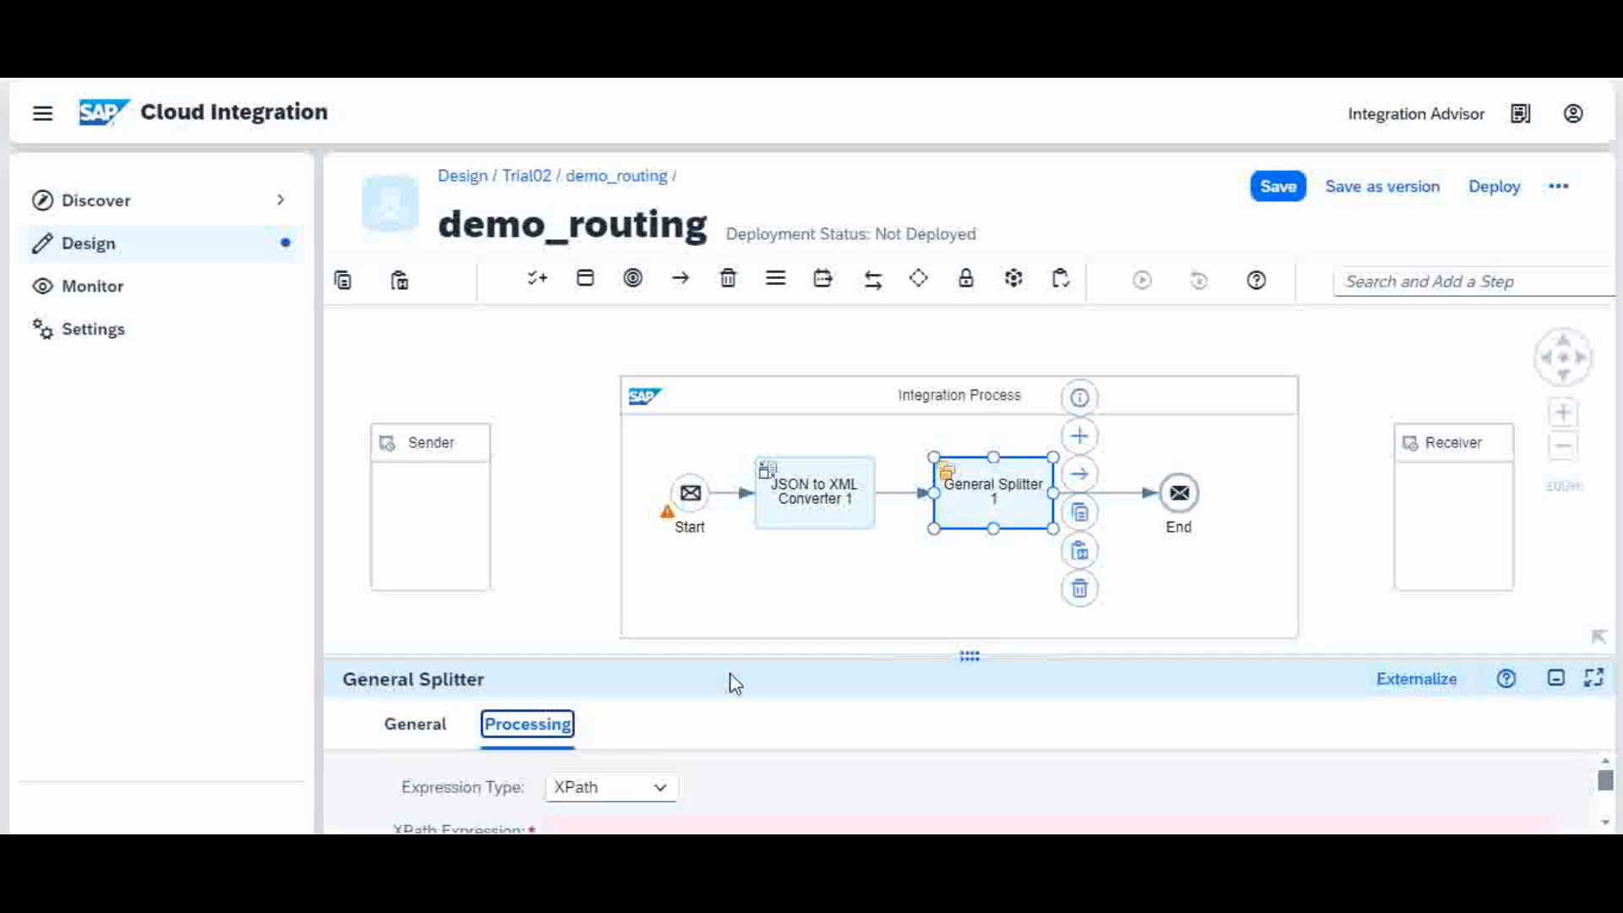
left_click_drag(736, 657, 769, 550)
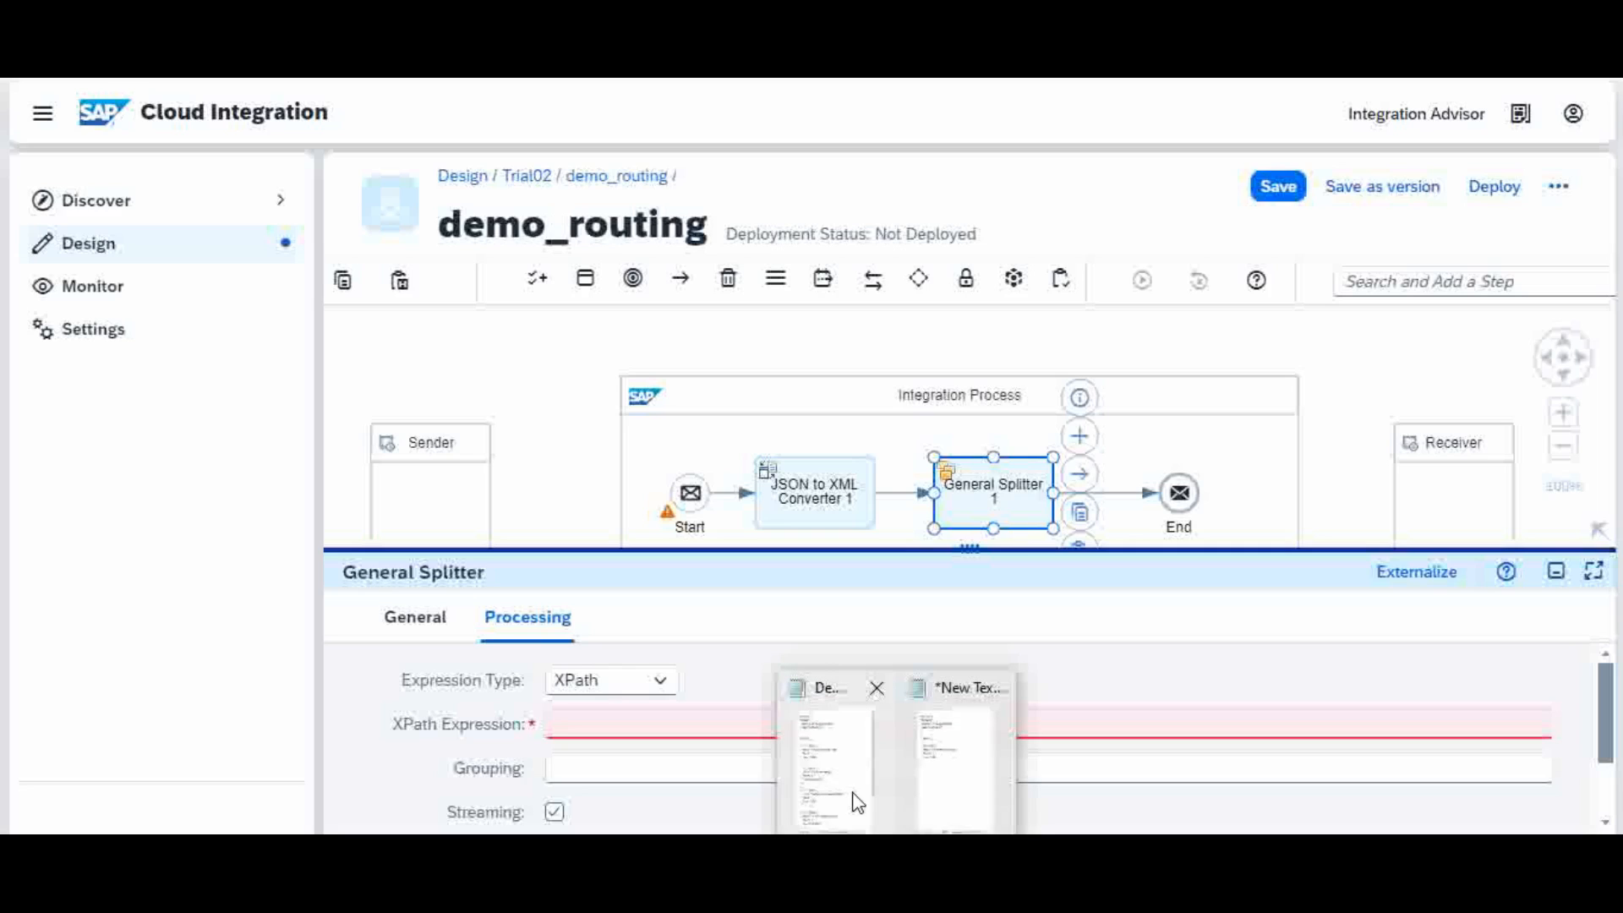
left_click(853, 799)
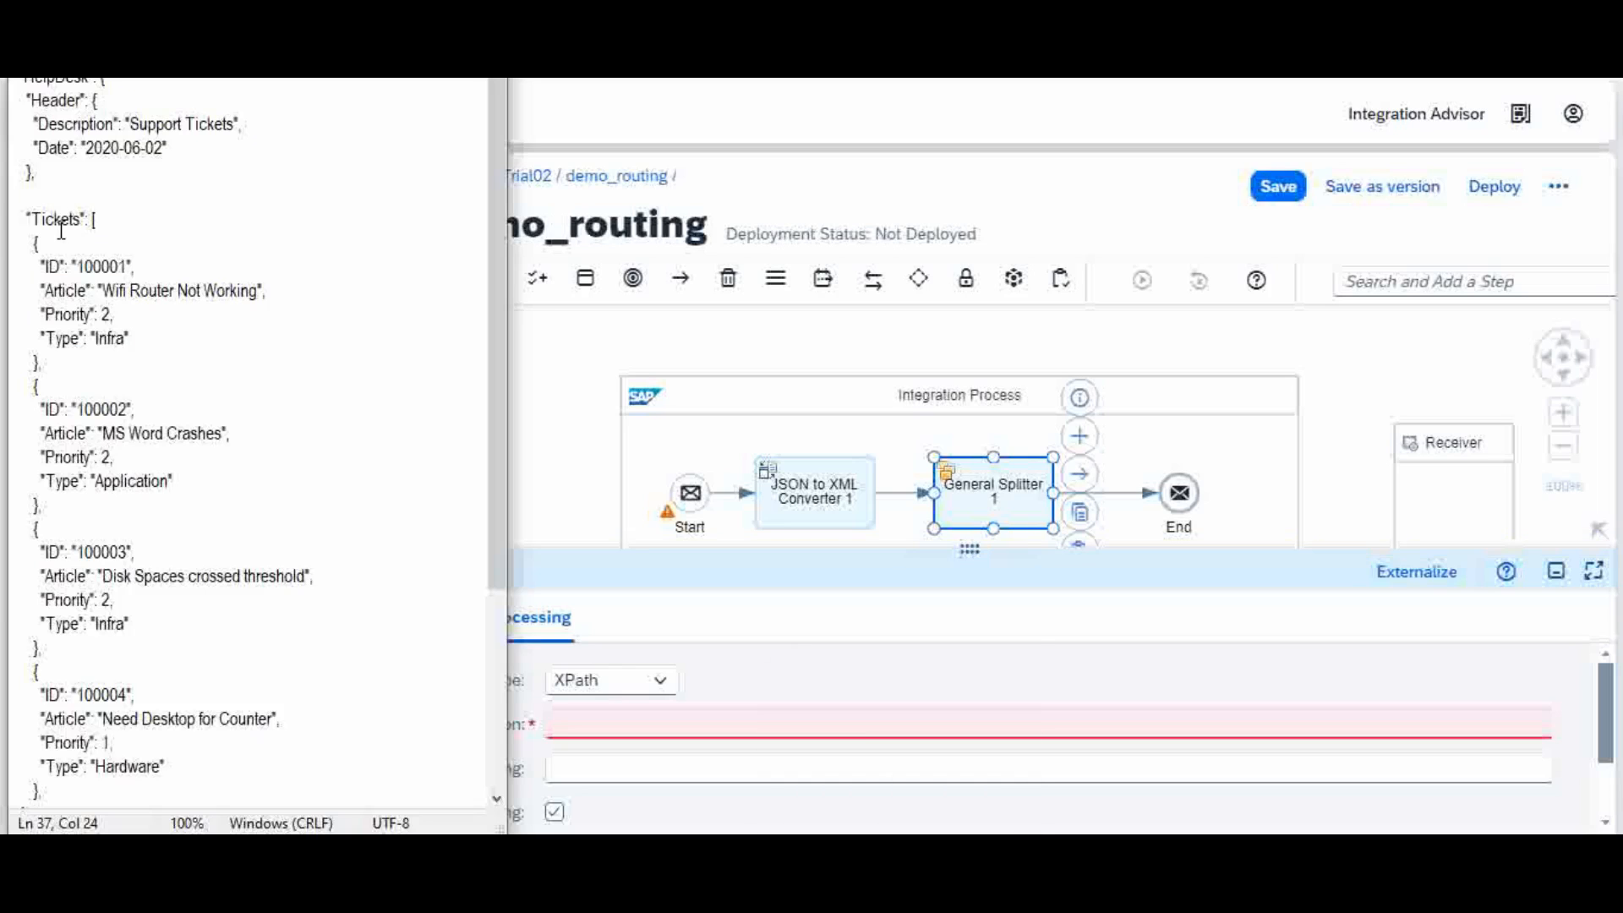
left_click(597, 720)
left_click(602, 725)
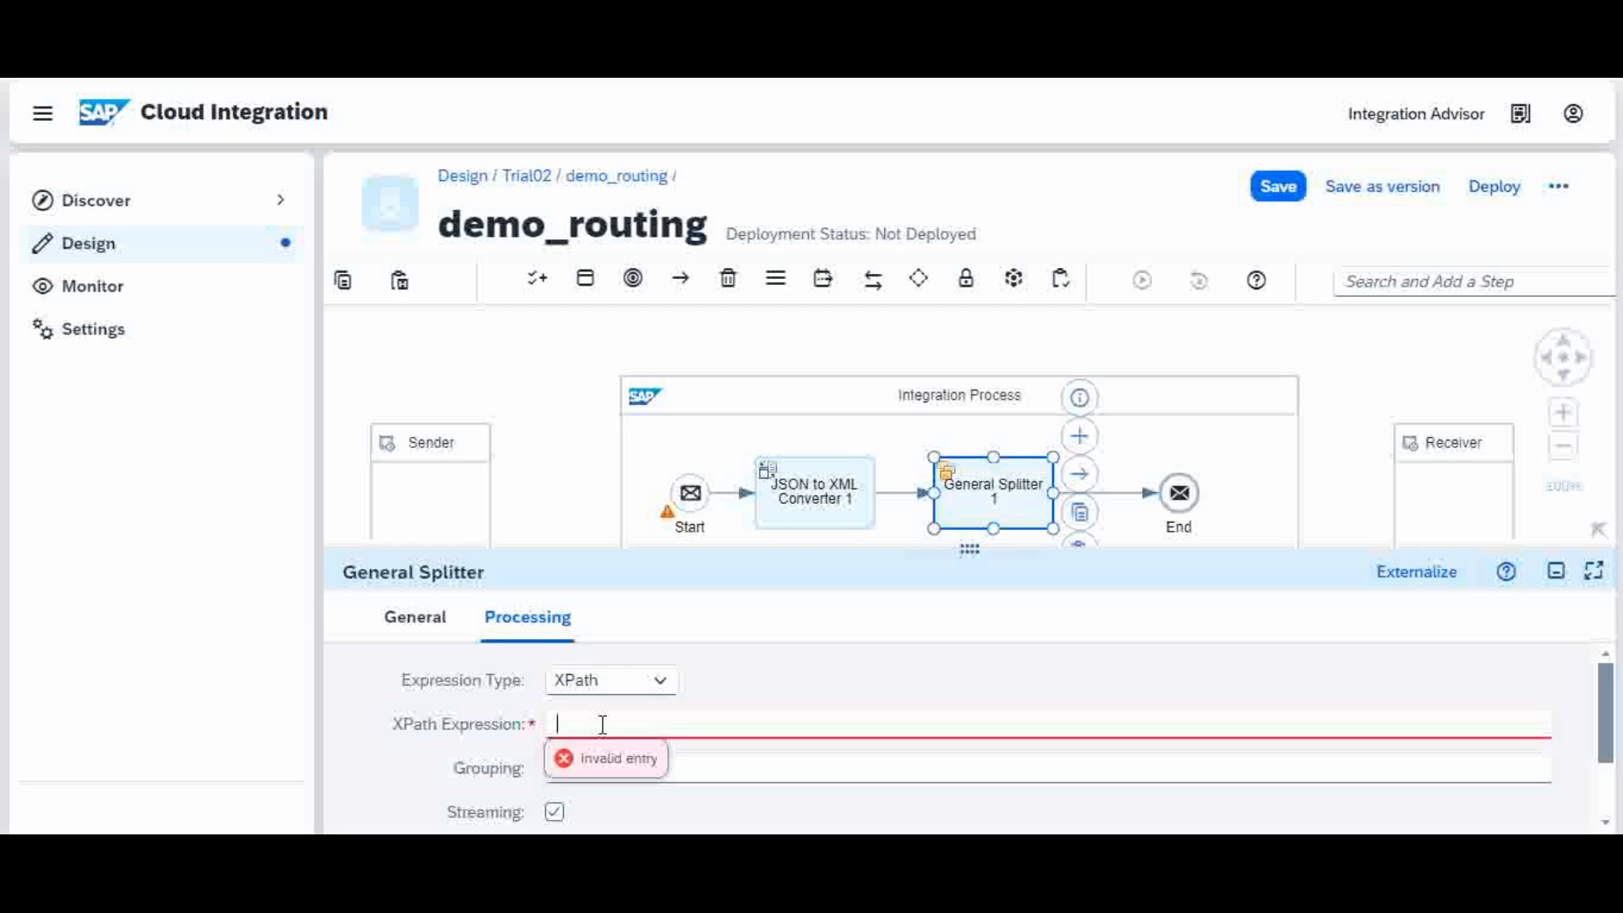
type("//Tickets")
left_click(772, 769)
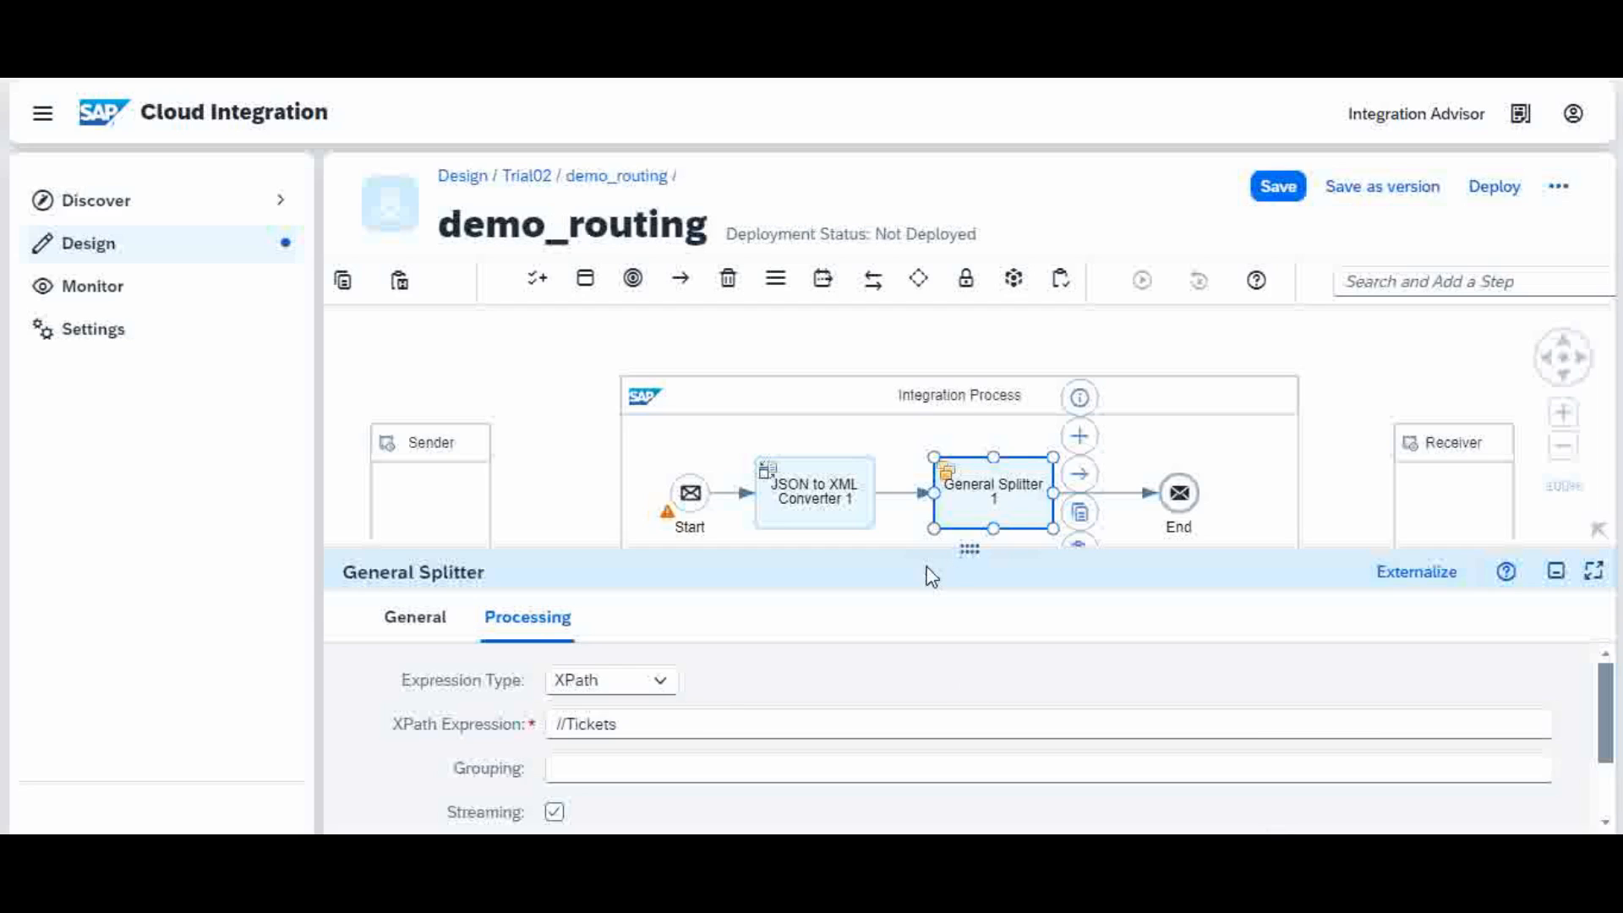
Step: Resize the properties panel and save the demo_routing flow
left_click_drag(802, 552, 807, 621)
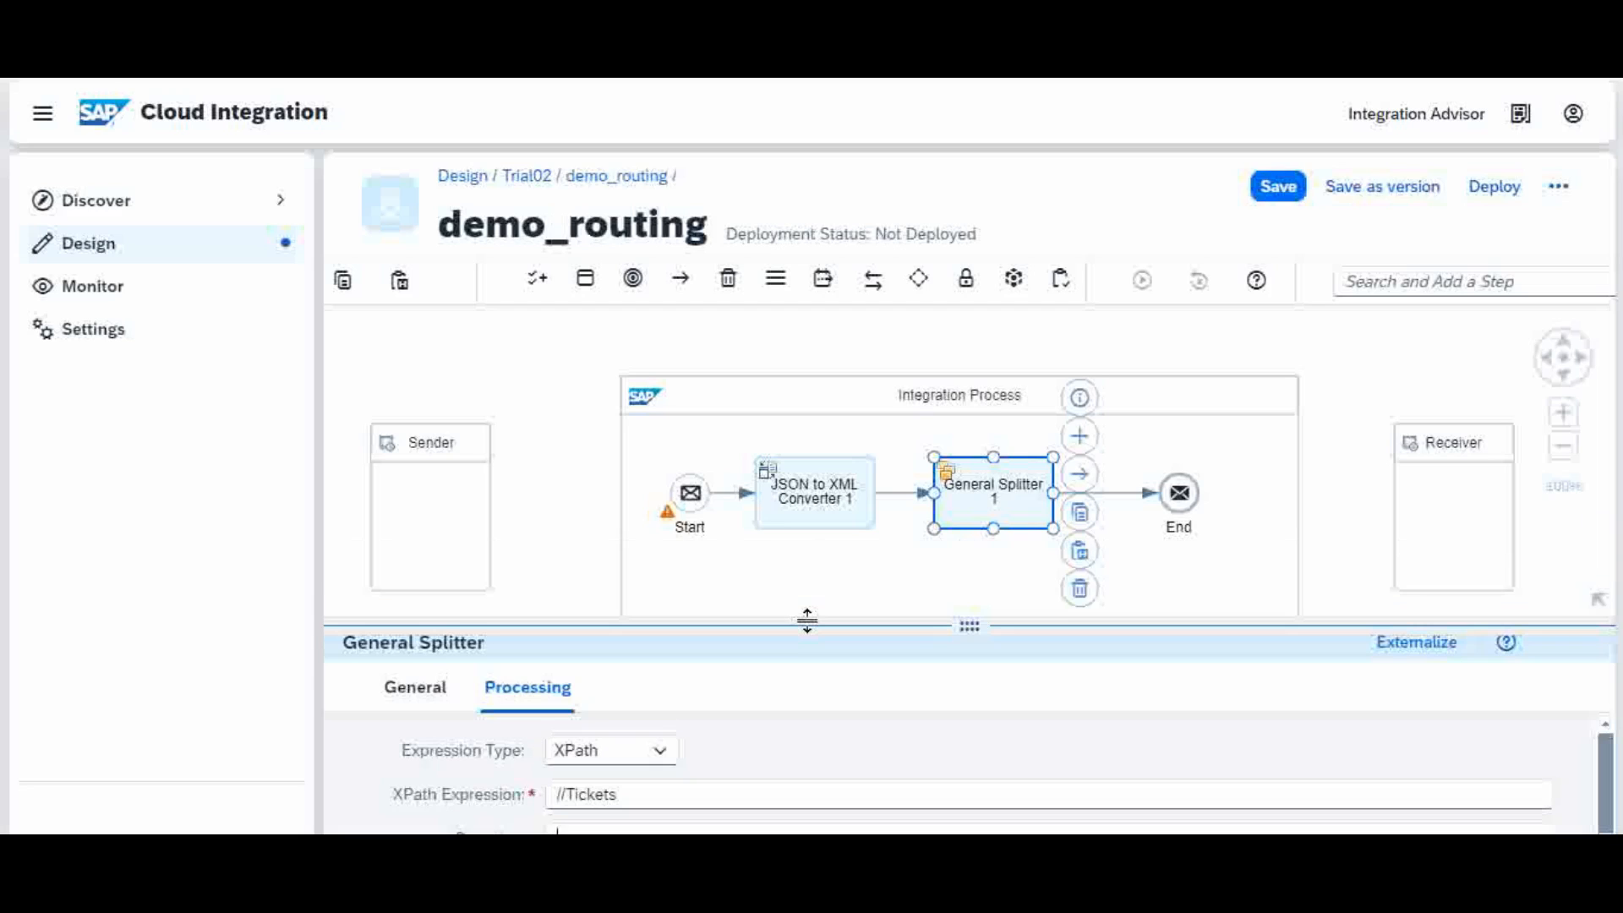
left_click(1273, 189)
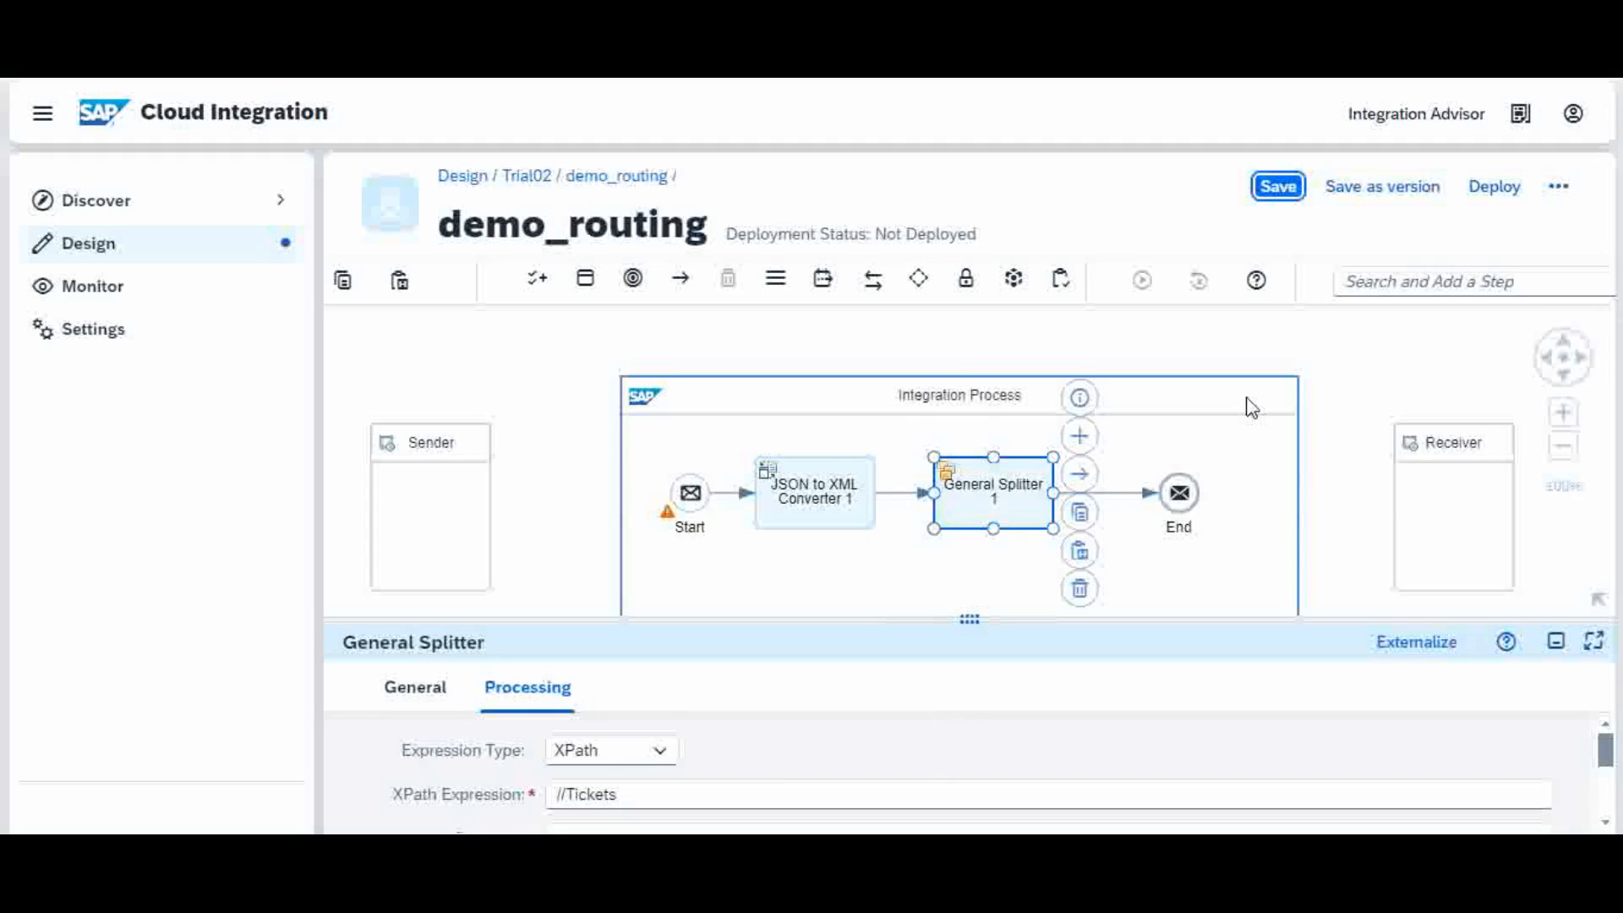
left_click(1247, 399)
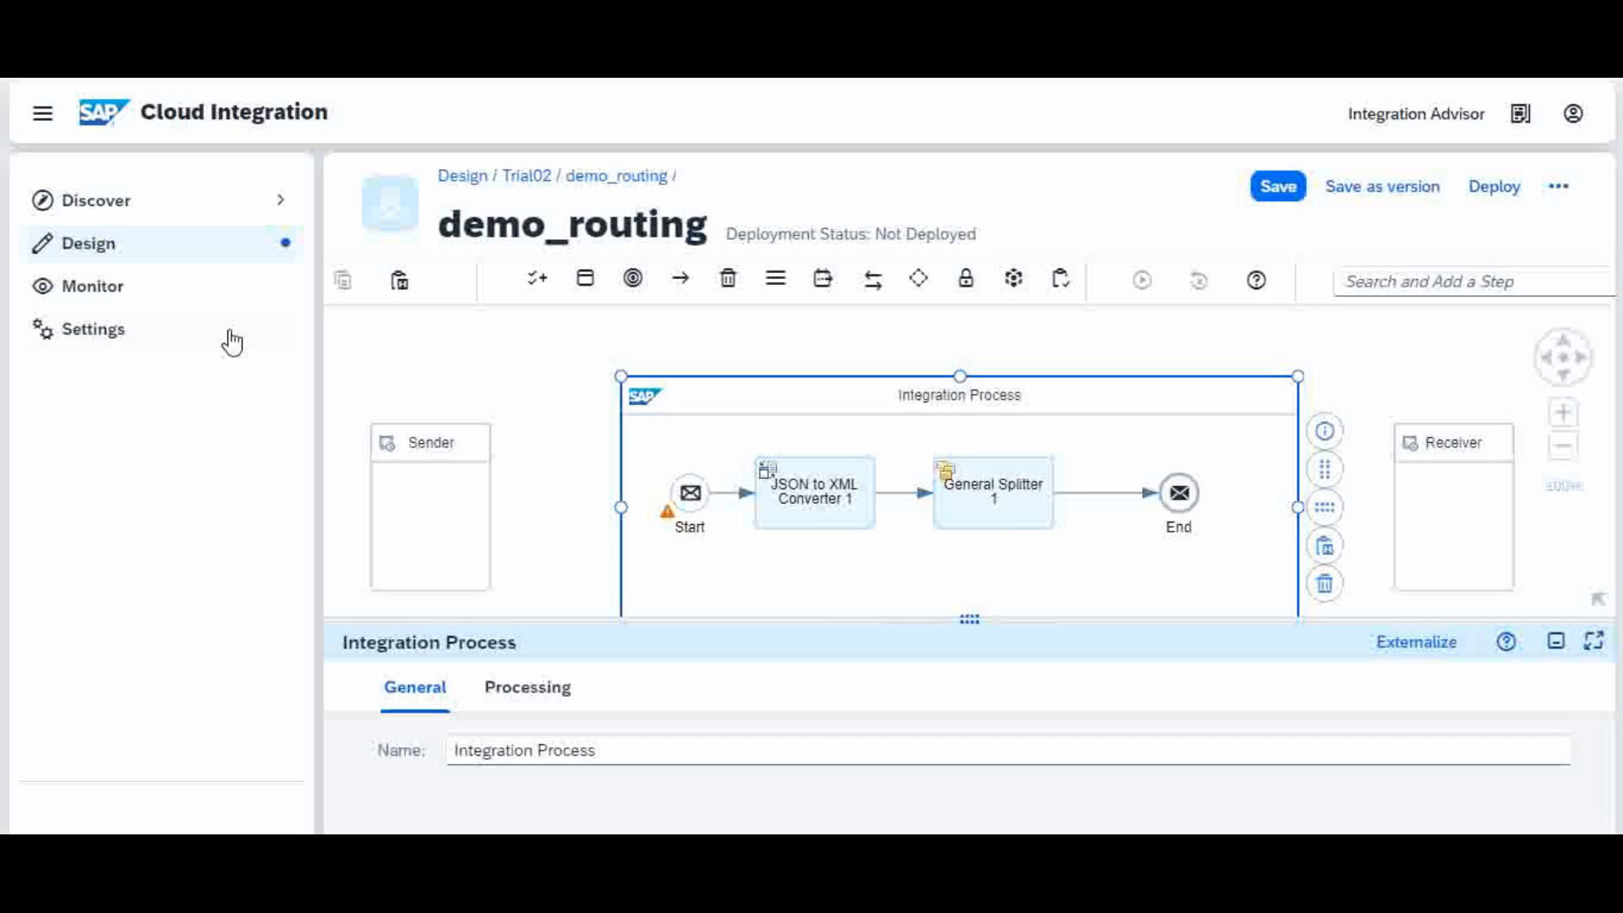
Step: Mark the simulation start on Start→Converter and the end on Splitter→End
left_click(731, 504)
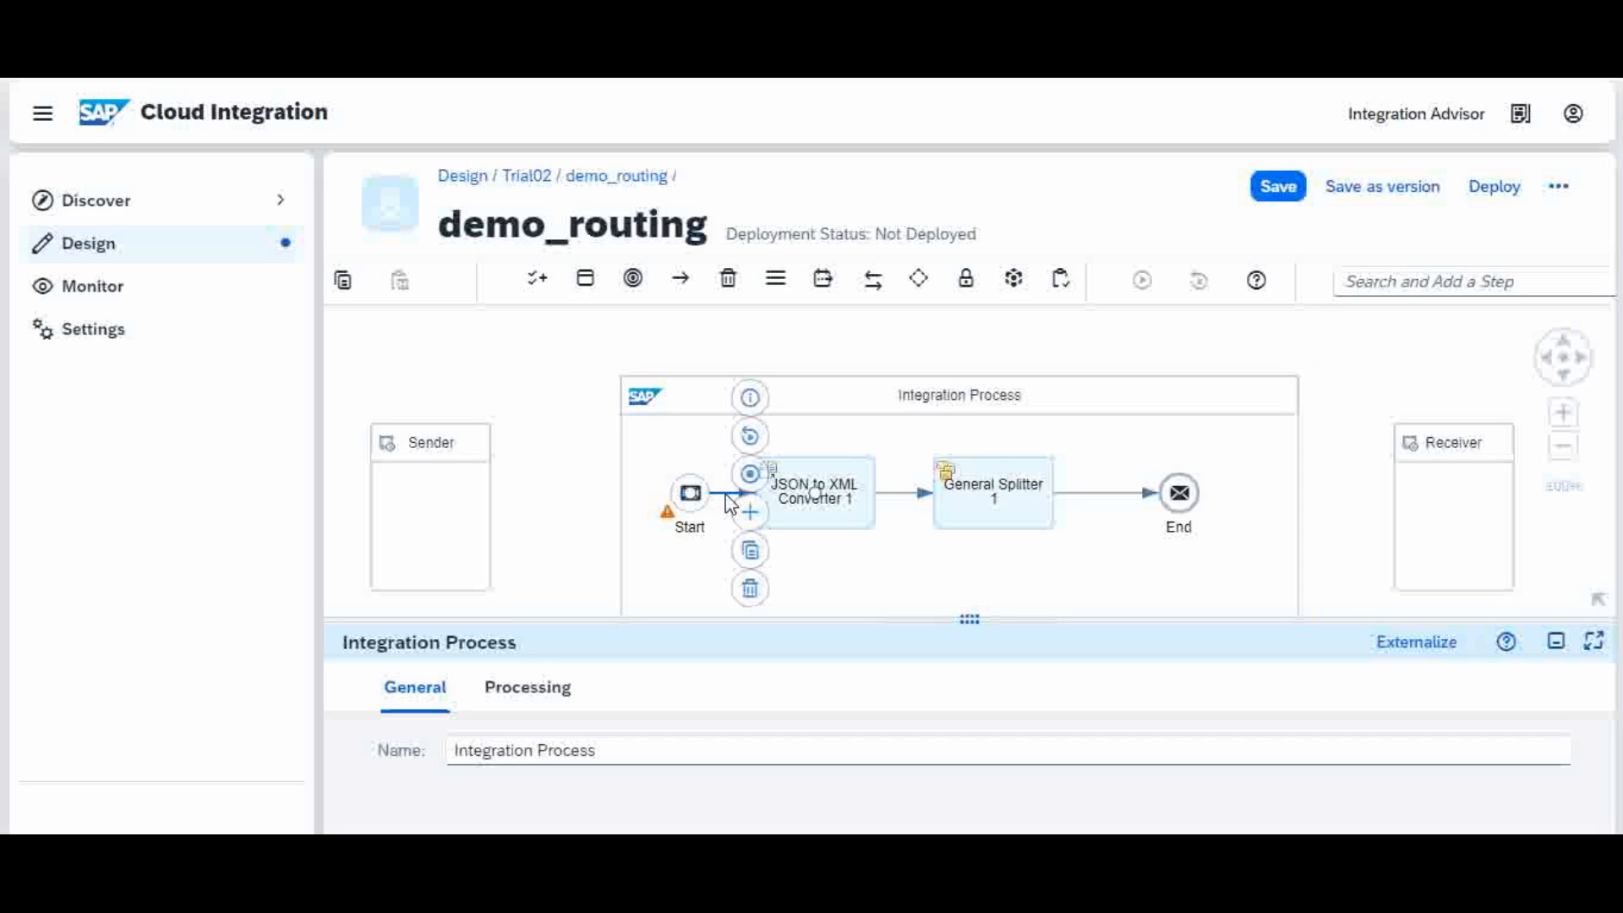
left_click(752, 448)
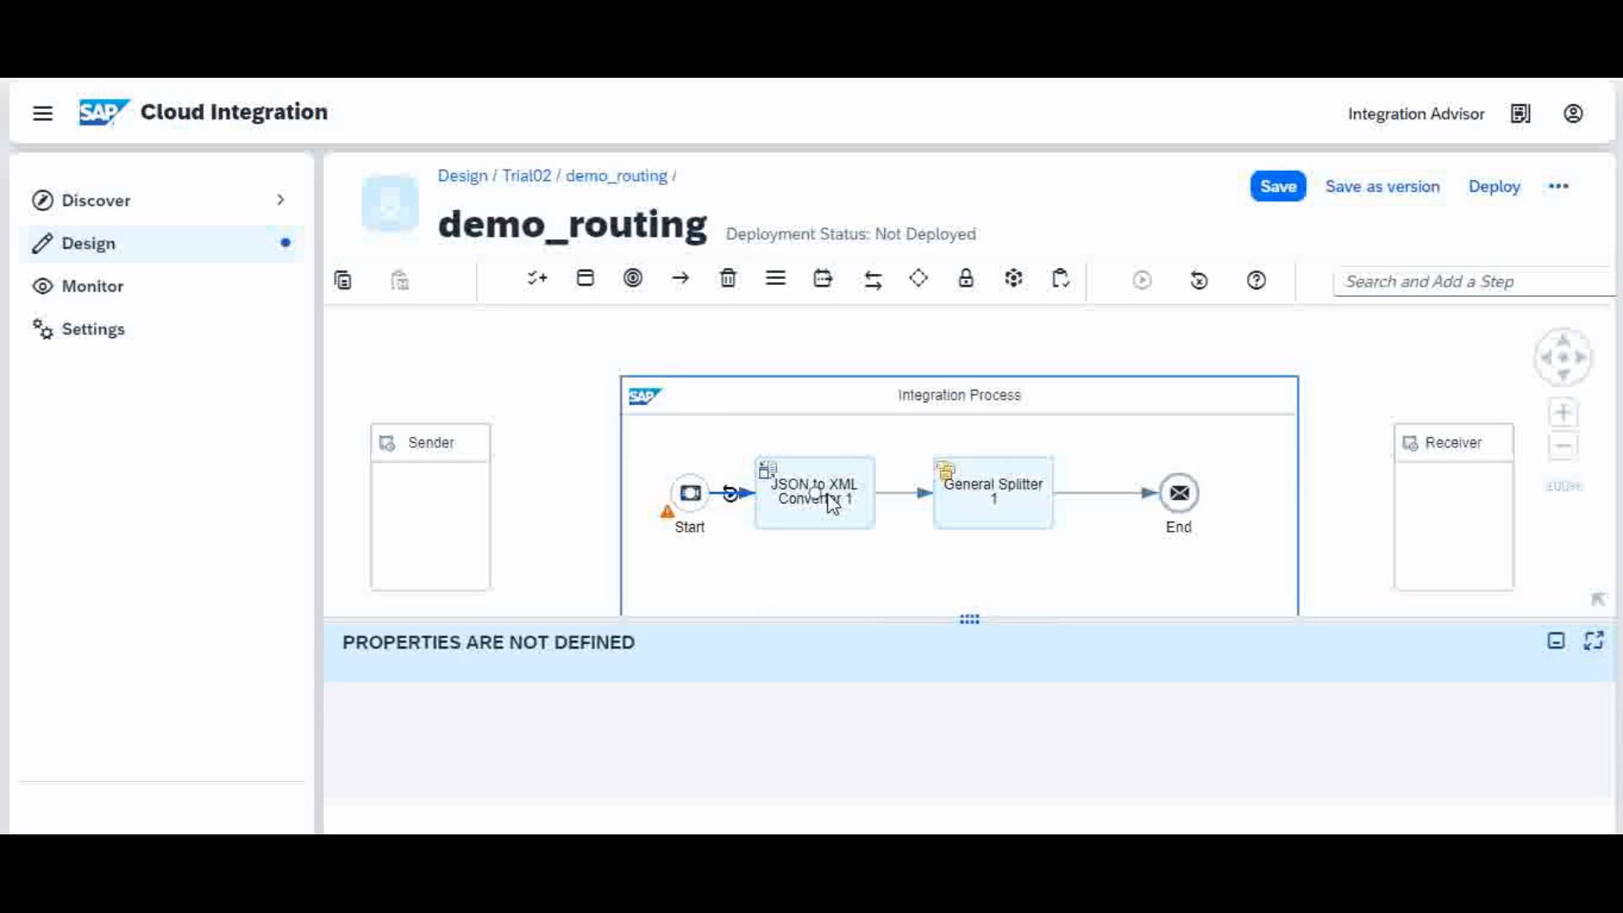
left_click(1104, 495)
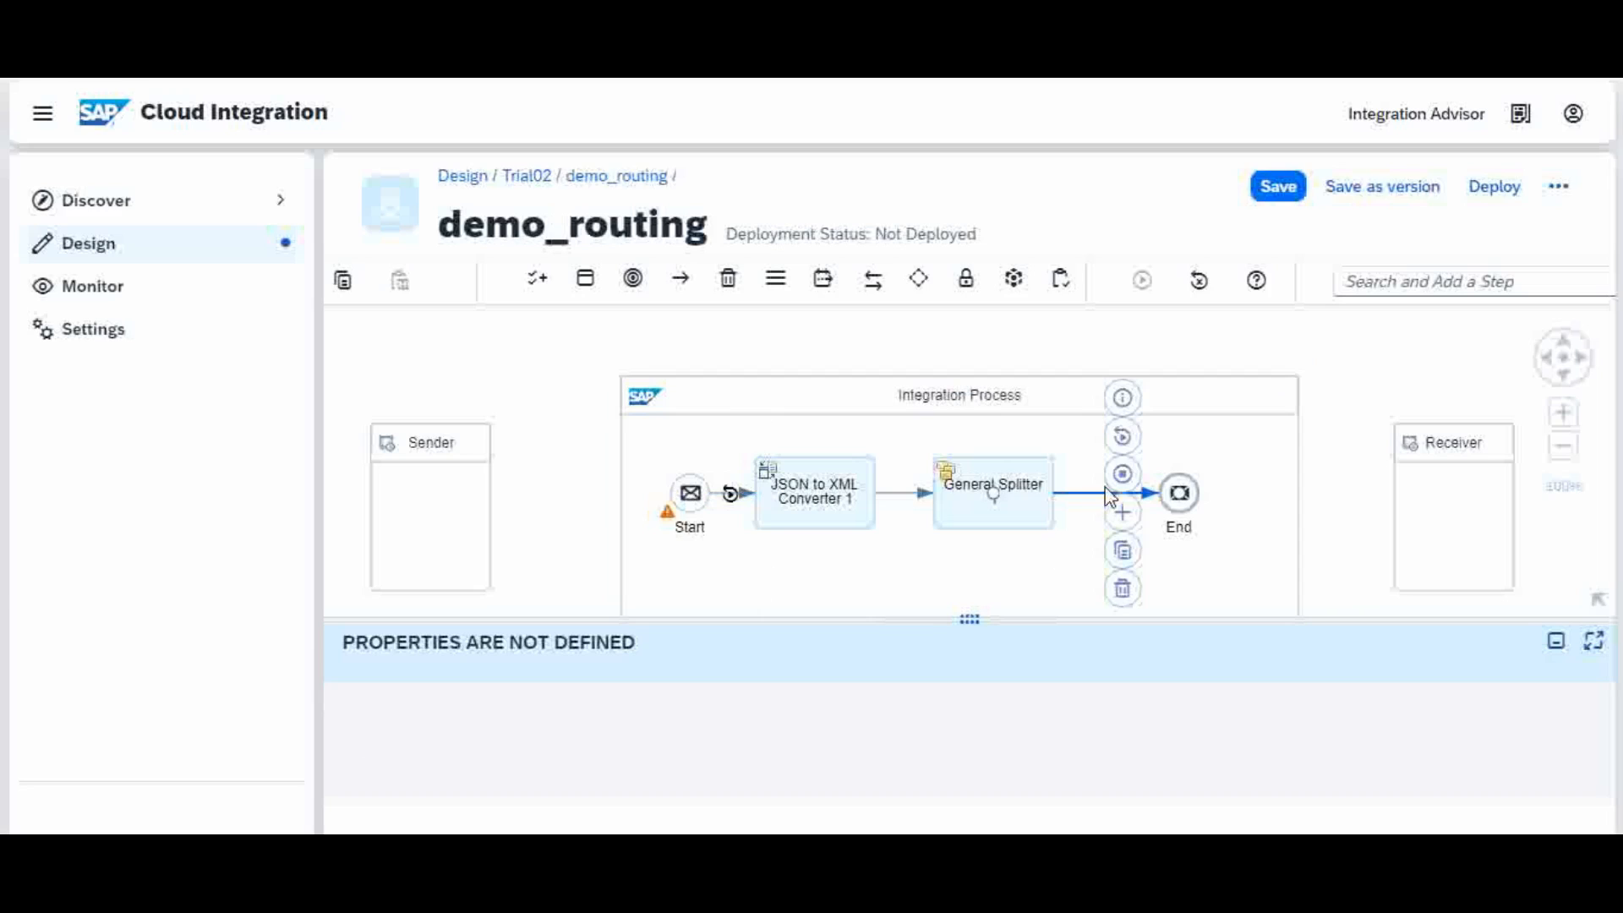
left_click(1123, 471)
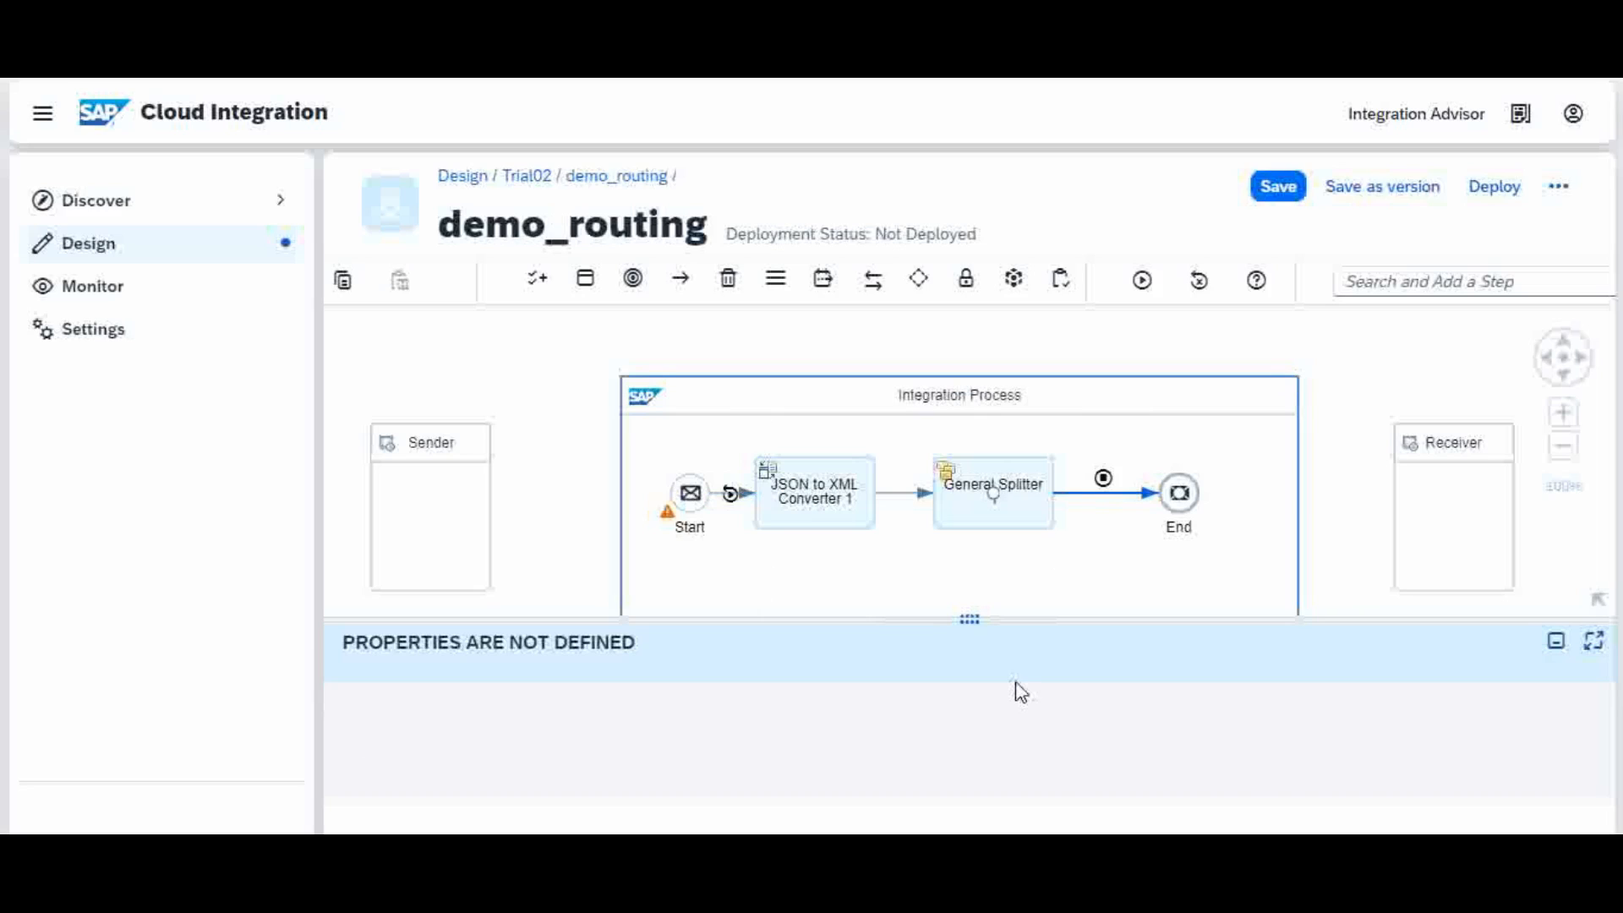
Step: Paste the ticket JSON from Notepad as the simulation input message body
left_click(862, 791)
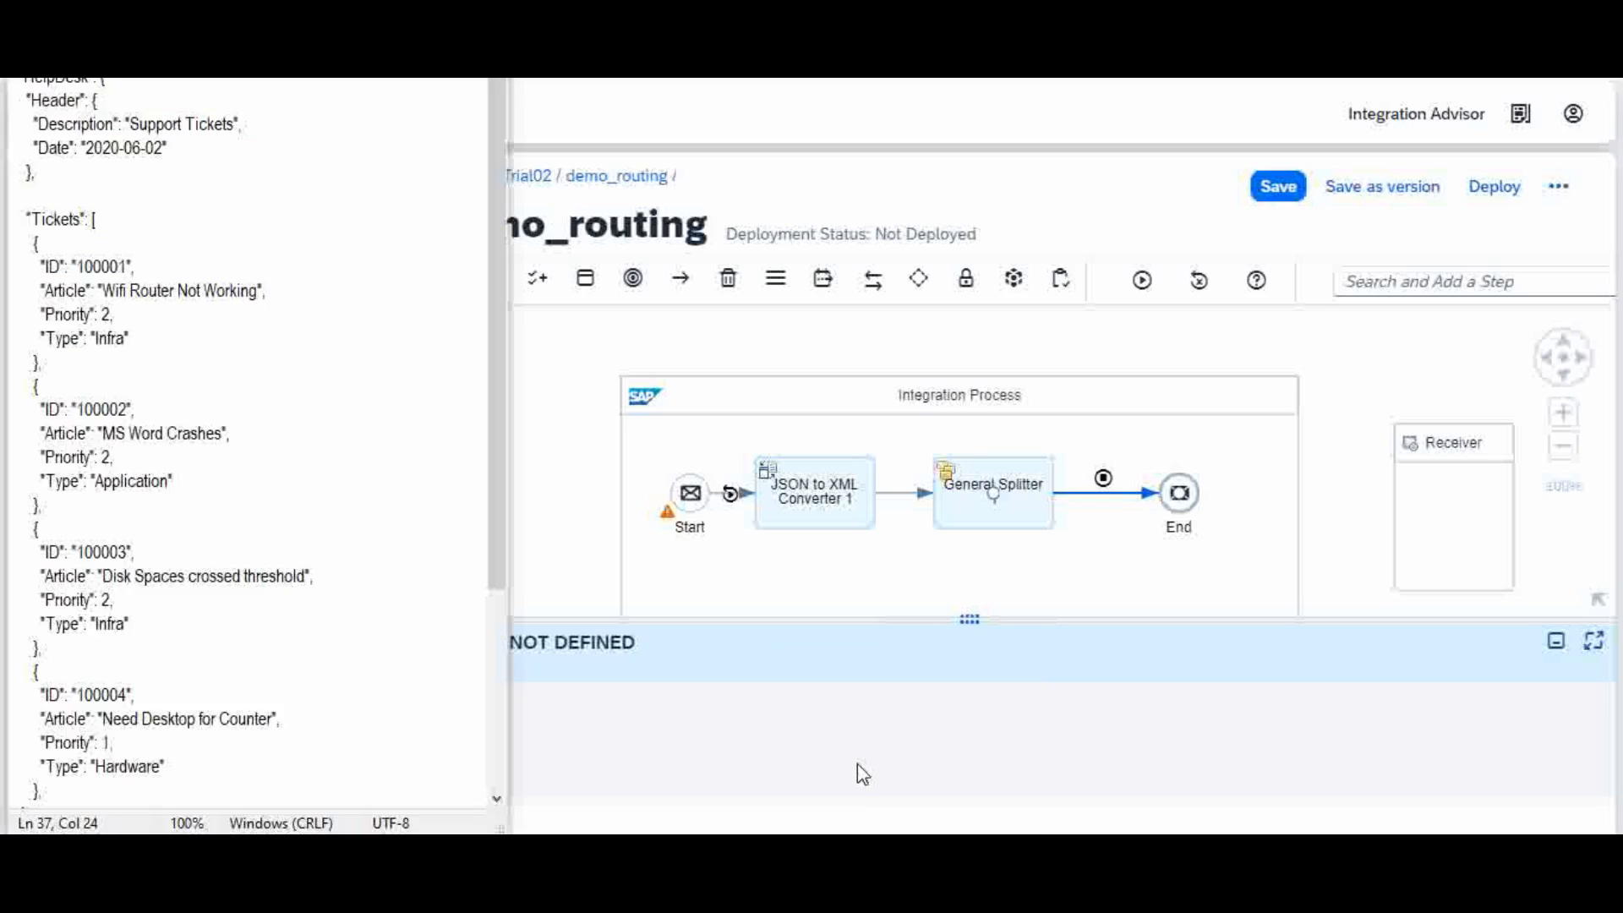
left_click(381, 526)
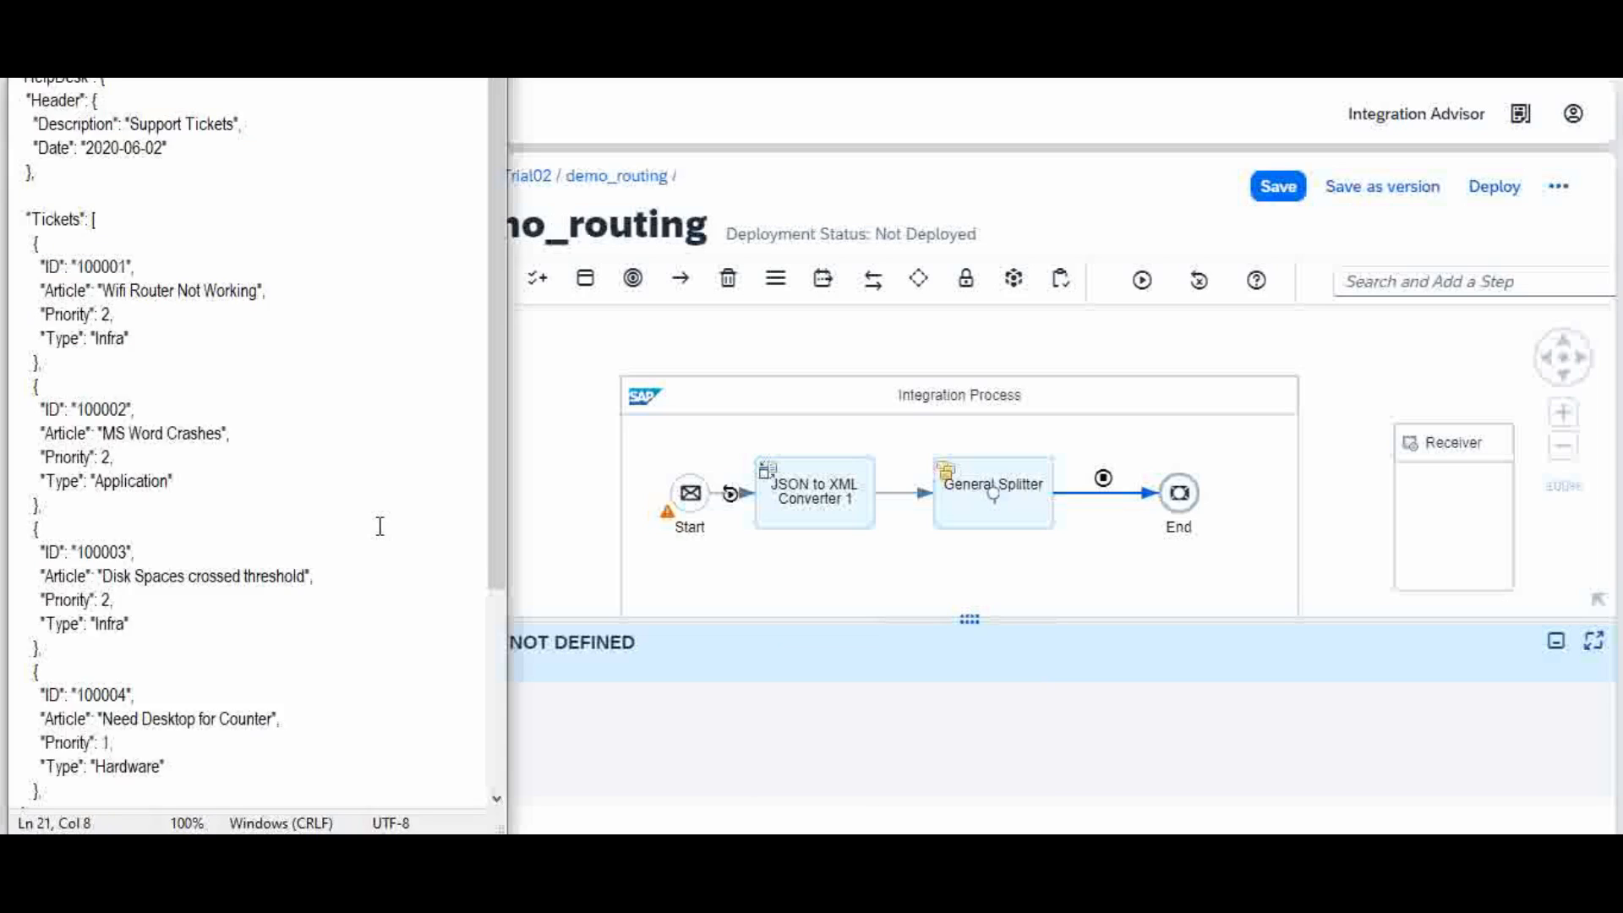
key("ctrl+a")
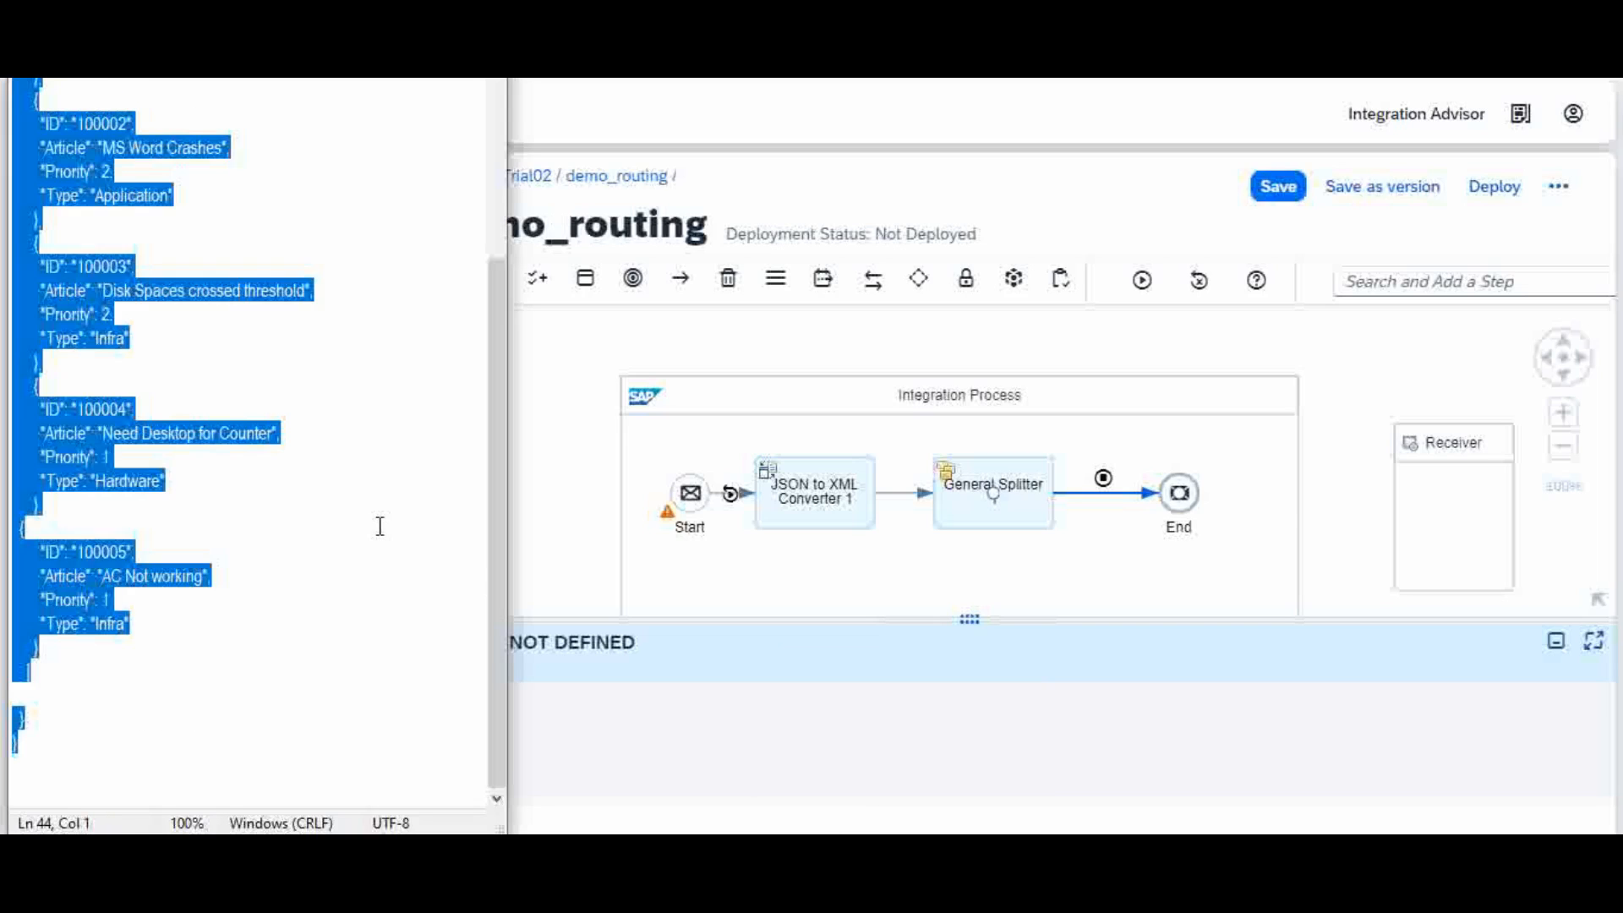
left_click(657, 757)
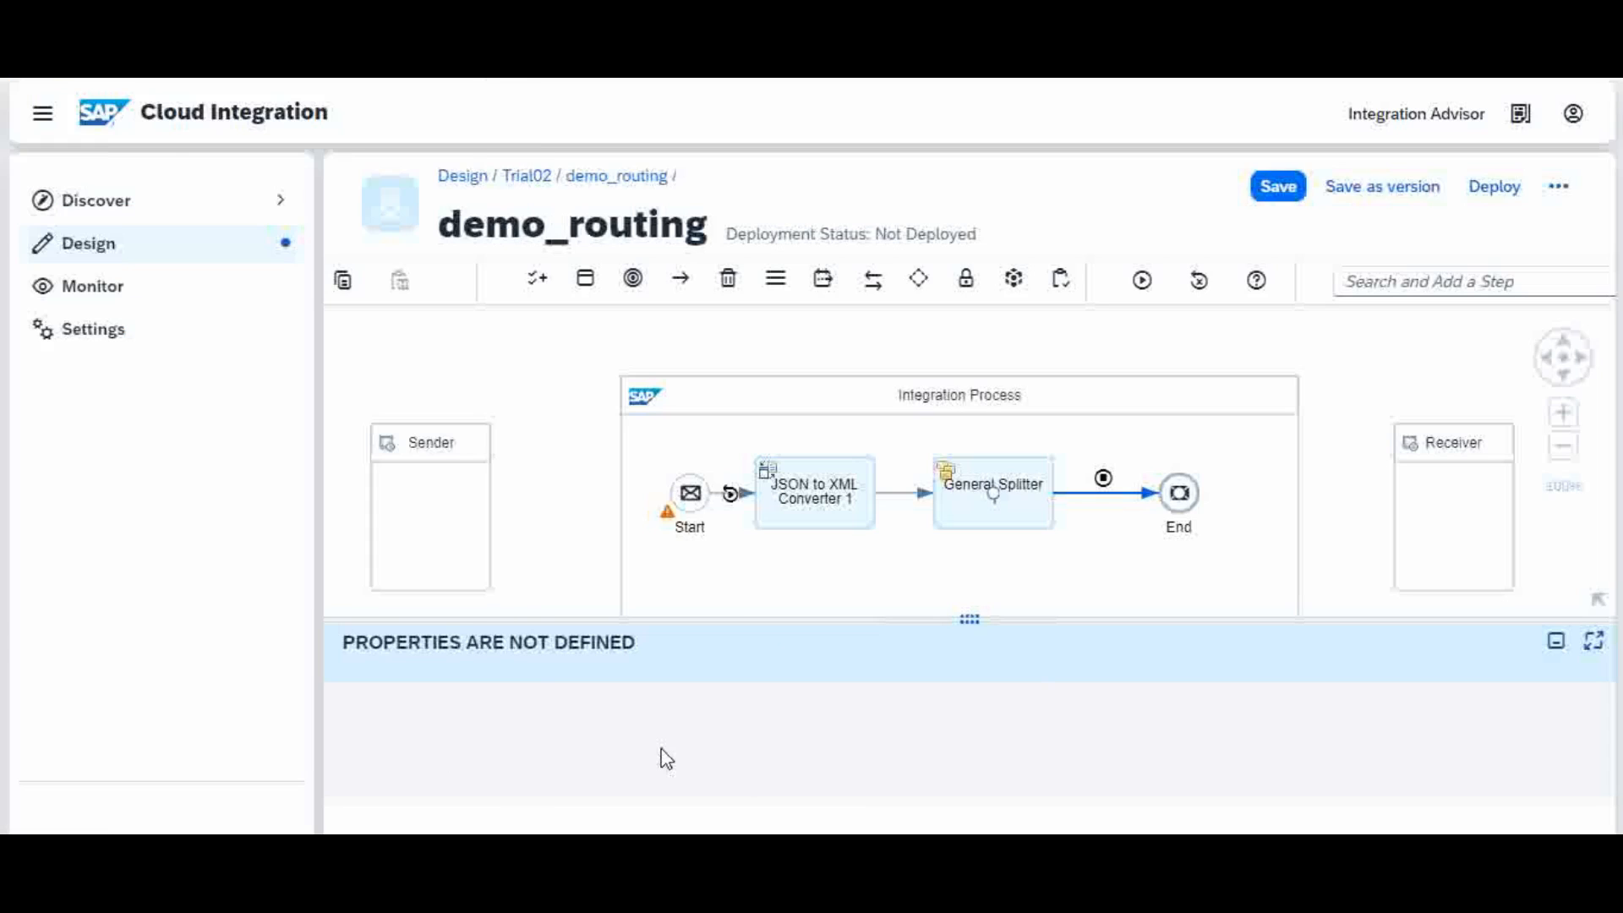
left_click(729, 497)
left_click(652, 666)
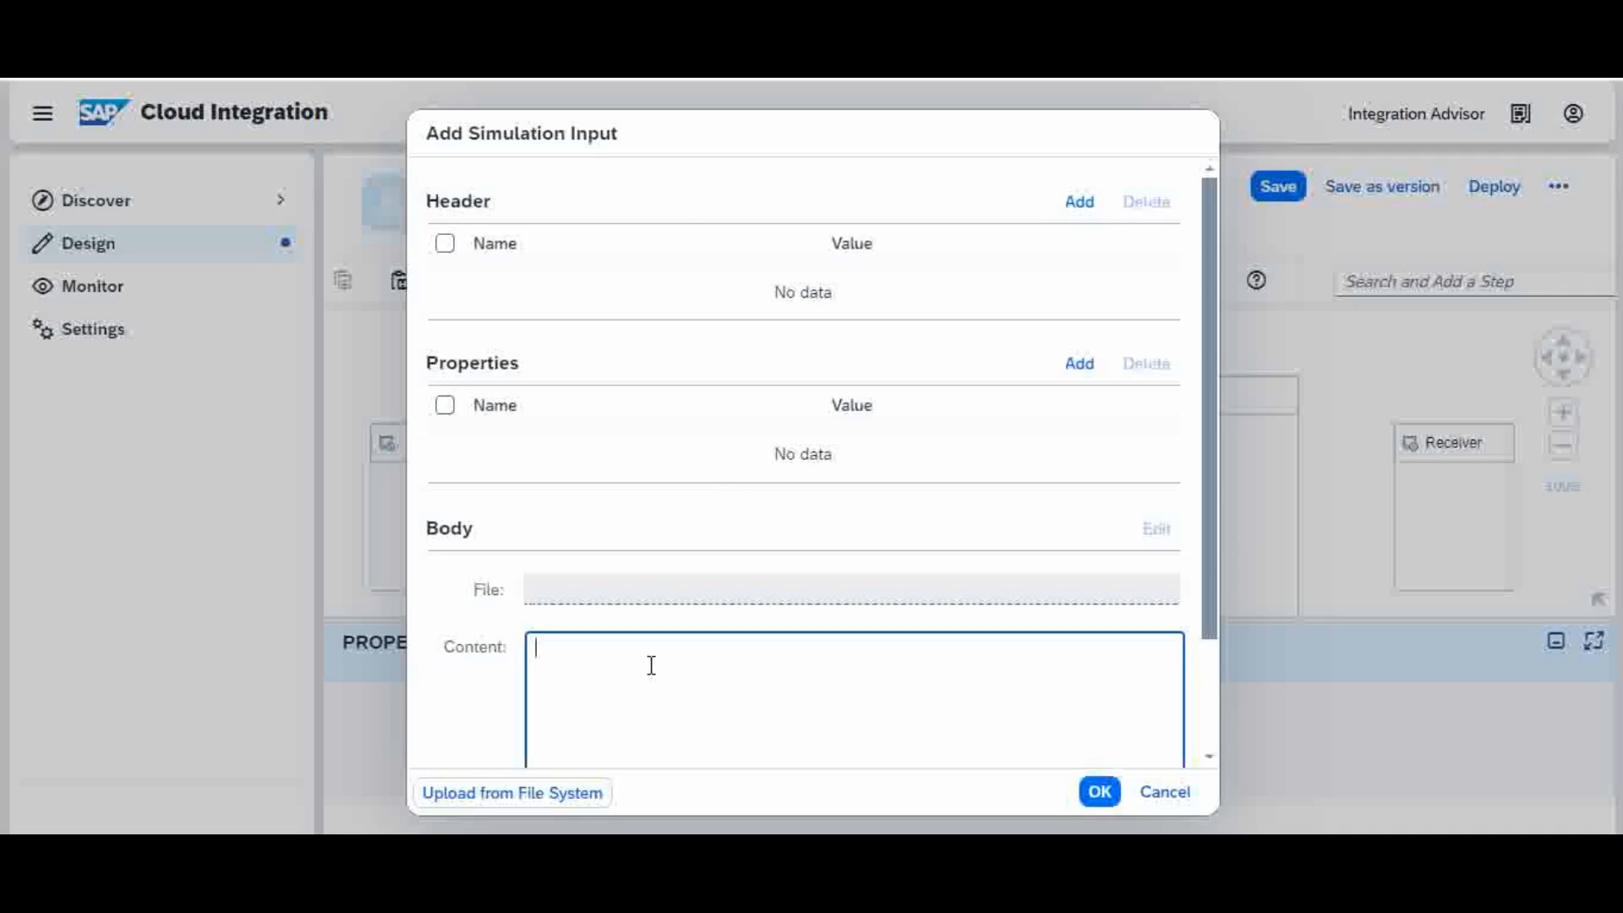
key("ctrl+v")
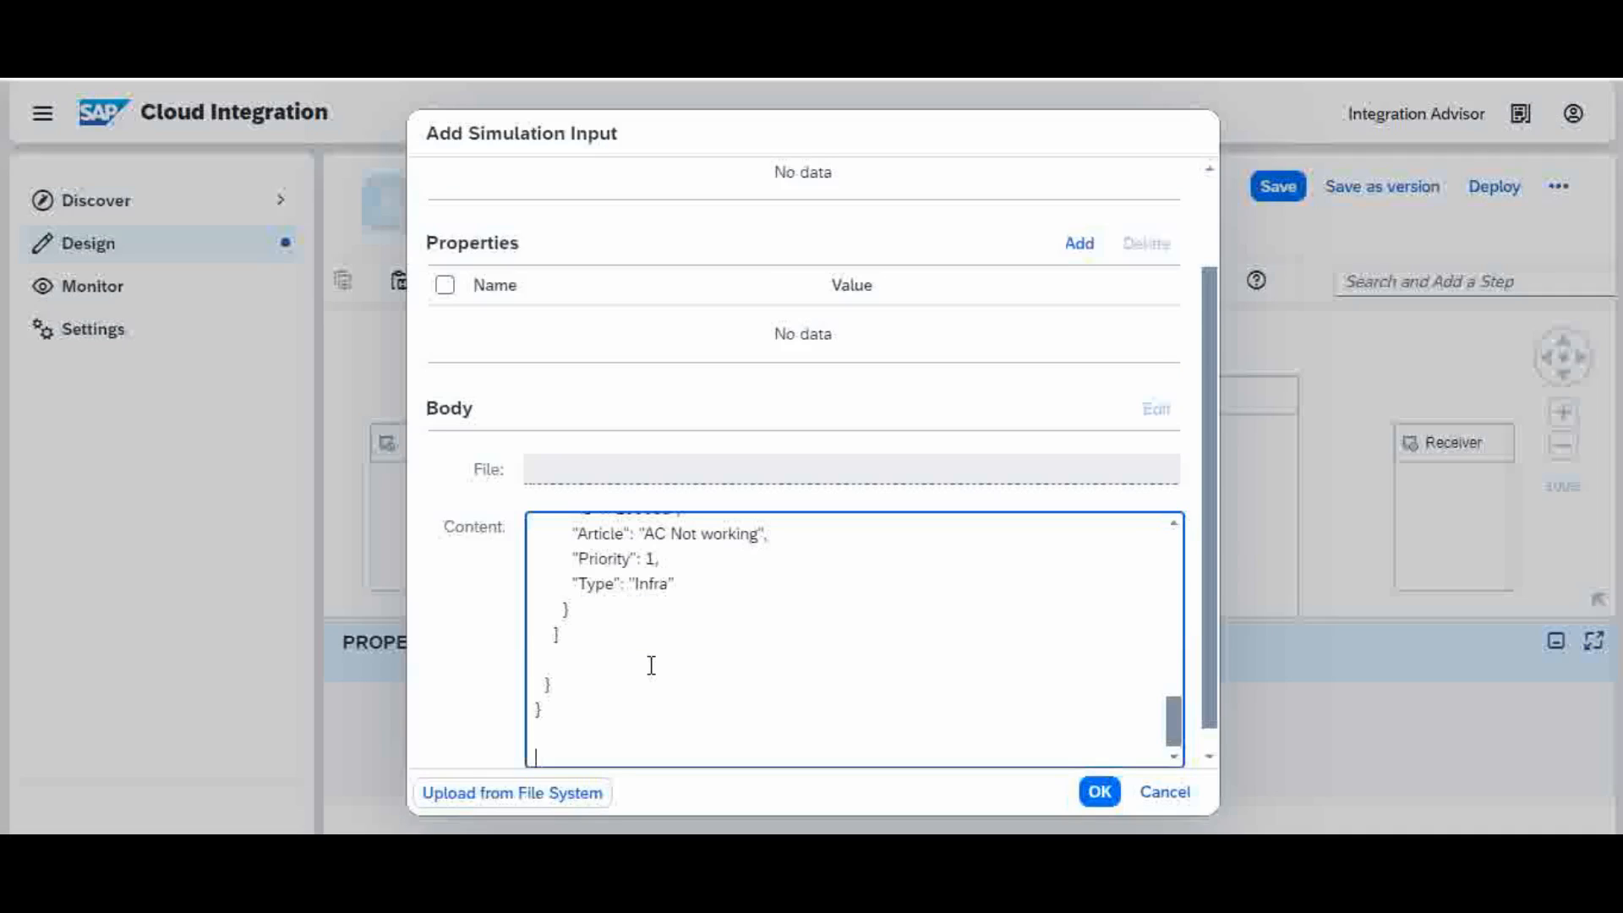
left_click(1099, 792)
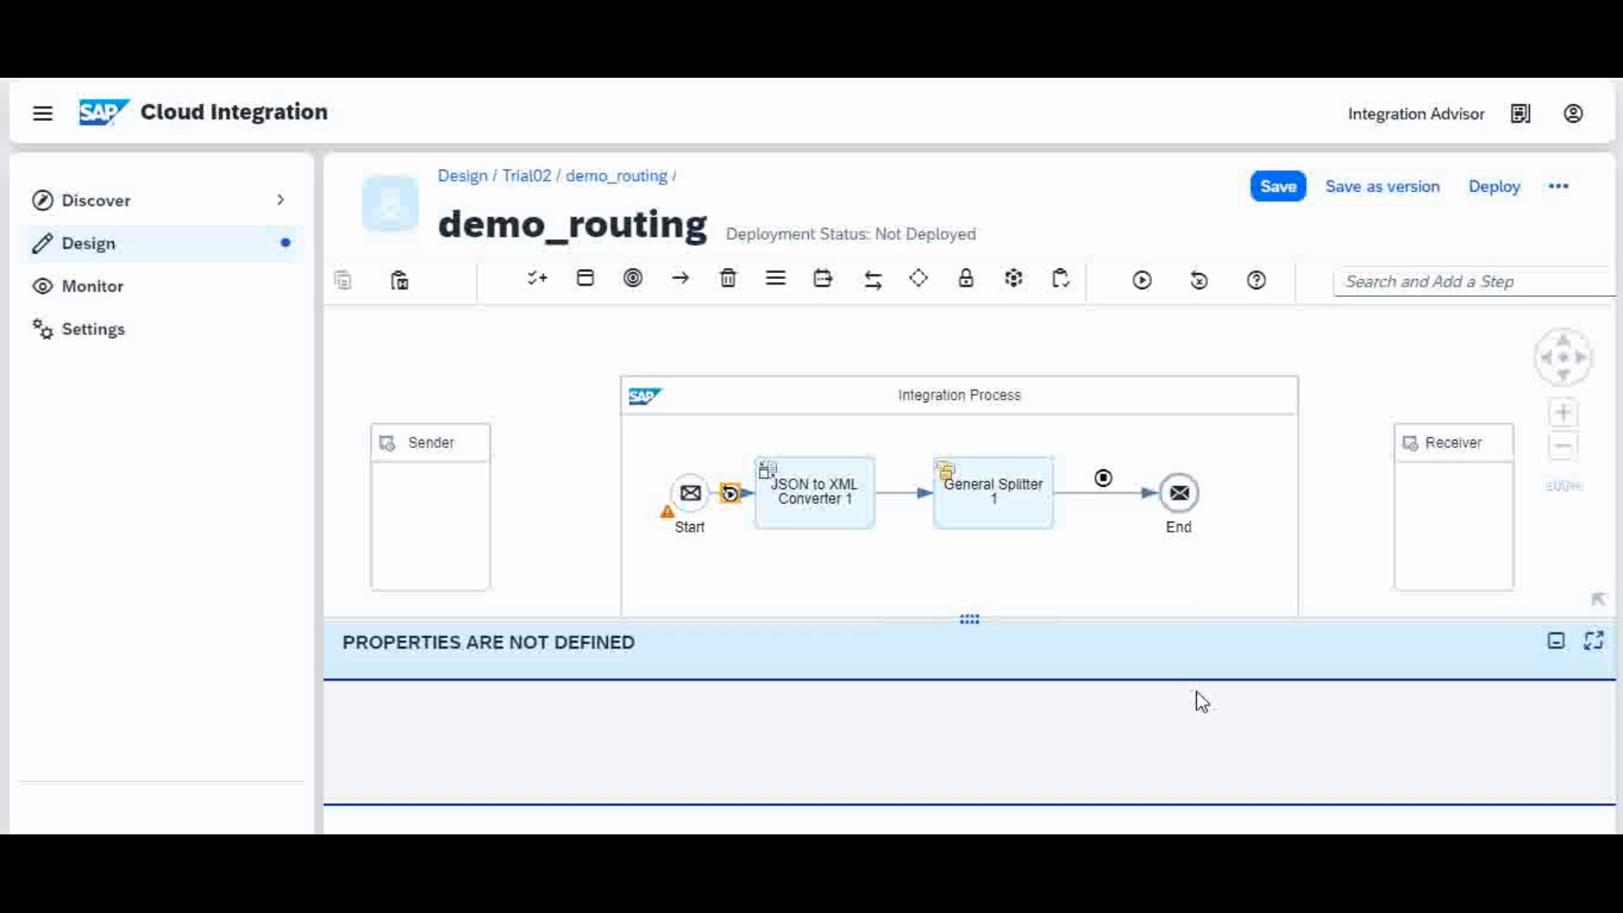
Step: Run the simulation and show the Body of the message output after the General Splitter
left_click(1142, 284)
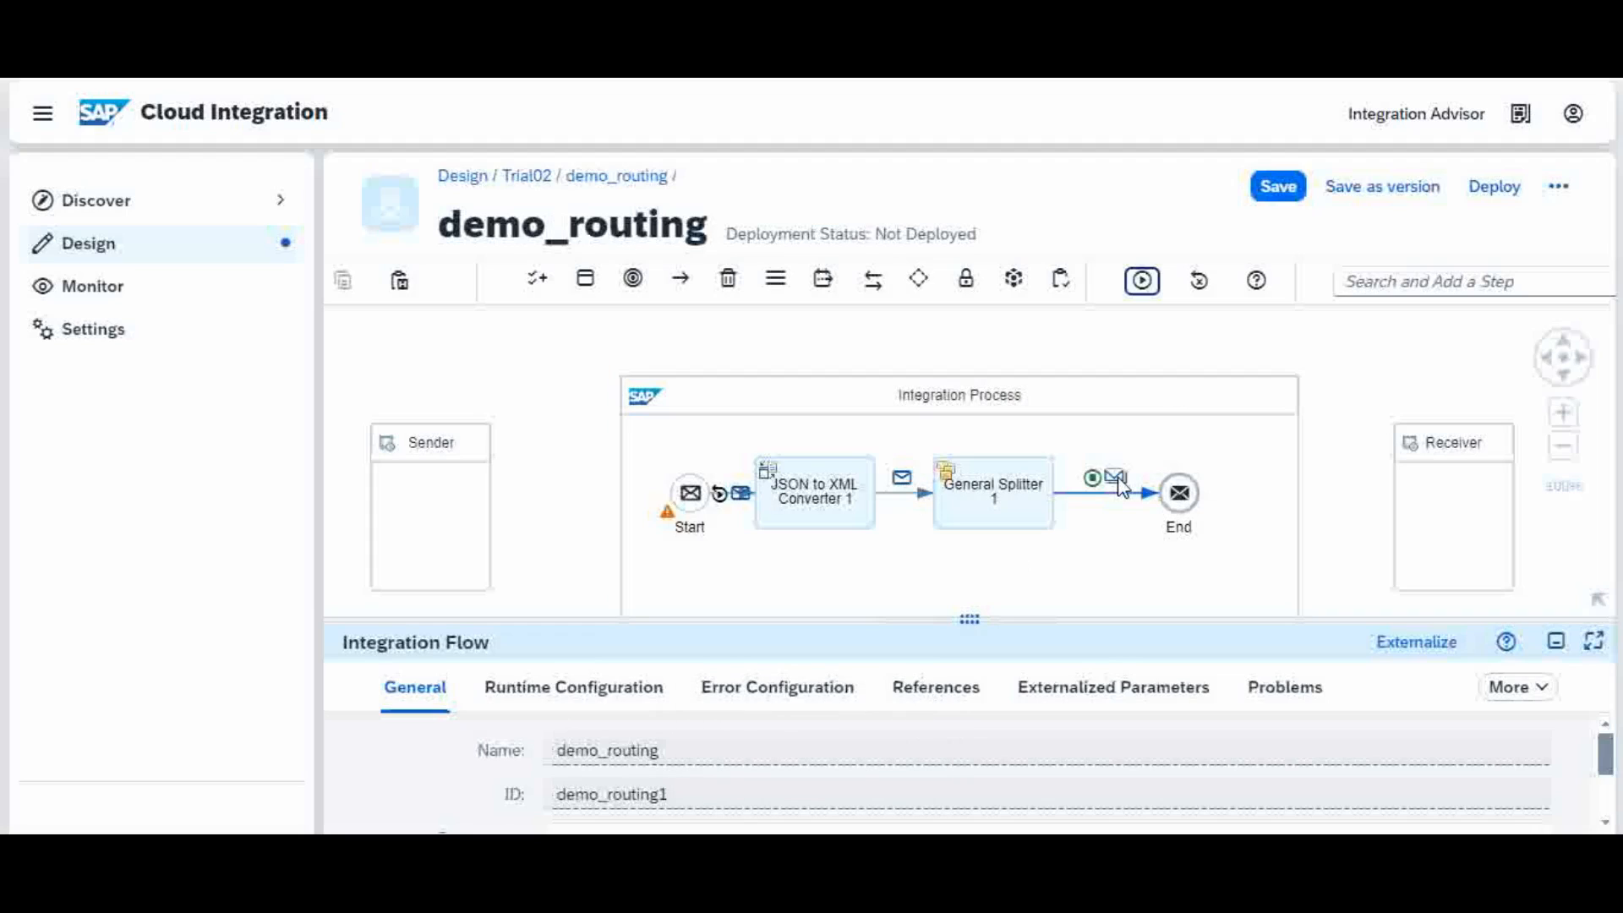
left_click(1116, 478)
left_click_drag(874, 618, 898, 442)
left_click(626, 513)
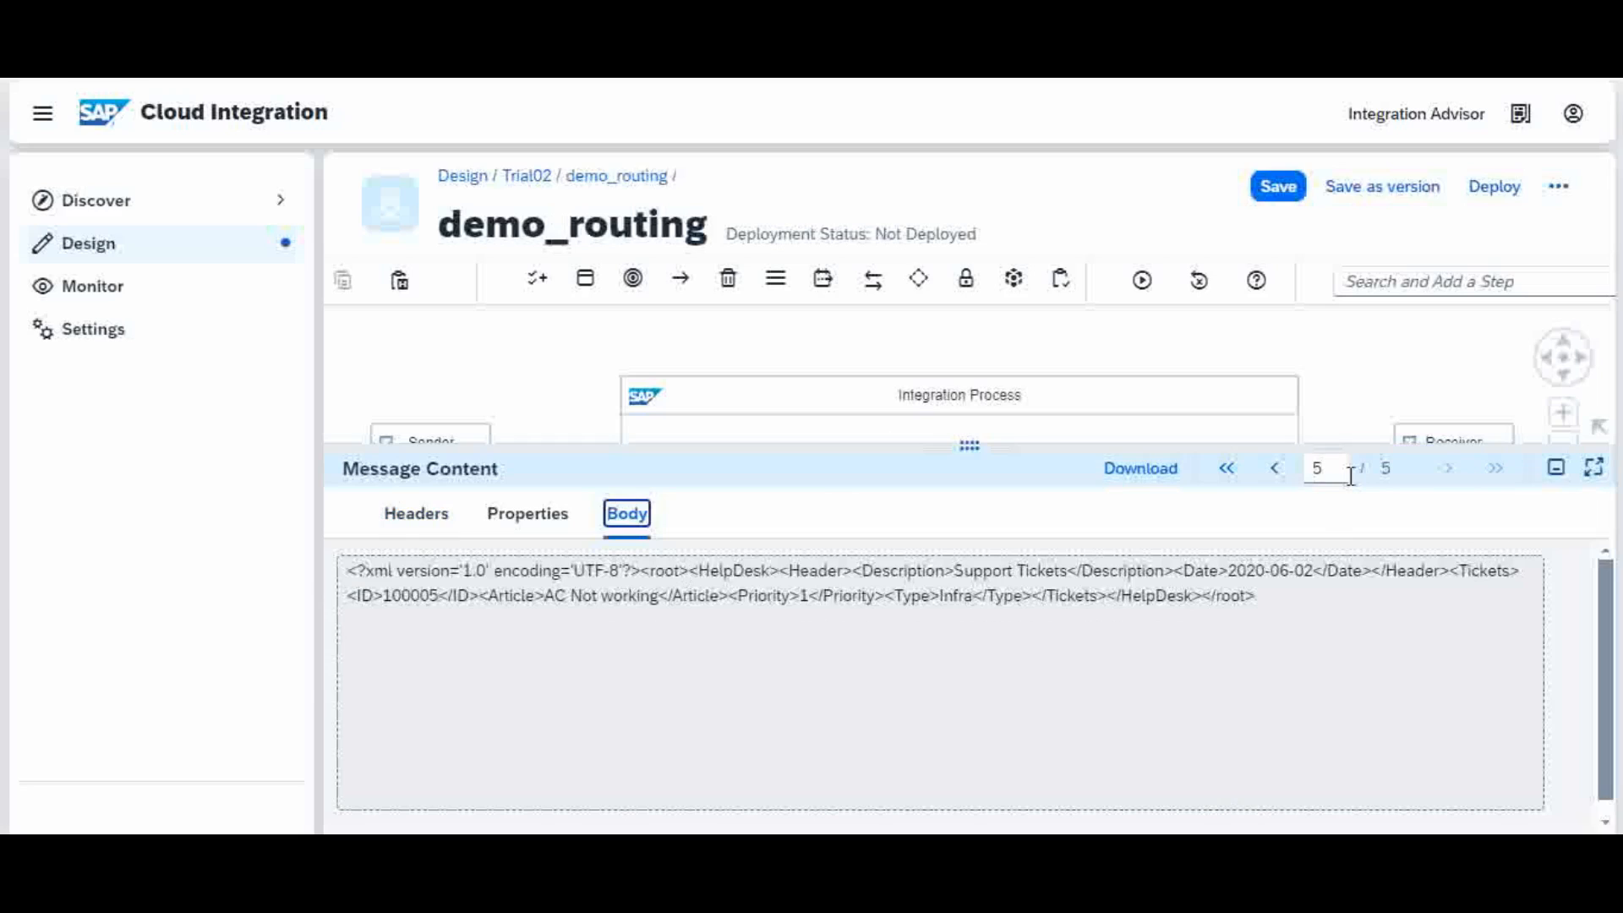
Step: Page through split messages 1 to 5, tickets 100001 to 100005, checking each Type tag
left_click(1274, 474)
left_click(1274, 473)
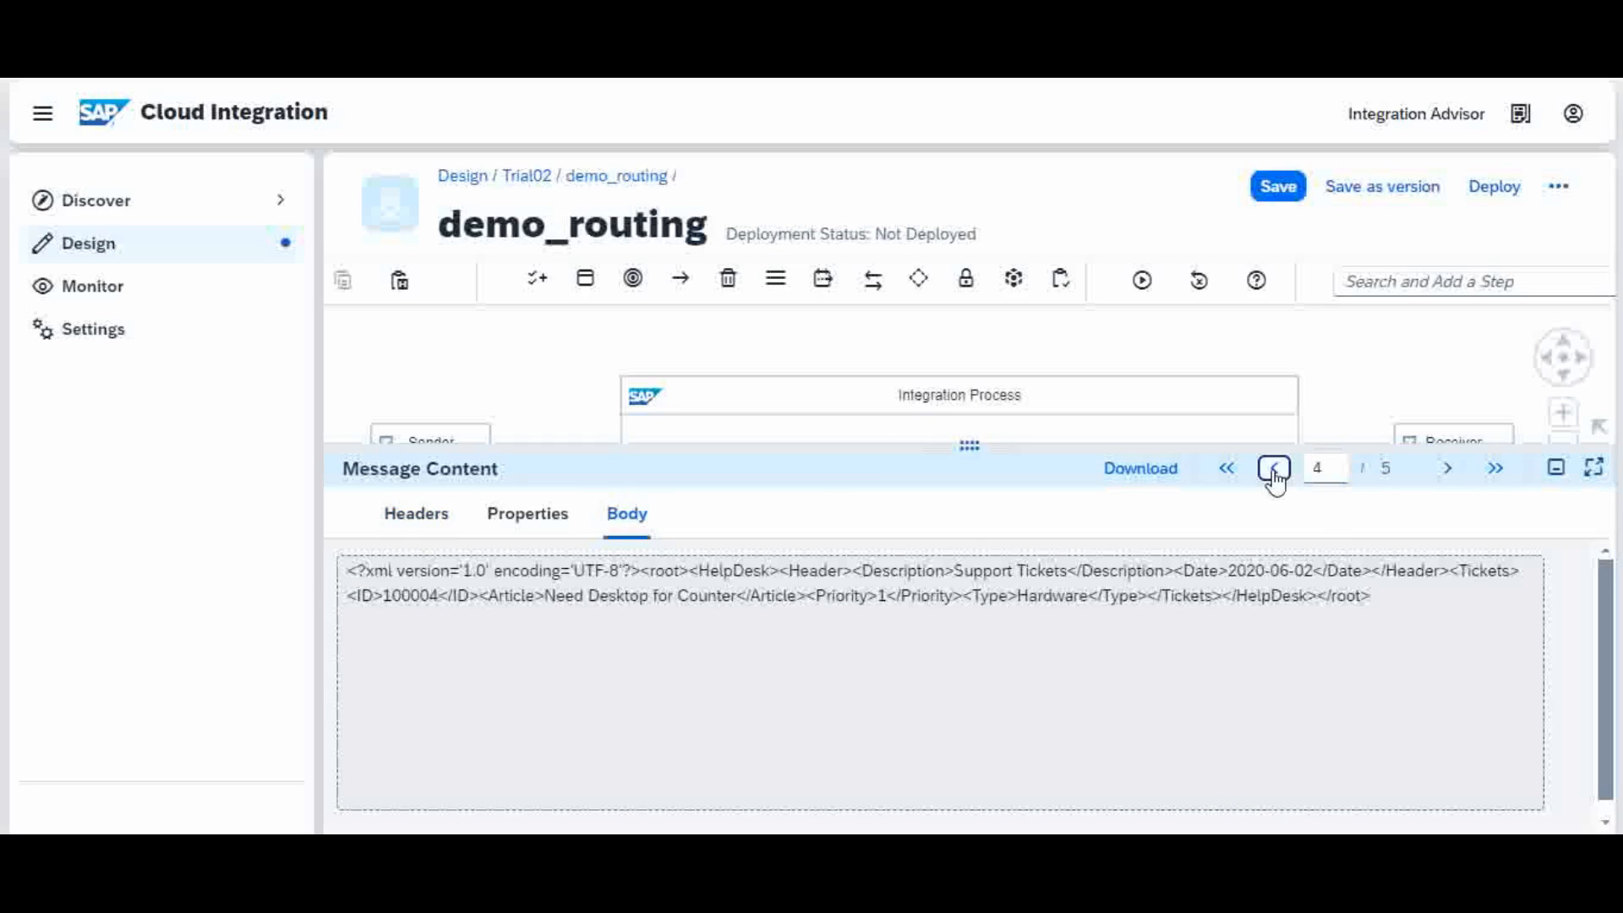
left_click(1275, 474)
left_click(1274, 474)
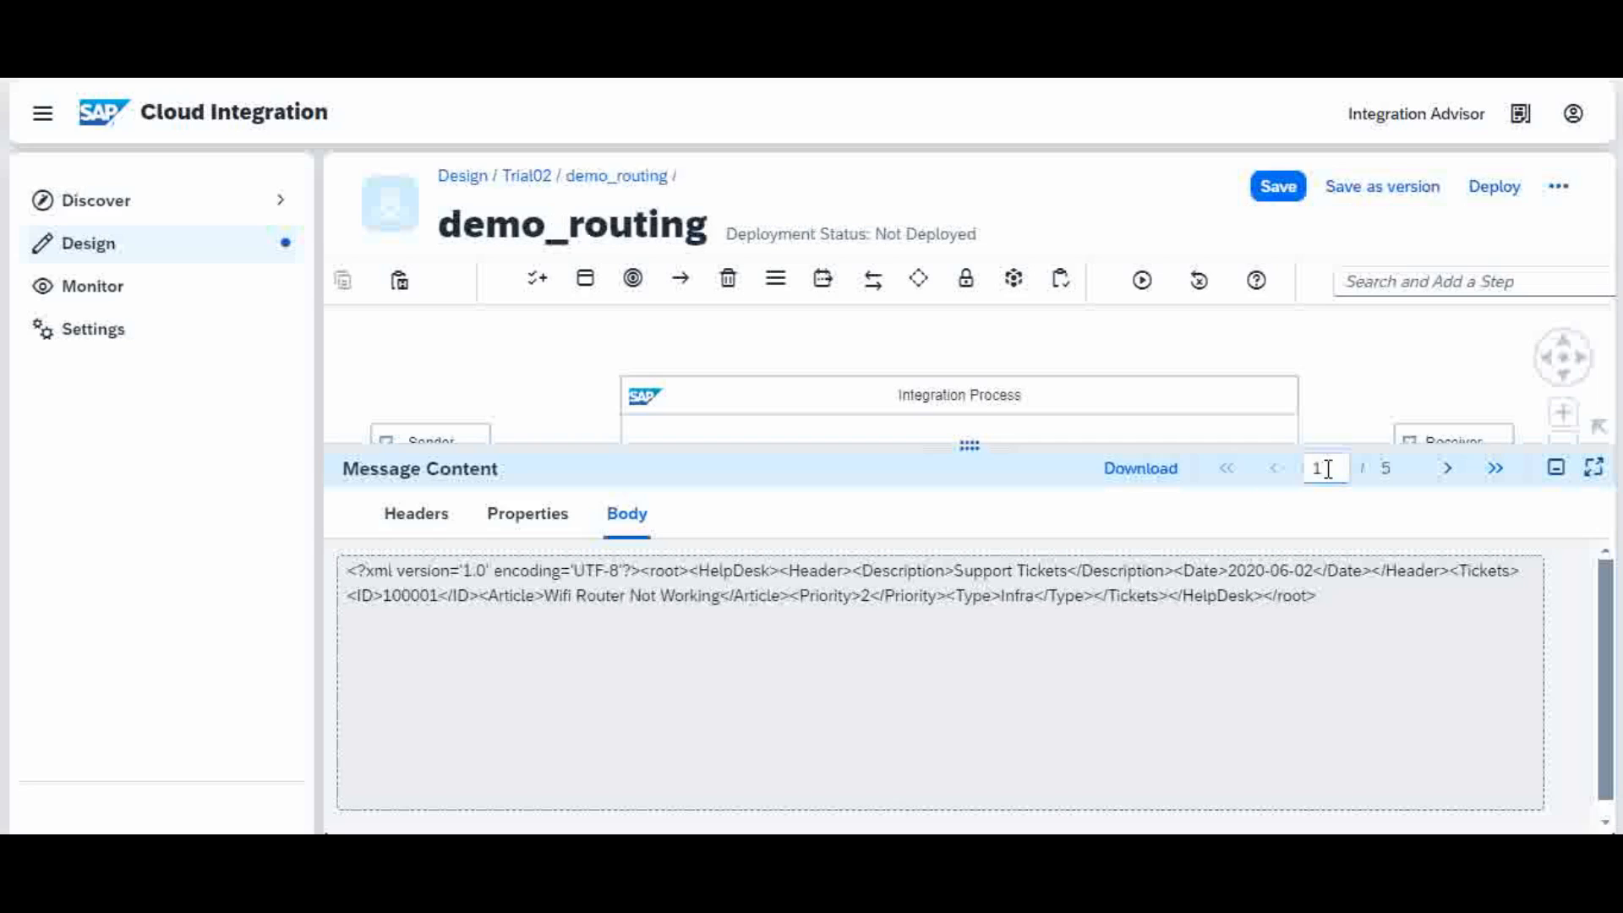
left_click(1446, 472)
left_click(1446, 472)
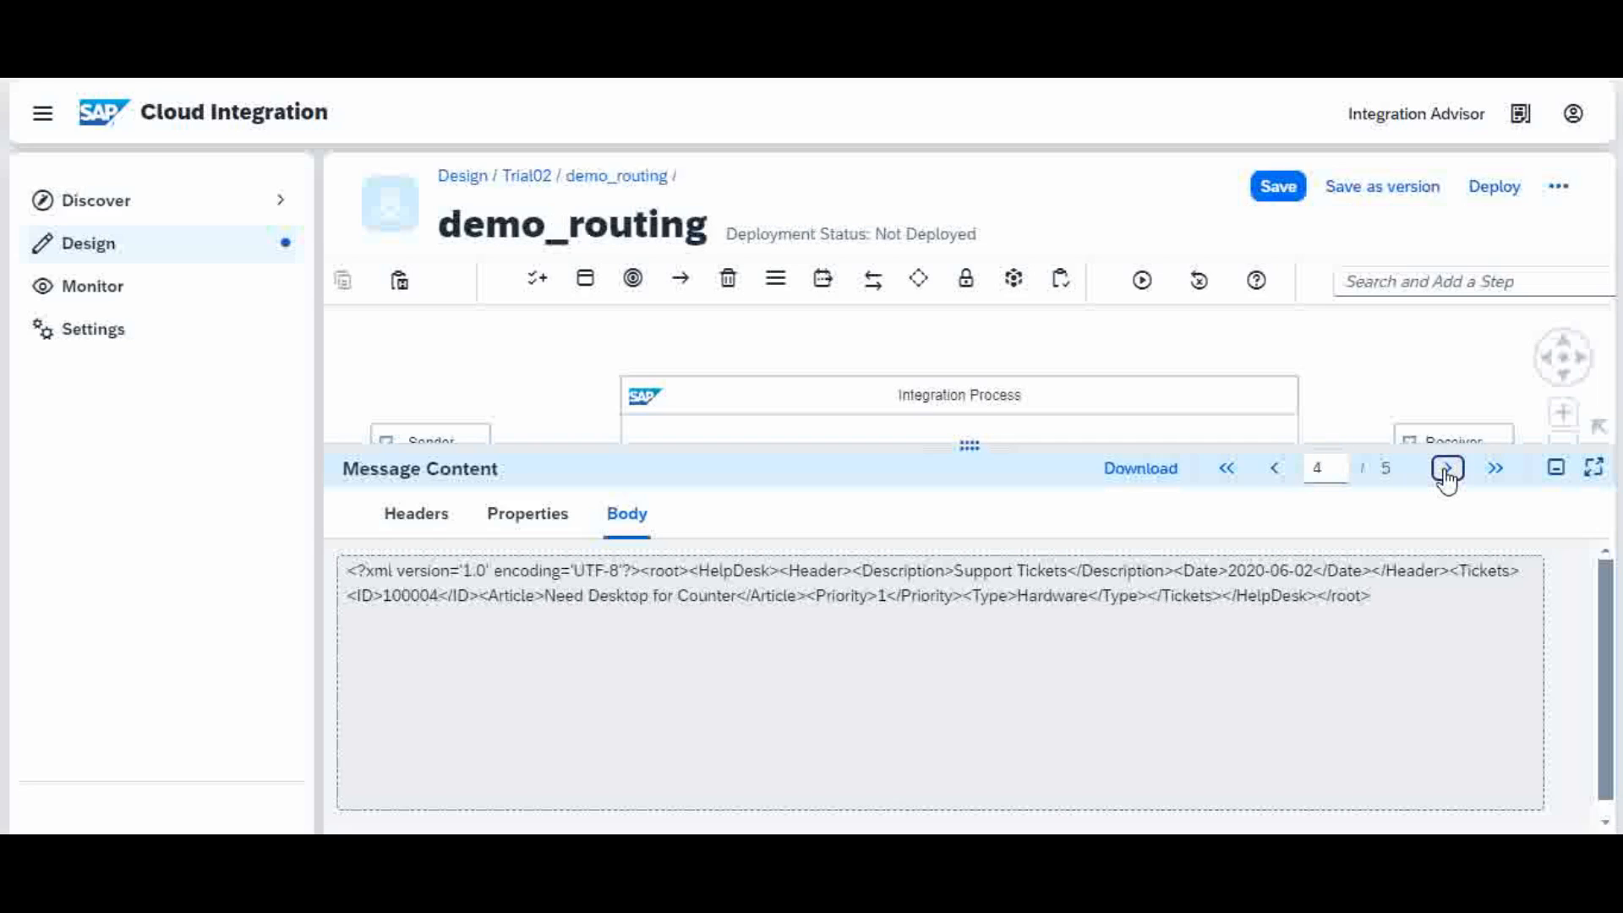
left_click(1446, 472)
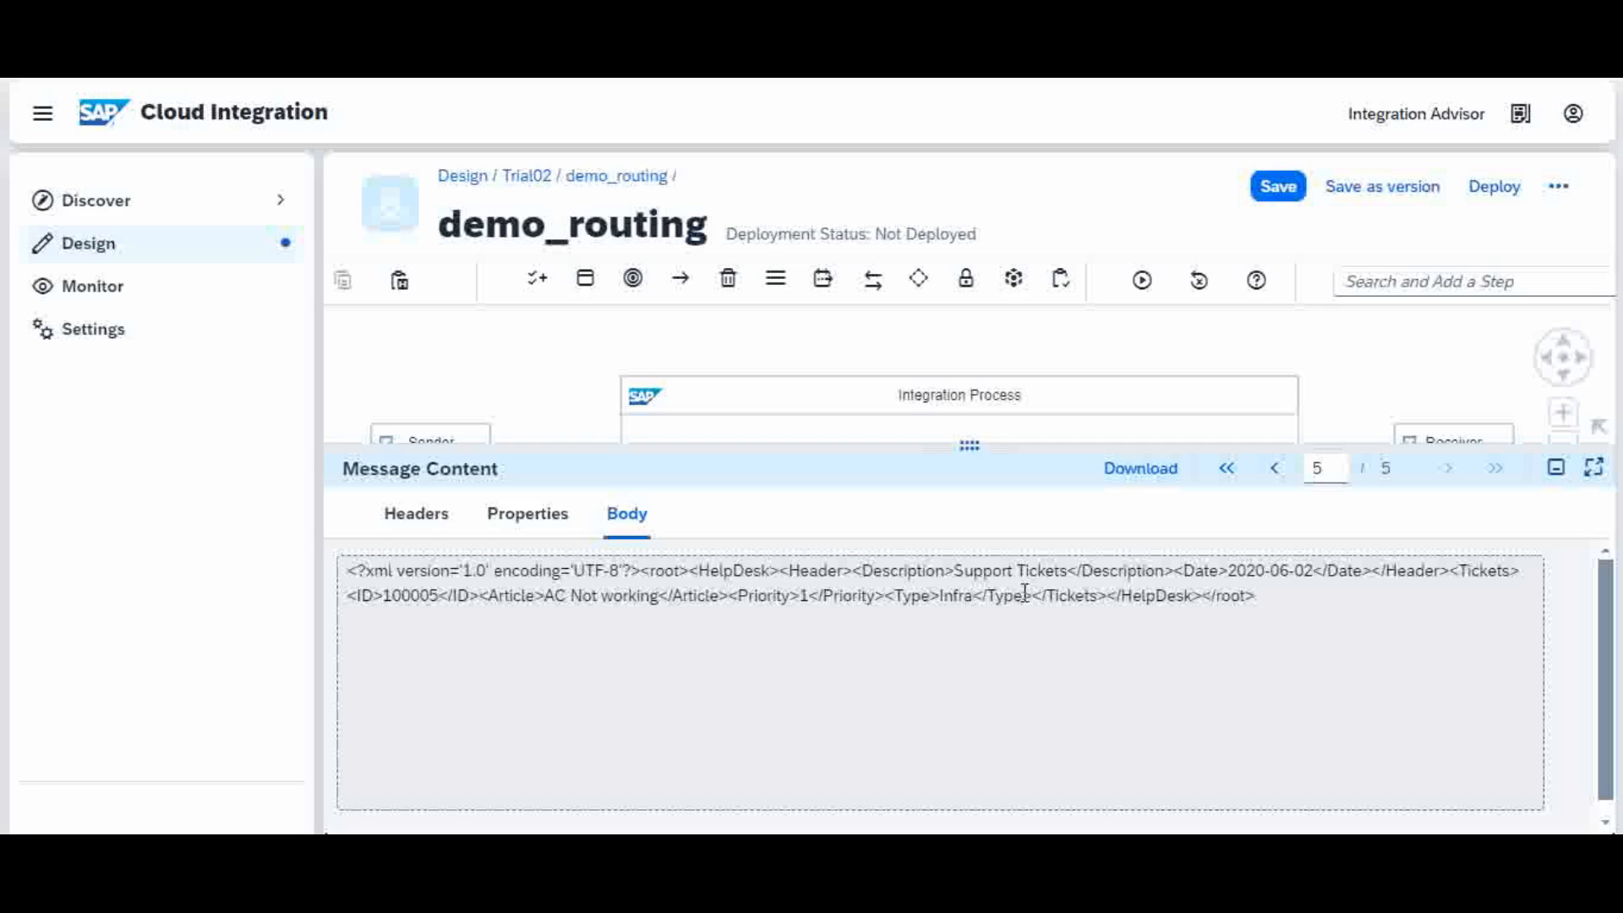
left_click_drag(987, 595, 1021, 602)
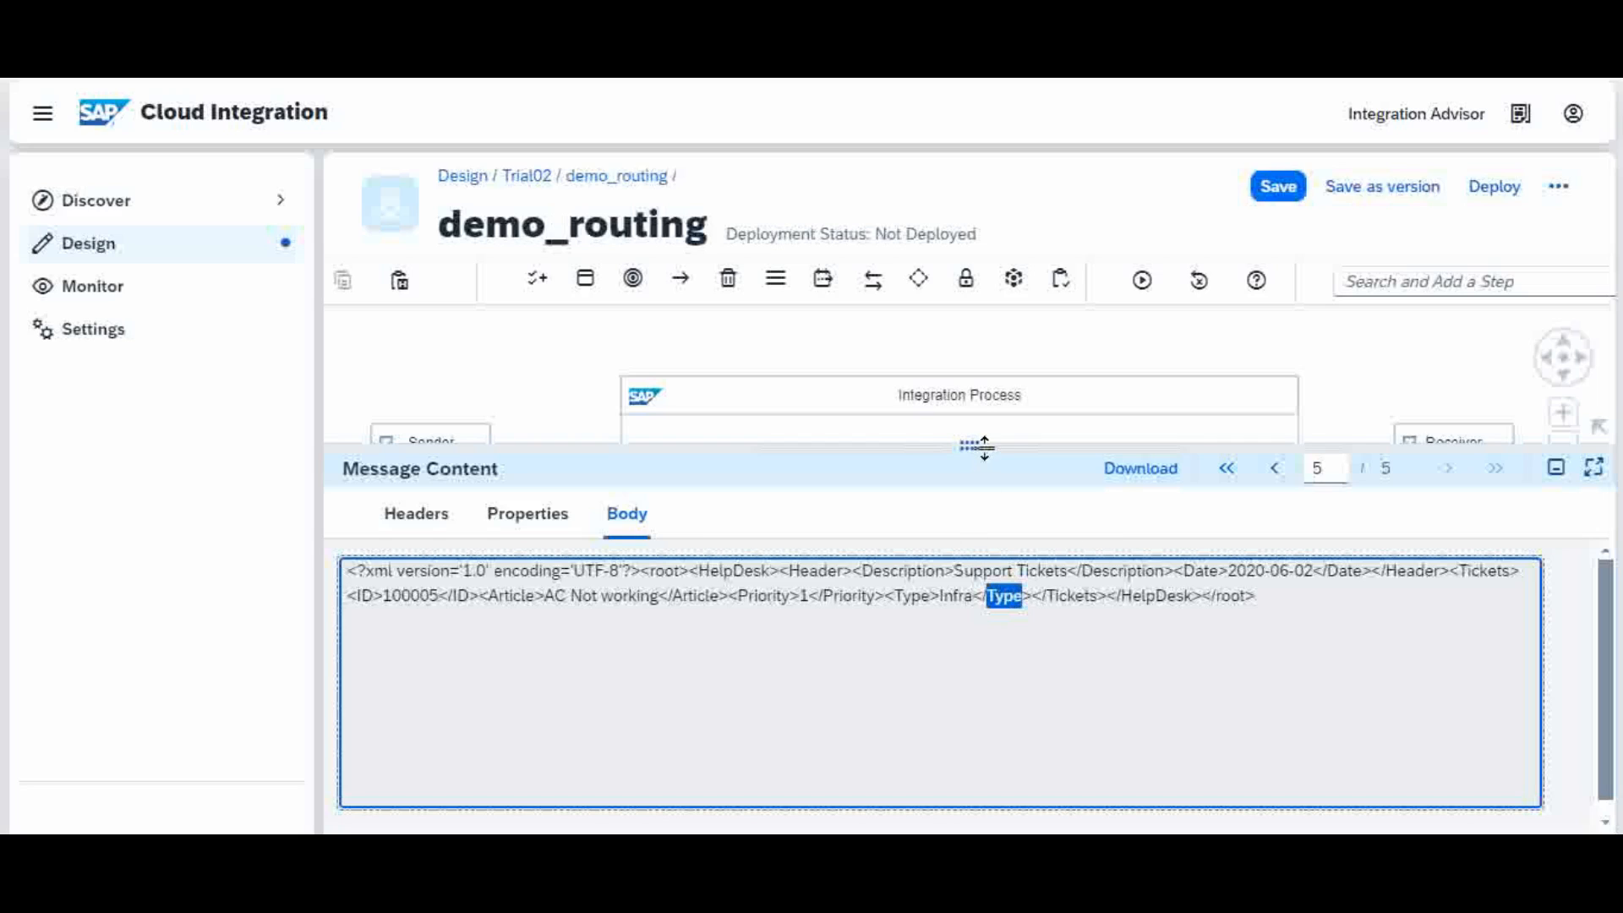
left_click_drag(986, 456, 992, 689)
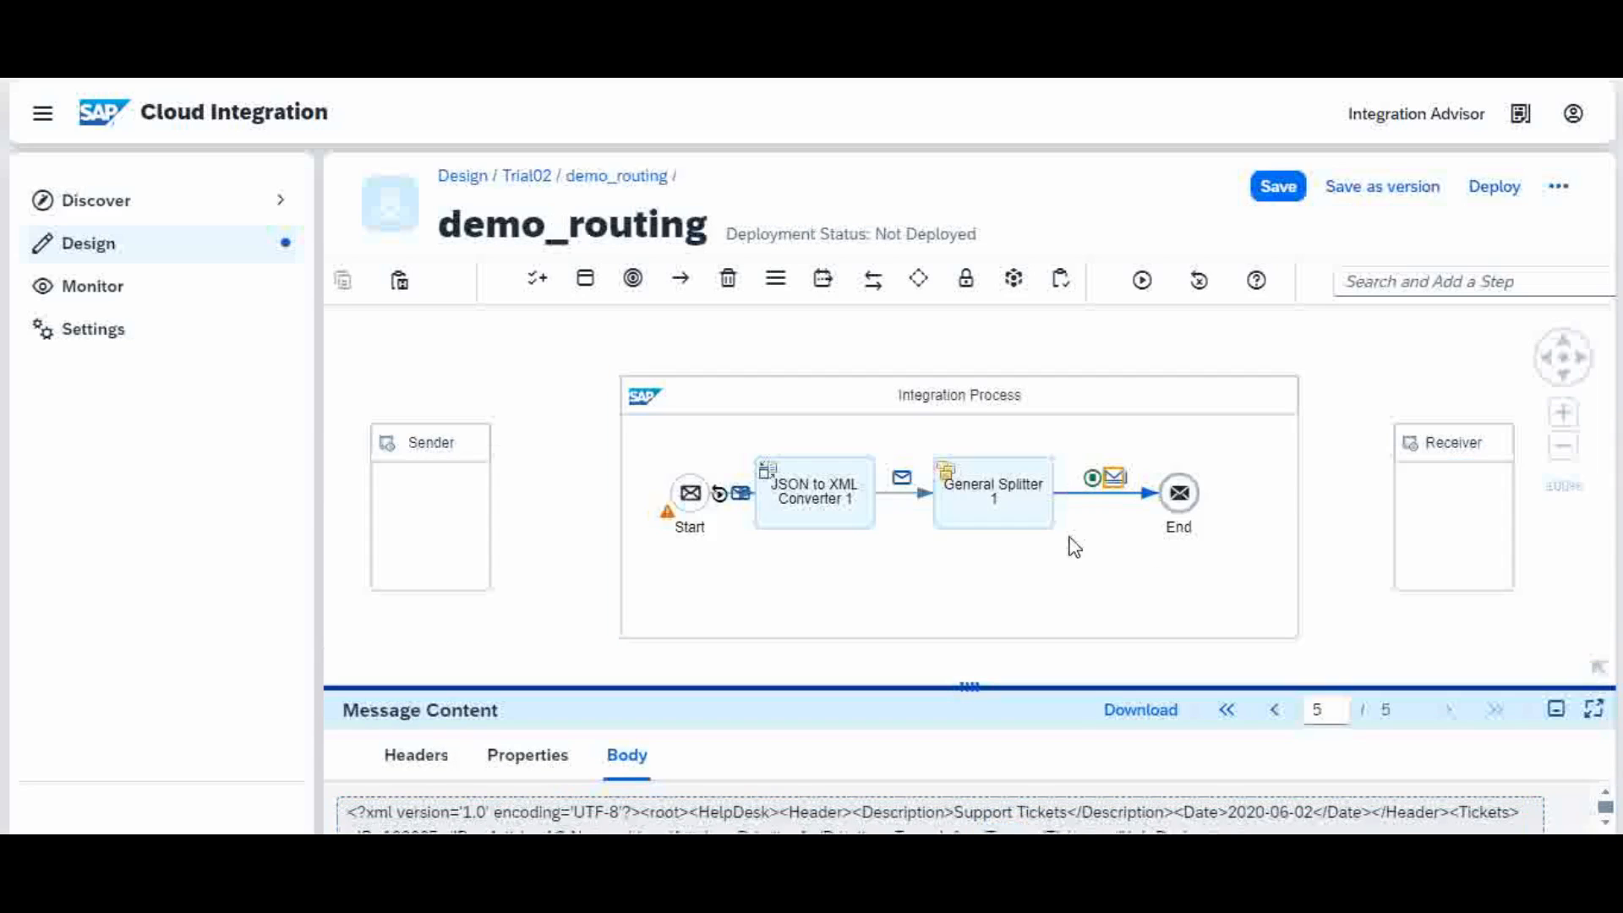
Step: Clear the simulation results and shift Receiver to the upper right and Sender to the upper left
left_click(1200, 282)
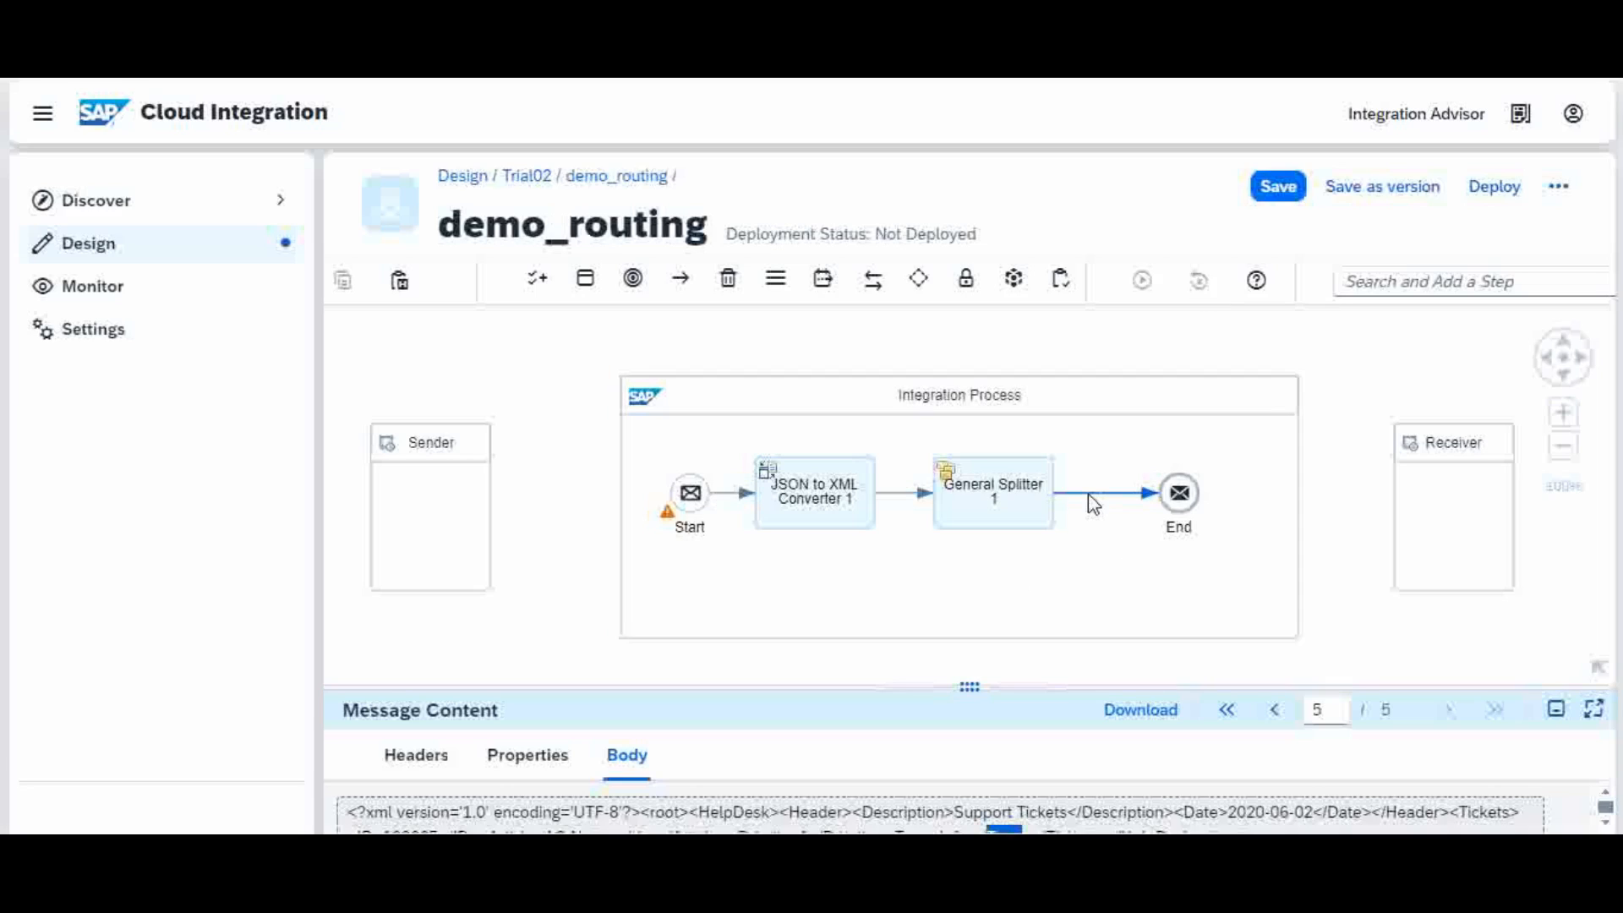
left_click(1242, 458)
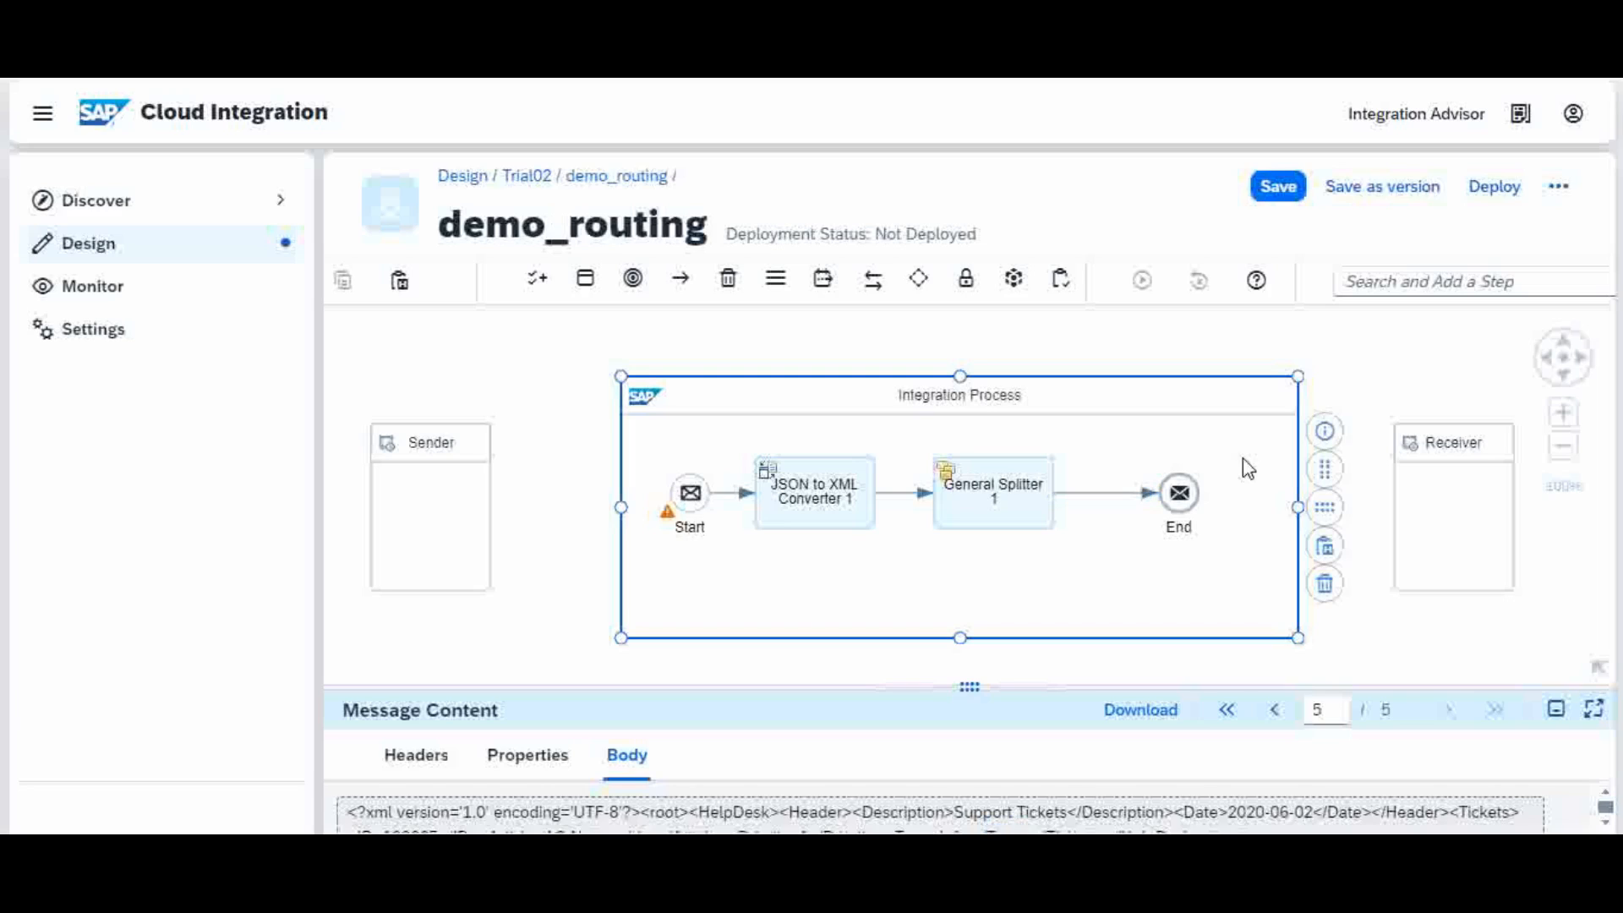
left_click(1331, 517)
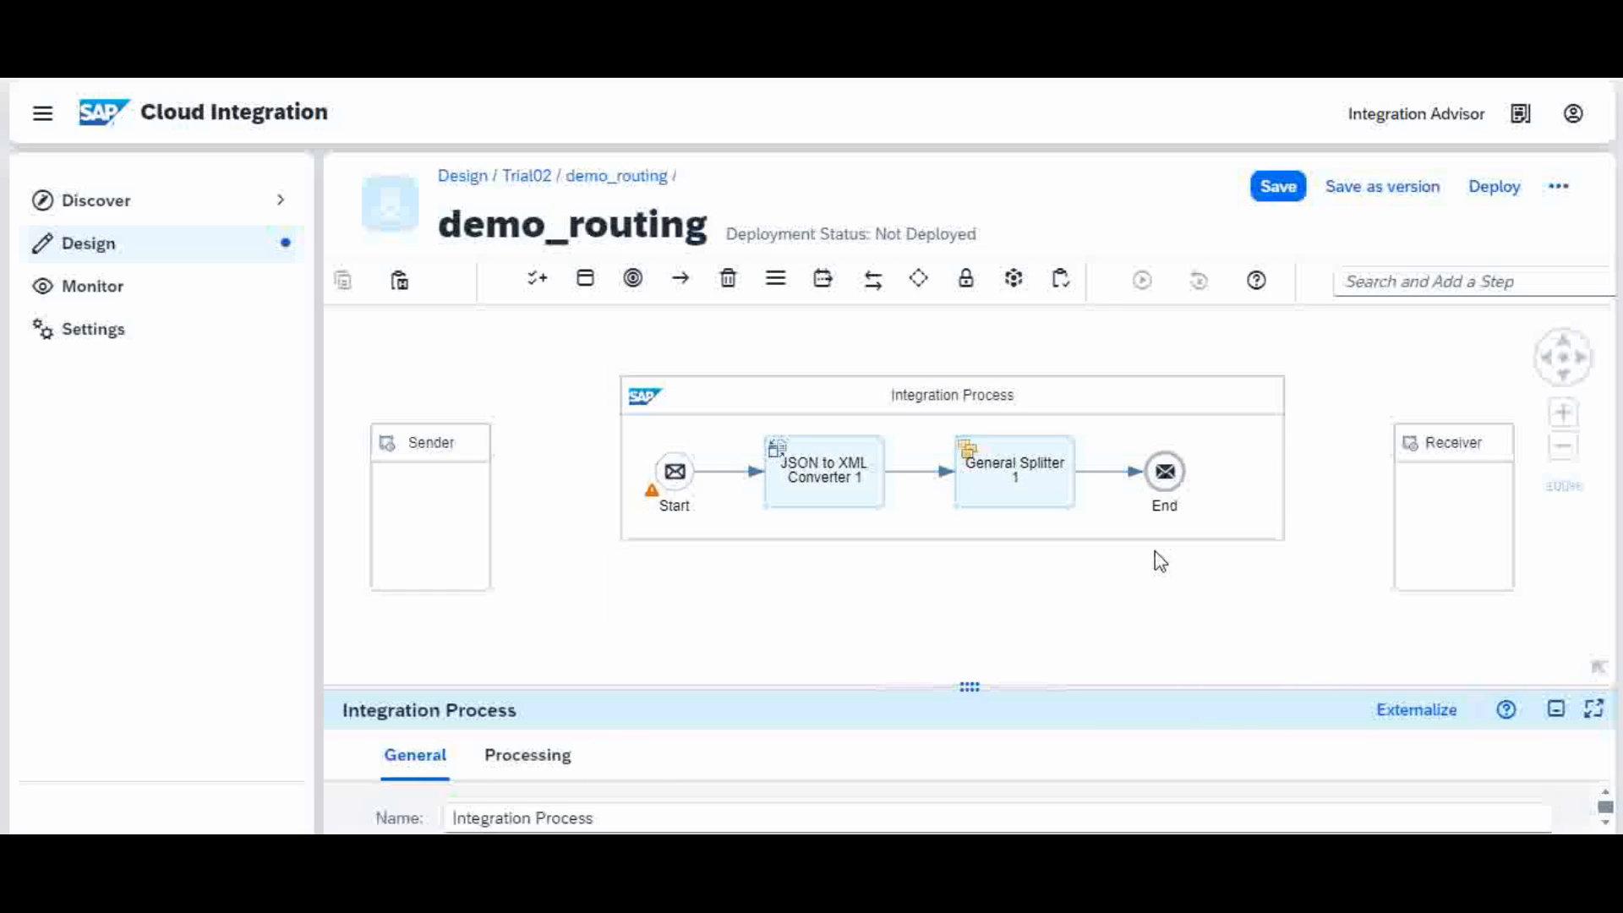
left_click(1280, 534)
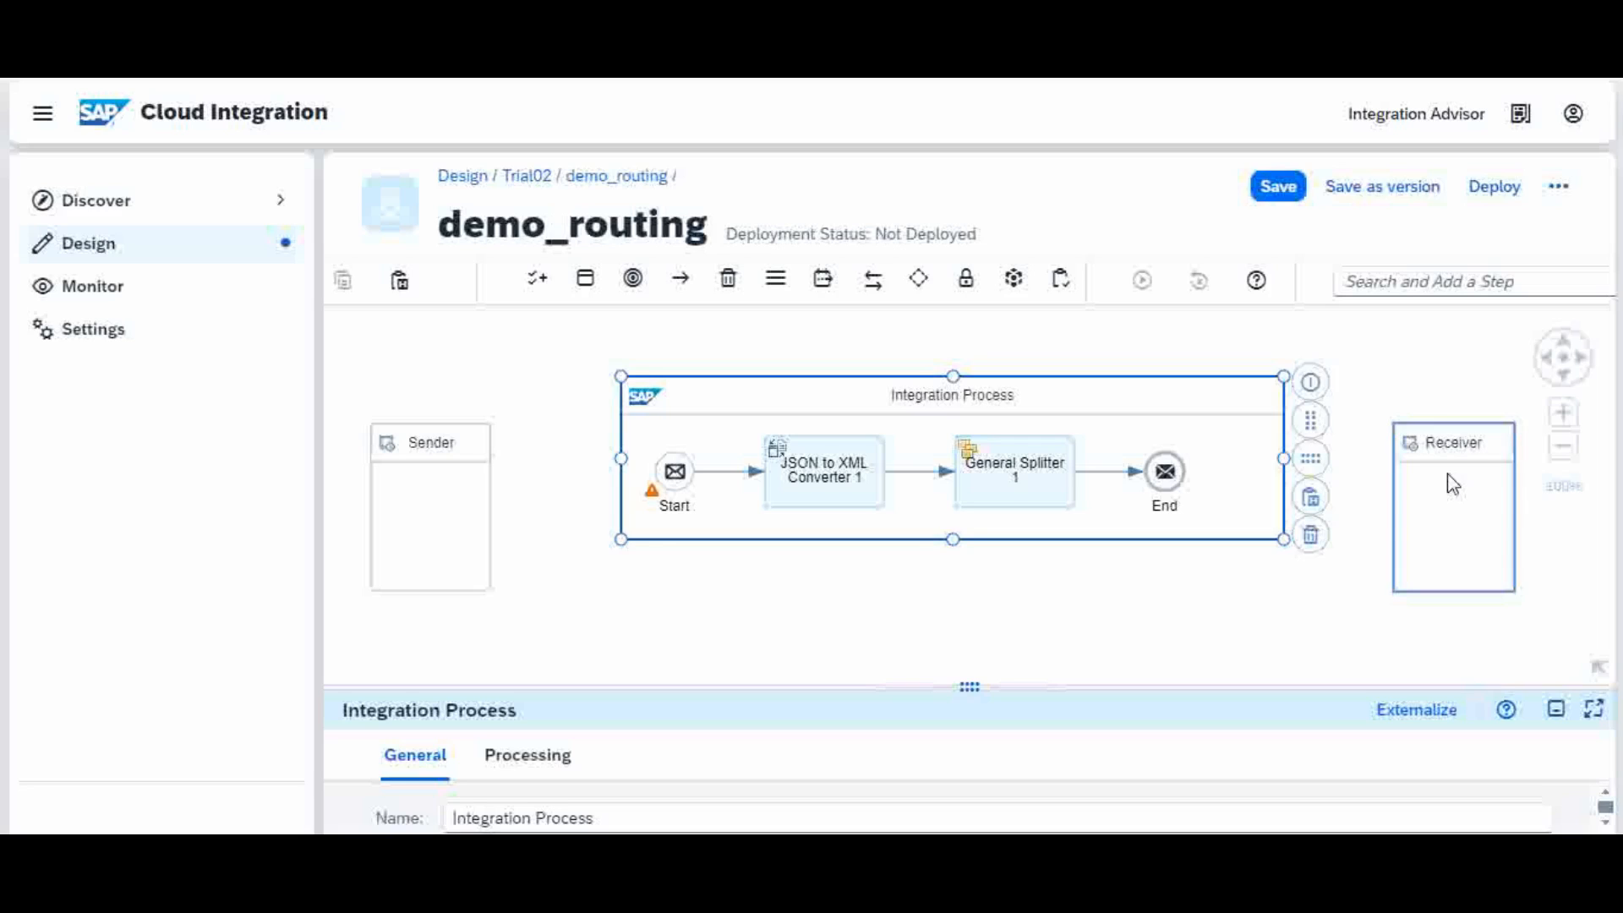
left_click_drag(1465, 493, 1529, 421)
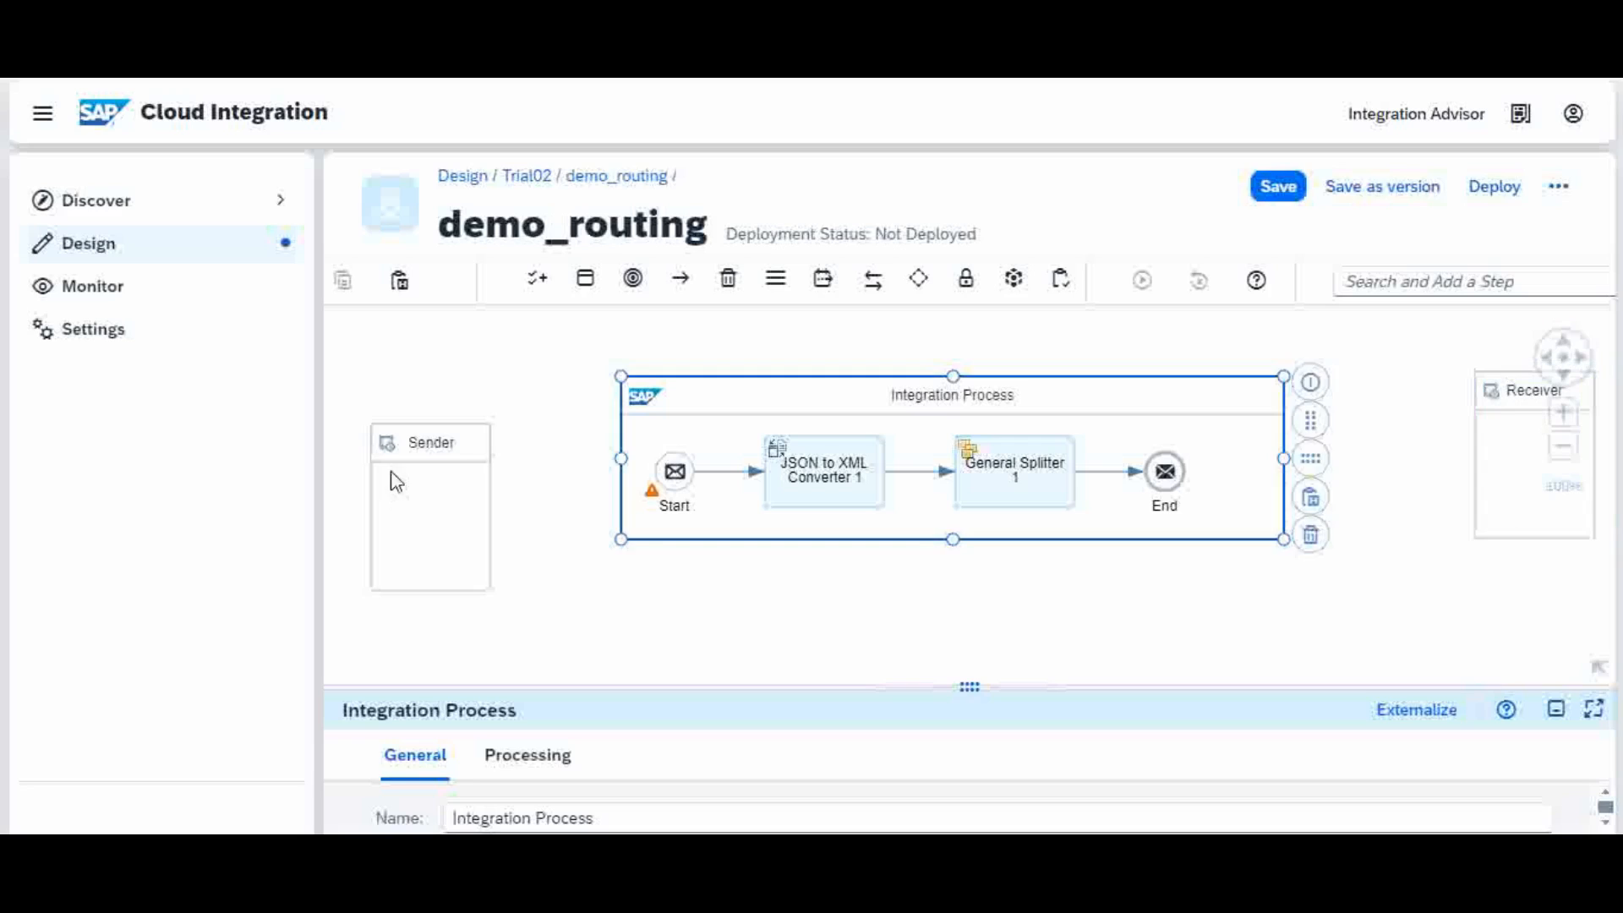
mouse_move(391, 479)
left_mouse_down()
mouse_move(352, 416)
mouse_move(388, 440)
mouse_move(382, 457)
left_mouse_up()
Step: Stretch the pool's left edge to Sender, pack Start, converter and splitter left, End right
left_click(641, 461)
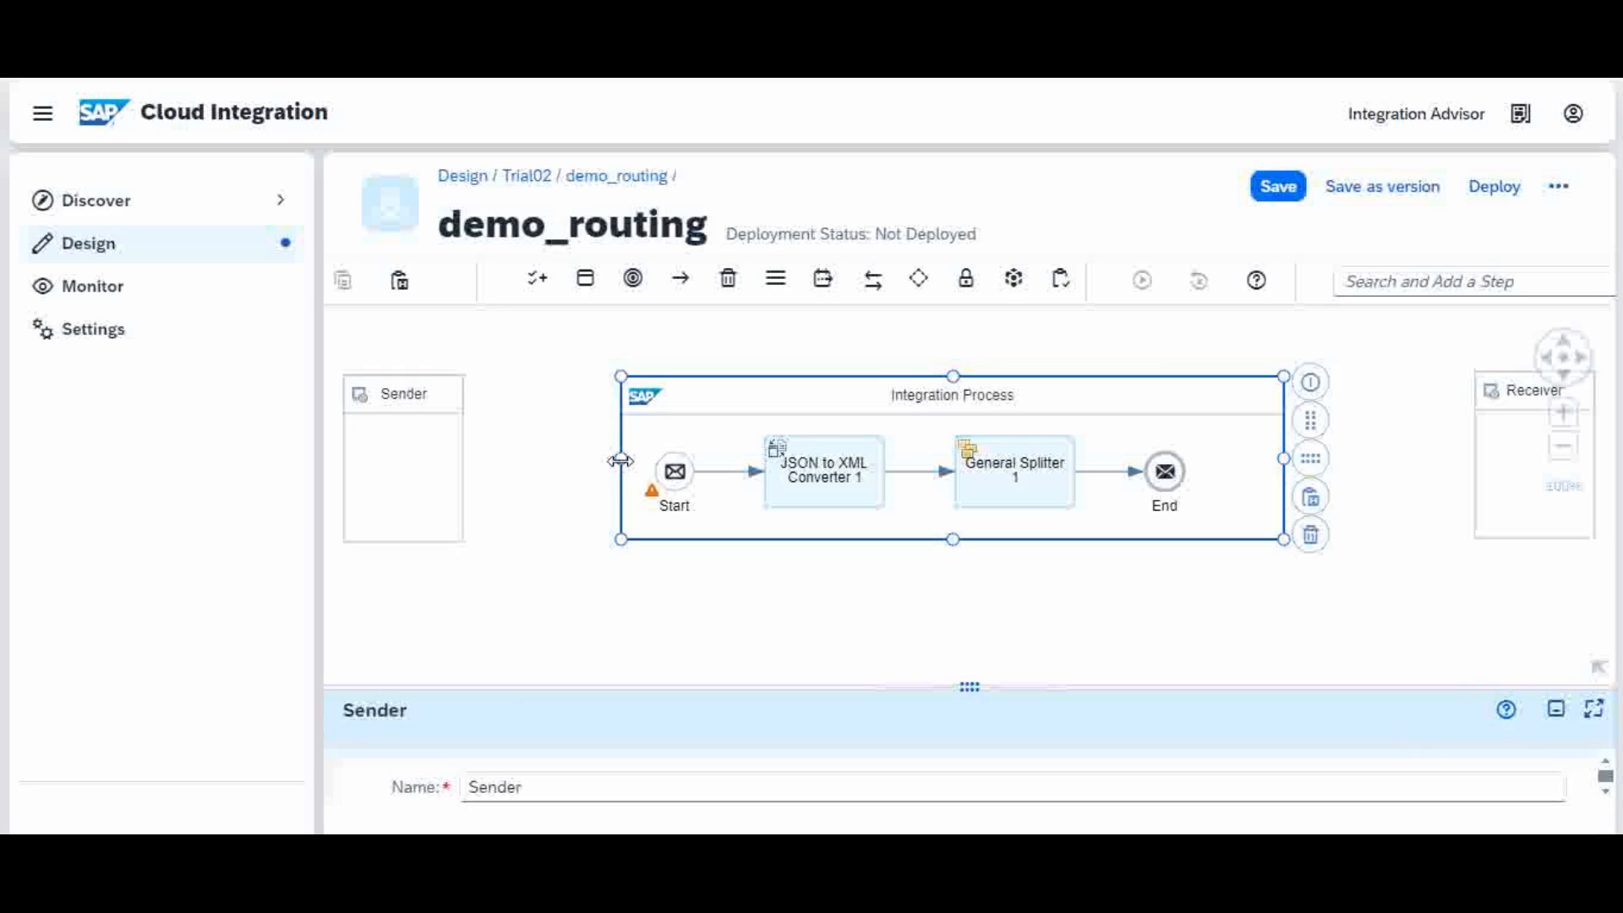
left_click_drag(621, 460, 482, 474)
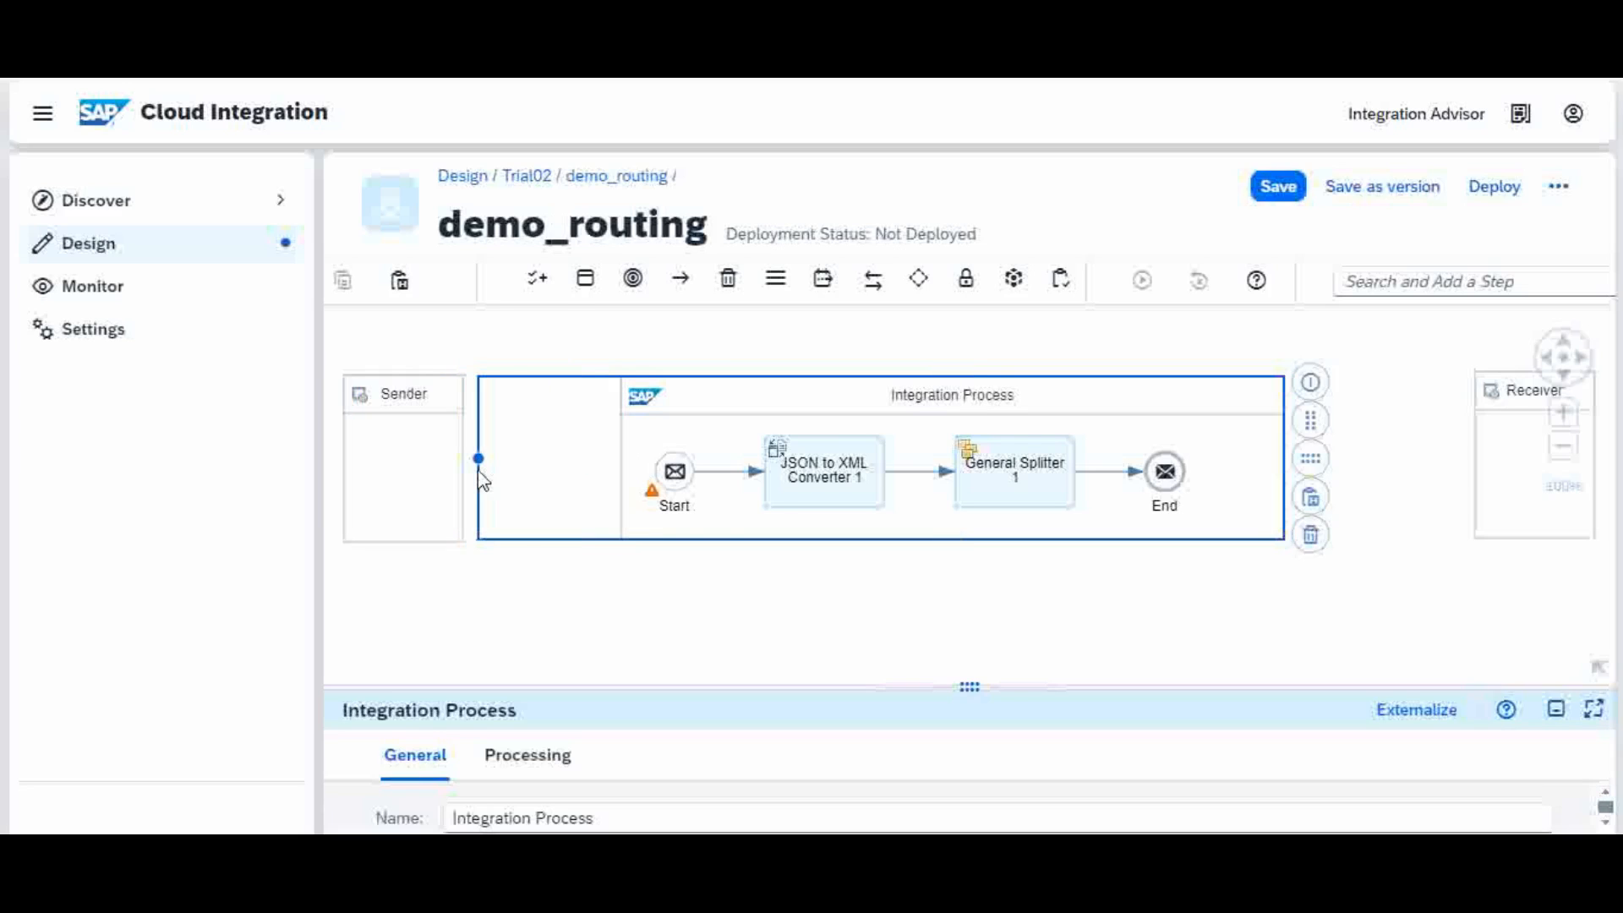
left_click_drag(675, 472, 517, 472)
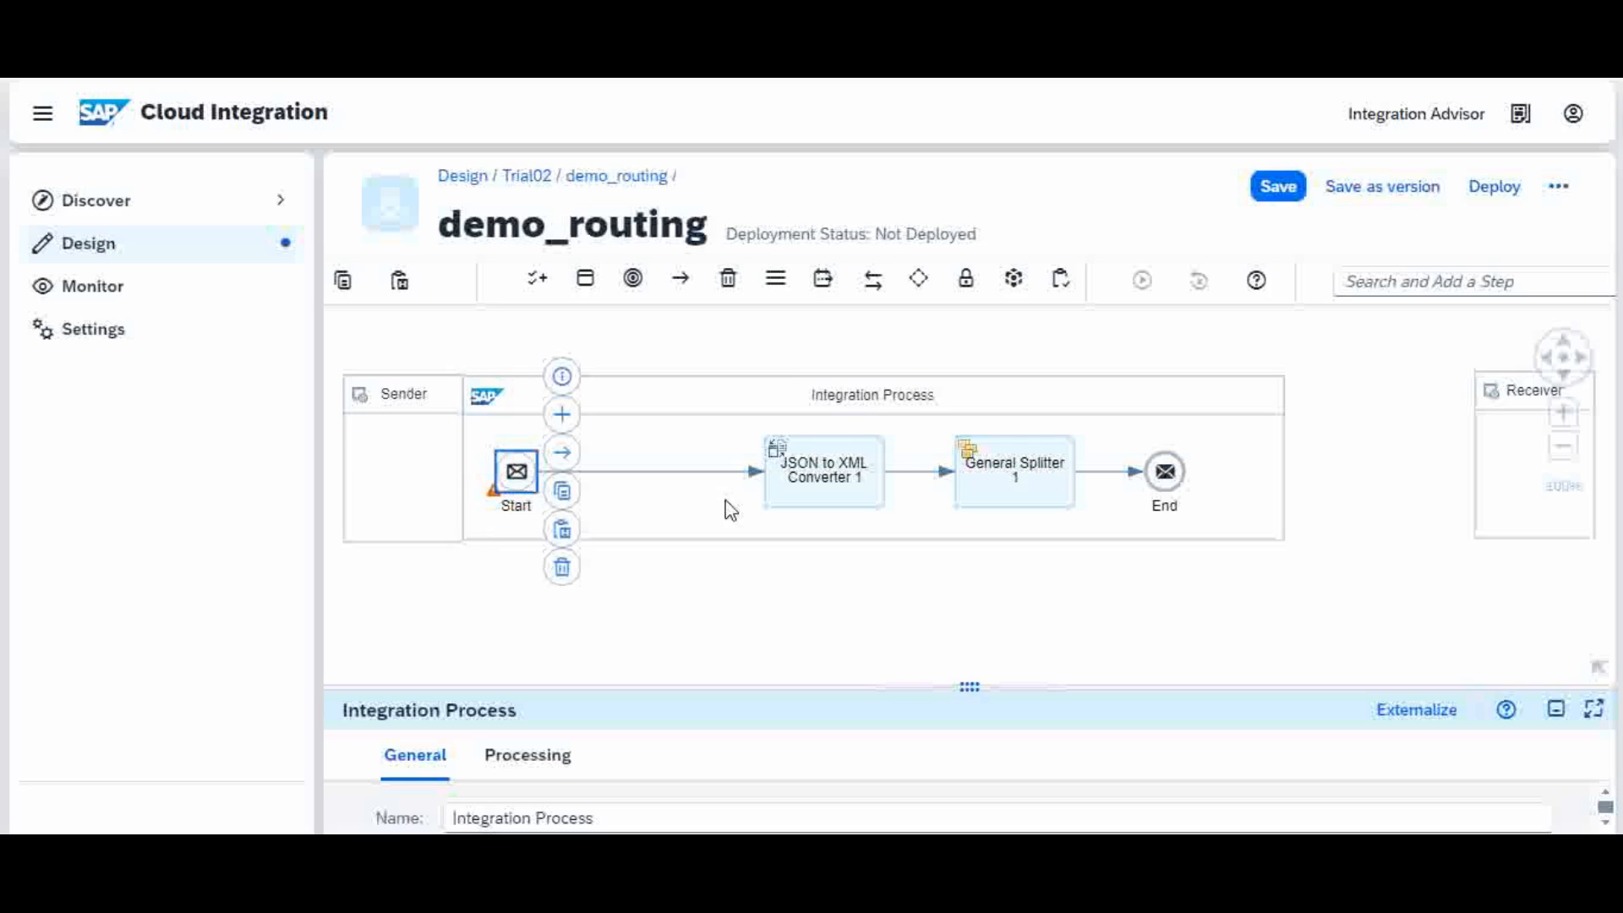
left_click_drag(852, 482, 644, 474)
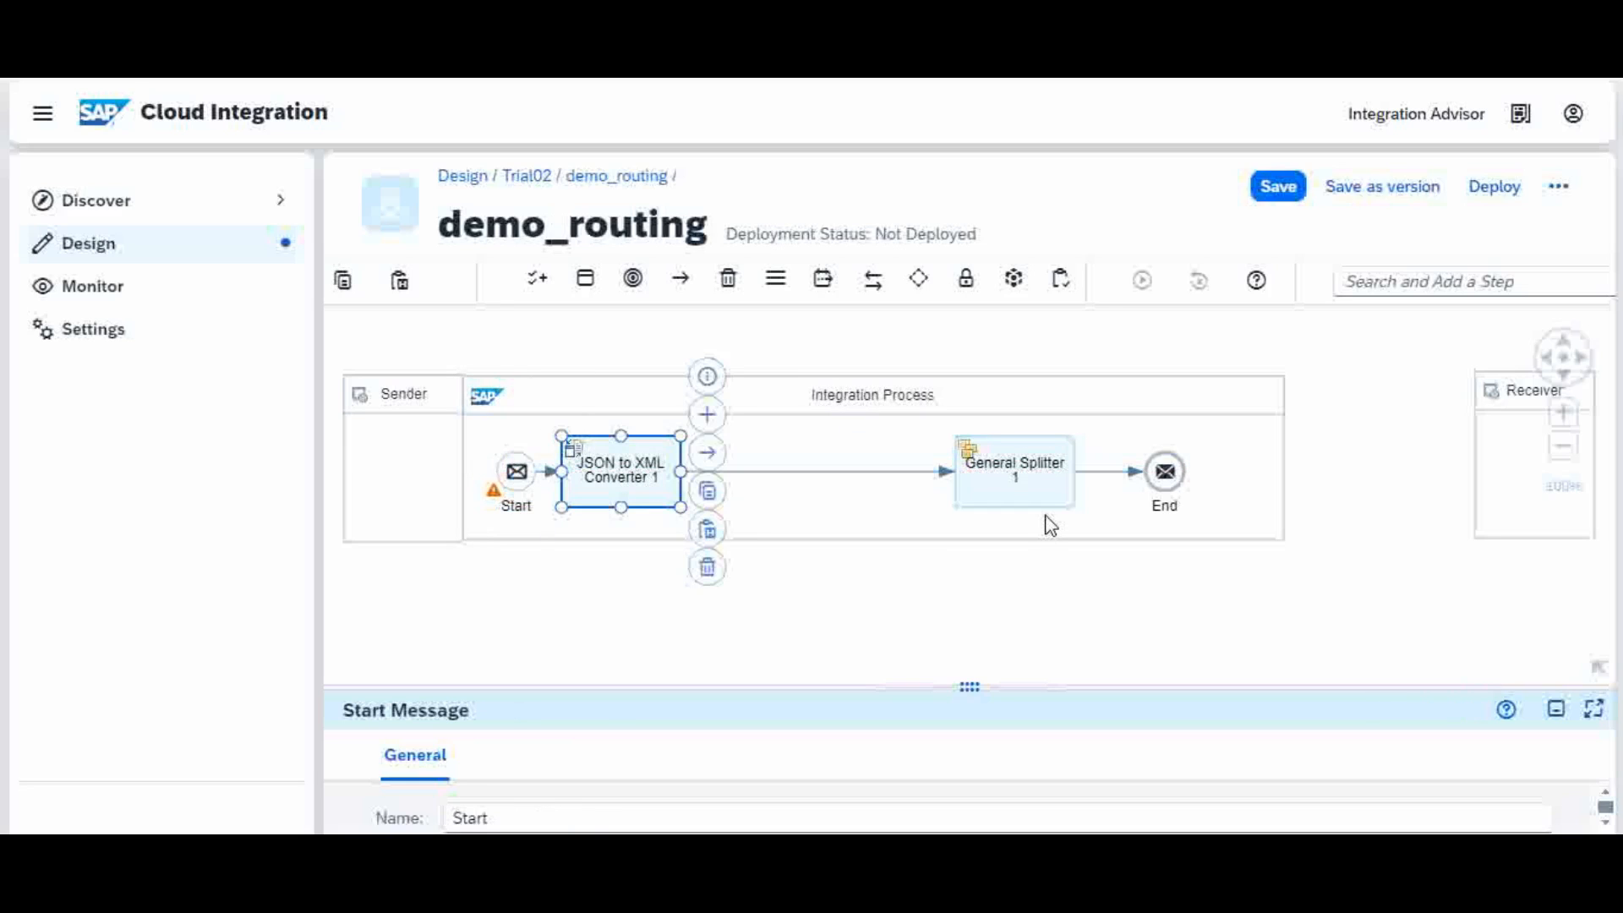
left_click_drag(1003, 478, 761, 475)
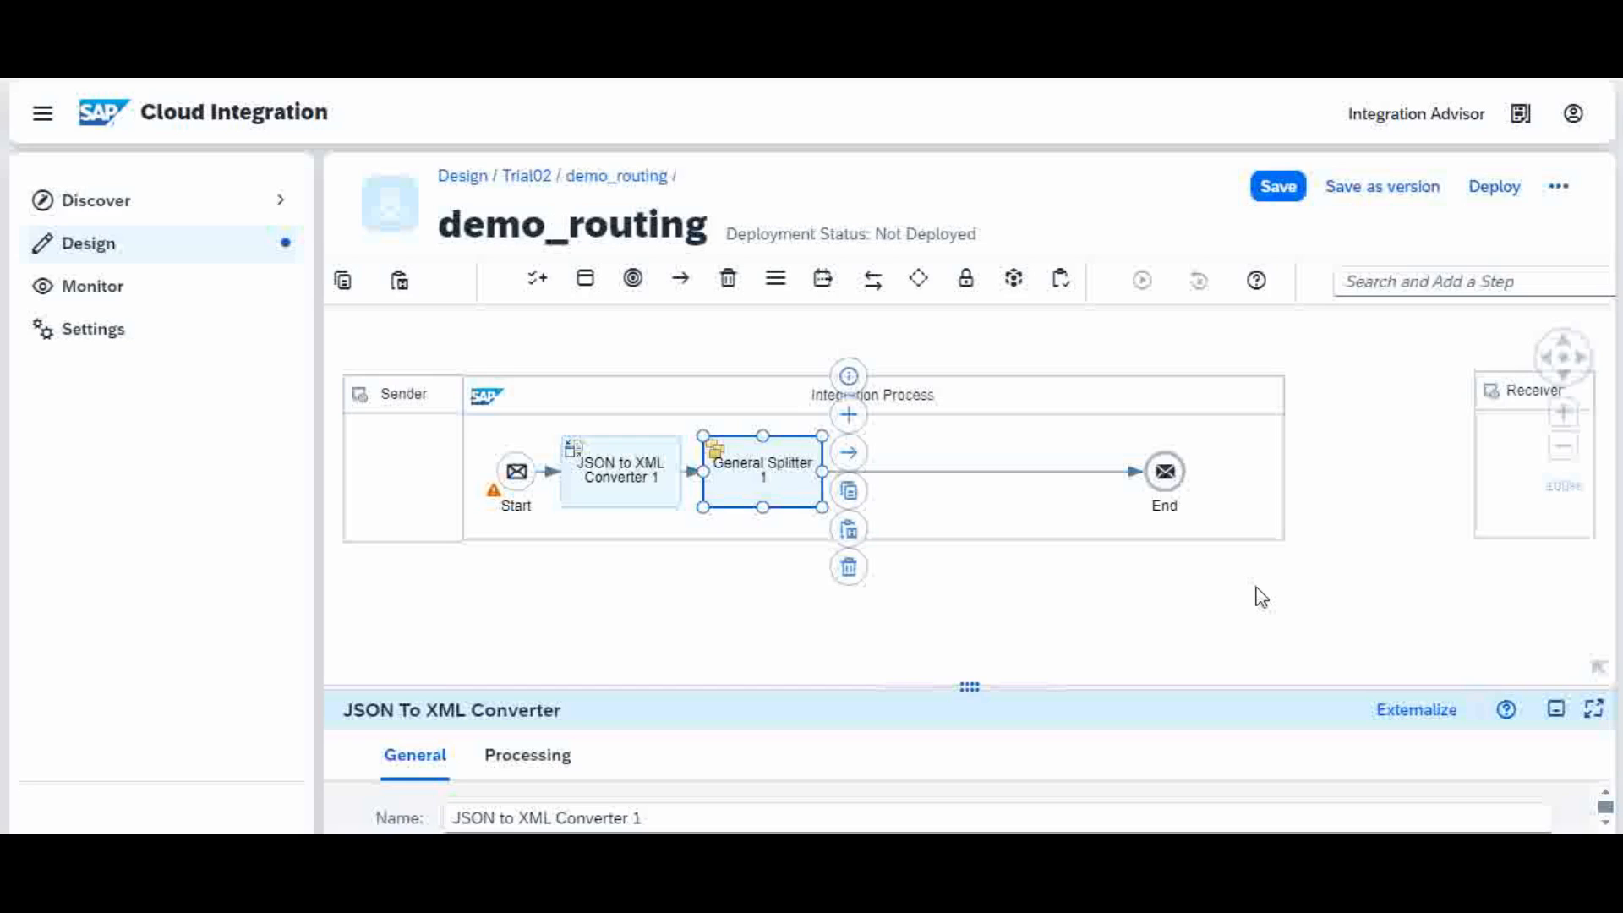
left_click_drag(1193, 477, 1216, 469)
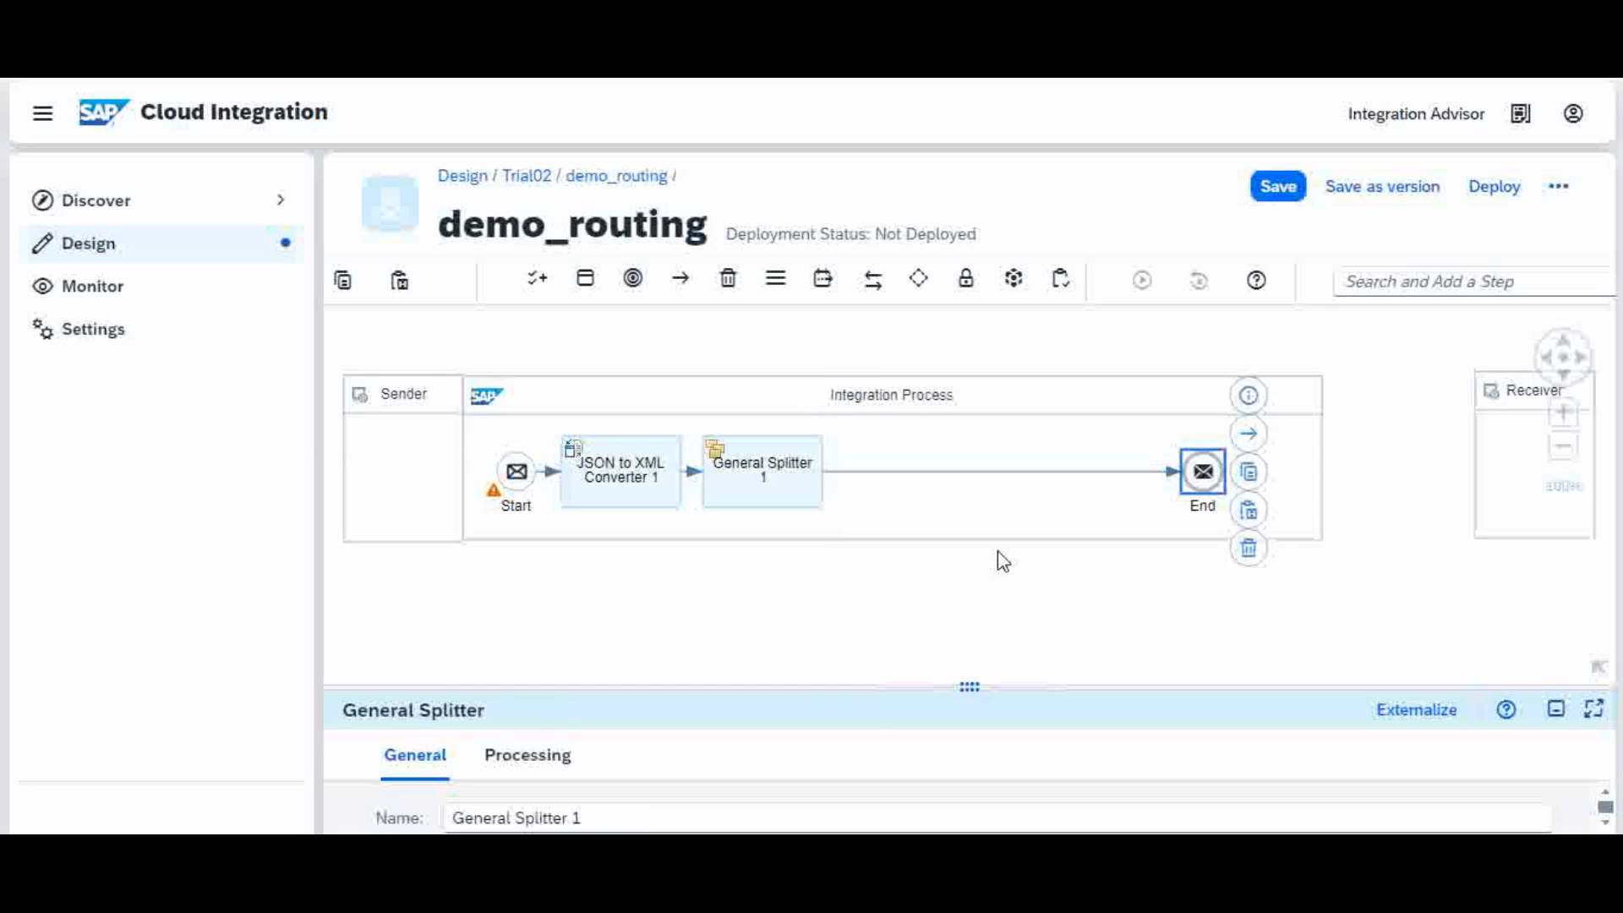
Step: Make the Integration Process pool taller by dragging its bottom edge down
left_click(964, 507)
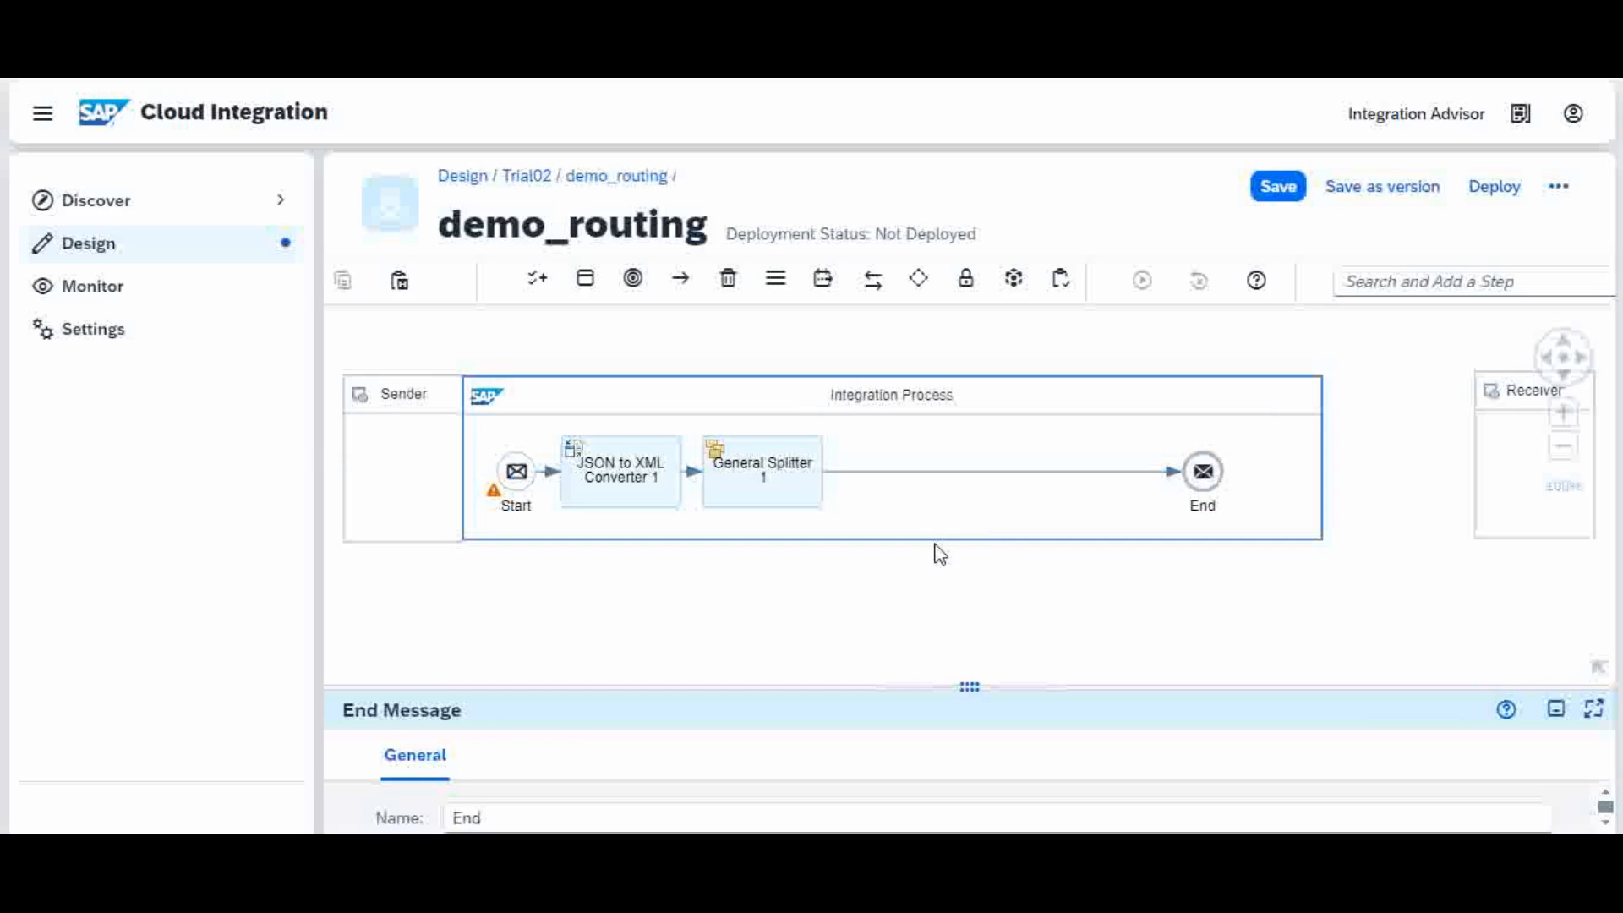
left_click(1274, 395)
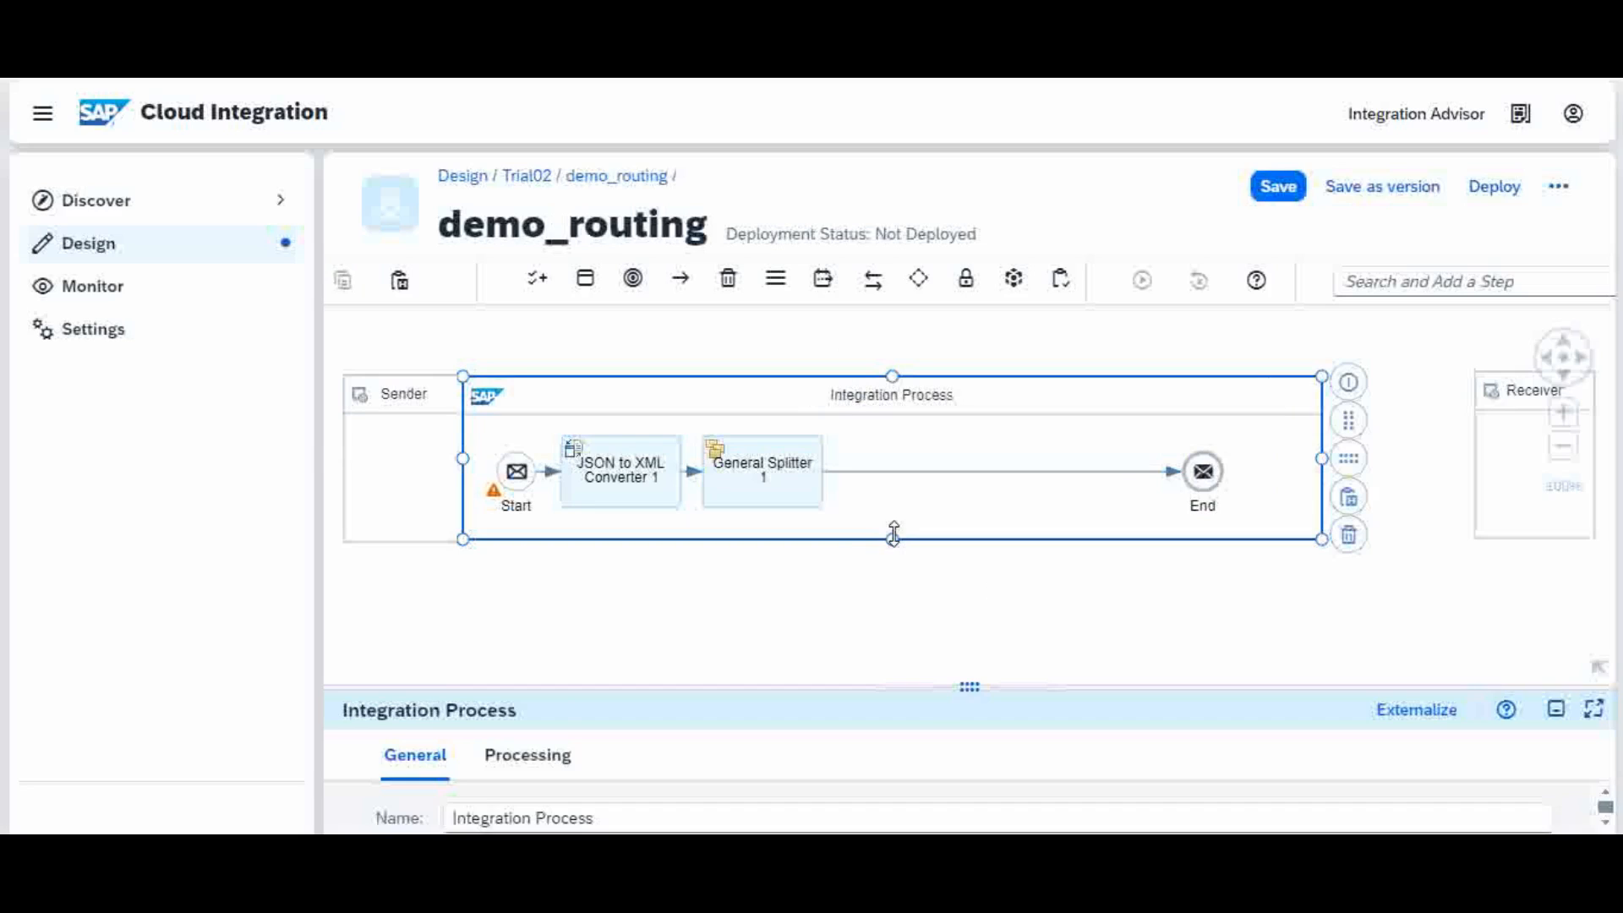
left_click_drag(892, 541, 914, 656)
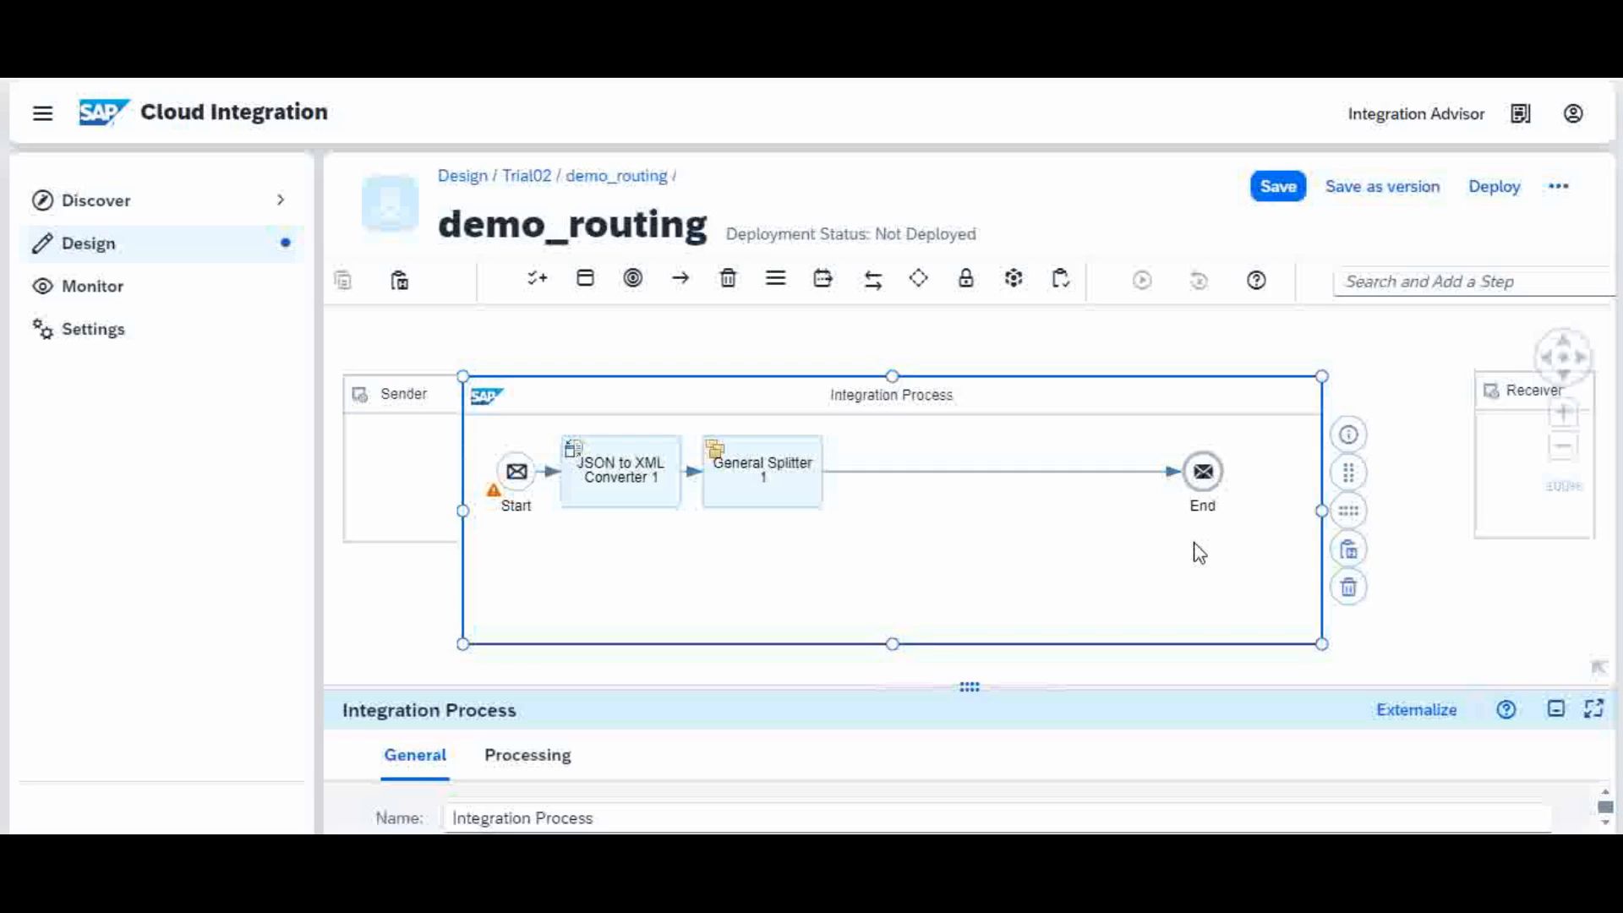
left_click(883, 476)
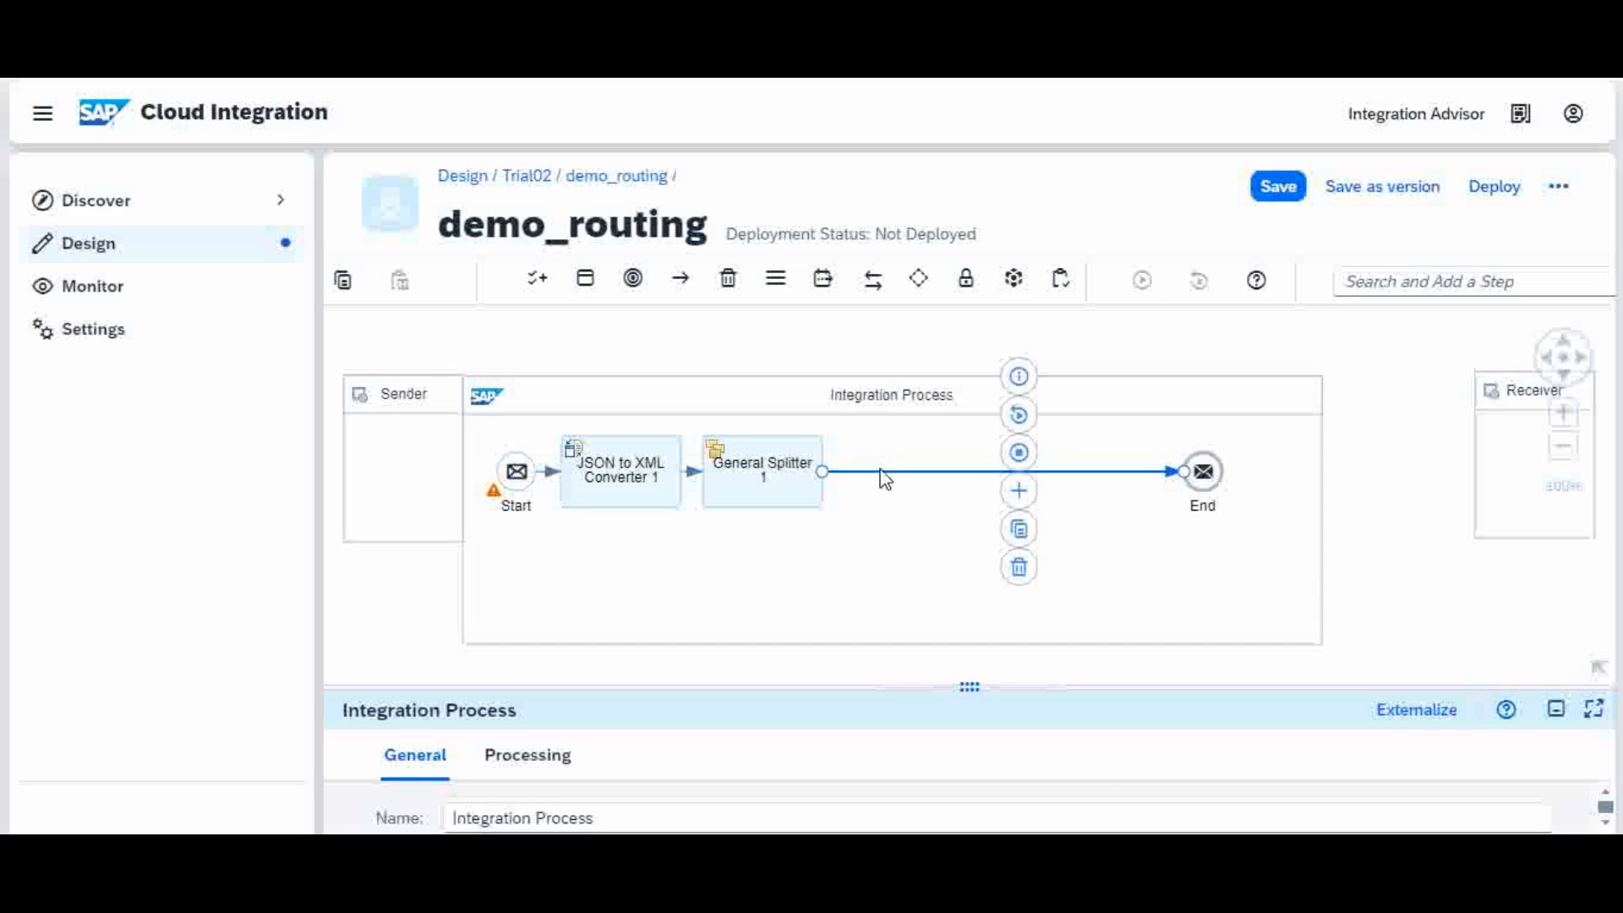
Step: Insert a Router step, found by searching 'rou', on the Splitter–End connector, next to General Splitter
left_click(1018, 491)
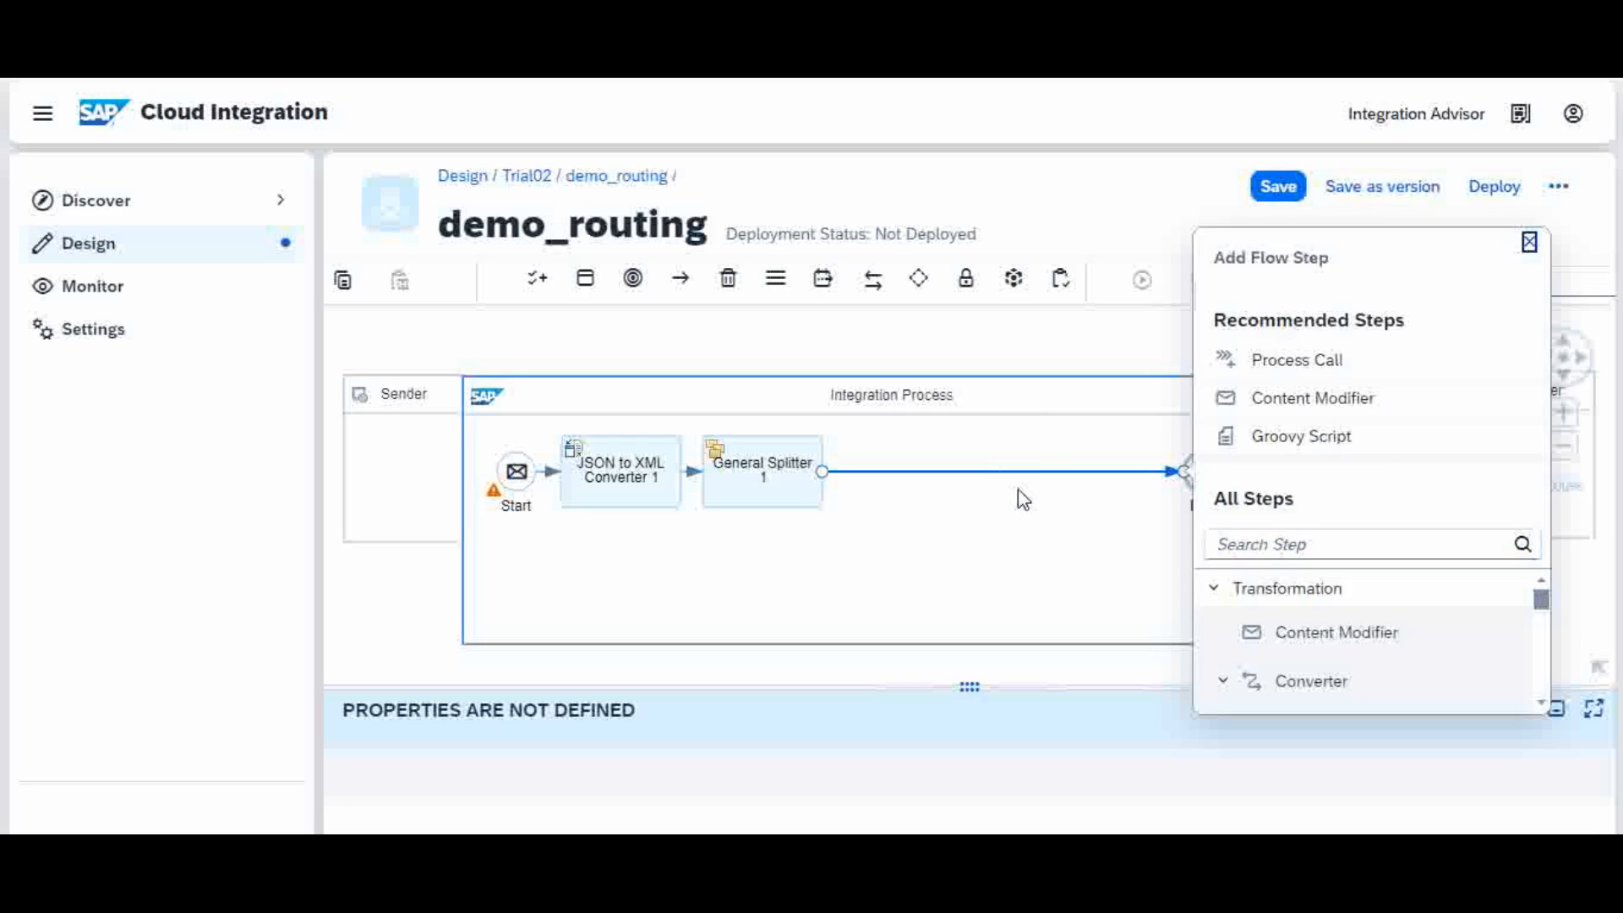
left_click(1270, 544)
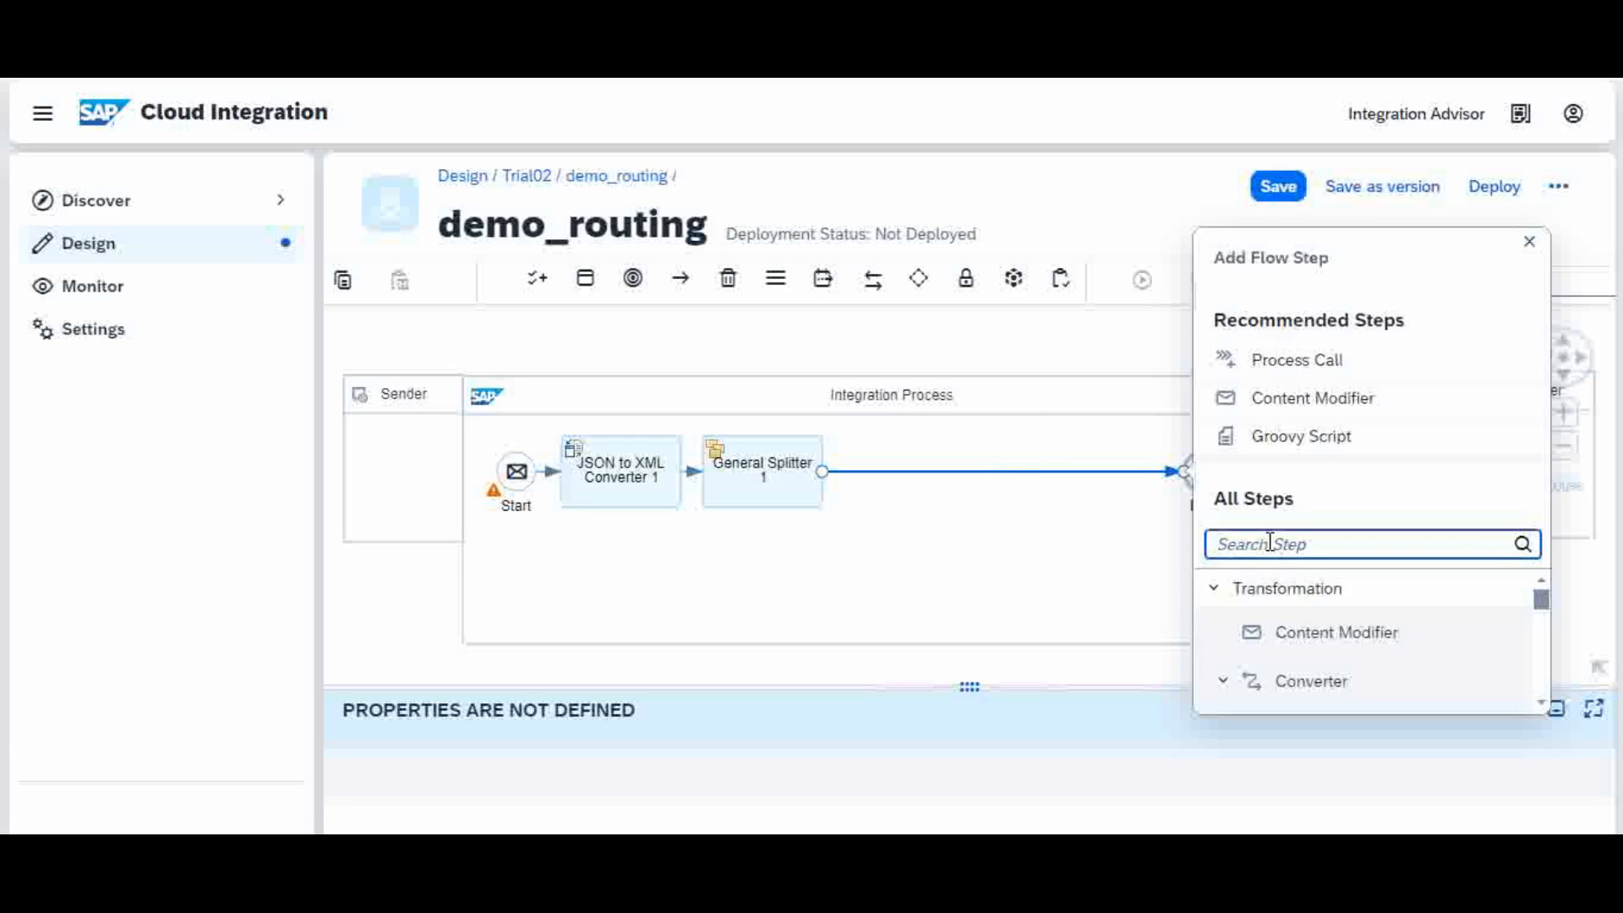
type("rou")
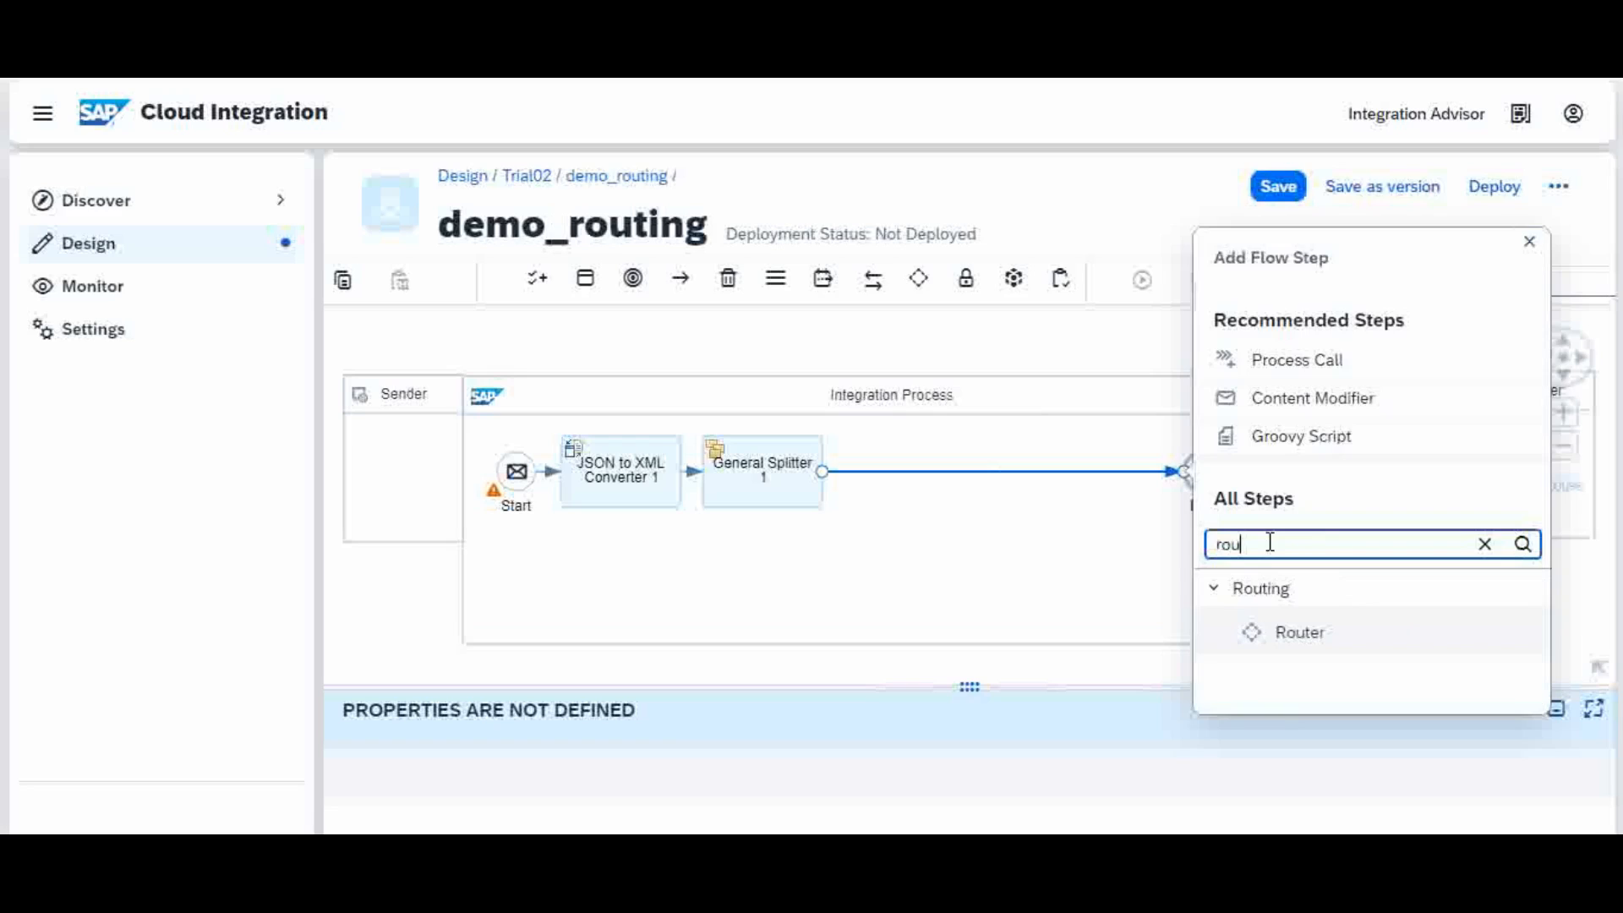
left_click(1298, 638)
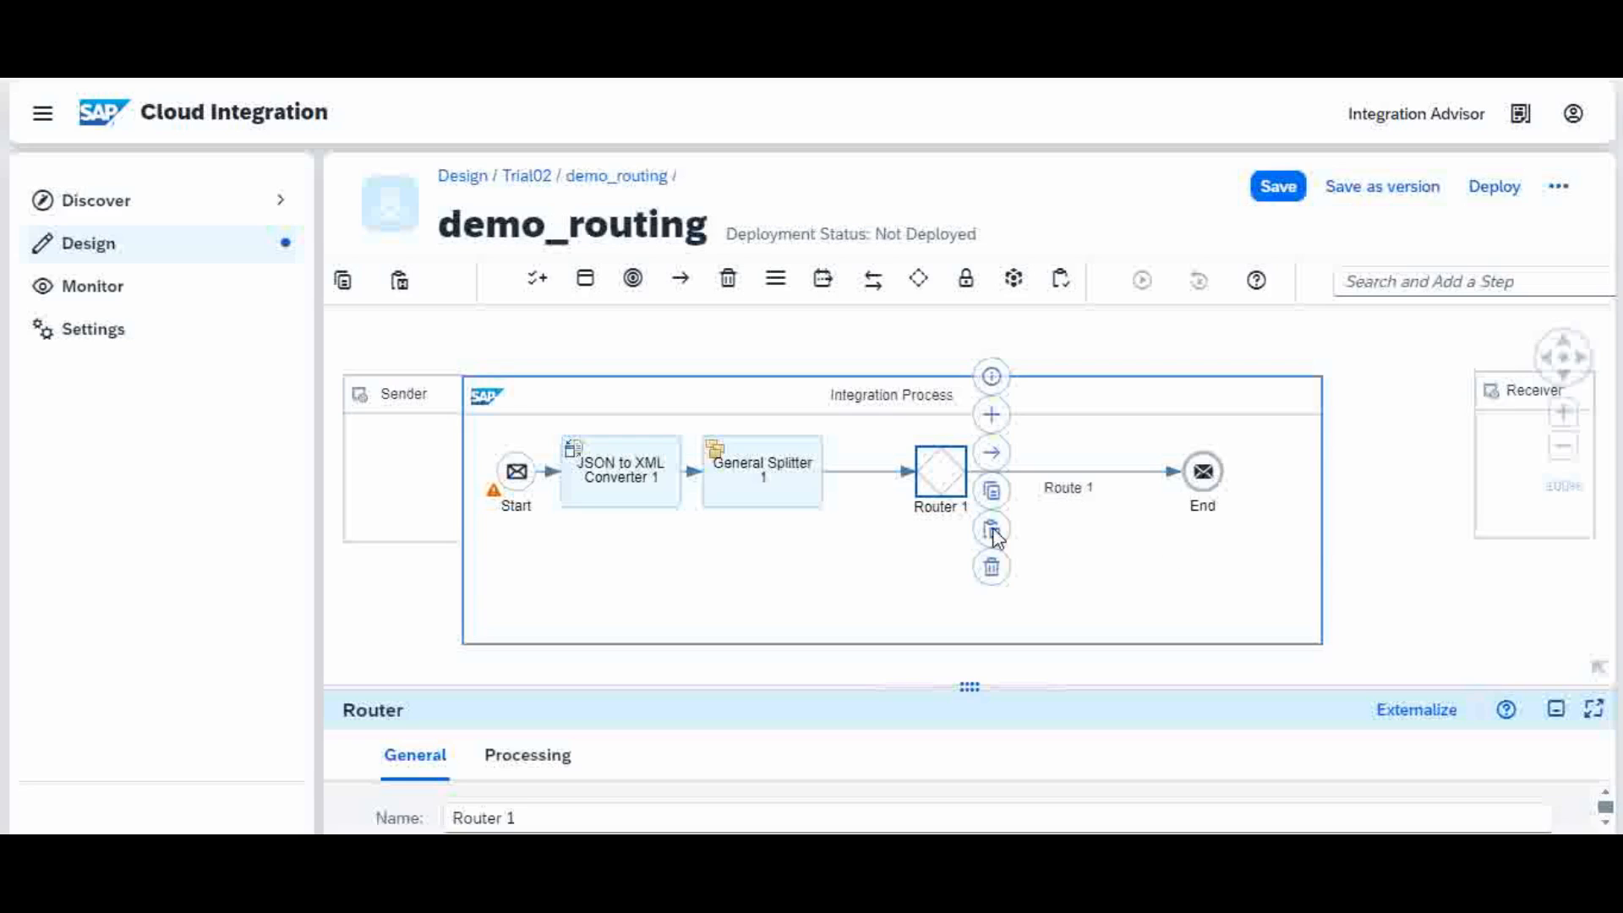
left_click_drag(940, 473, 897, 482)
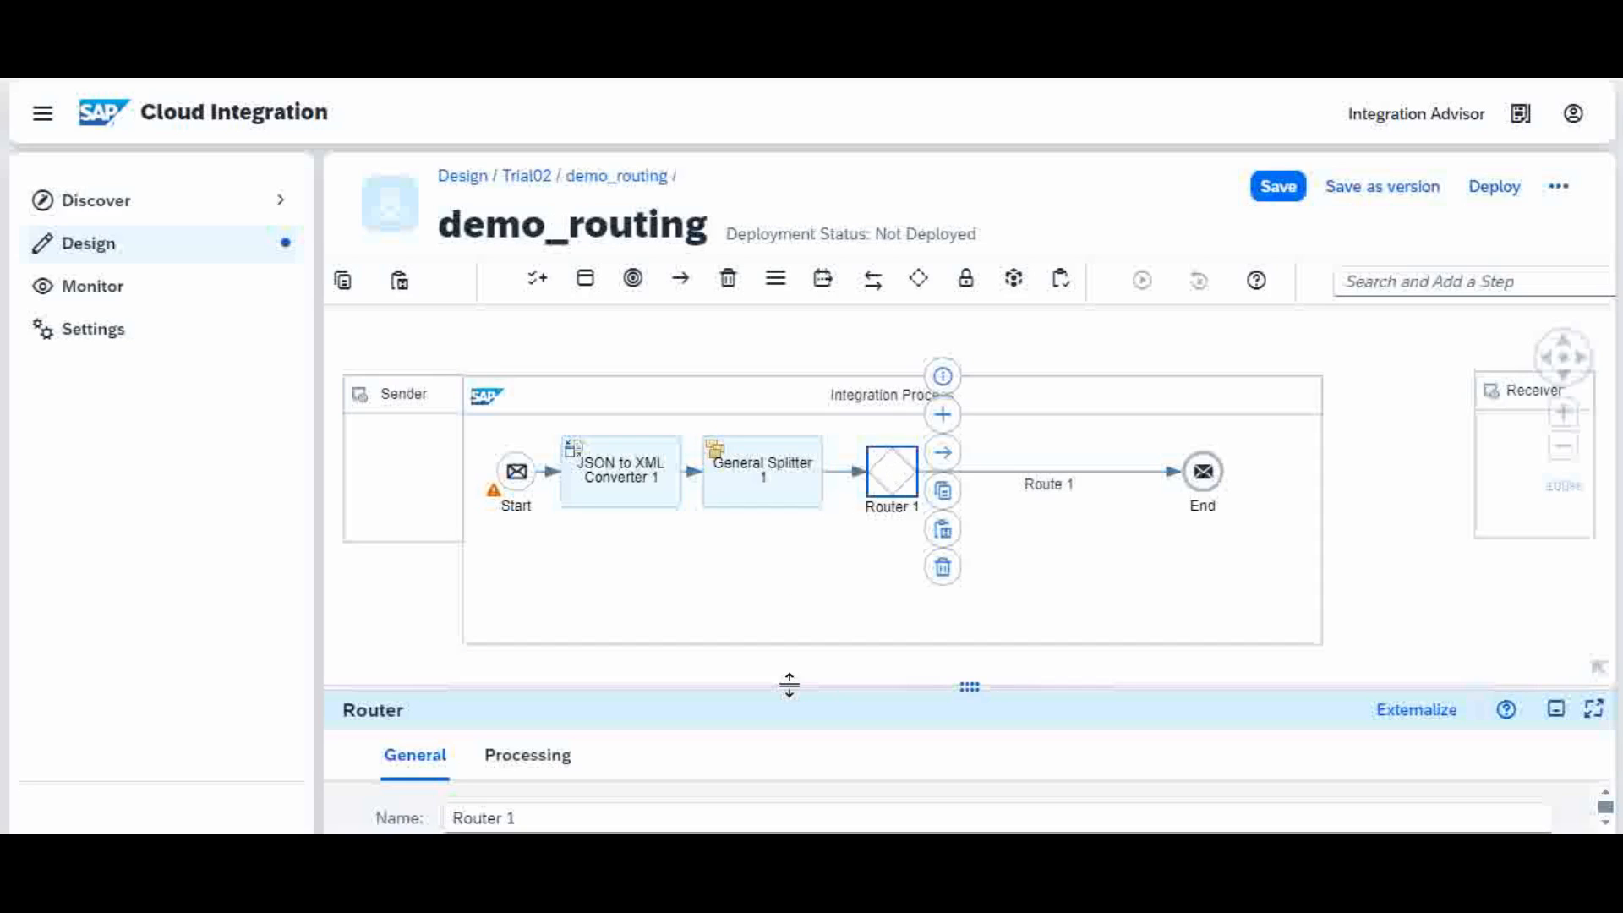
Step: Review Router 1's Processing settings, showing Route 1 leading to End
left_click_drag(789, 685, 788, 646)
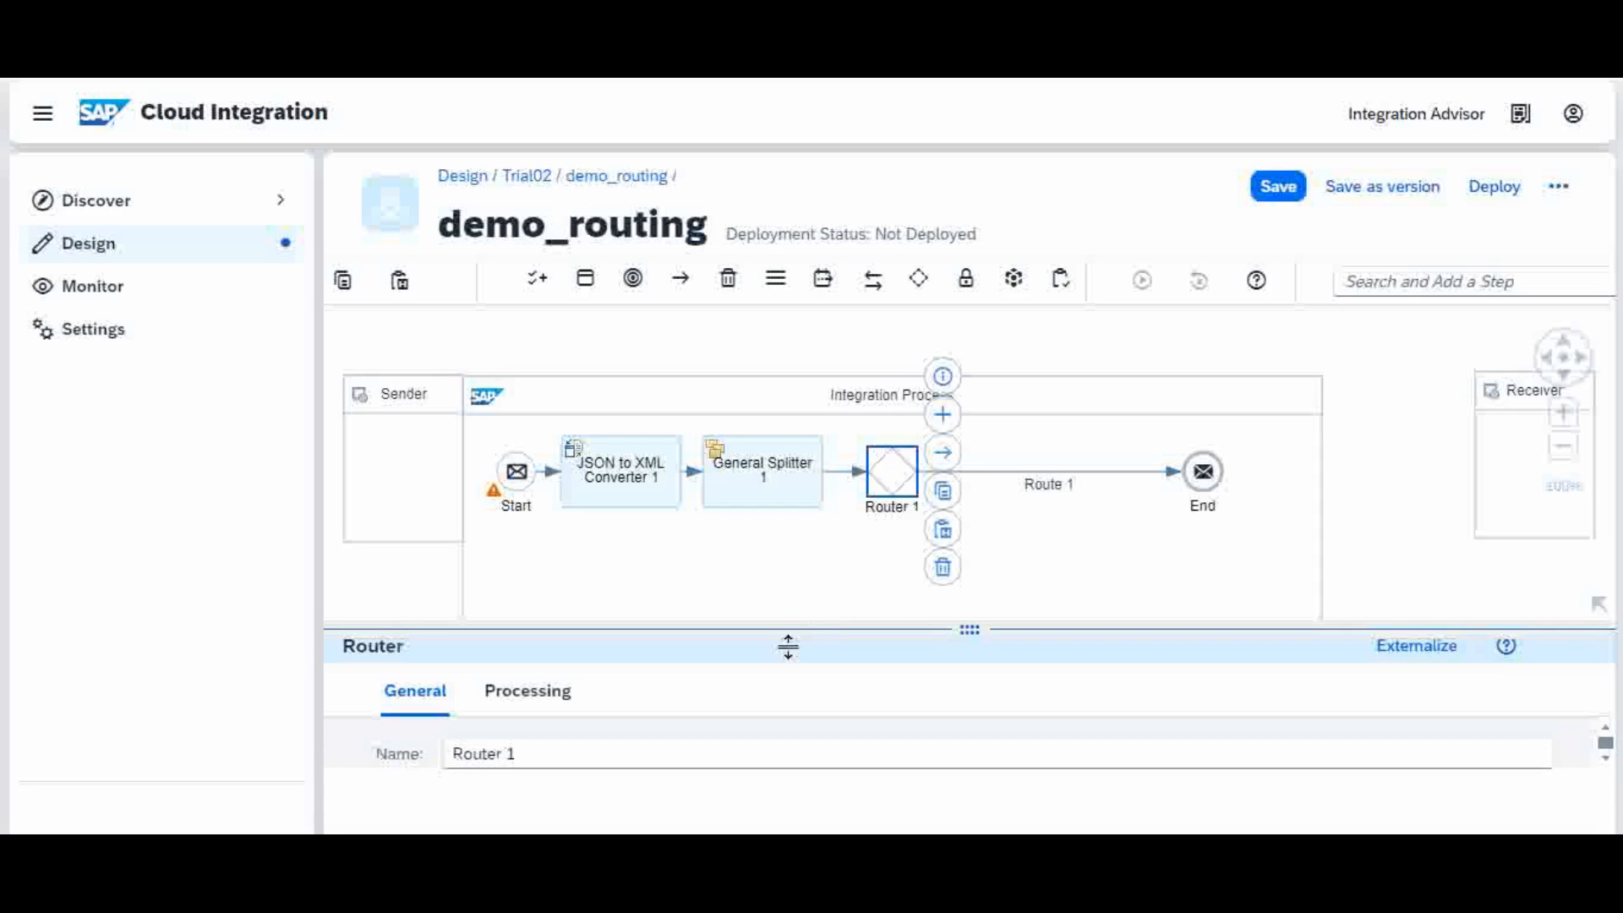
left_click(543, 703)
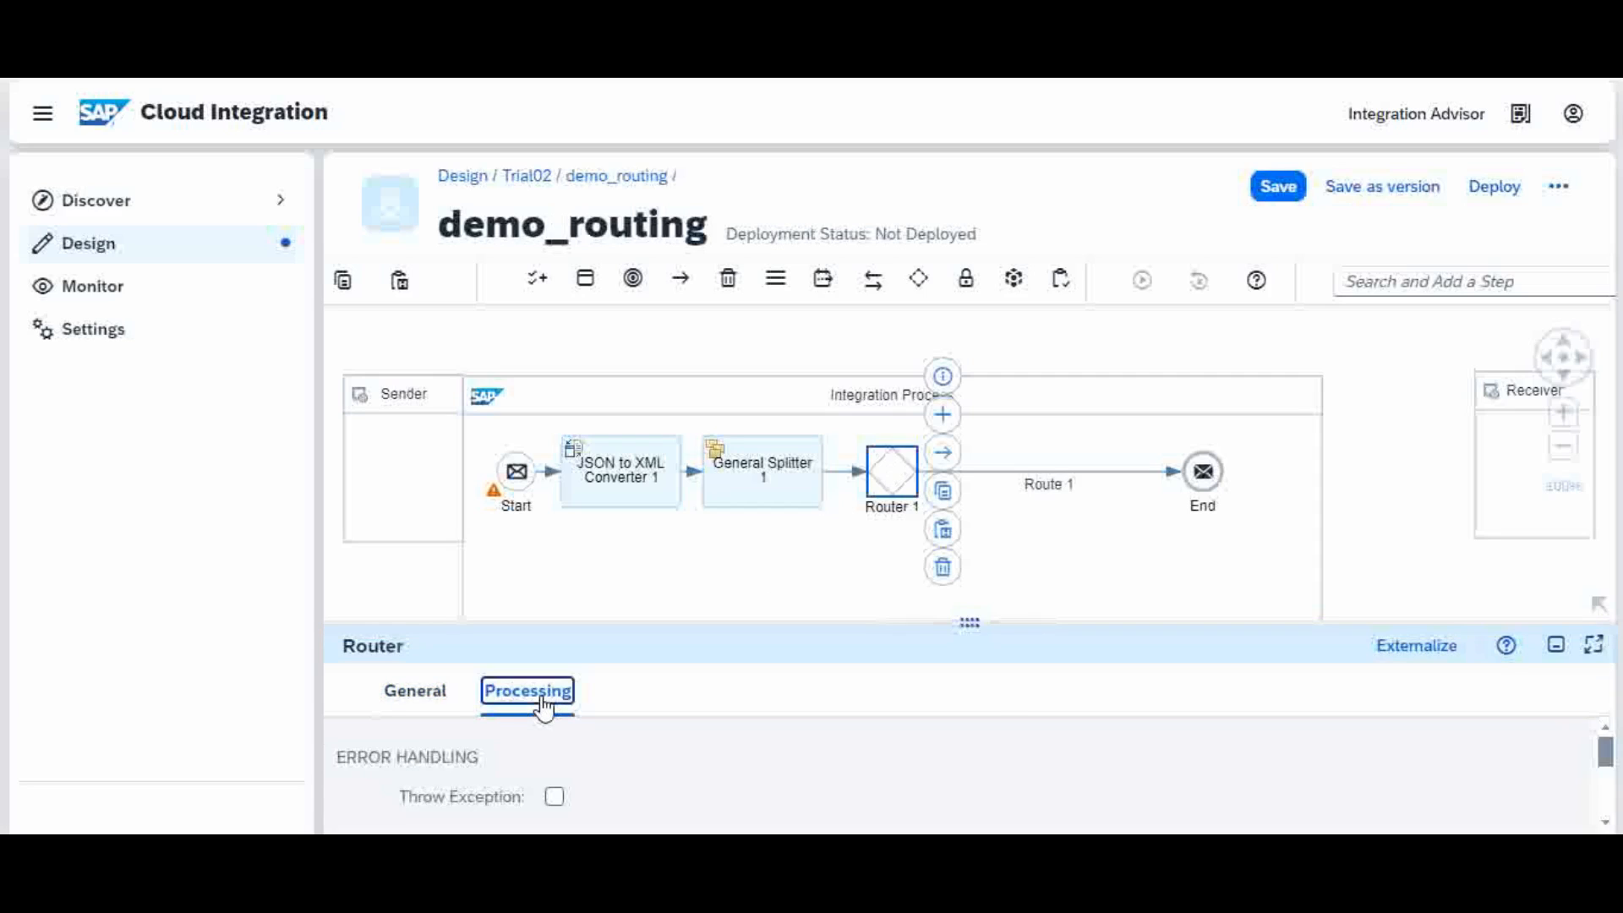
left_click_drag(689, 621, 712, 693)
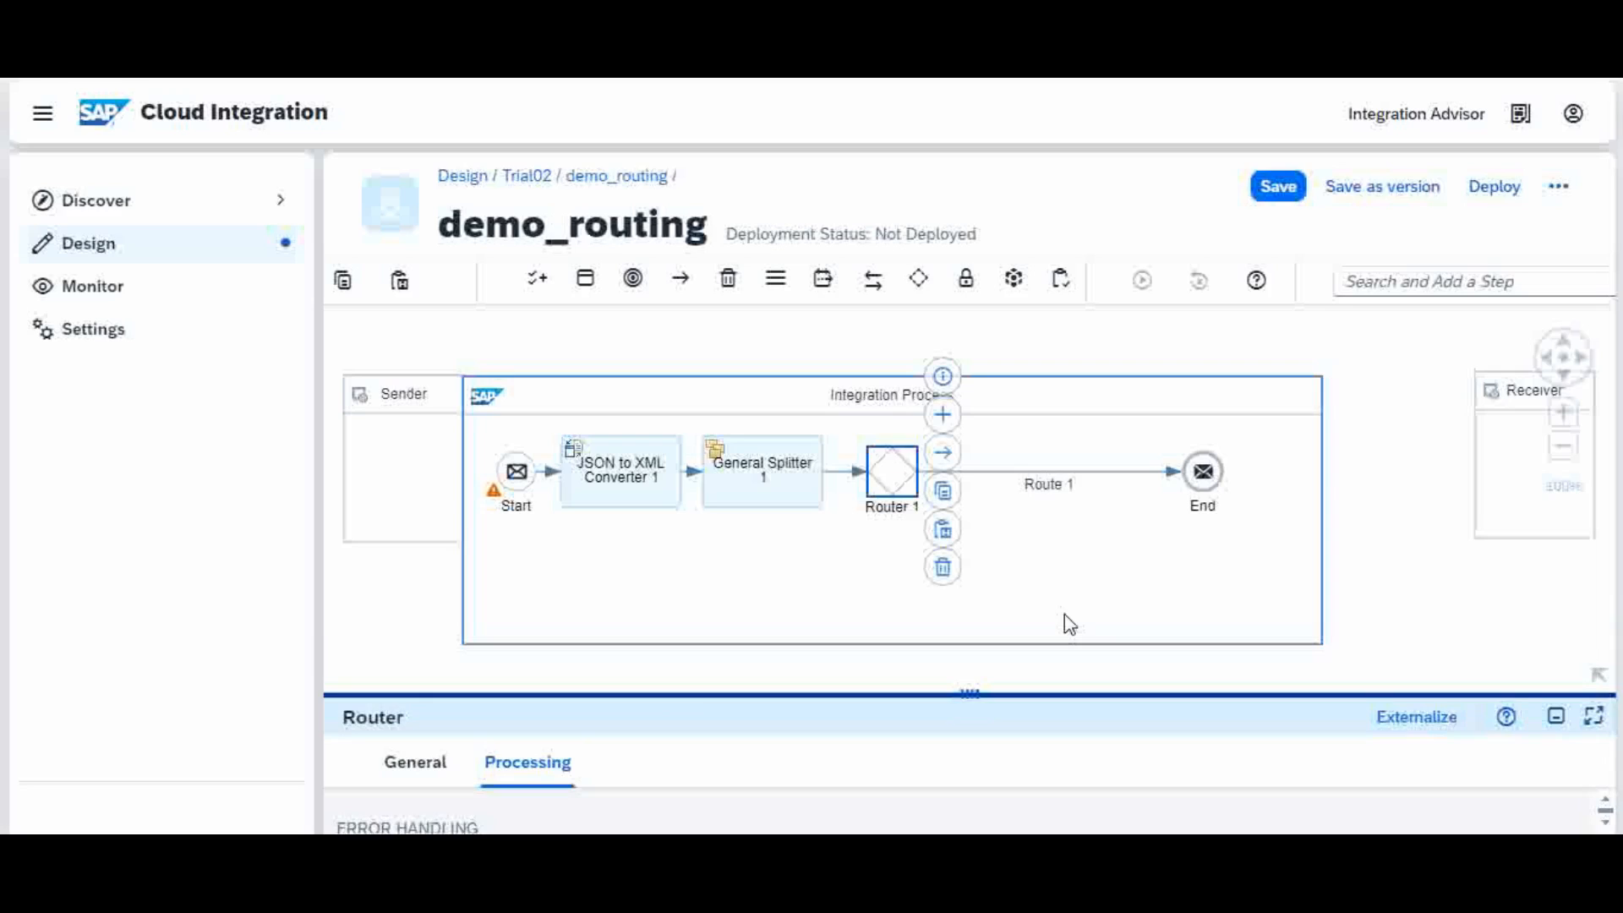
left_click(1214, 578)
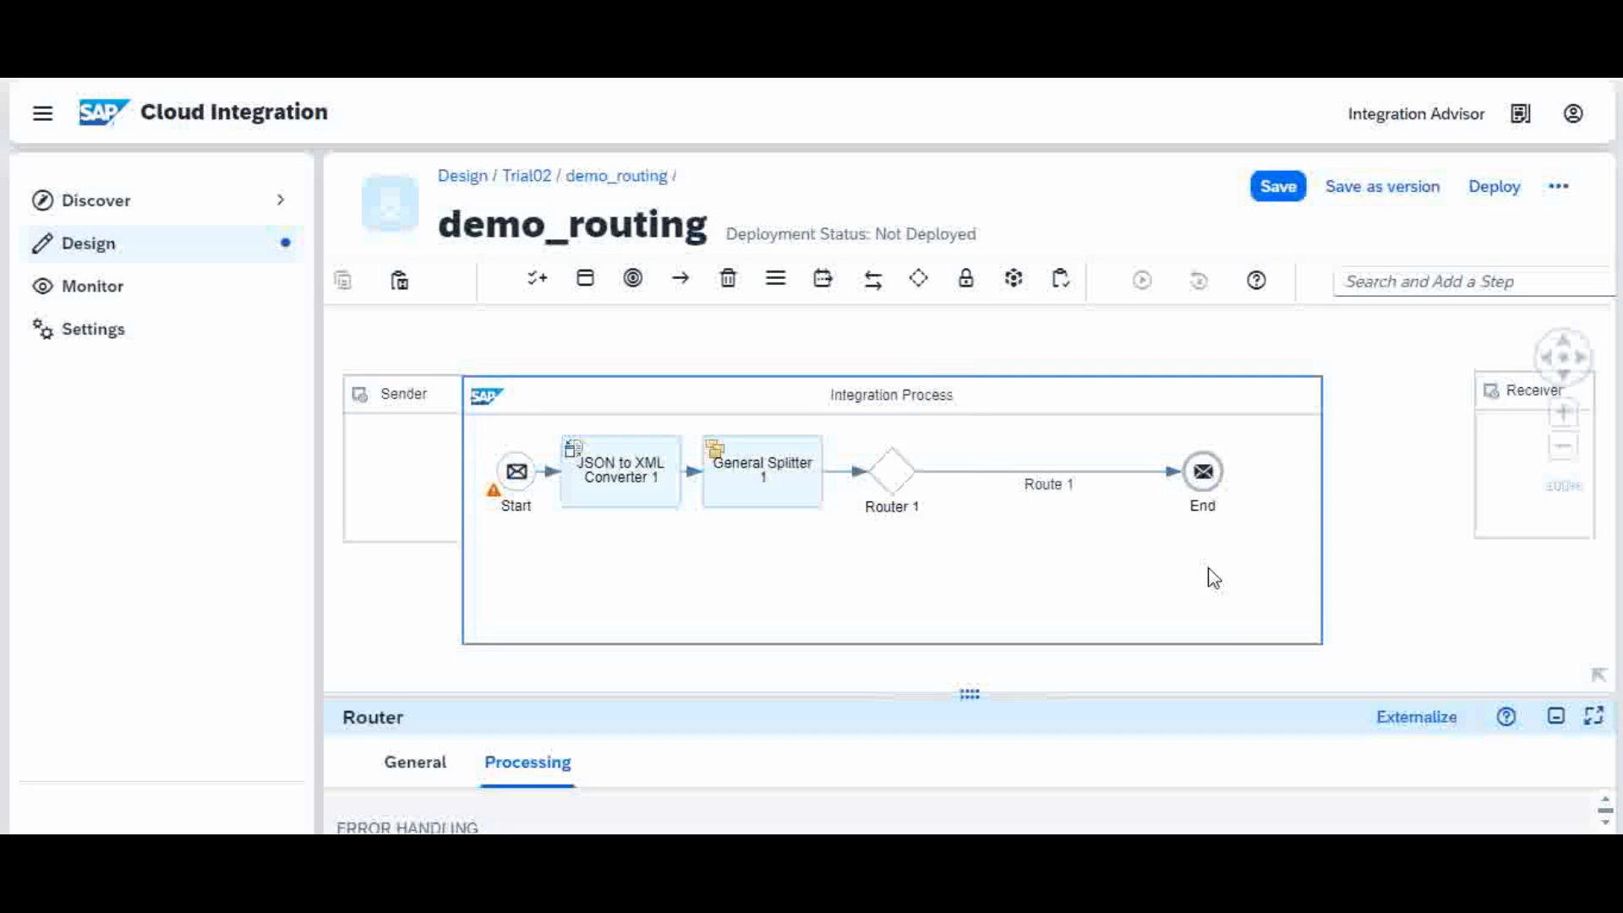
mouse_move(782, 815)
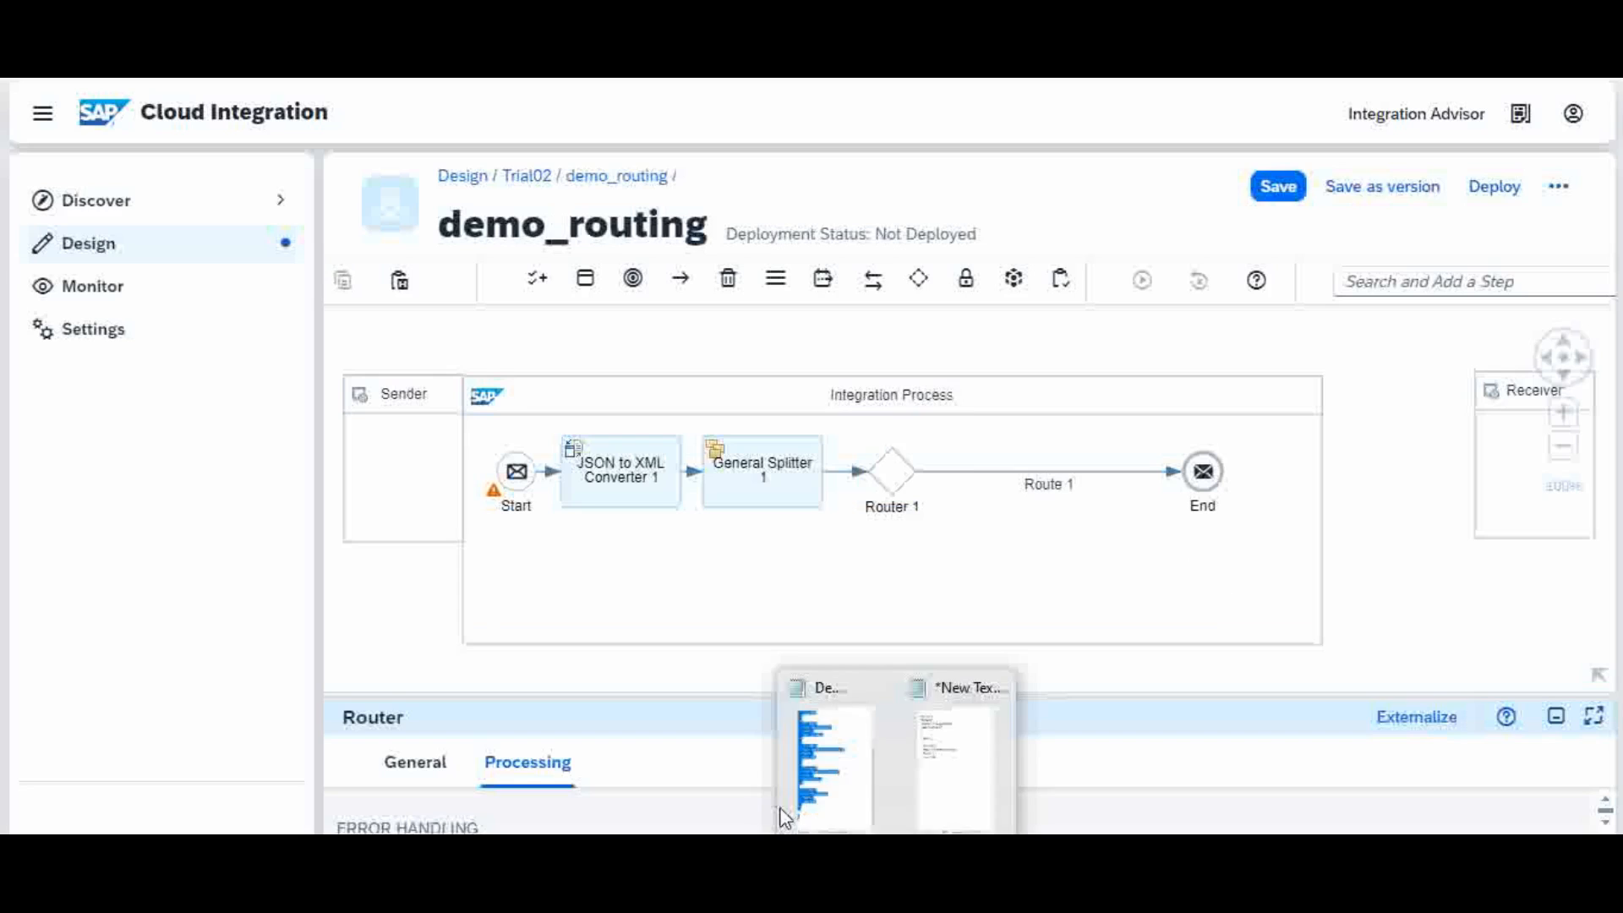
left_click(830, 808)
left_click(218, 686)
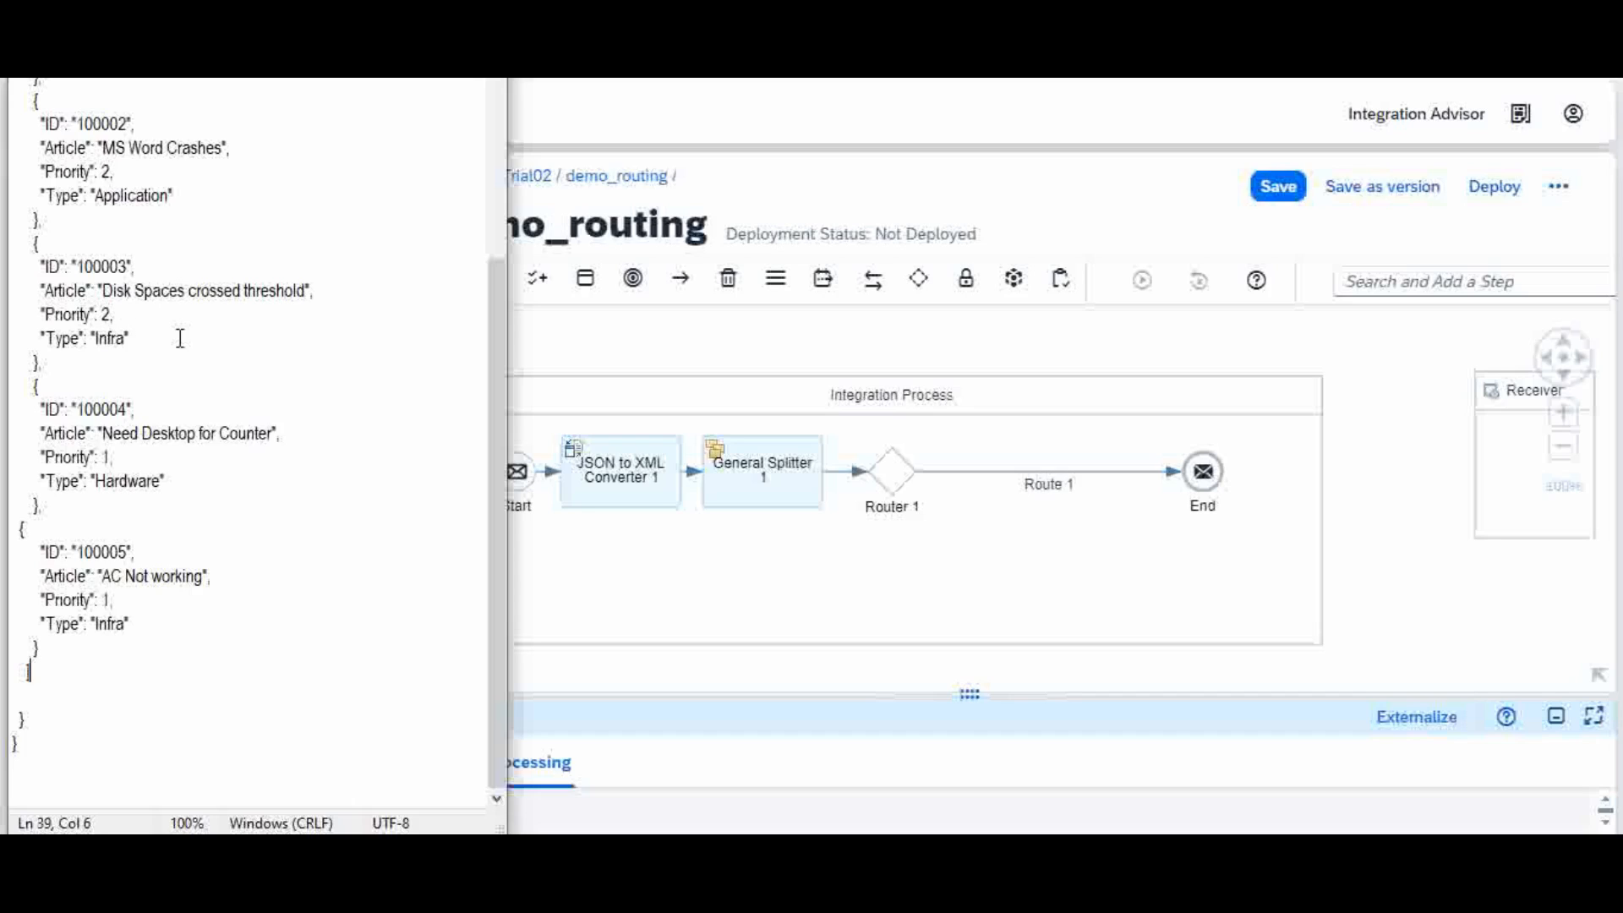
left_click(495, 221)
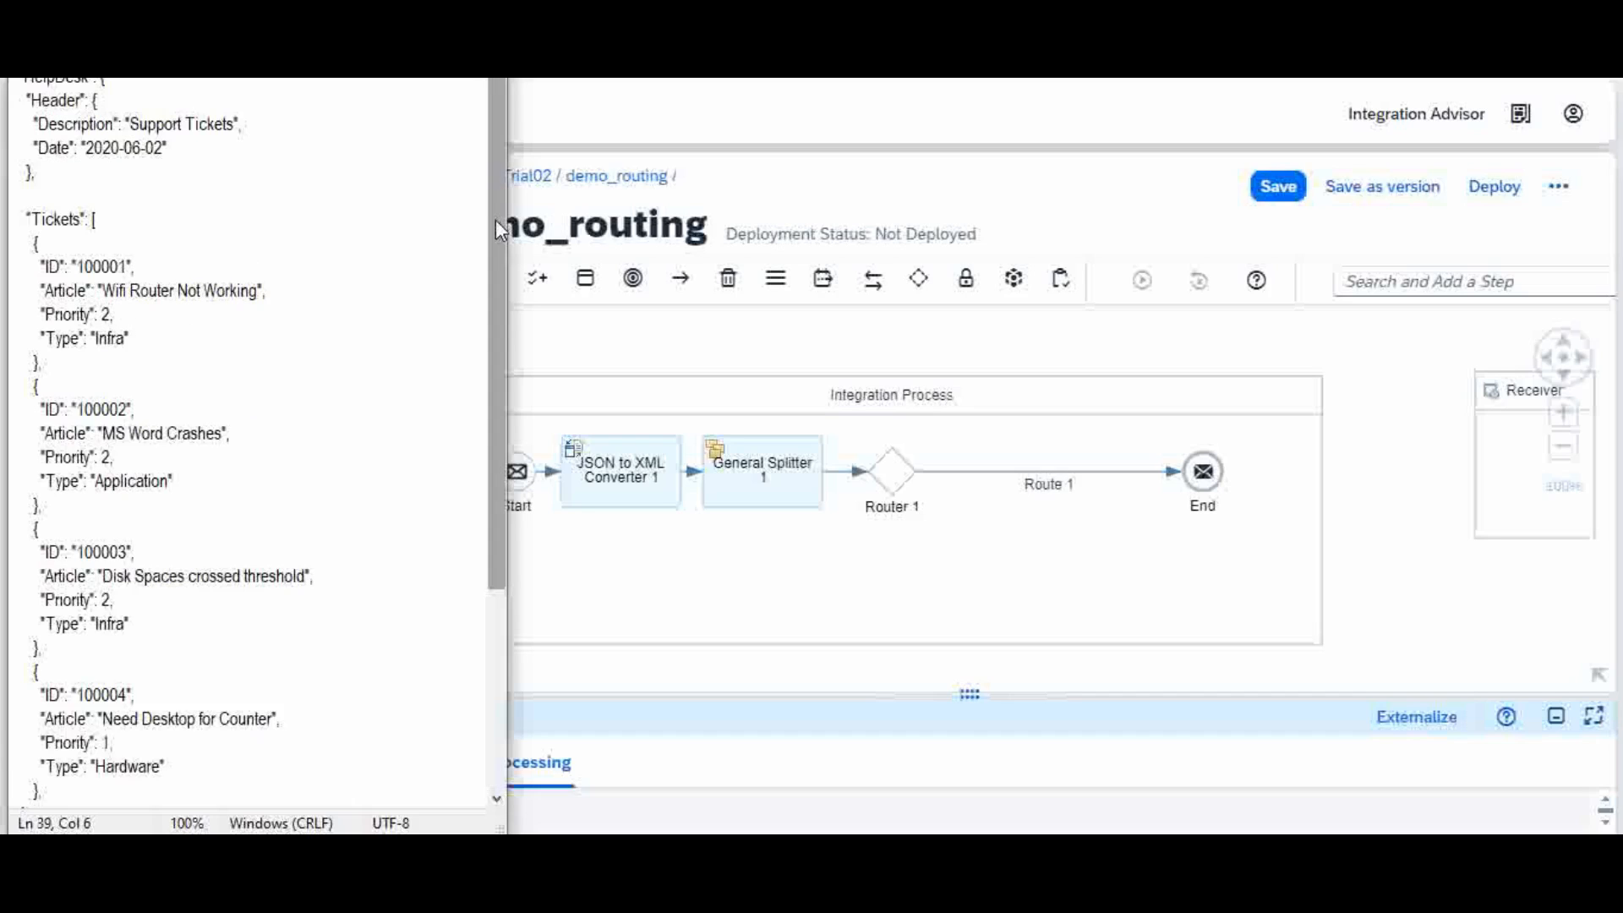
left_click(731, 580)
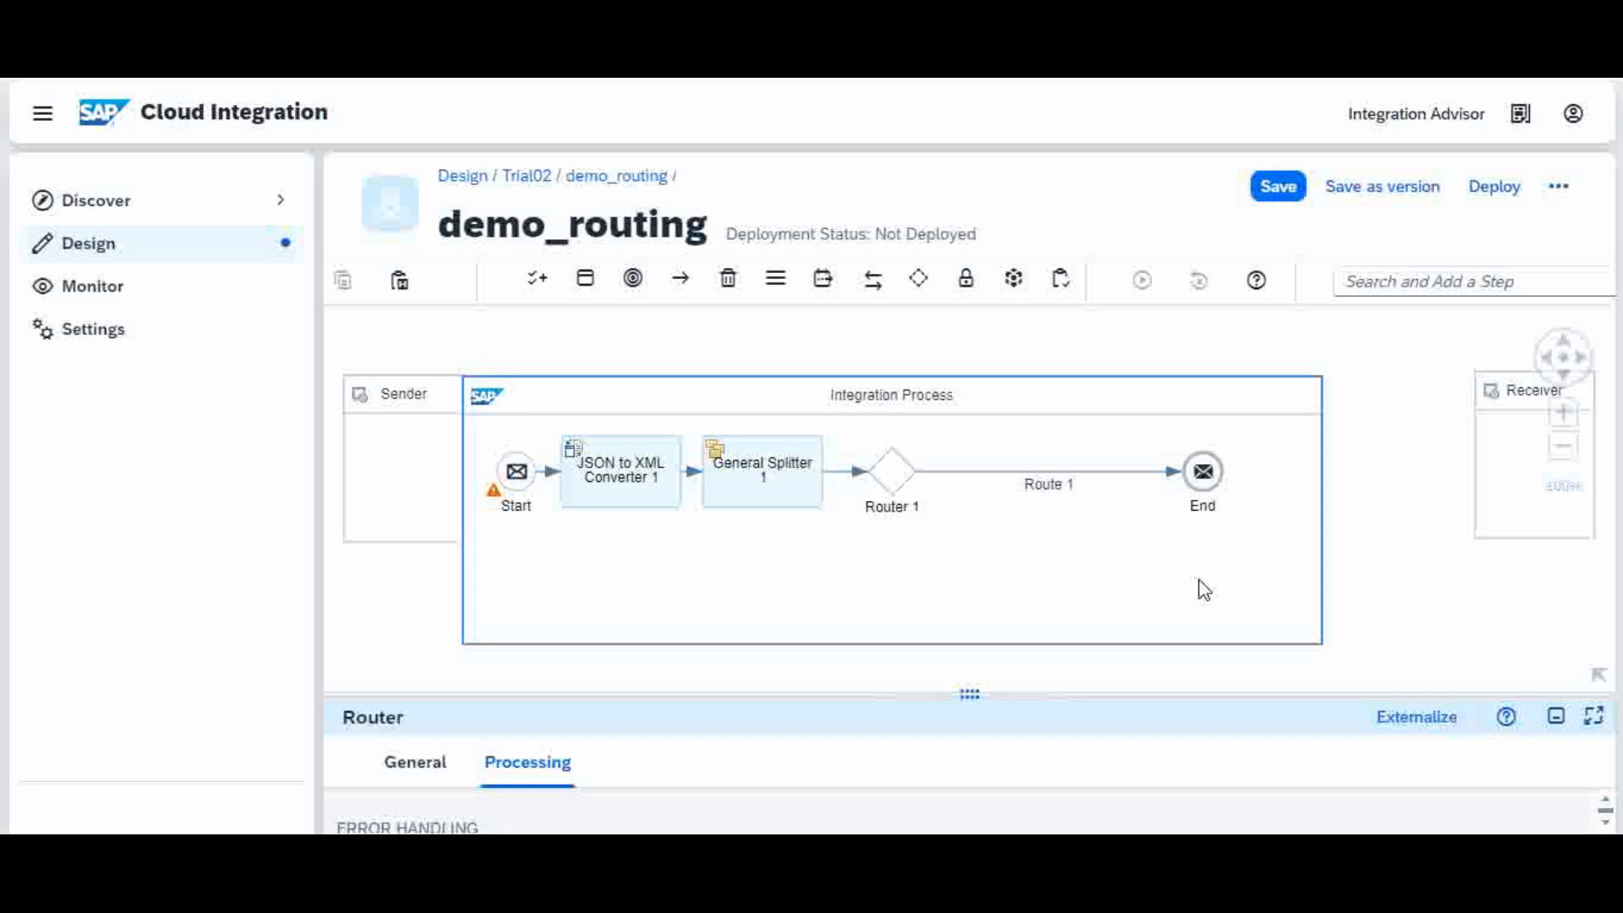
Step: Add two End Message events, End 1 and End 2, stacked below End
left_click(633, 281)
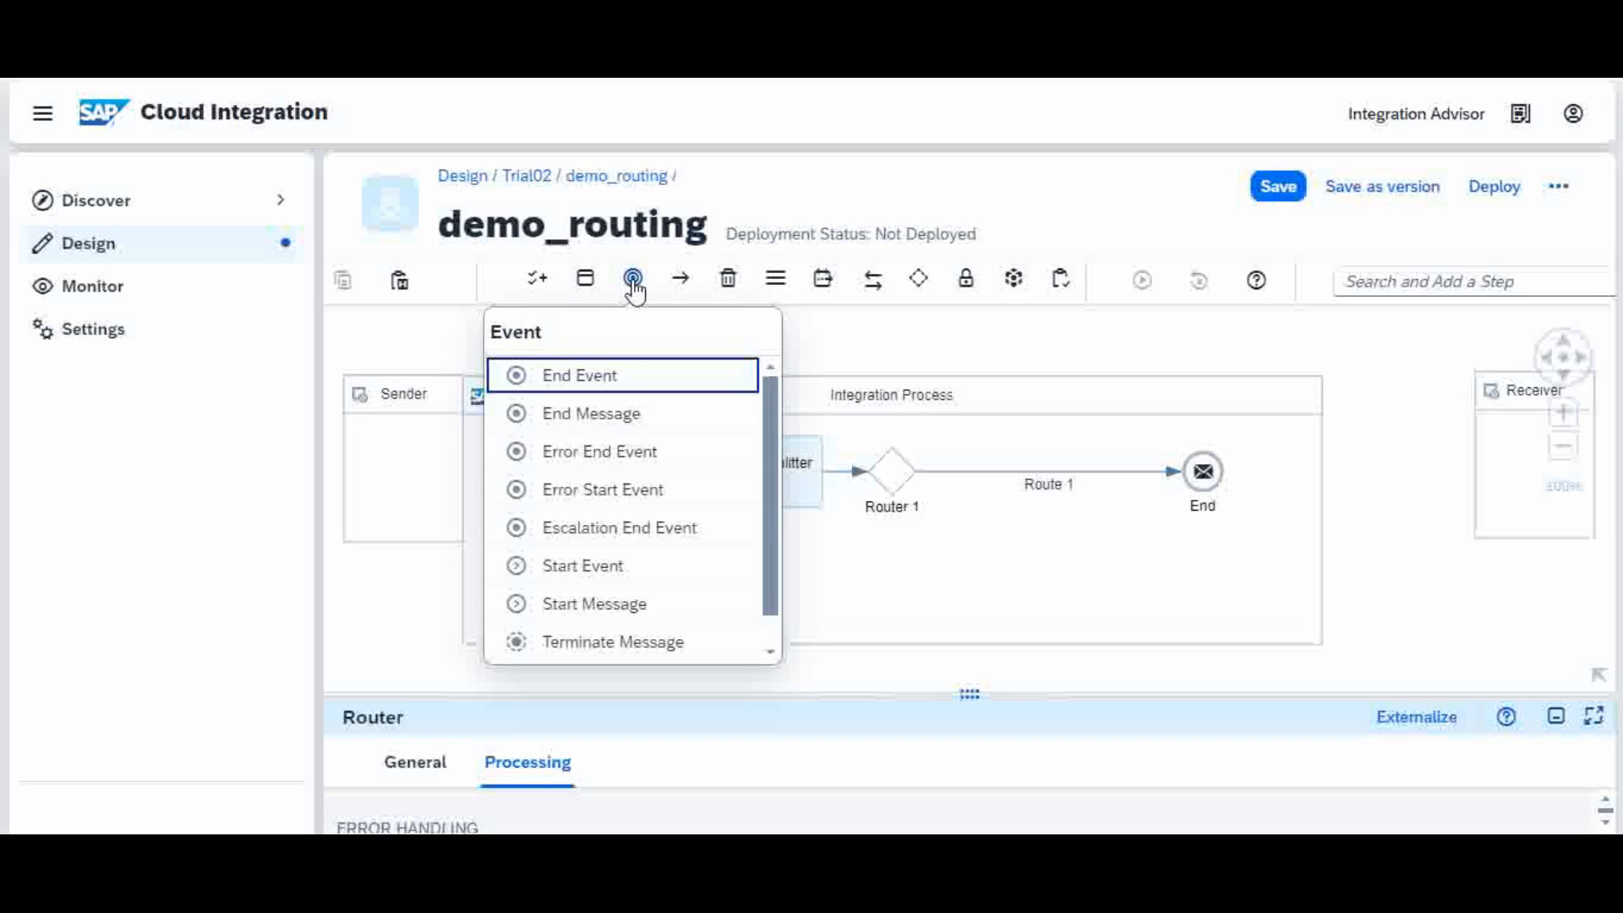
left_click(646, 420)
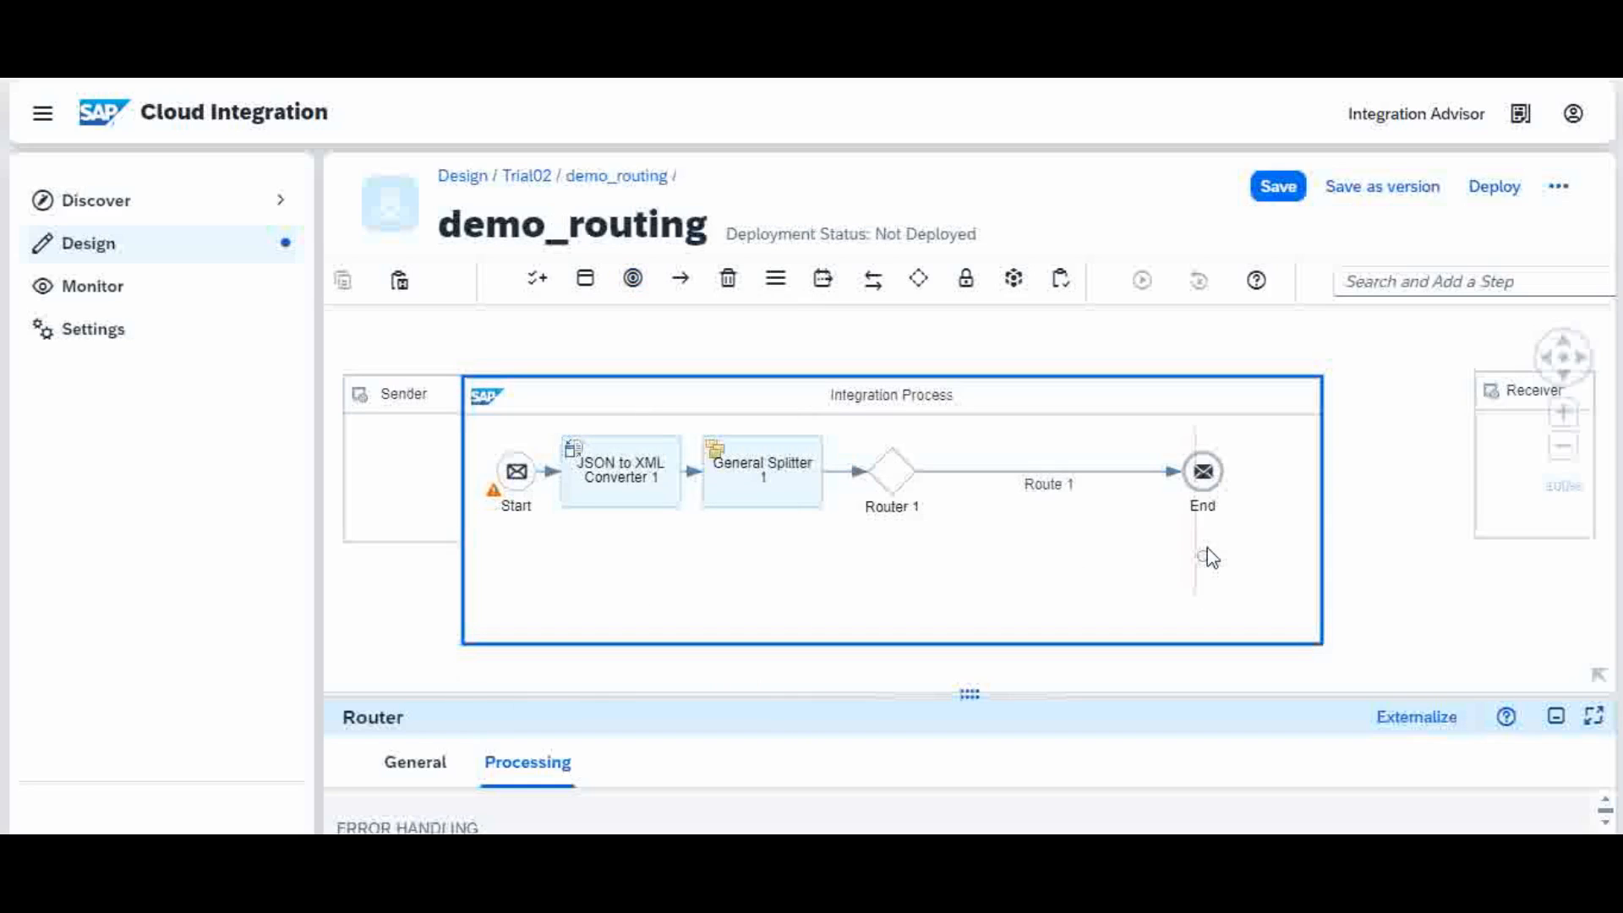
left_click(1206, 556)
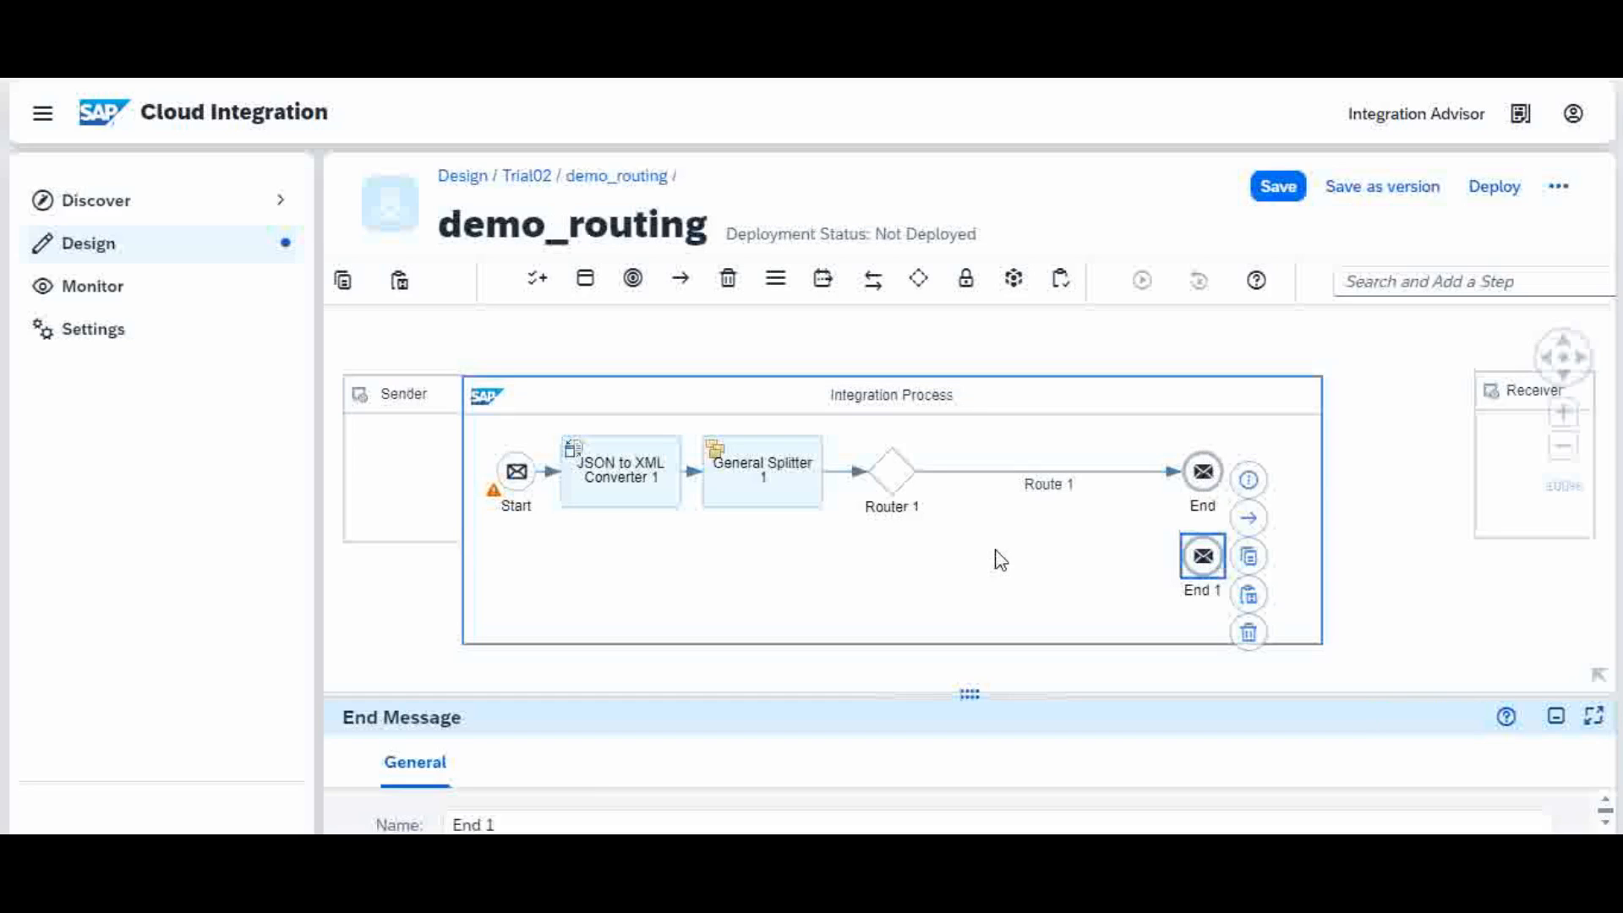
left_click(632, 287)
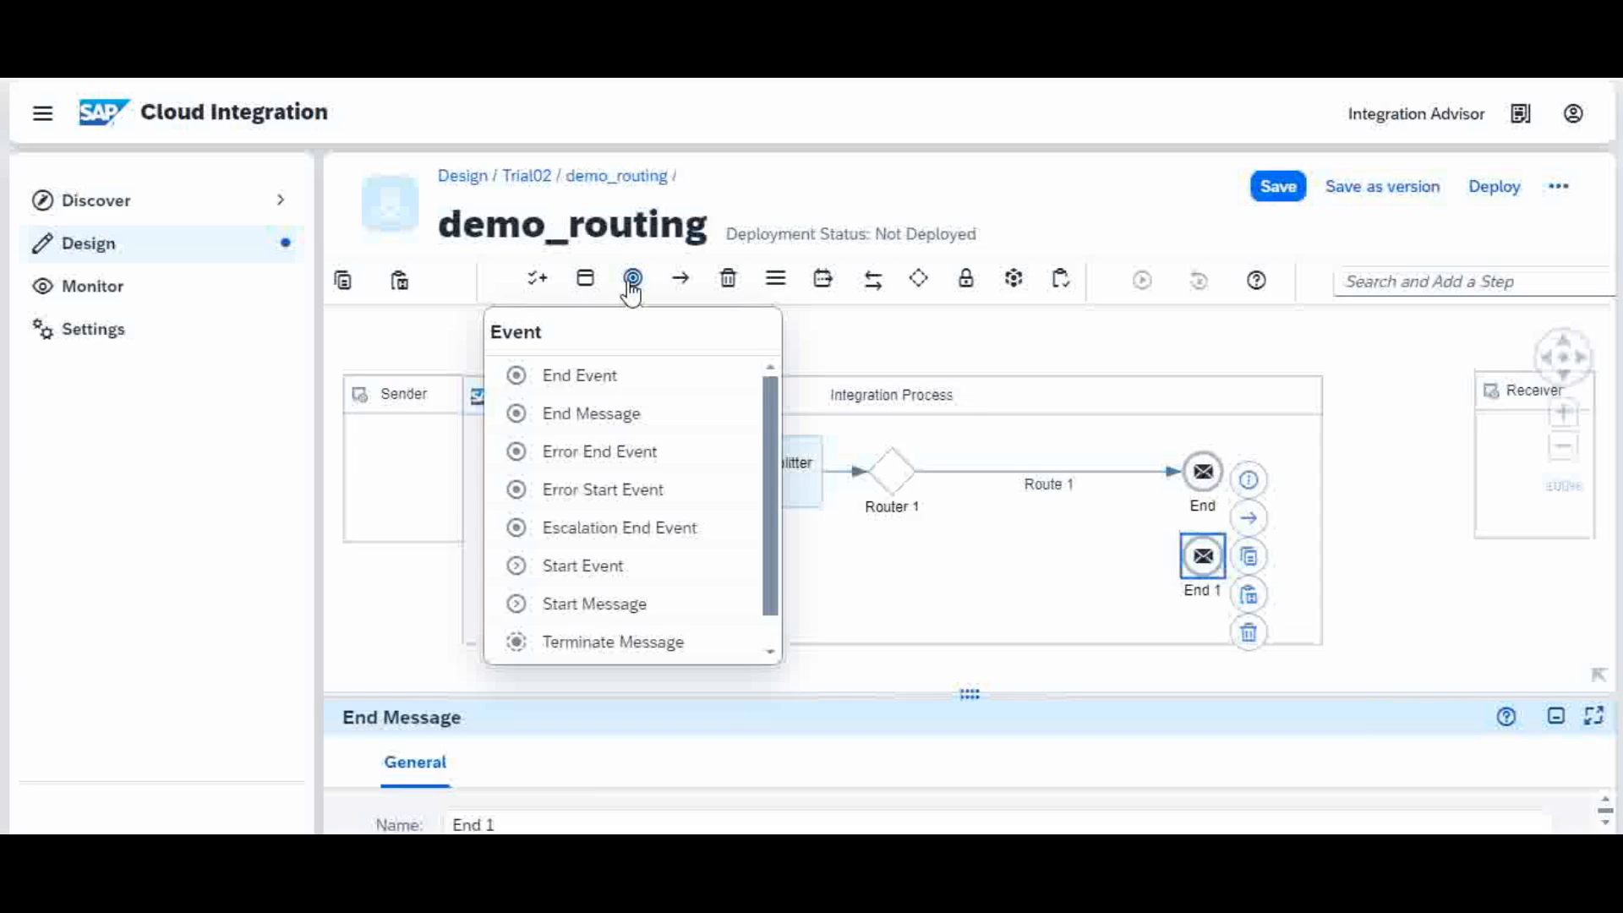
left_click(617, 427)
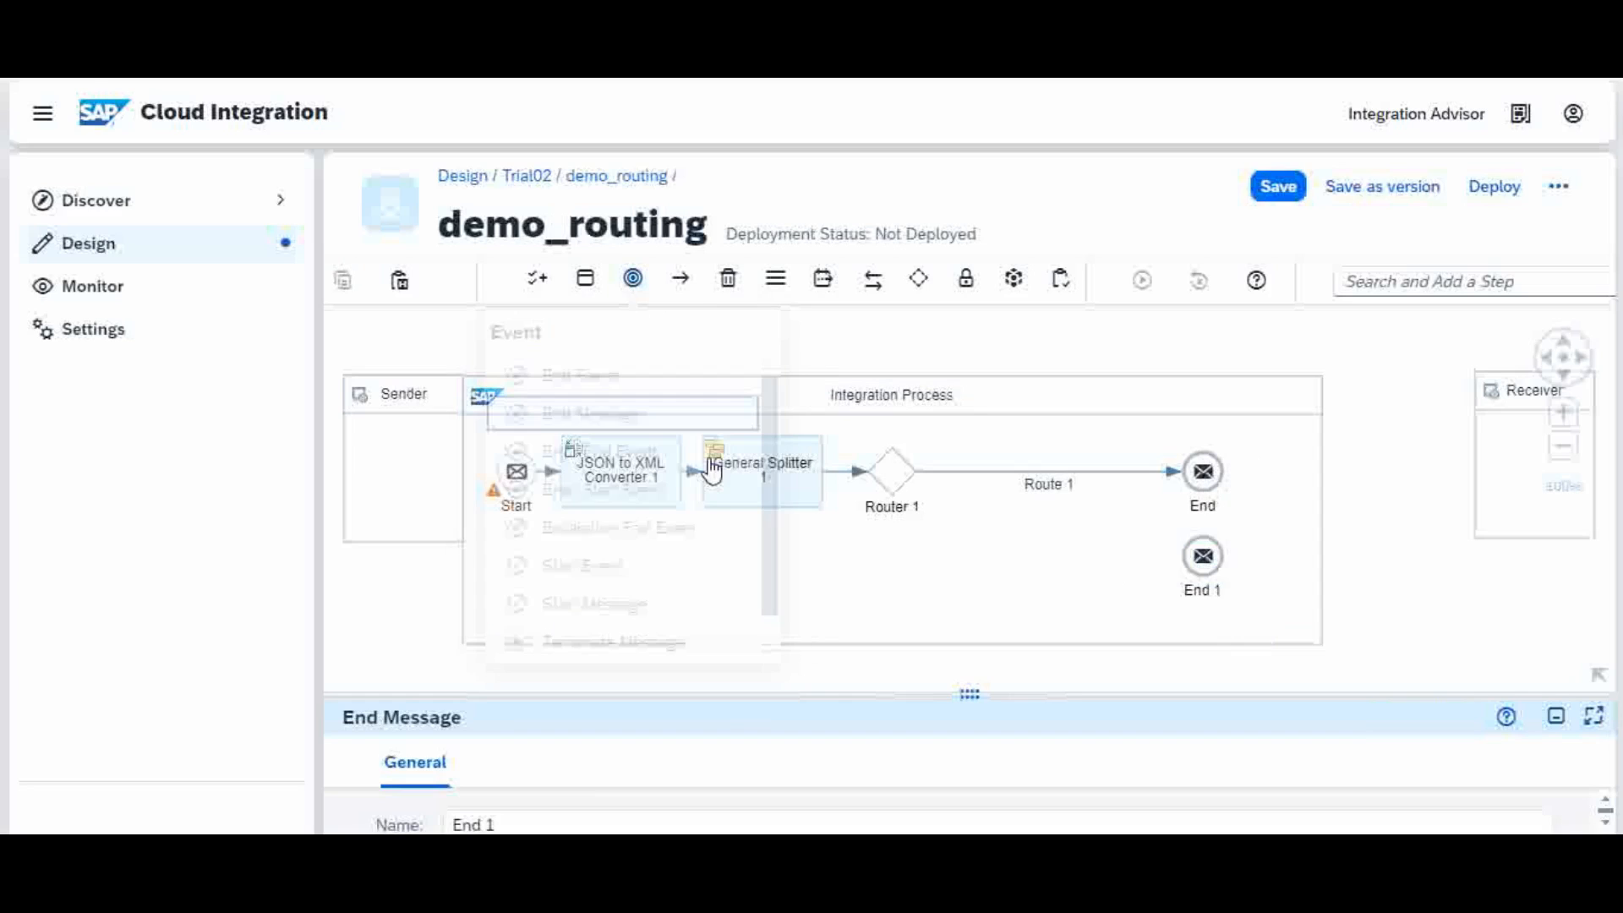
left_click(1203, 622)
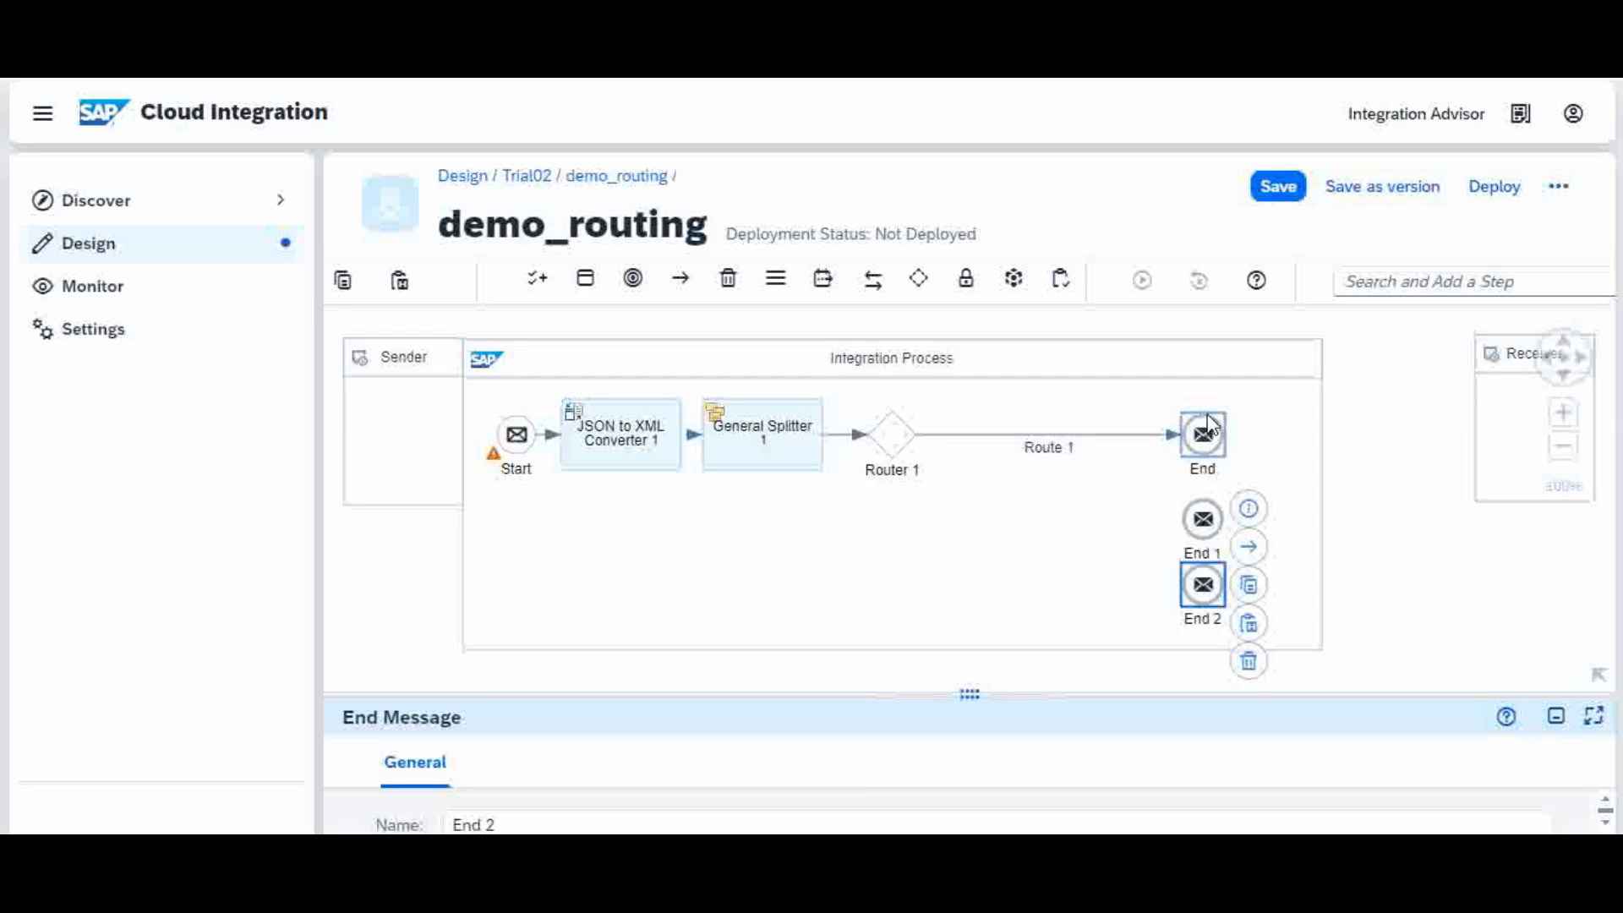
Step: Nudge End and End 1 upward so the end events line up under each other
left_click_drag(1211, 438, 1208, 414)
left_click_drag(1206, 520, 1204, 490)
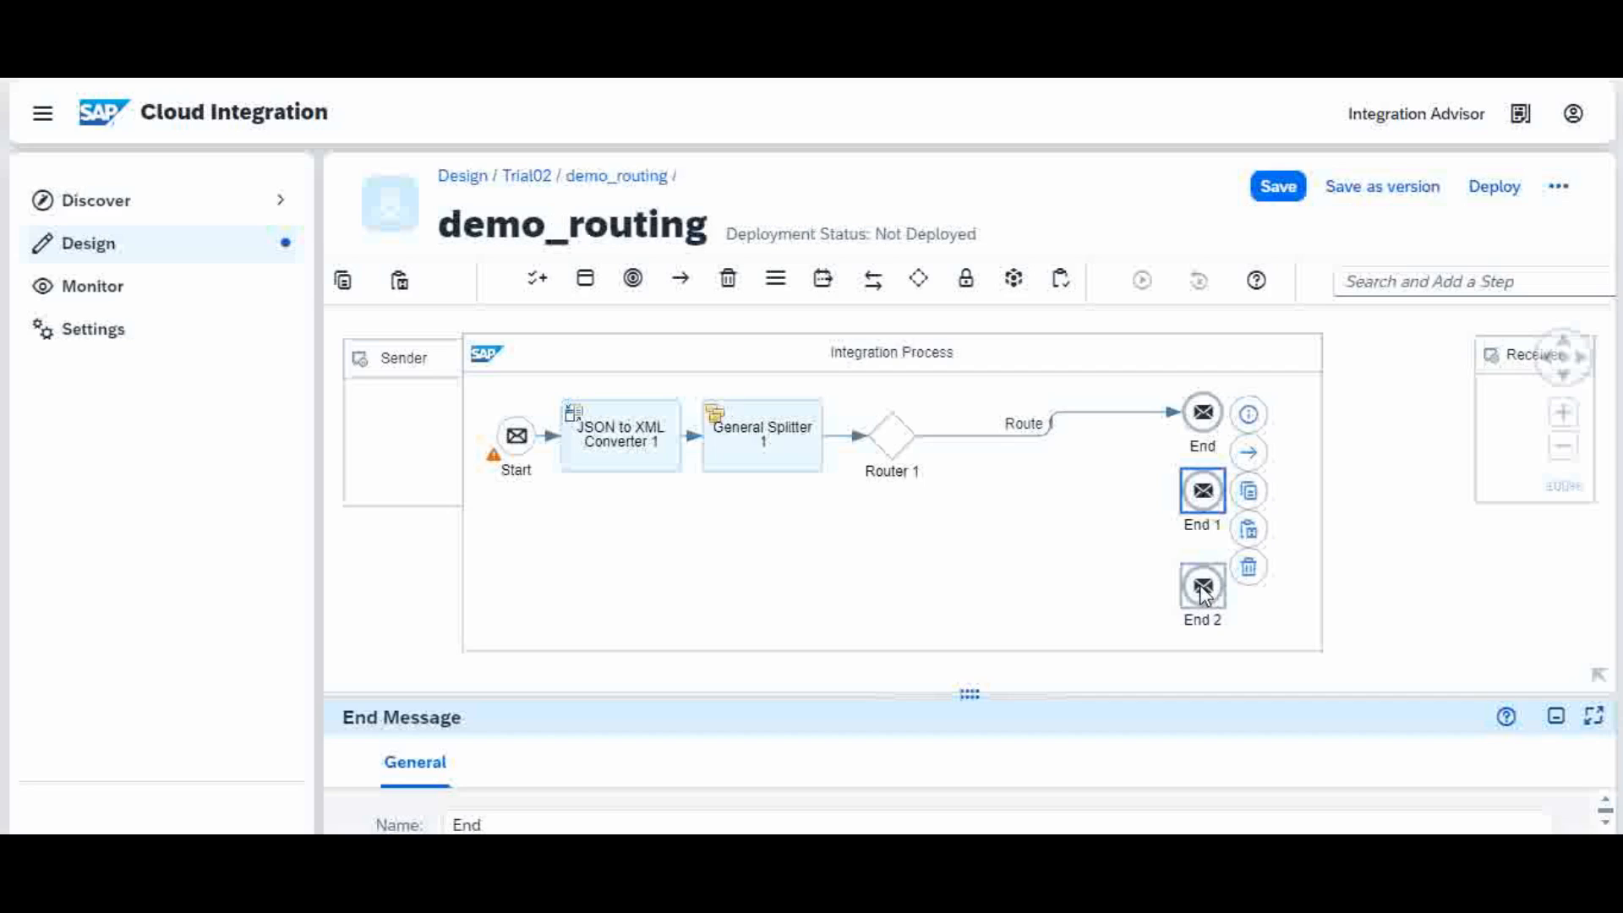
left_click(973, 558)
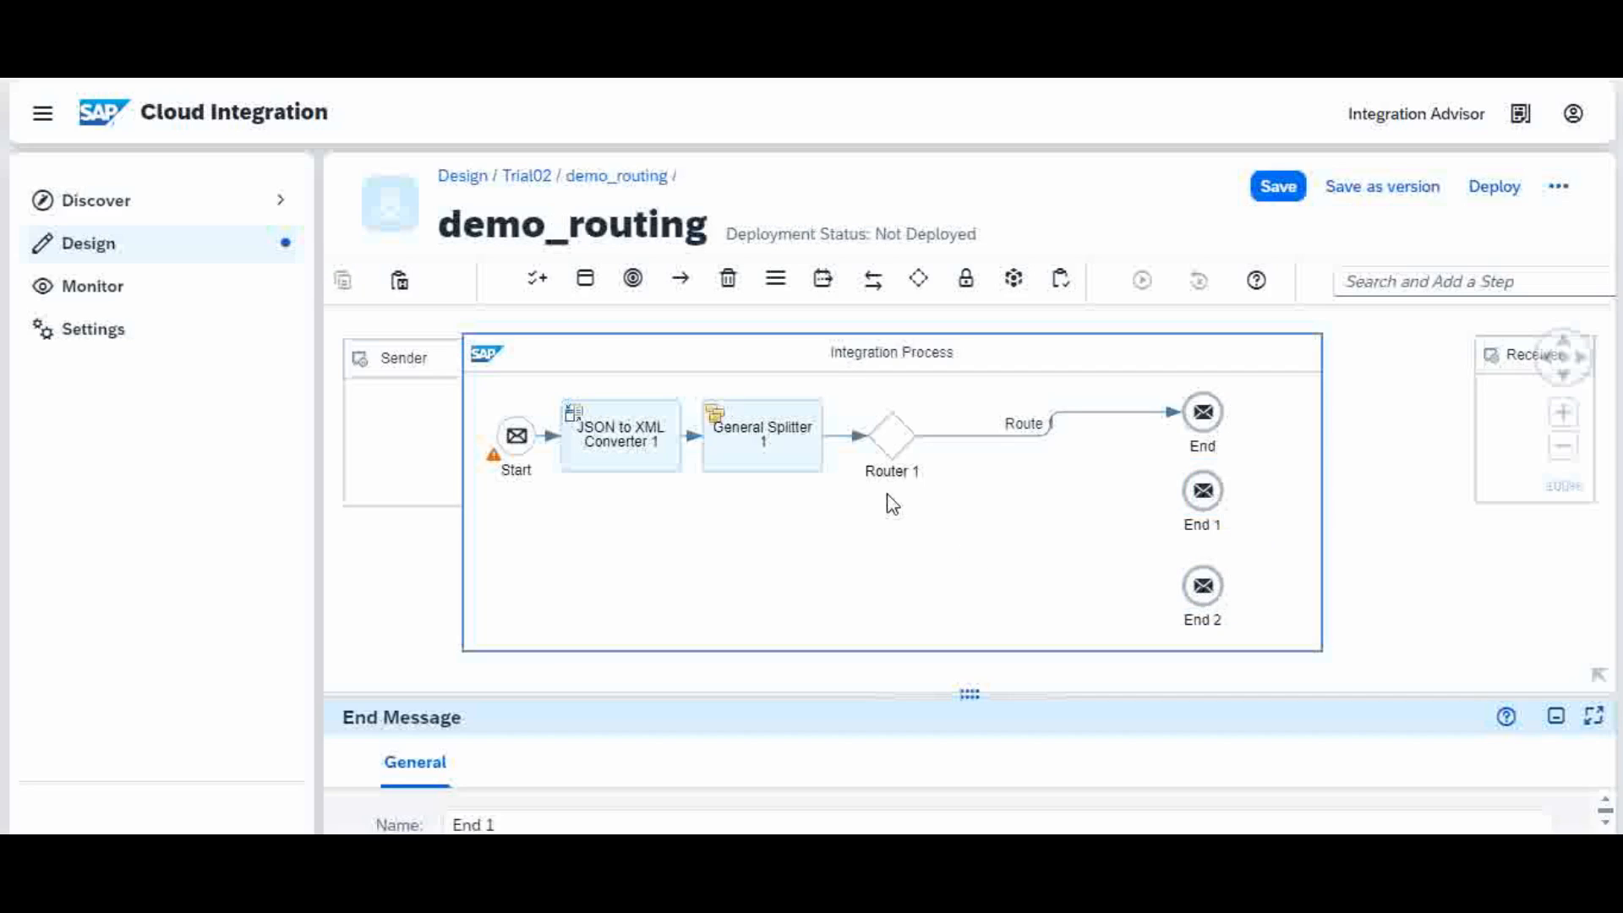
left_click(898, 438)
Step: Connect Router 1 to End 1 and End 2, creating Route 2 and Route 3
left_click_drag(947, 421, 1197, 490)
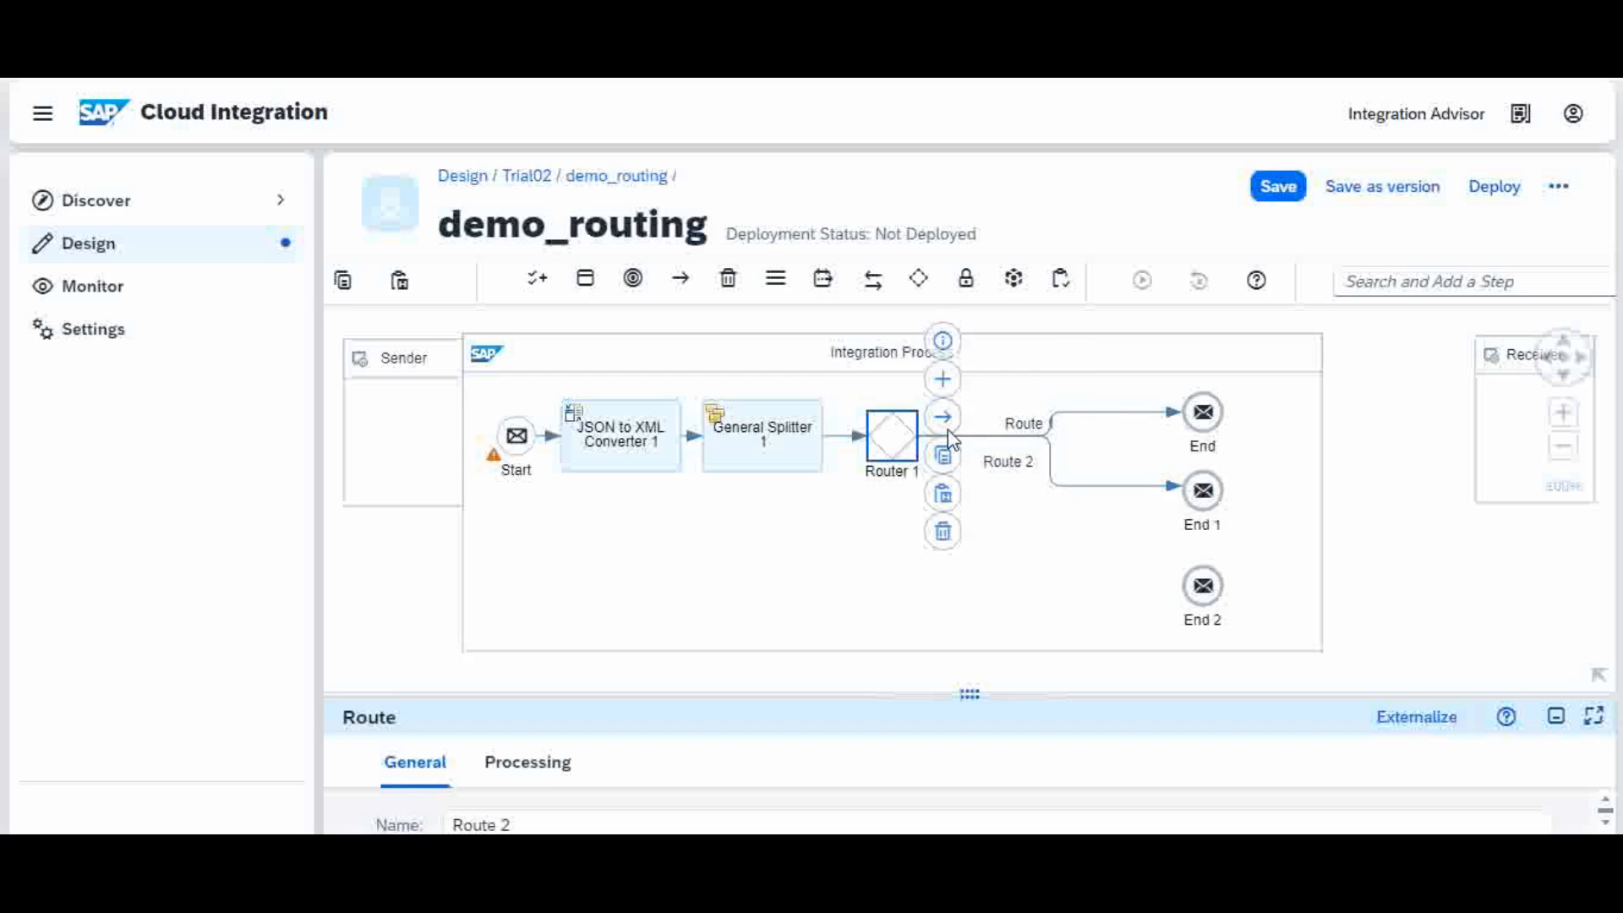
left_click_drag(943, 418, 1211, 589)
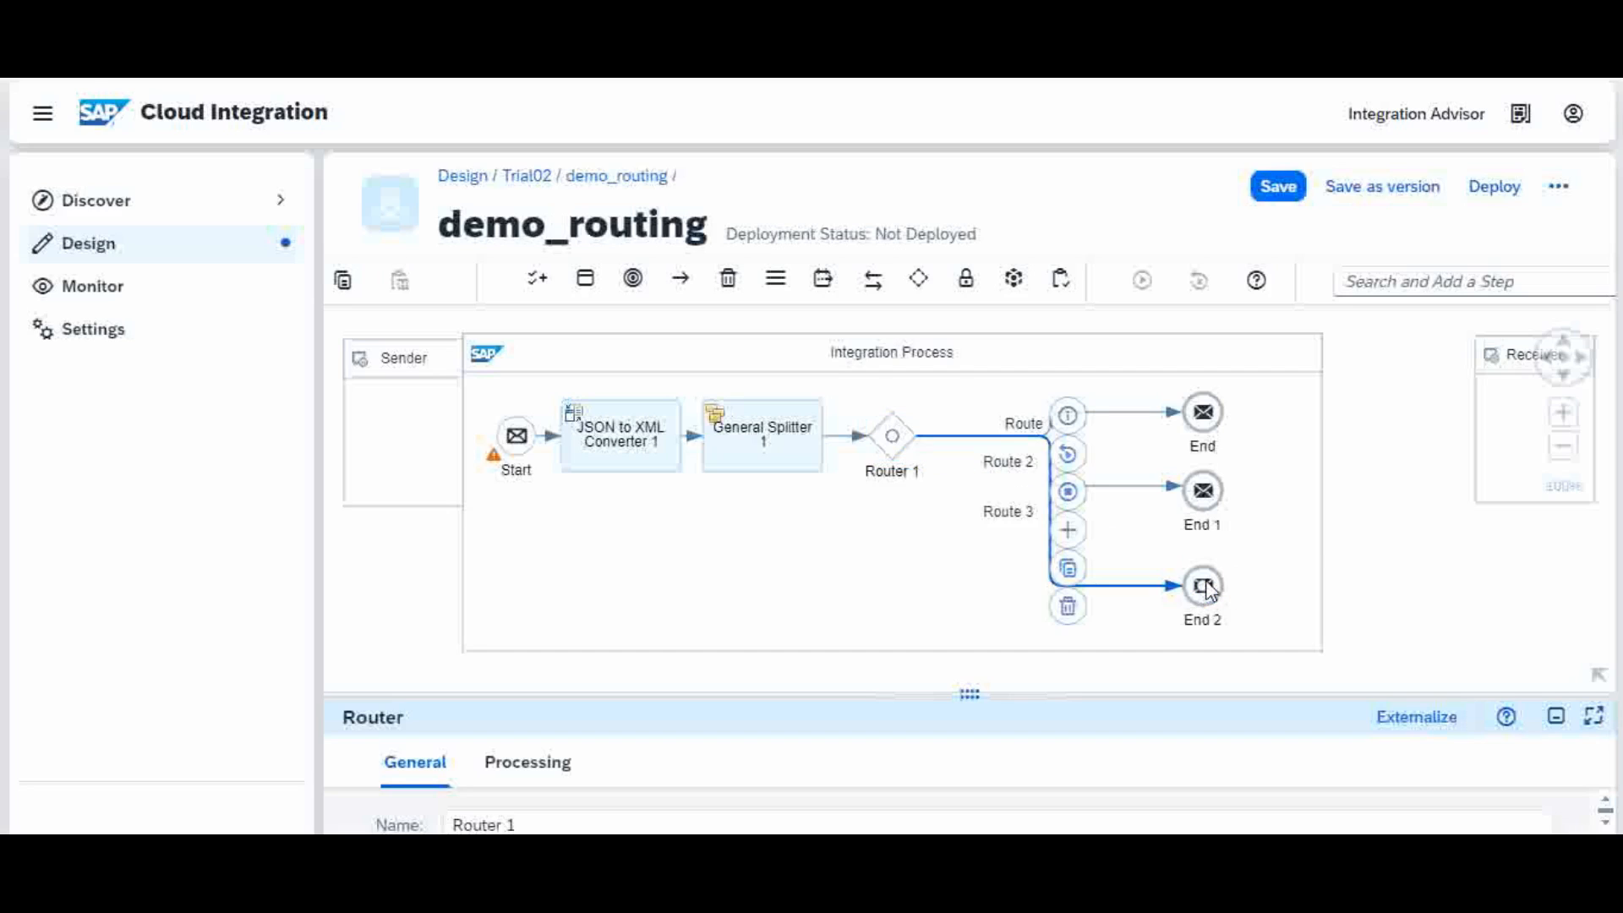
left_click(1205, 416)
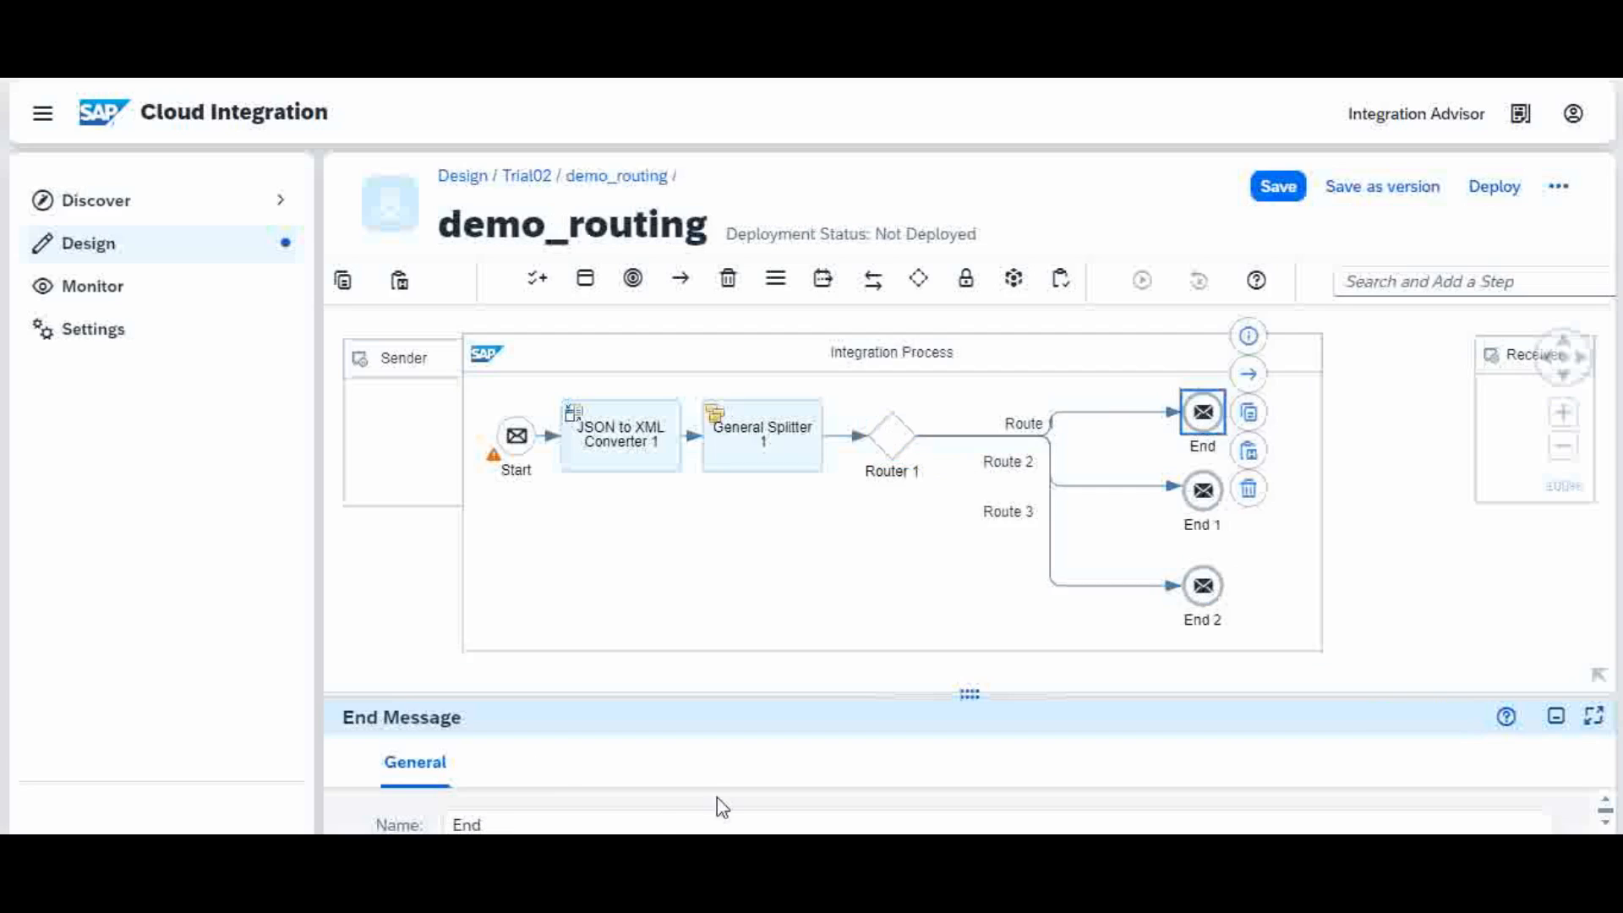
Step: Rename End to 'Infra' and End 1 to 'Apps'
left_click(523, 817)
key("BackSpace")
key("BackSpace")
key("BackSpace")
type("Infra")
left_click(1210, 499)
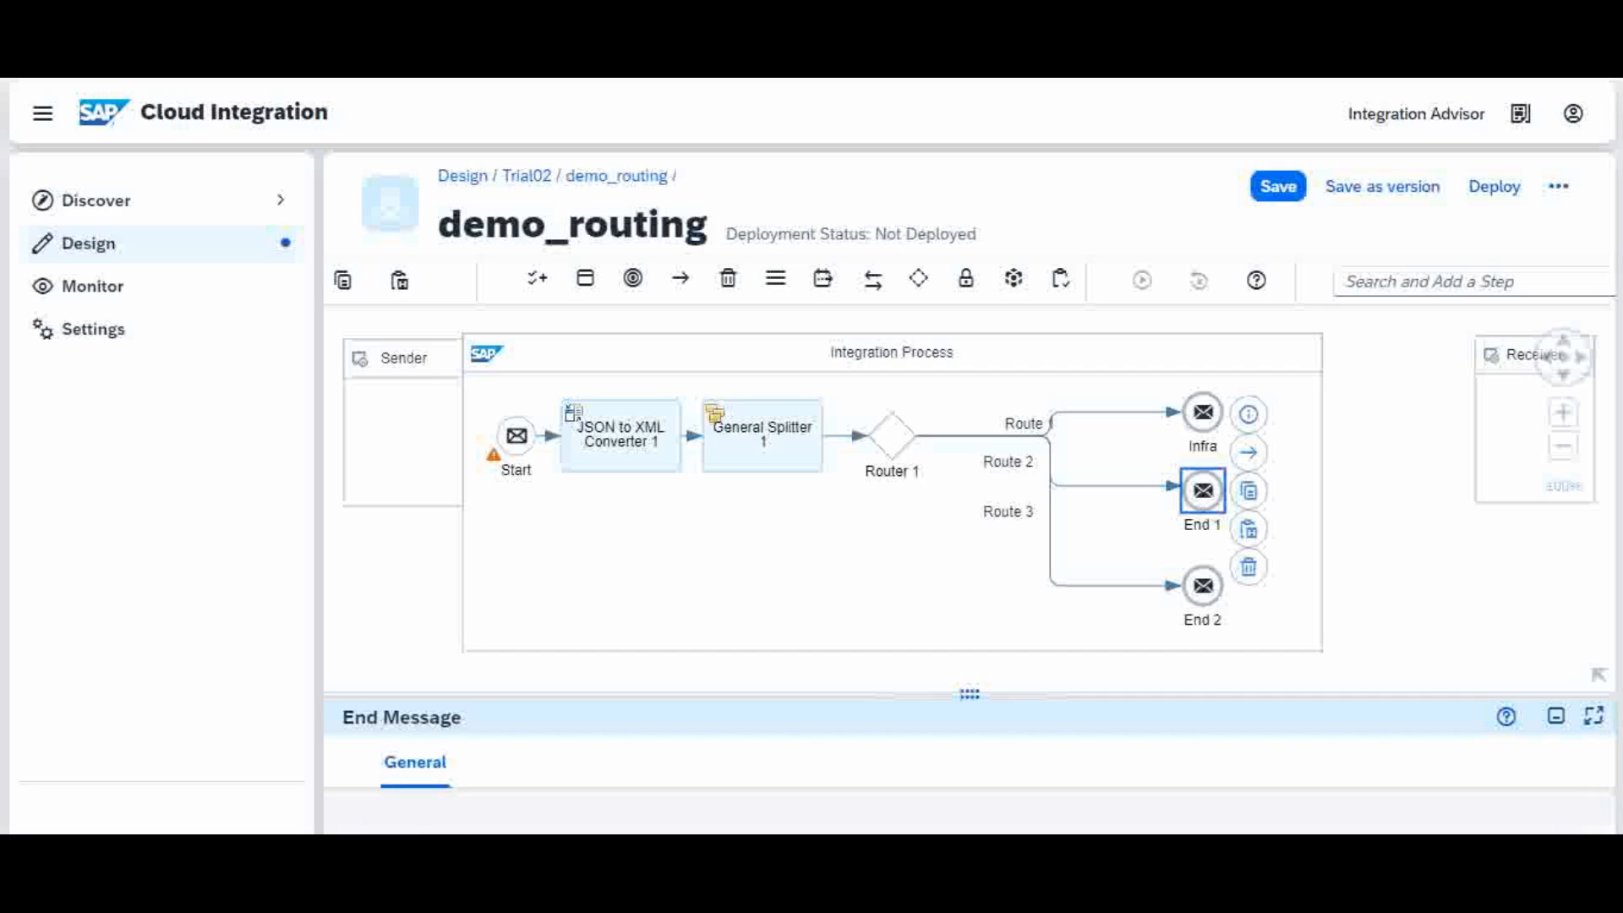
left_click(519, 826)
key("BackSpace")
key("BackSpace")
key("BackSpace")
key("BackSpace")
key("BackSpace")
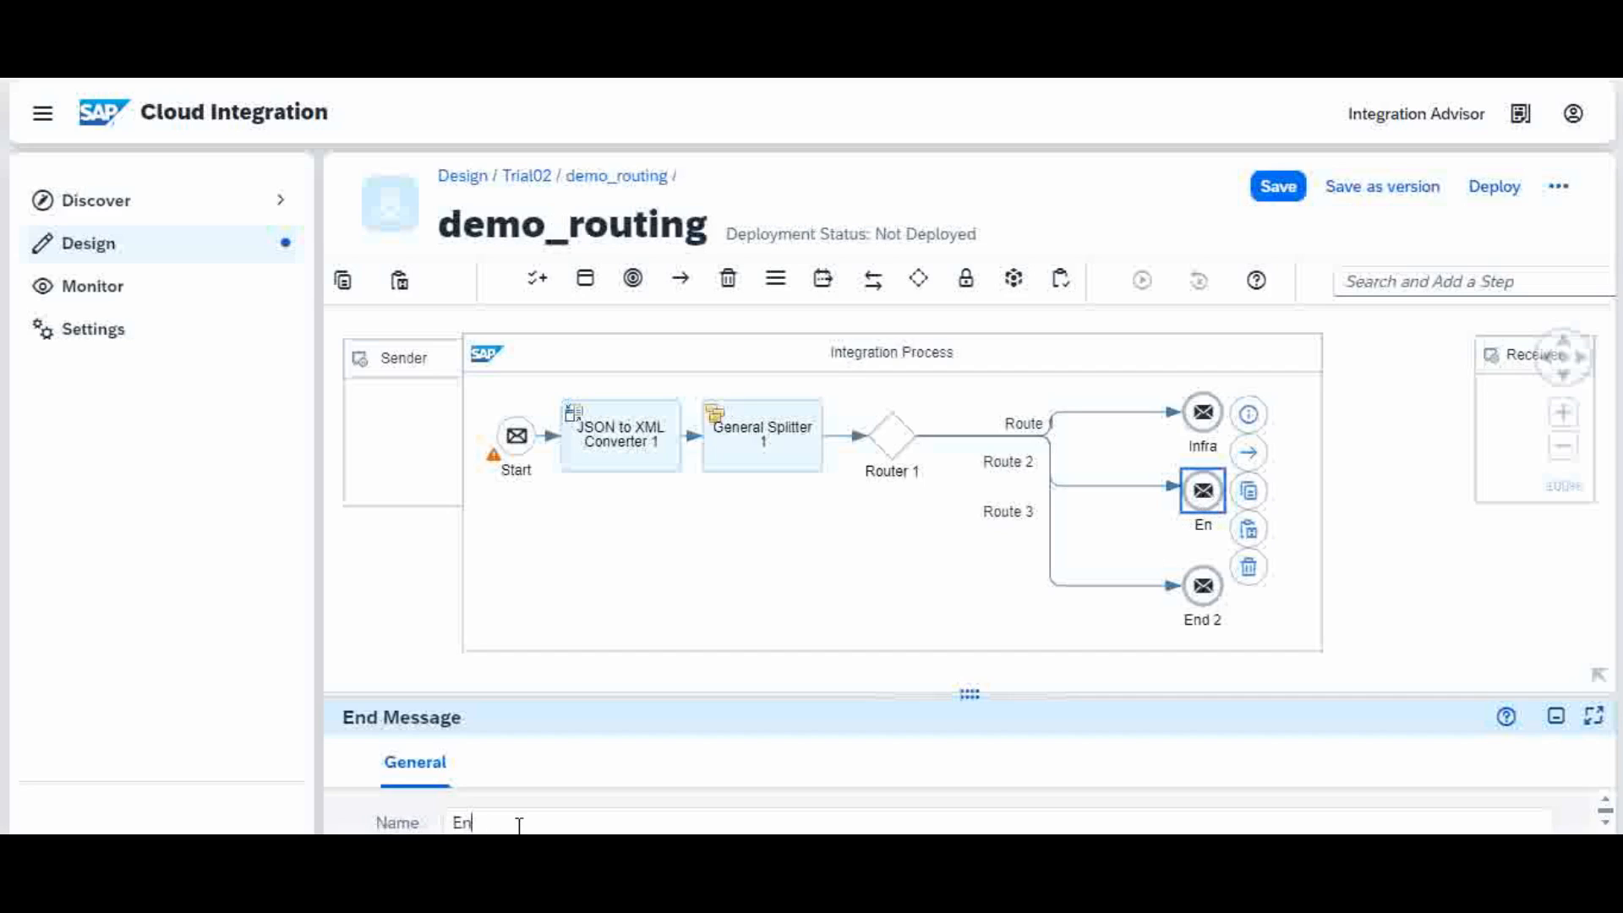
type("Apps")
Step: Rename End 2 to 'default' and save demo_routing
left_click(1207, 589)
left_click(522, 822)
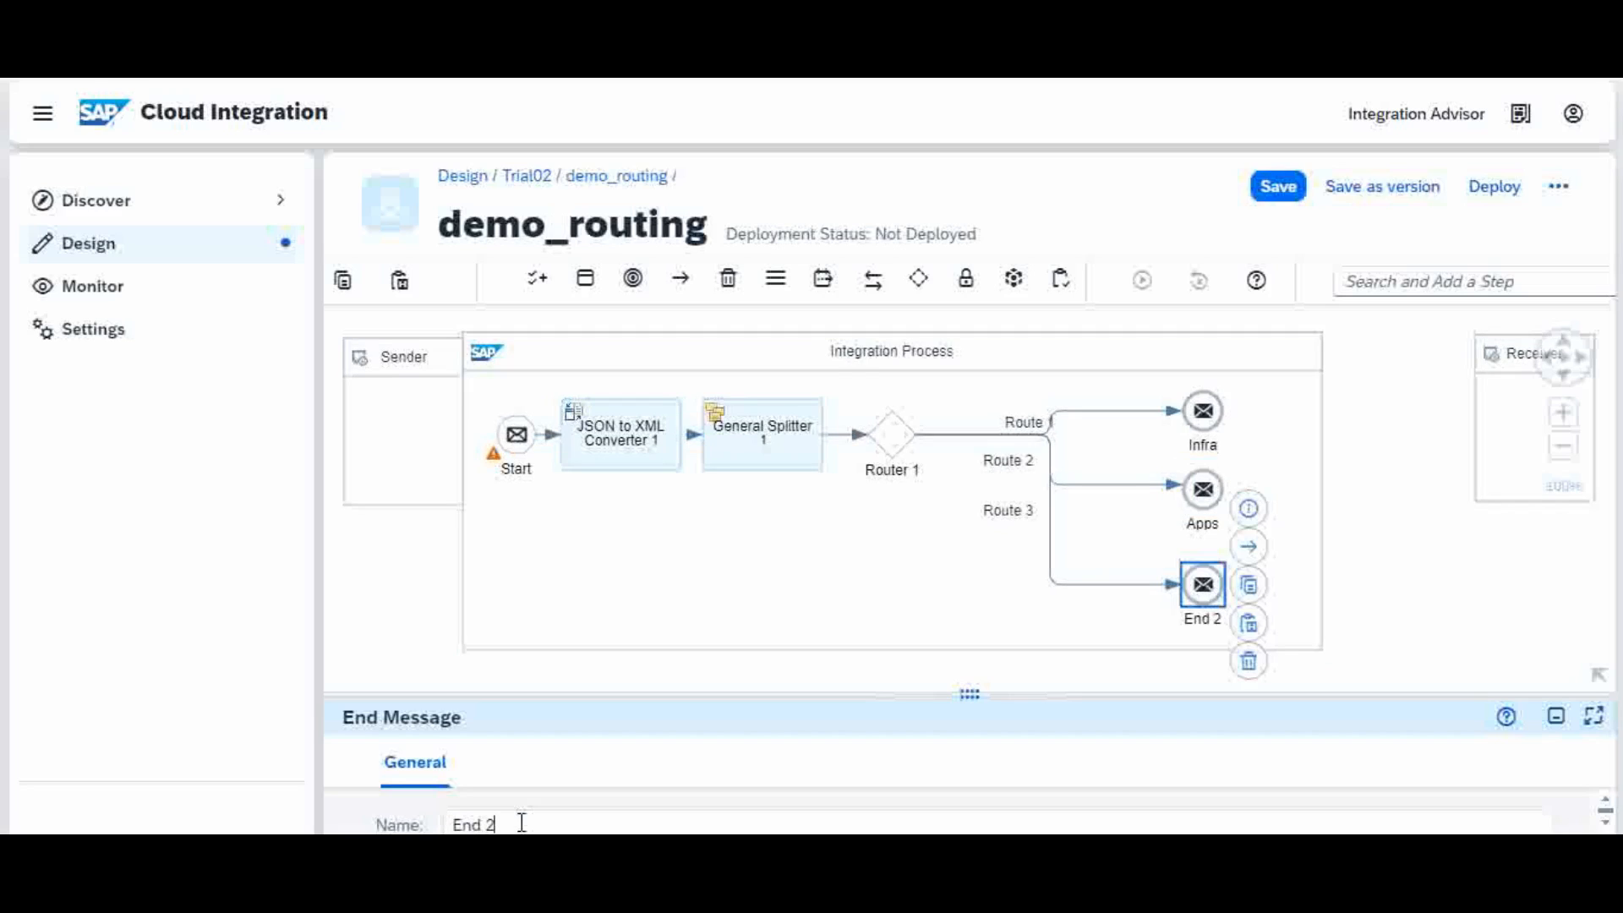
key("BackSpace")
key("BackSpace")
key("BackSpace")
key("BackSpace")
key("BackSpace")
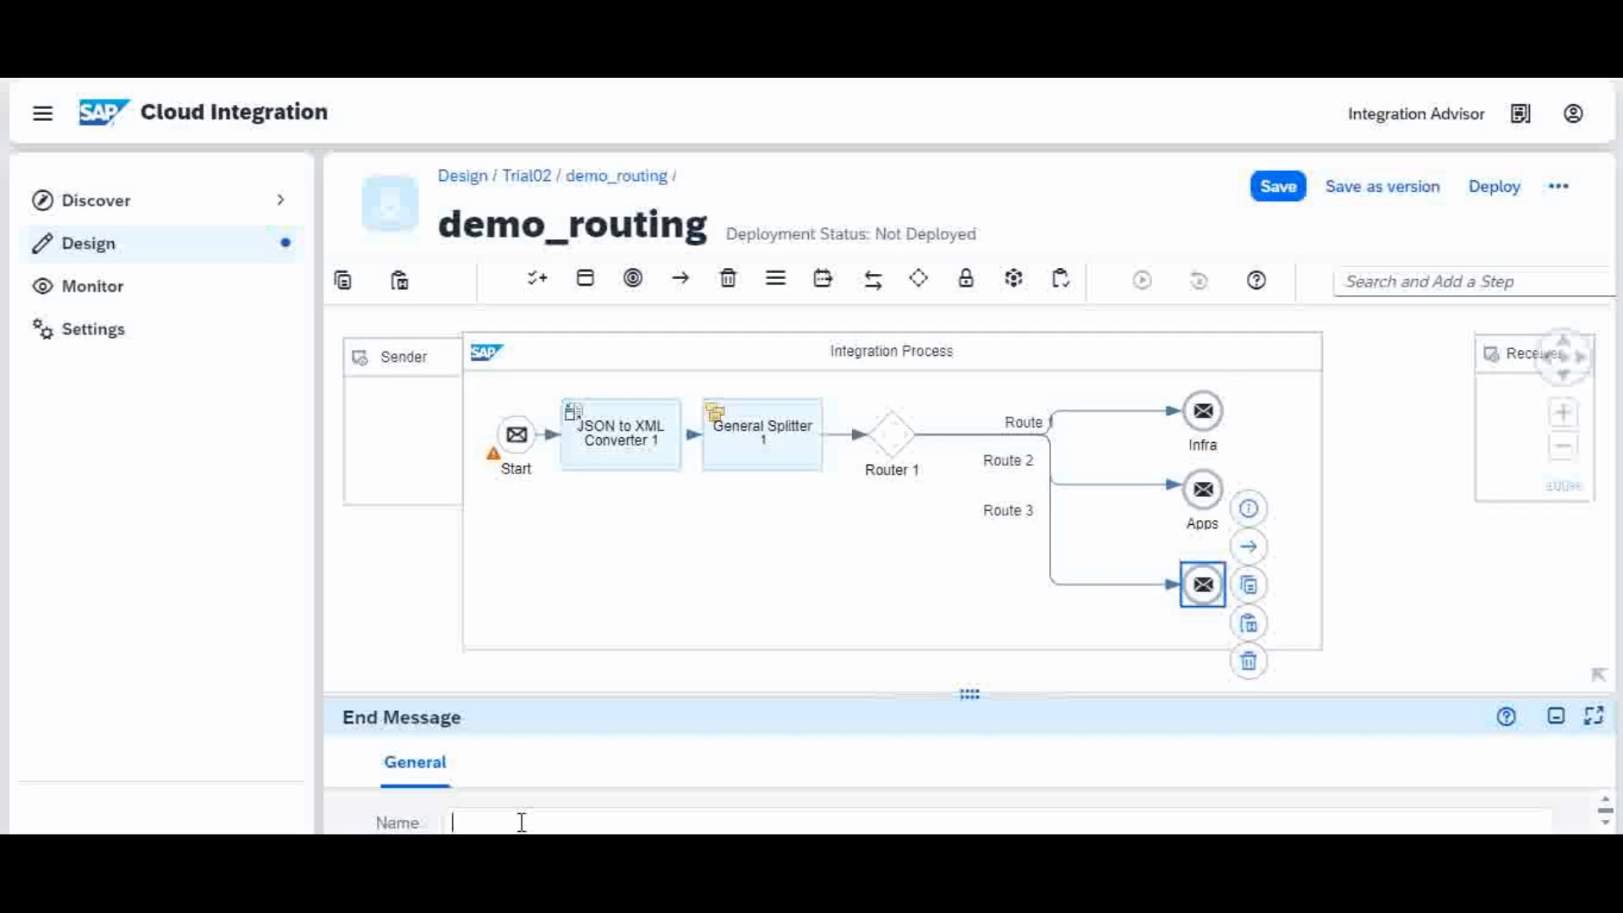
type("default")
left_click(826, 555)
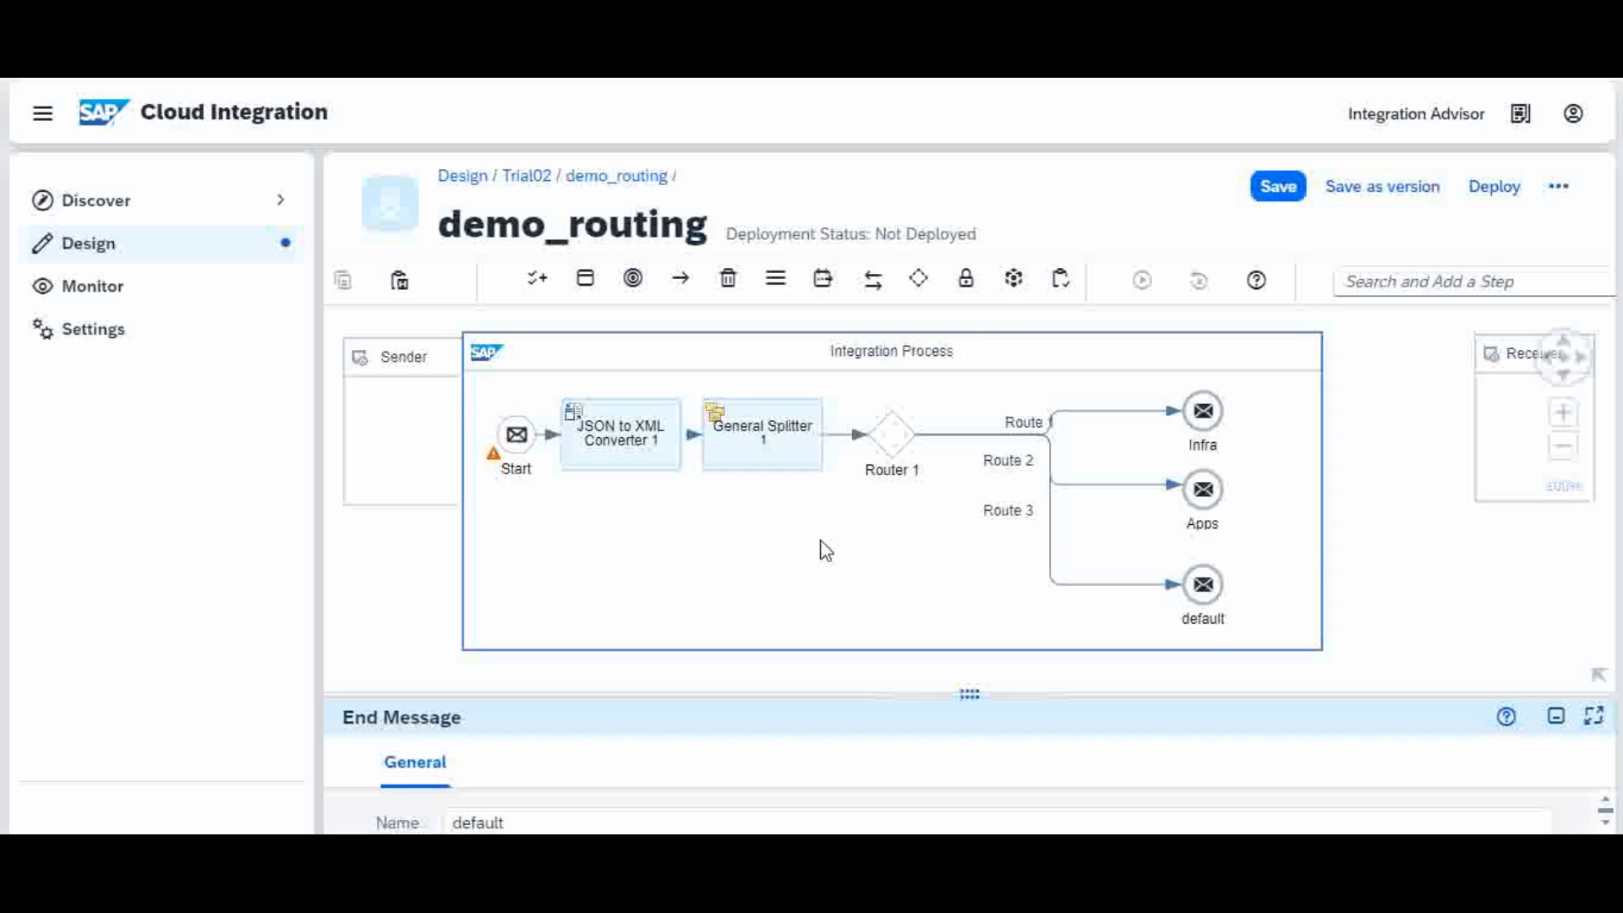
left_click(1283, 191)
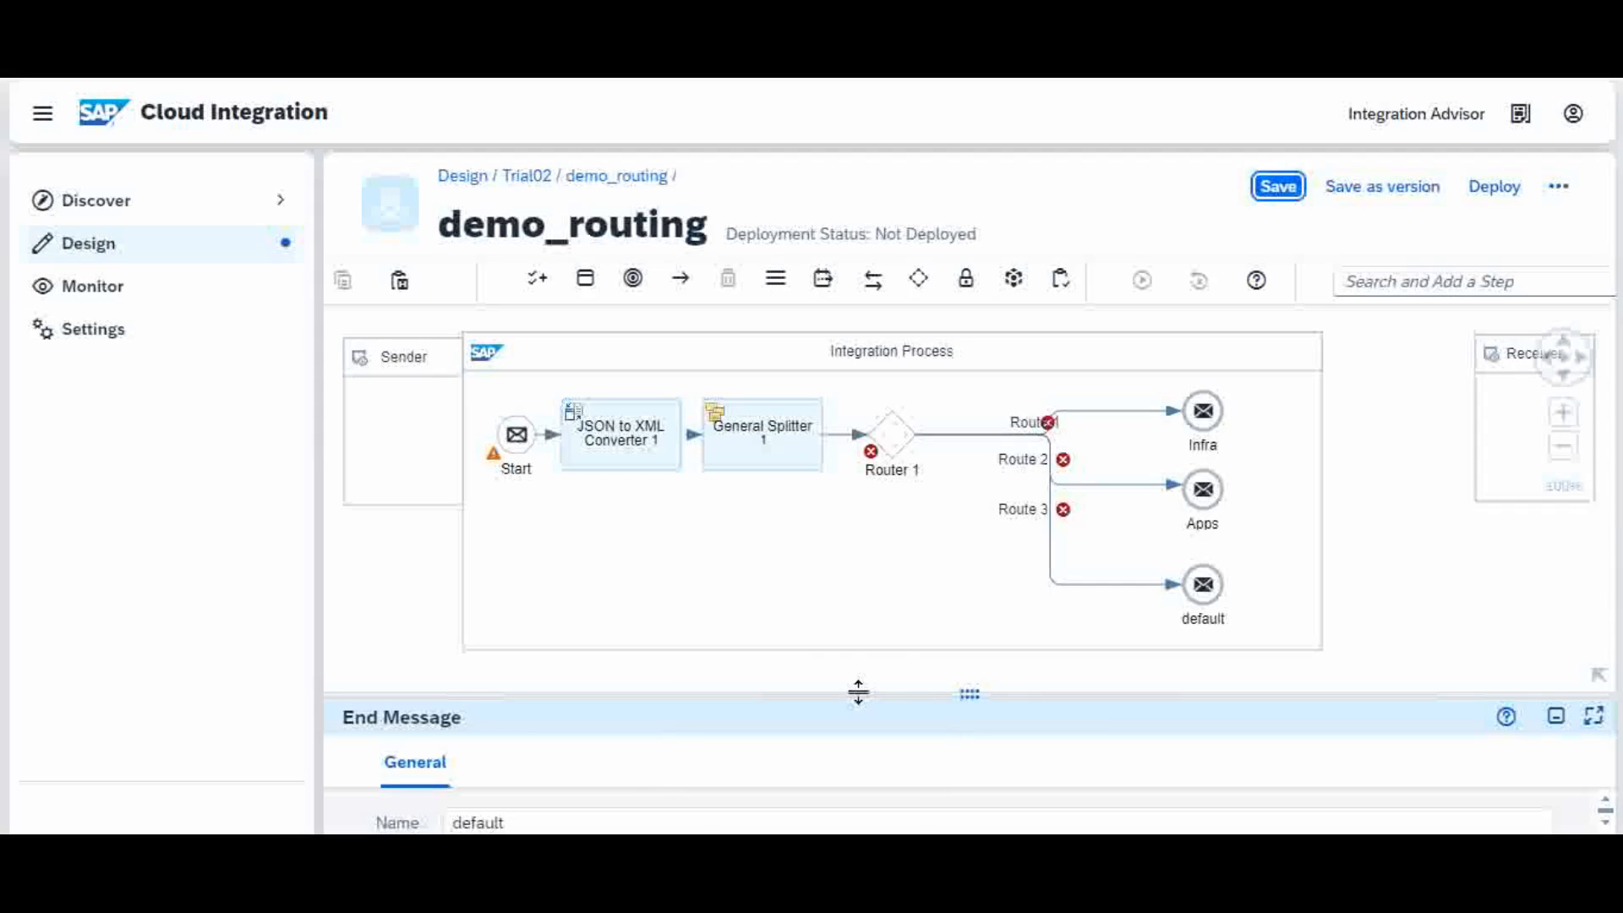
Step: Show the flow's Problems list: Router 1 lacks a default route, Routes 1–3 lack conditions
left_click_drag(857, 690, 882, 616)
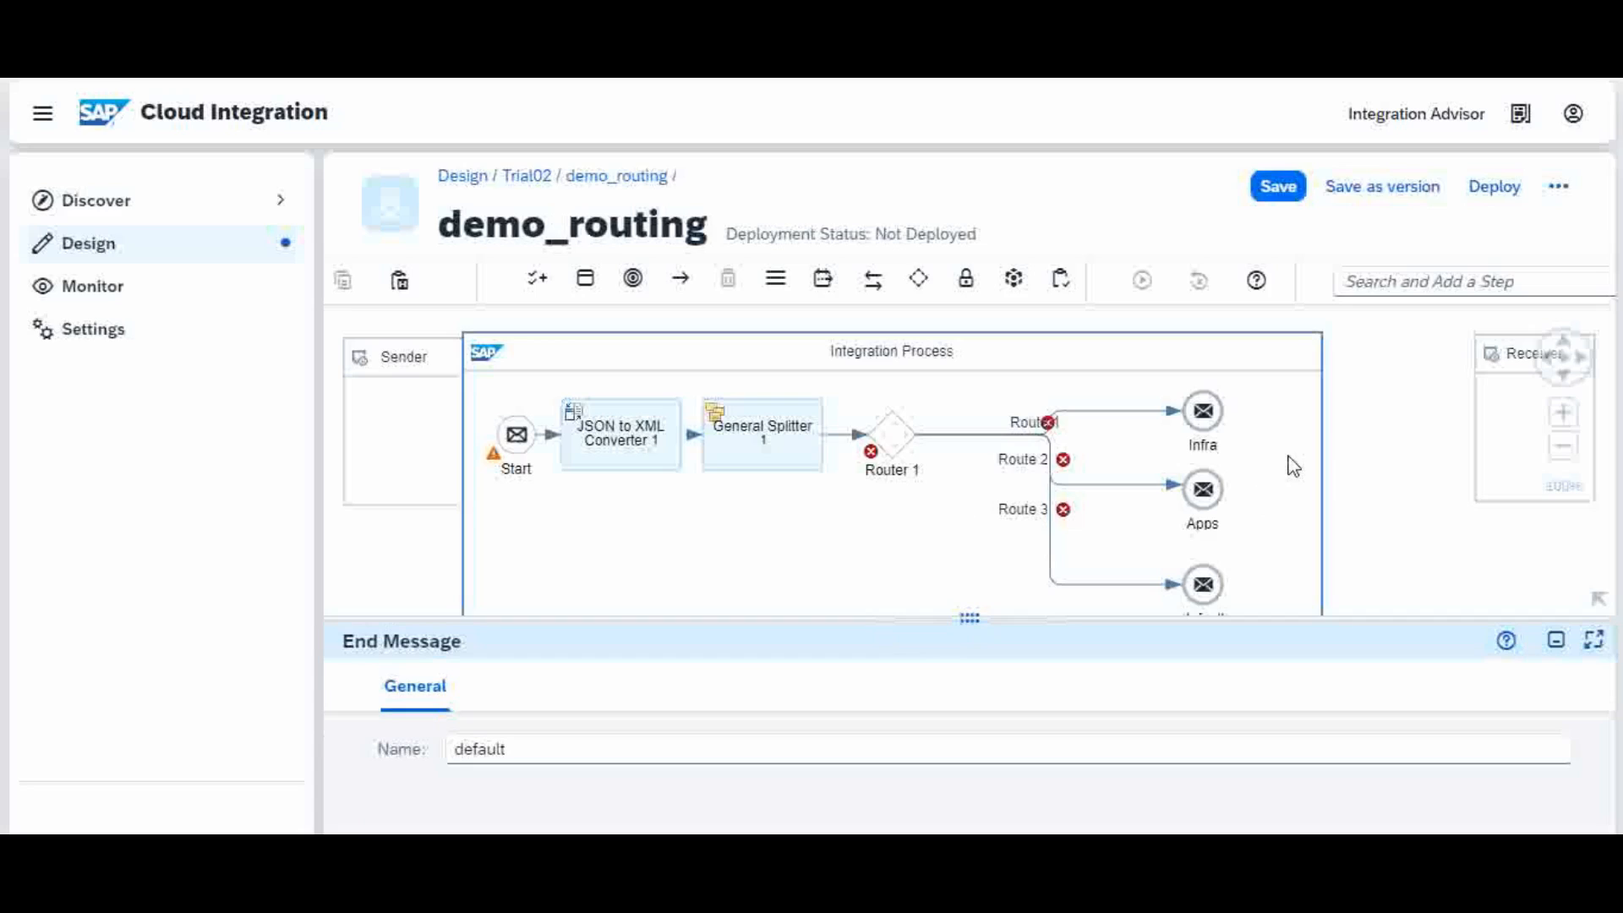
left_click(1373, 445)
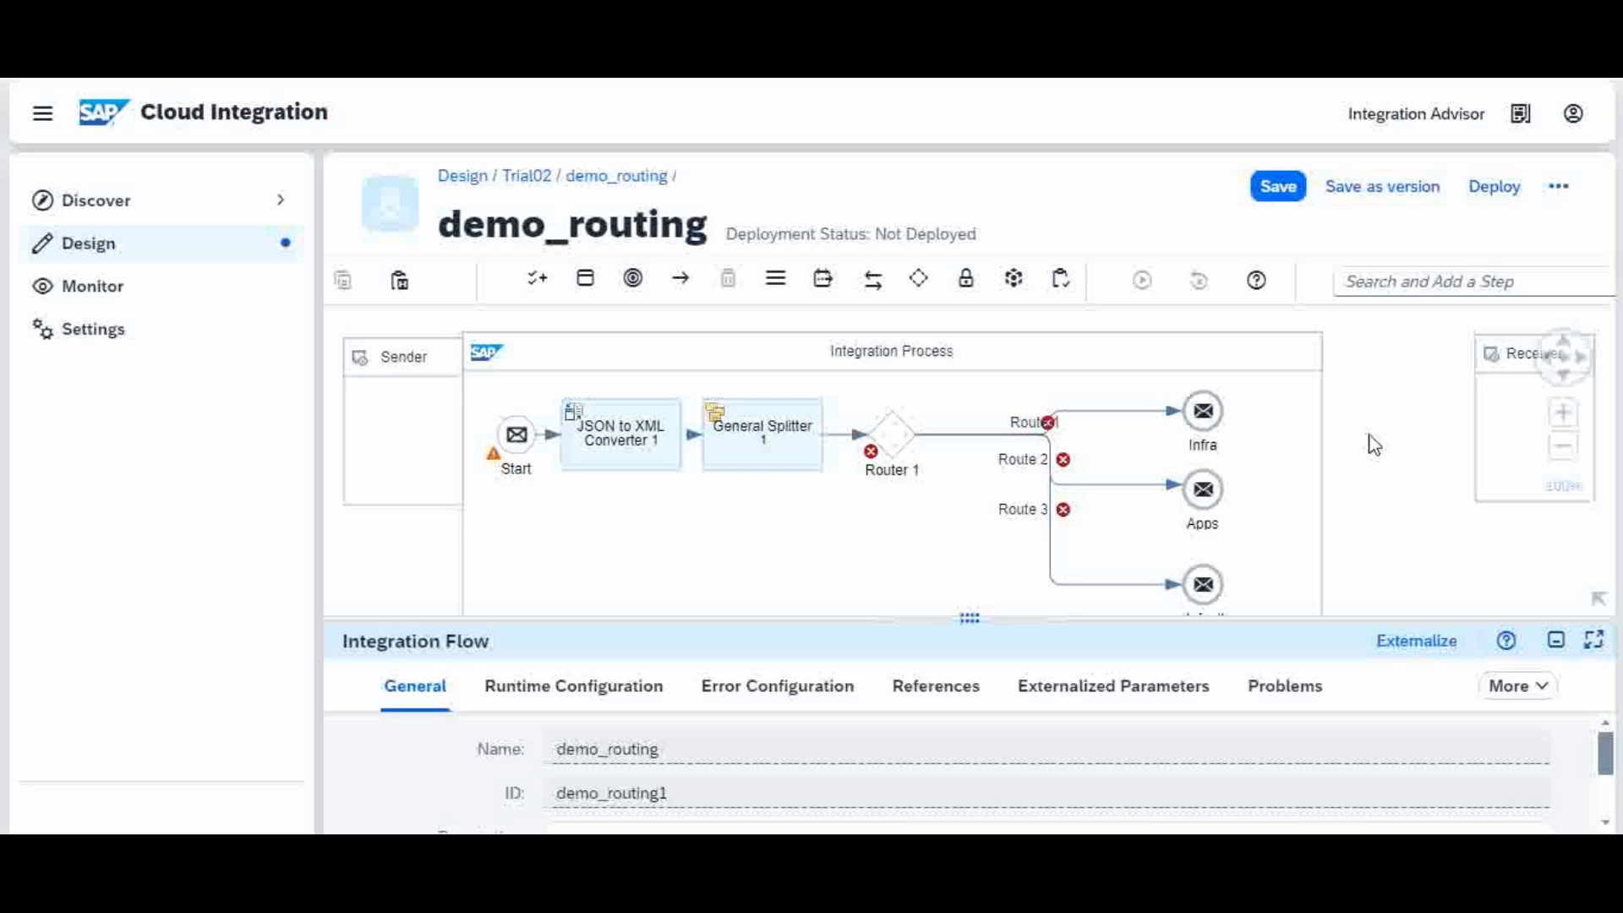
left_click(1285, 693)
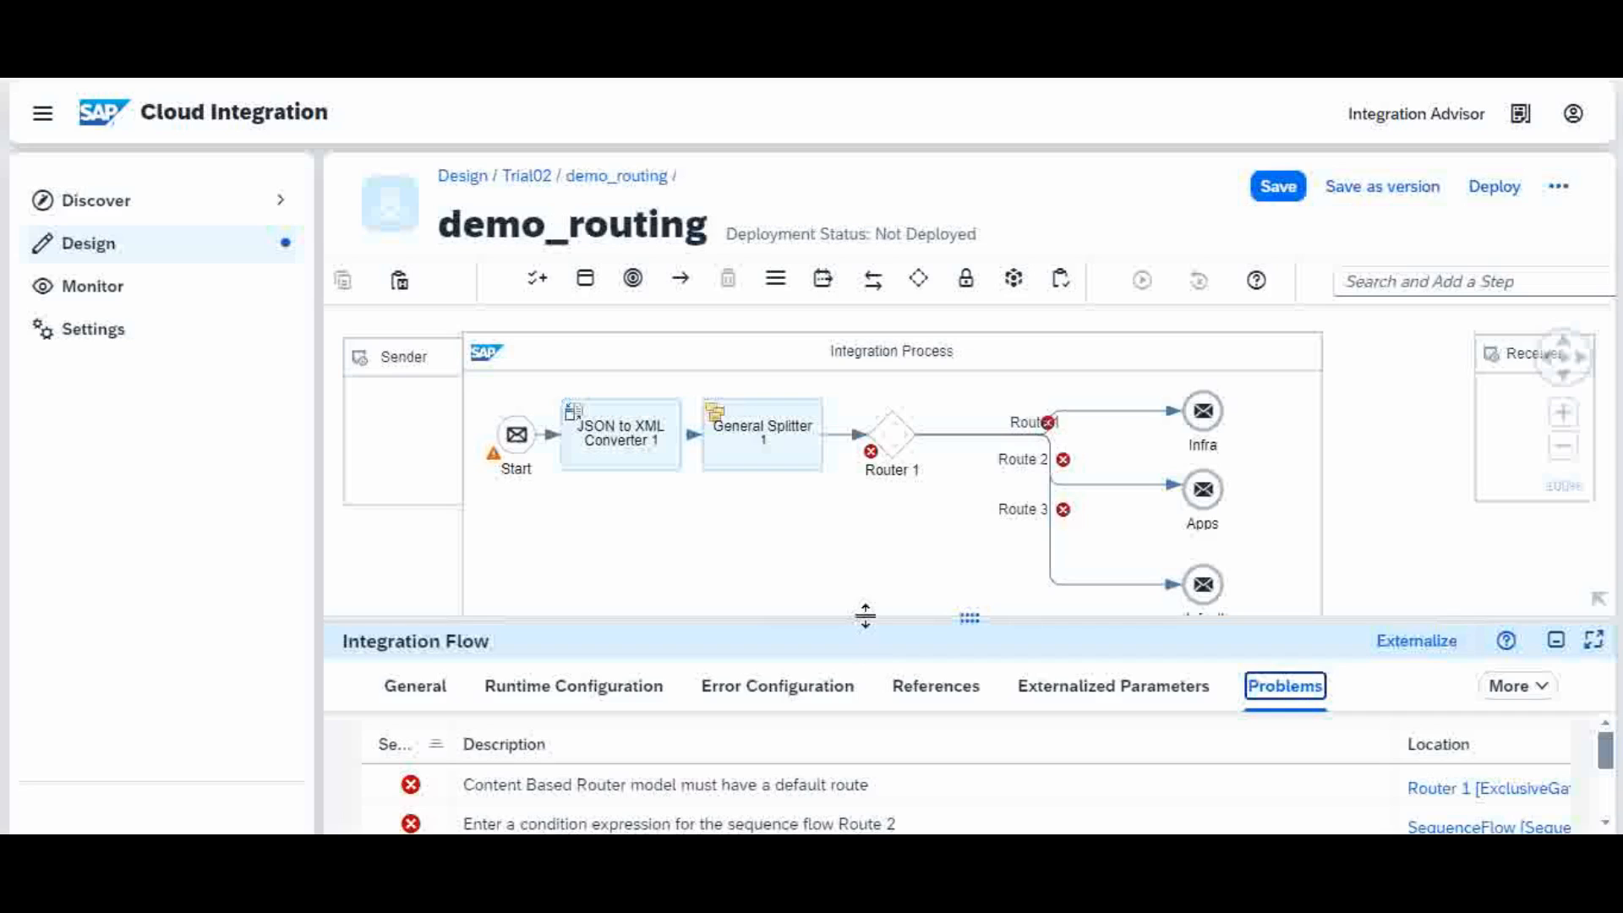
left_click_drag(866, 616, 884, 544)
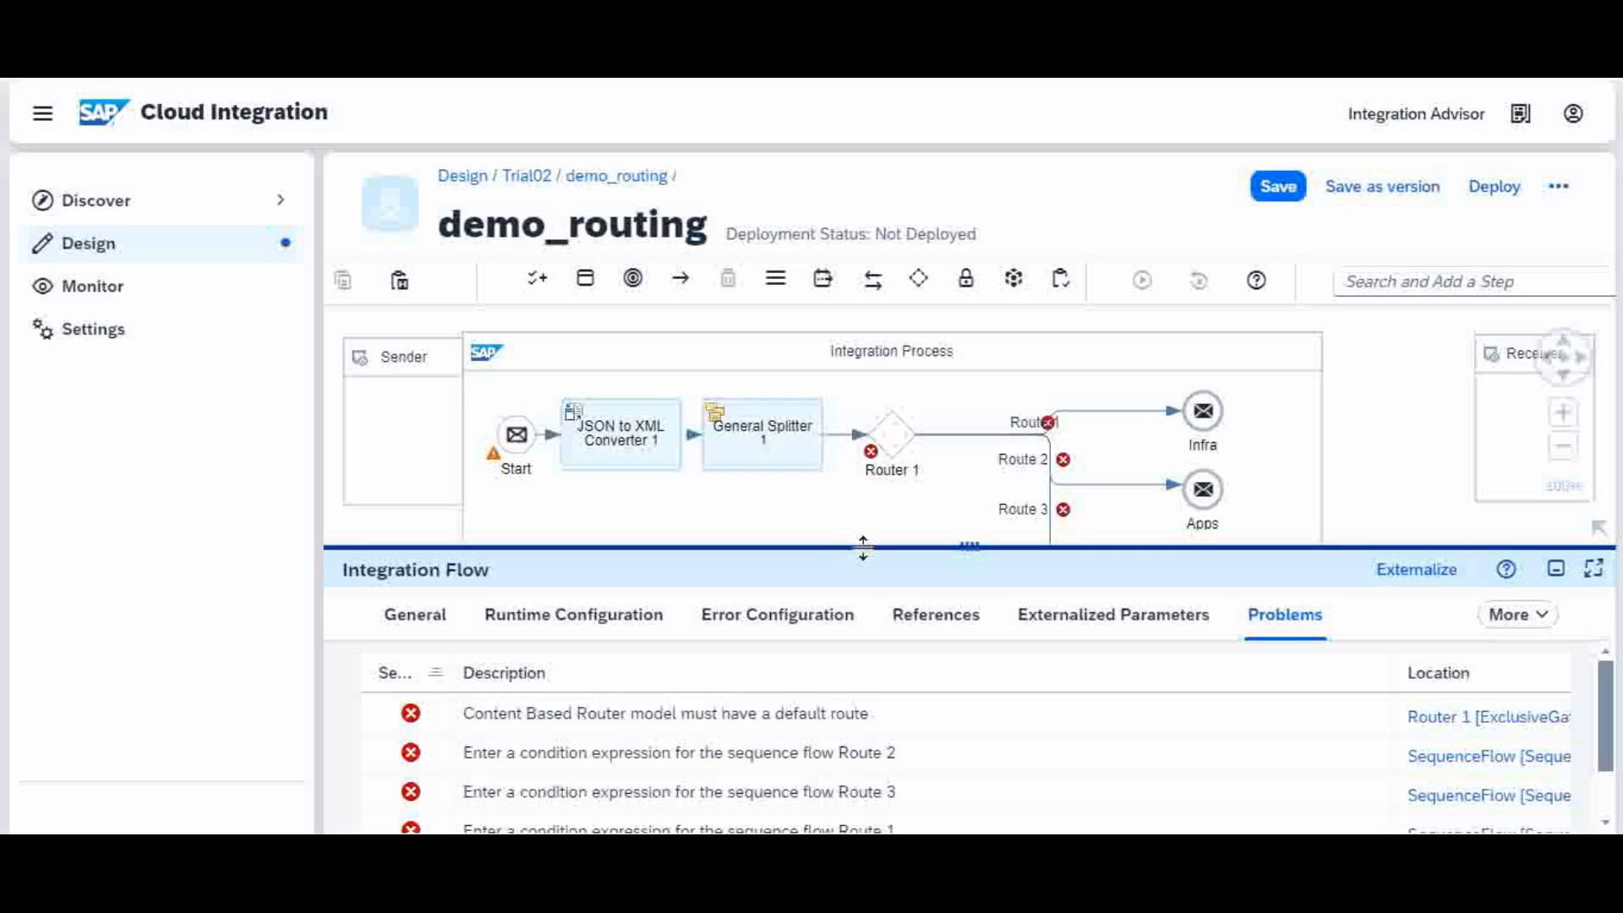
left_click_drag(863, 548, 871, 442)
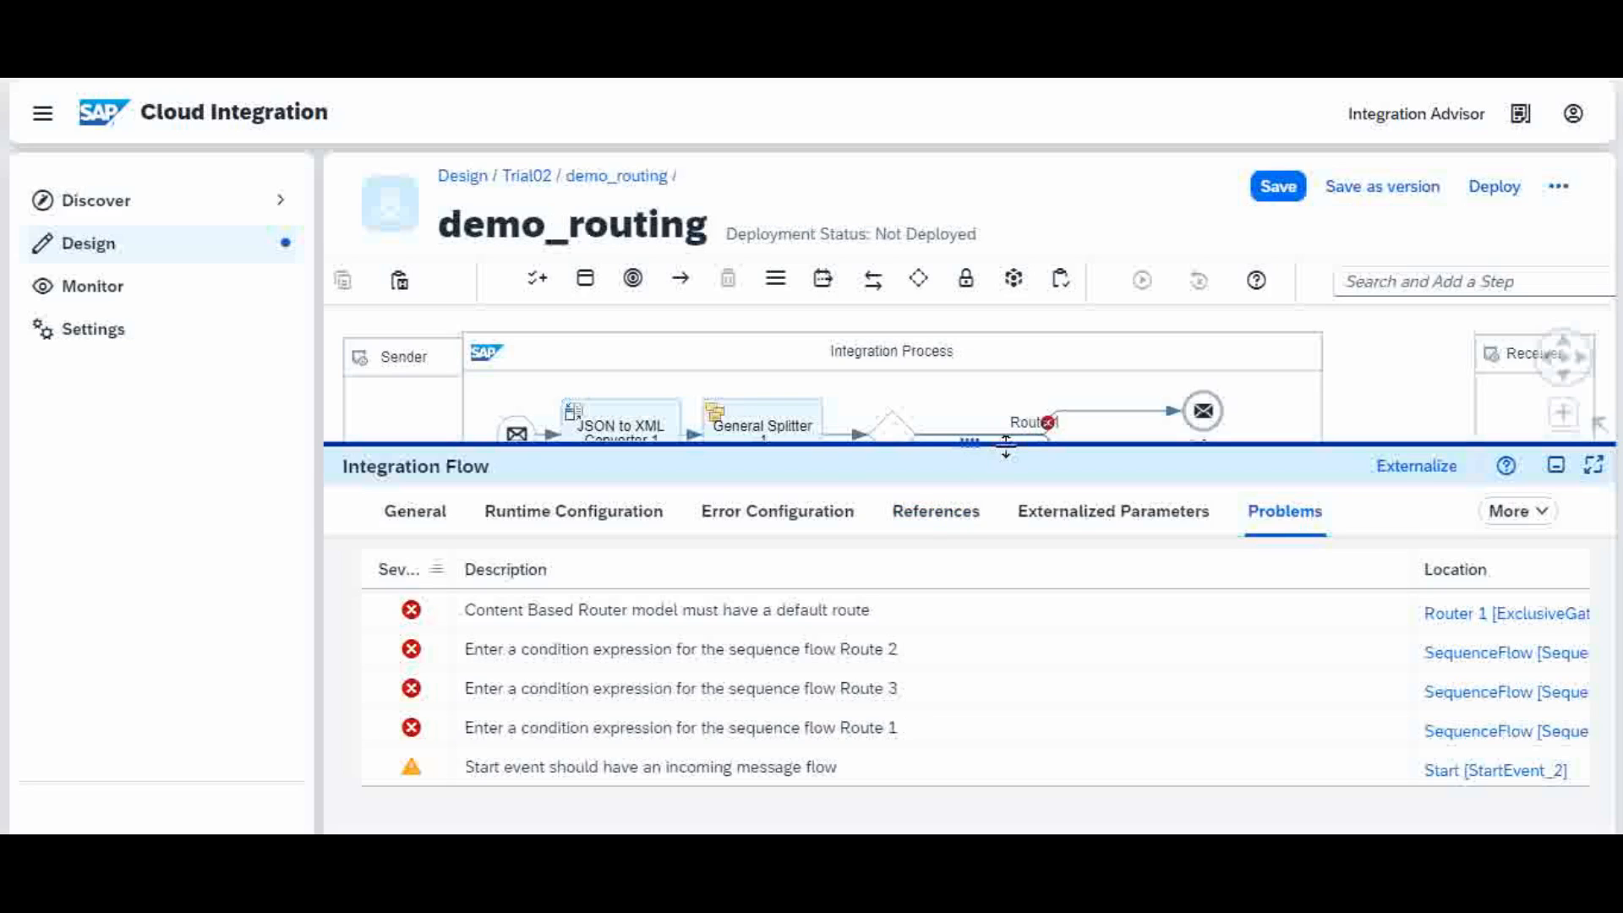
left_click_drag(1006, 444, 998, 673)
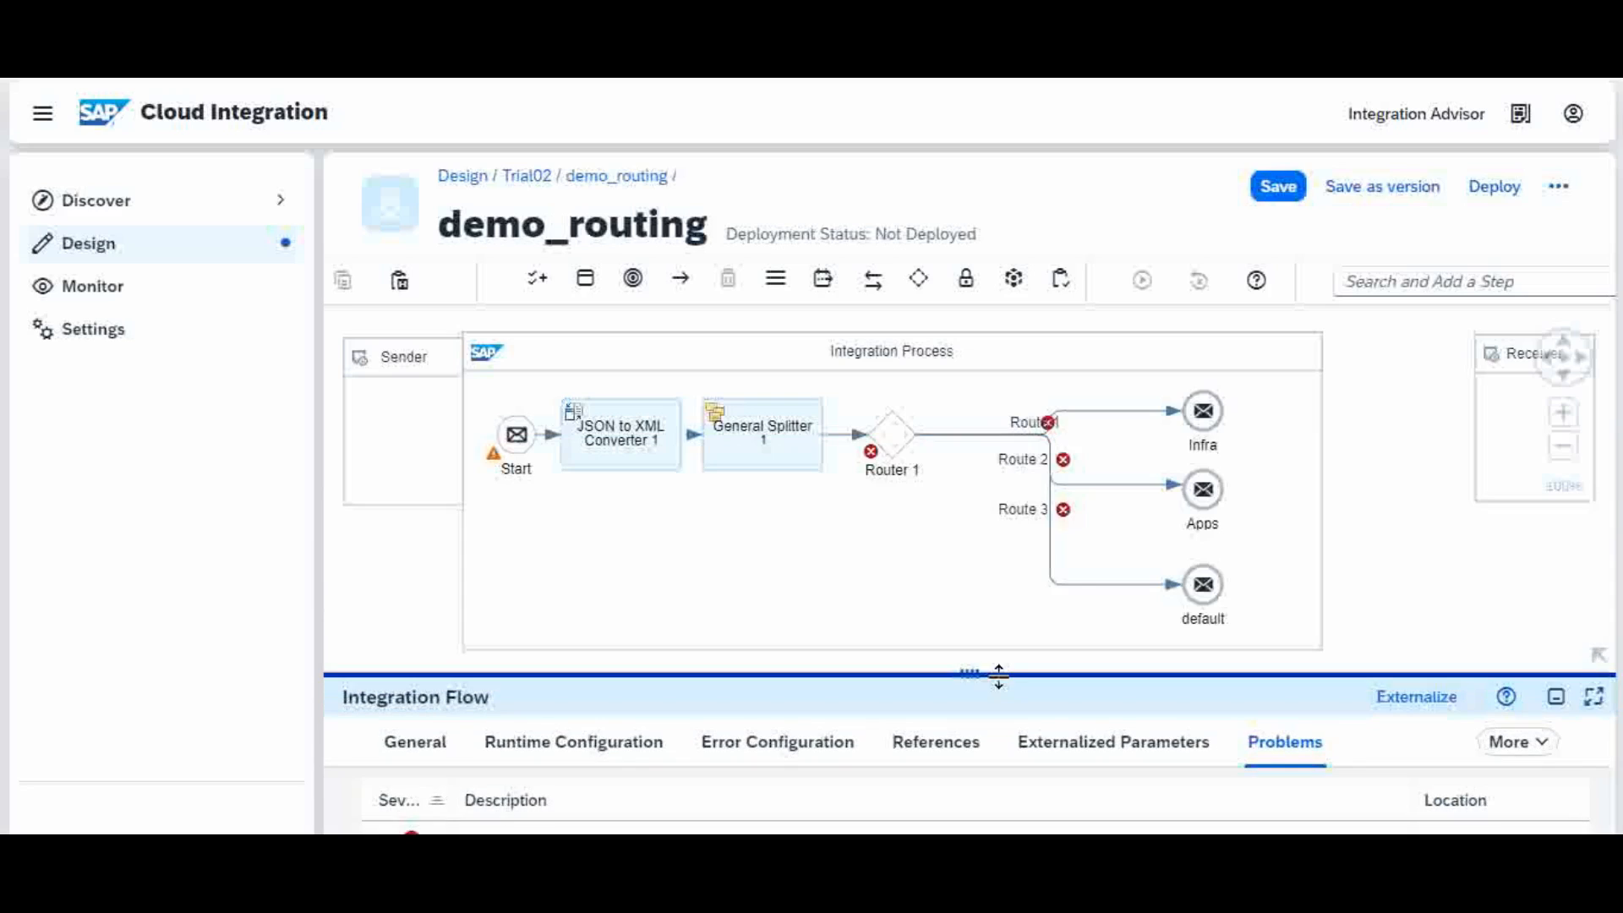
Step: Tick Default Route on Route 3 to default in its Processing tab and save demo_routing
left_click(1067, 587)
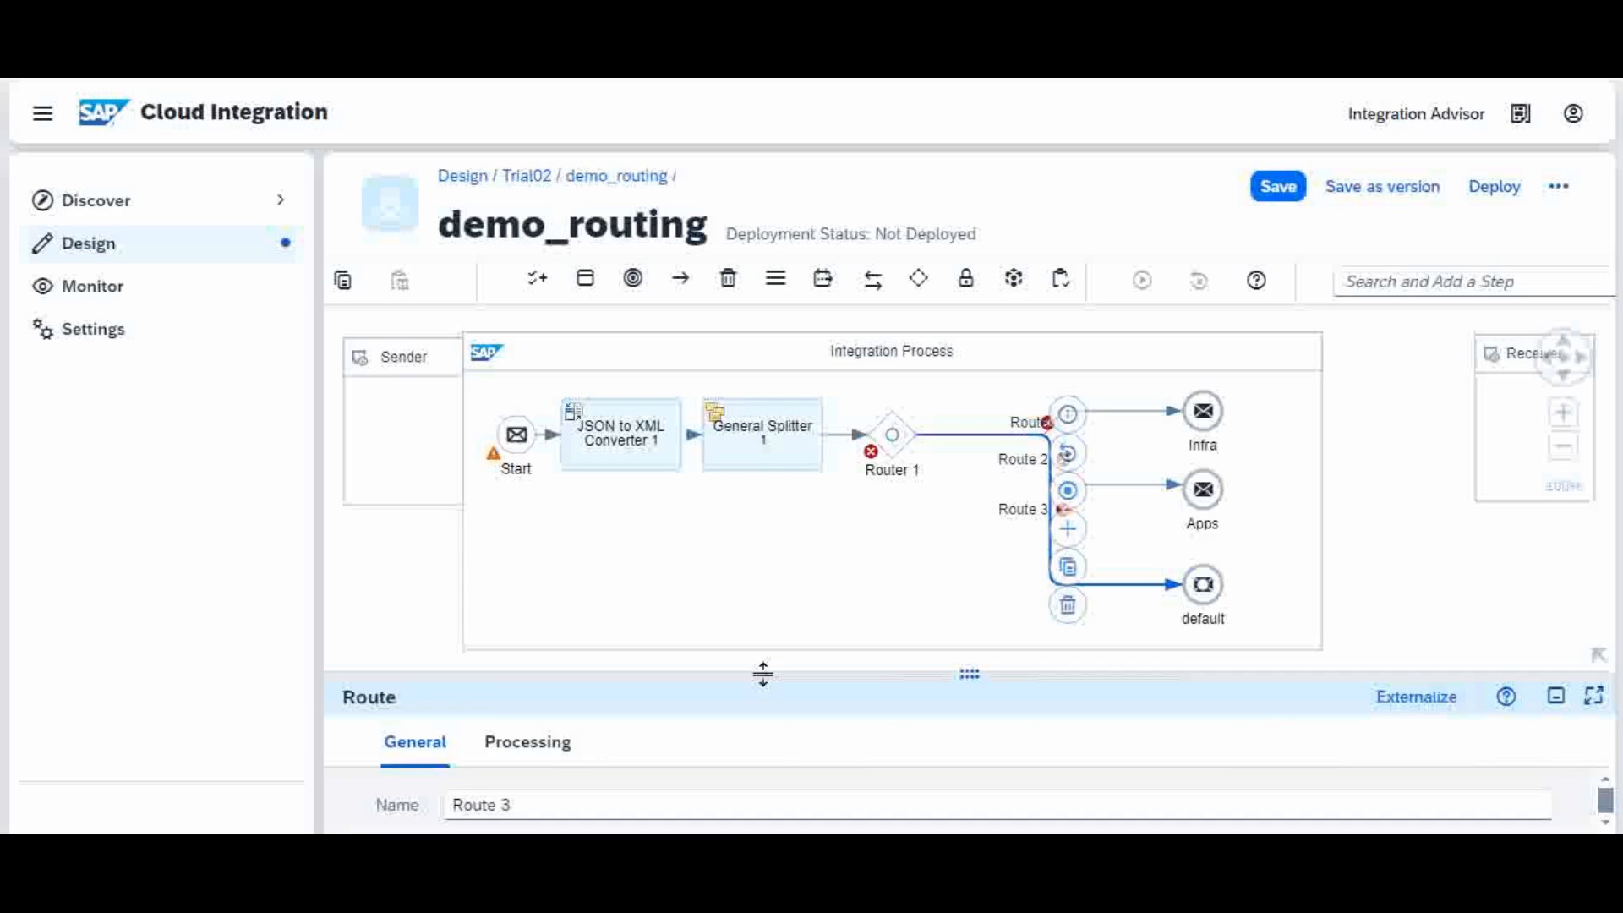
left_click_drag(764, 674, 761, 530)
left_click(526, 601)
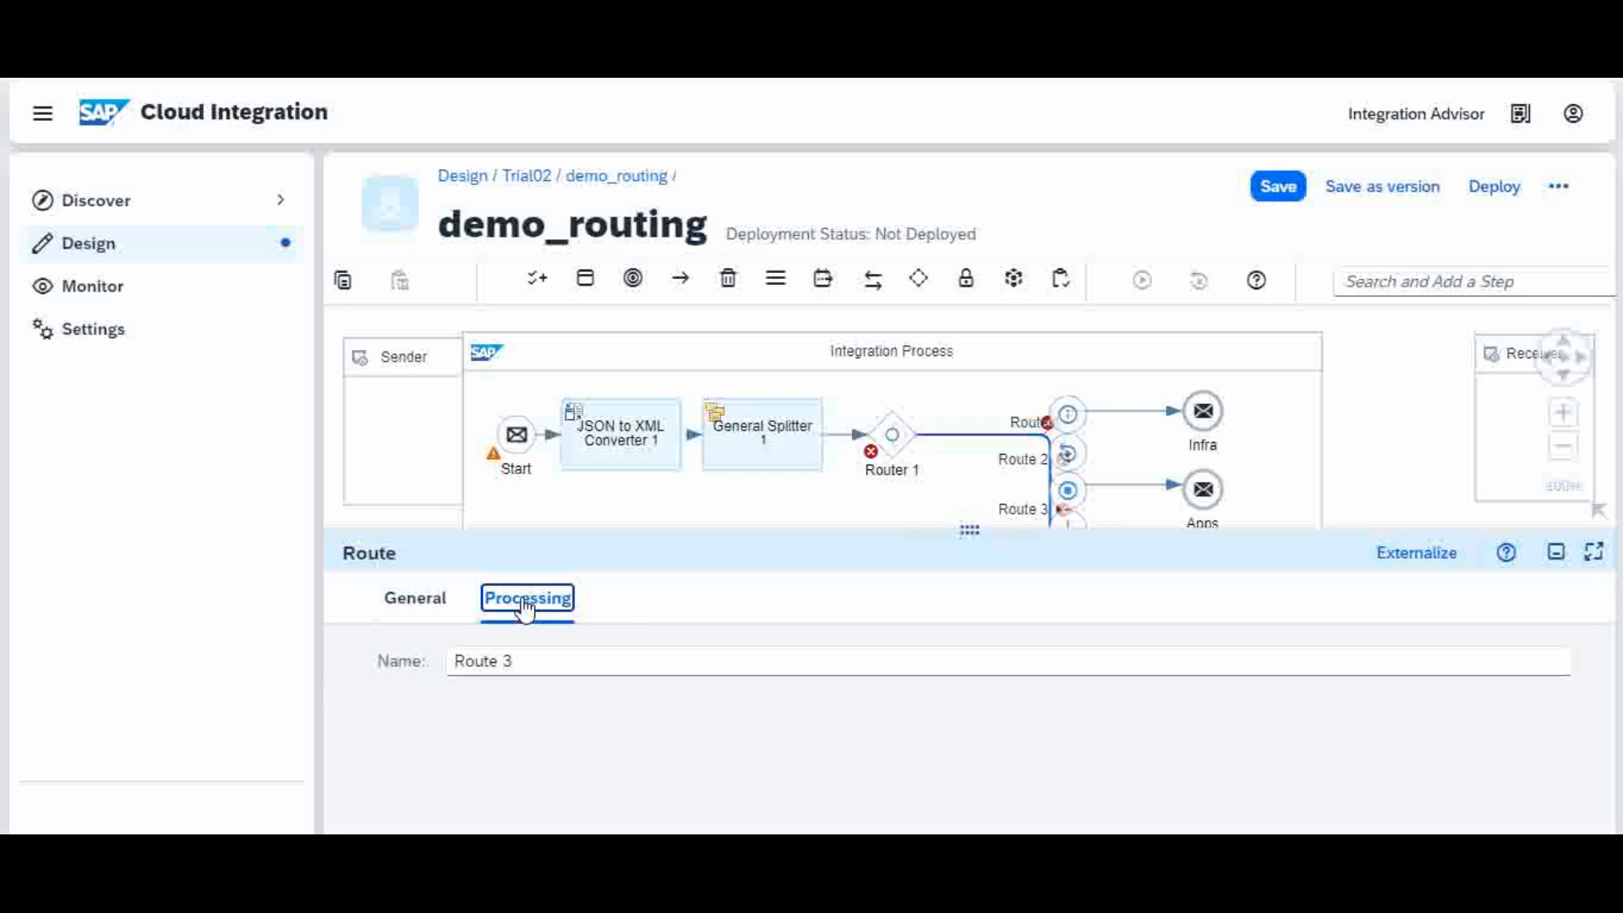
left_click(558, 749)
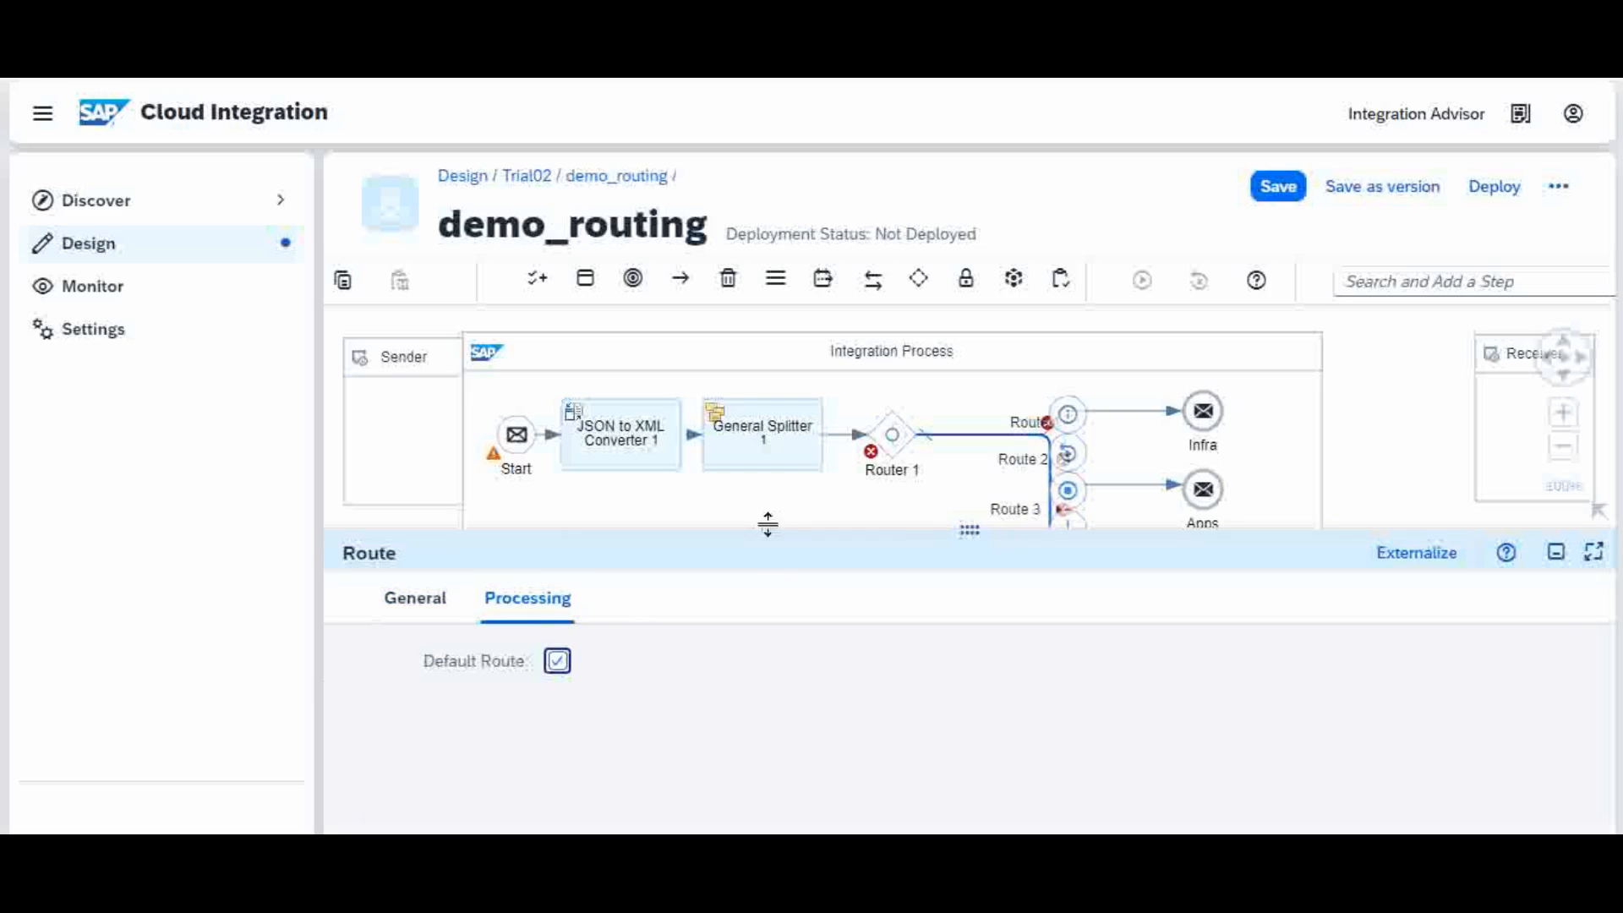
left_click_drag(768, 525, 795, 707)
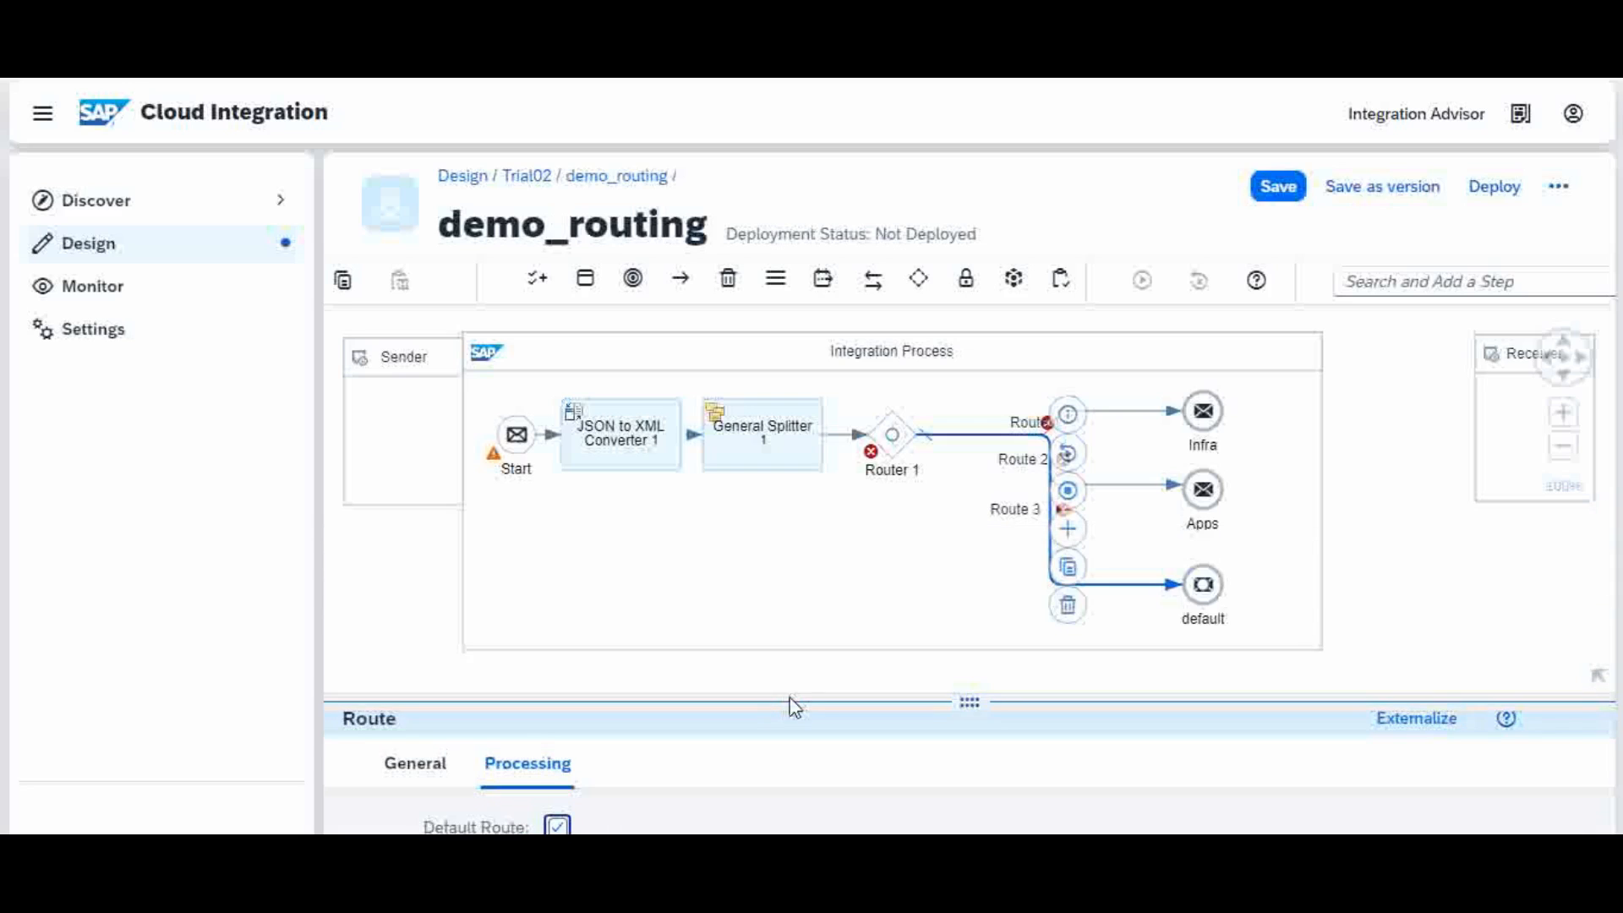
left_click(1279, 191)
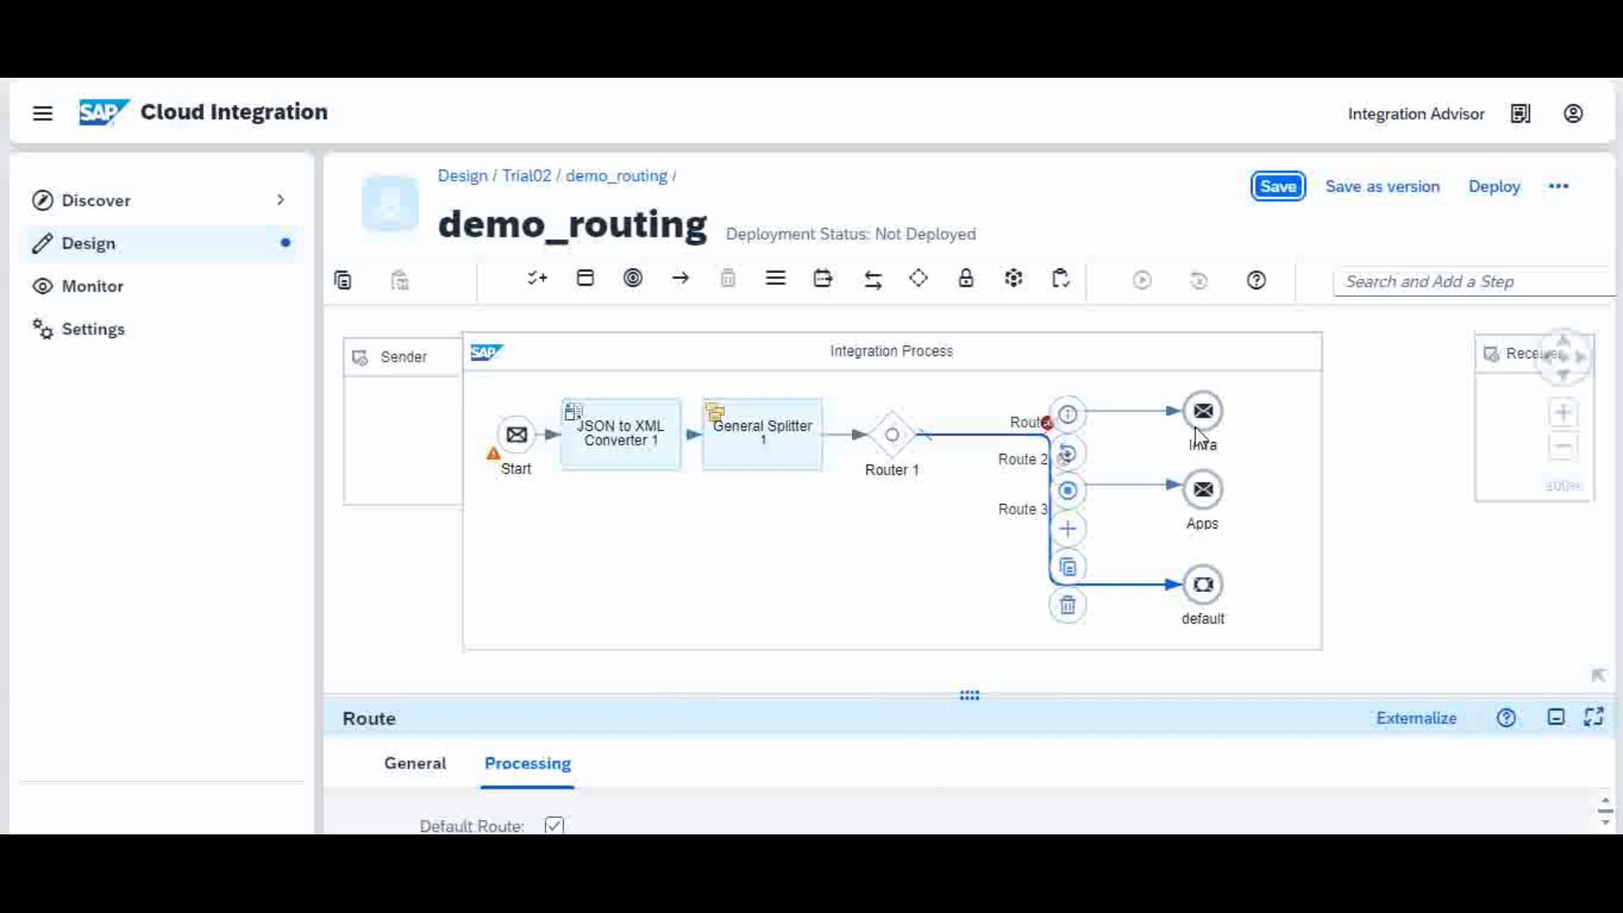
left_click(1114, 489)
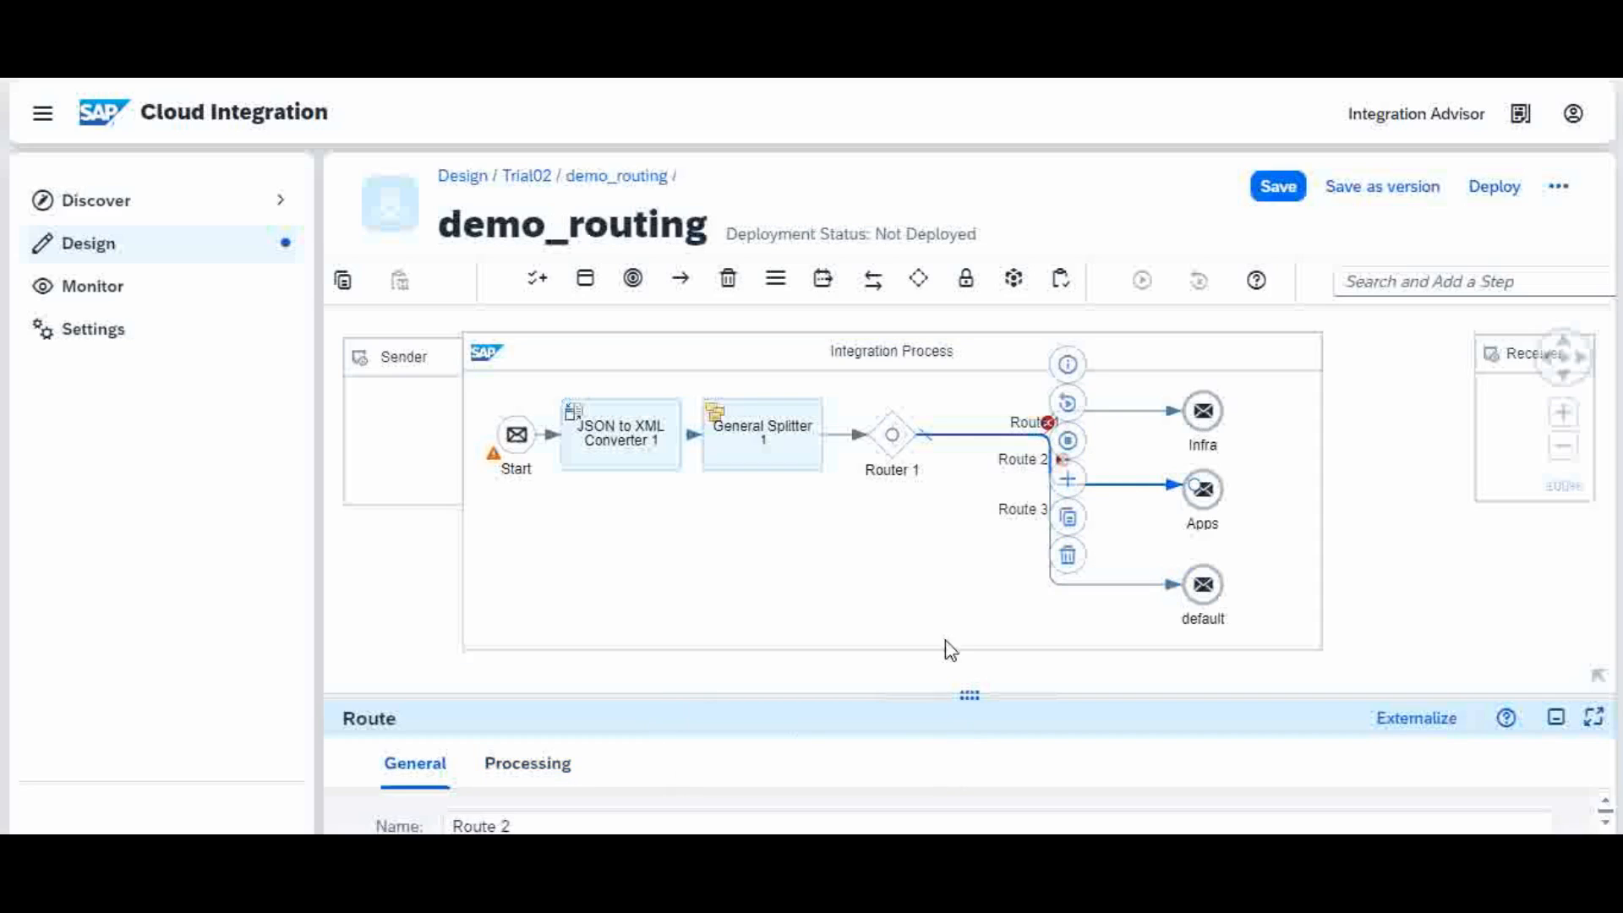
Step: Keep Expression Type XML on Route 2 and enter the condition //Type = "Application"
left_click_drag(784, 695, 810, 564)
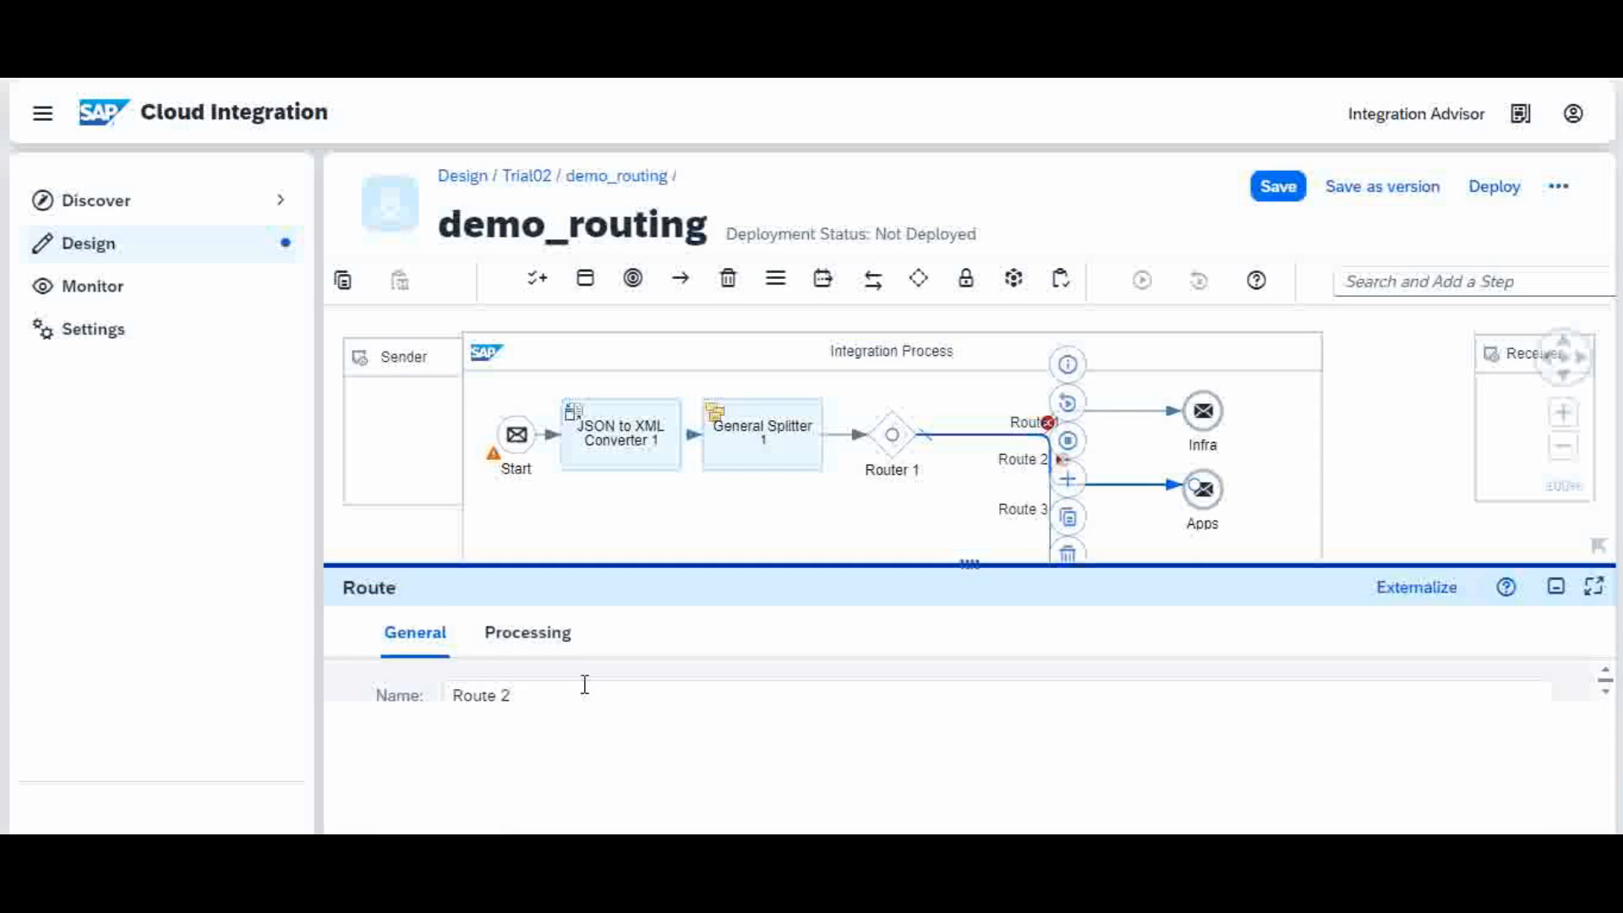
left_click(548, 640)
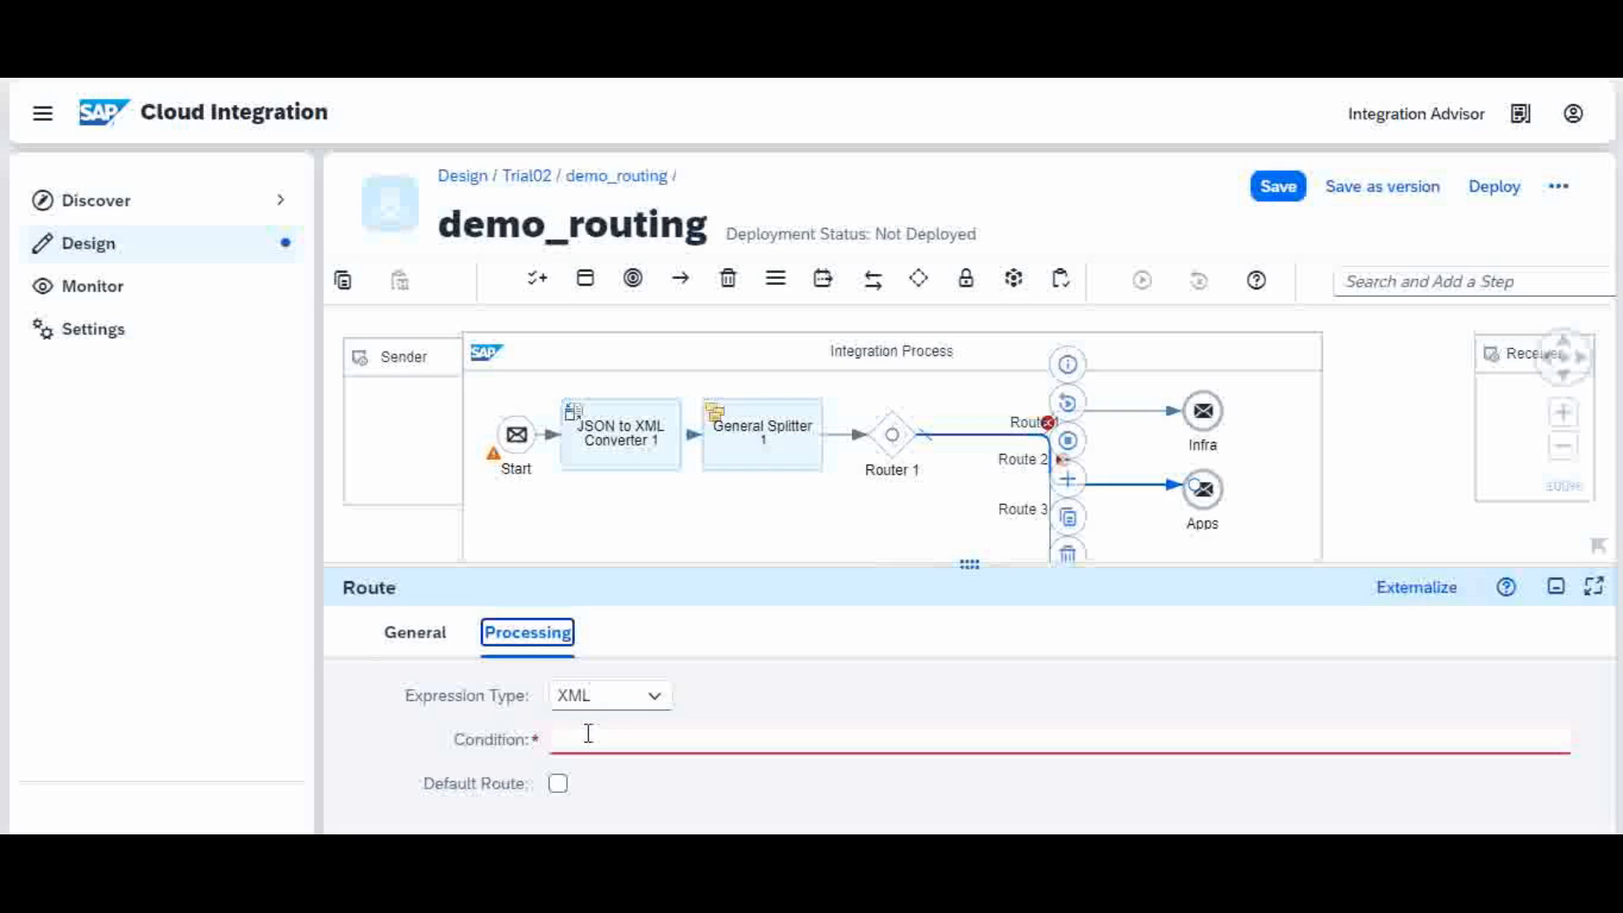
left_click(656, 698)
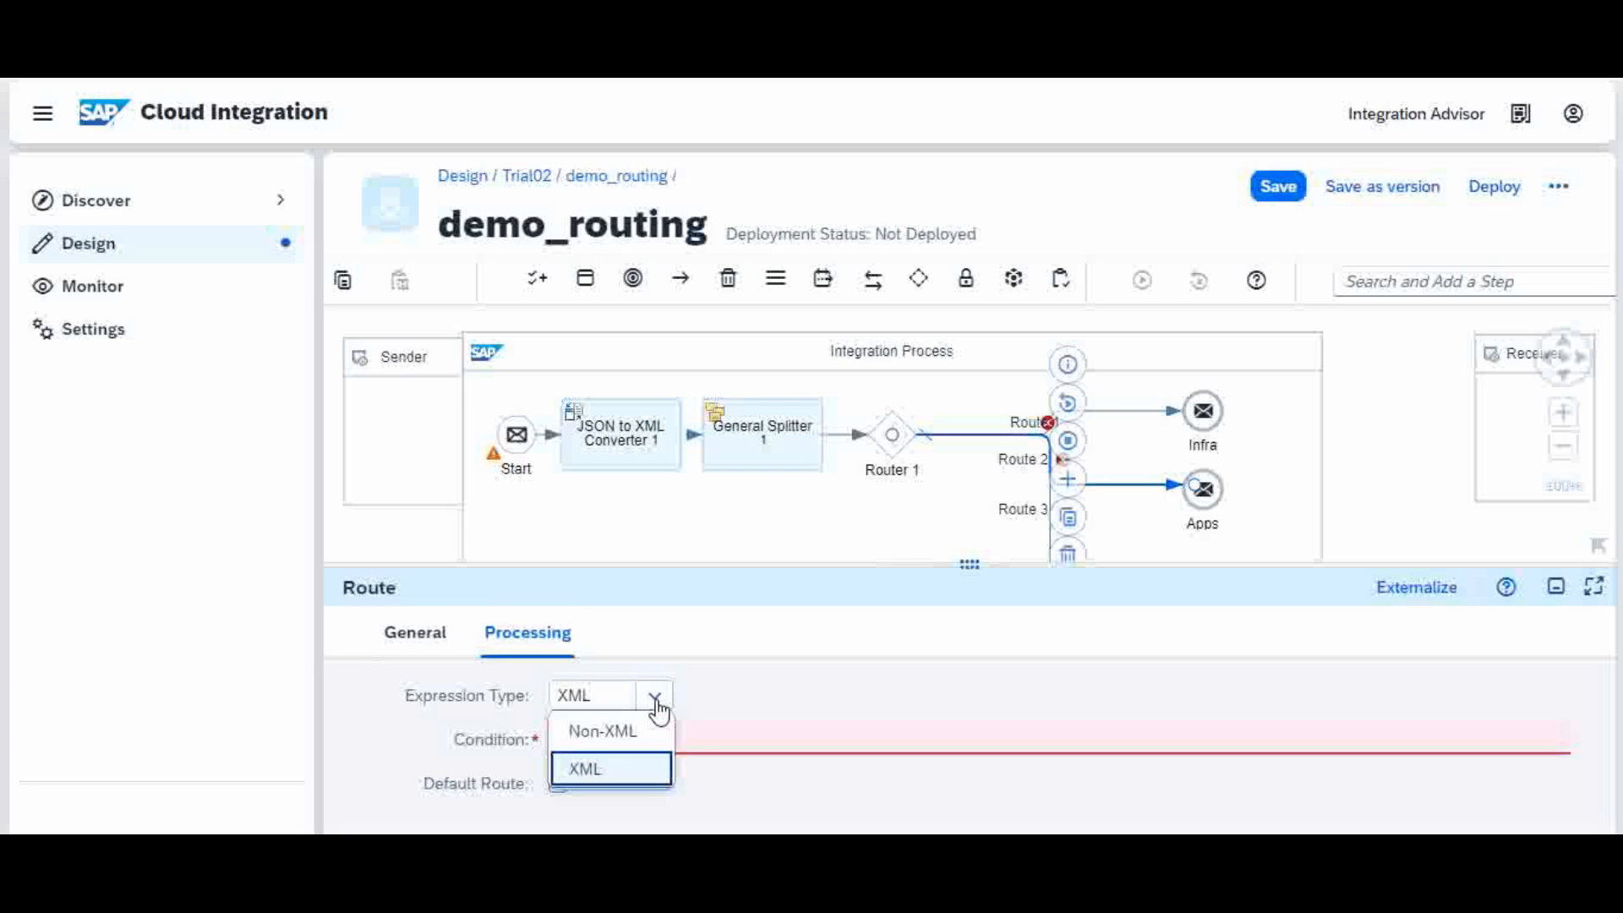
left_click(655, 698)
left_click(621, 736)
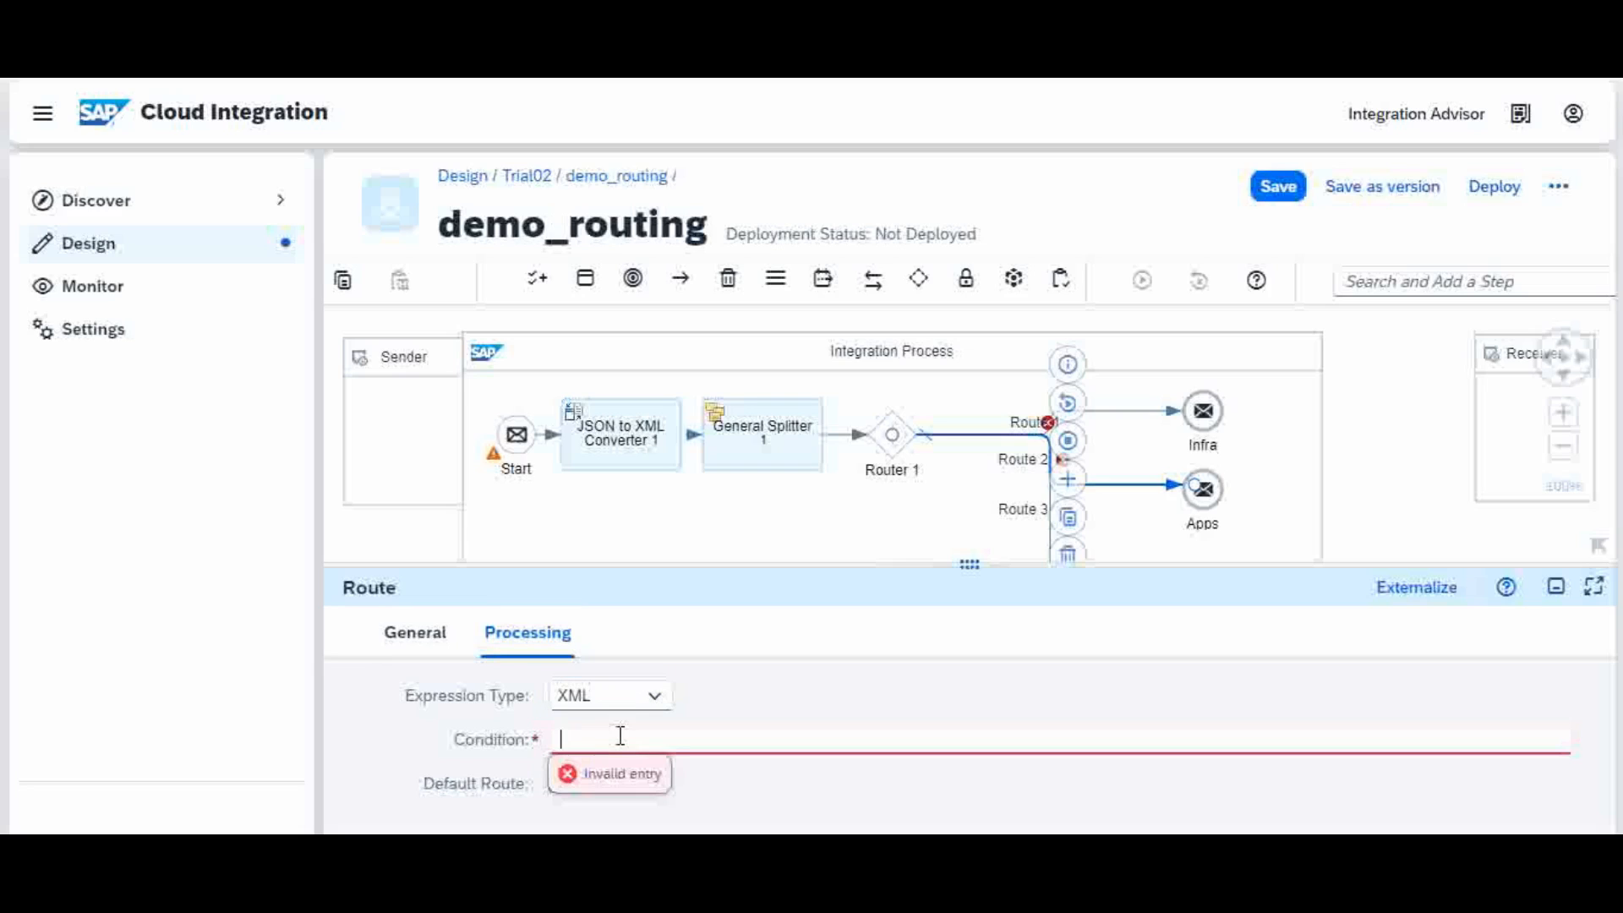
type("//Type =")
type("\"Application")
left_click(621, 739)
left_click(886, 671)
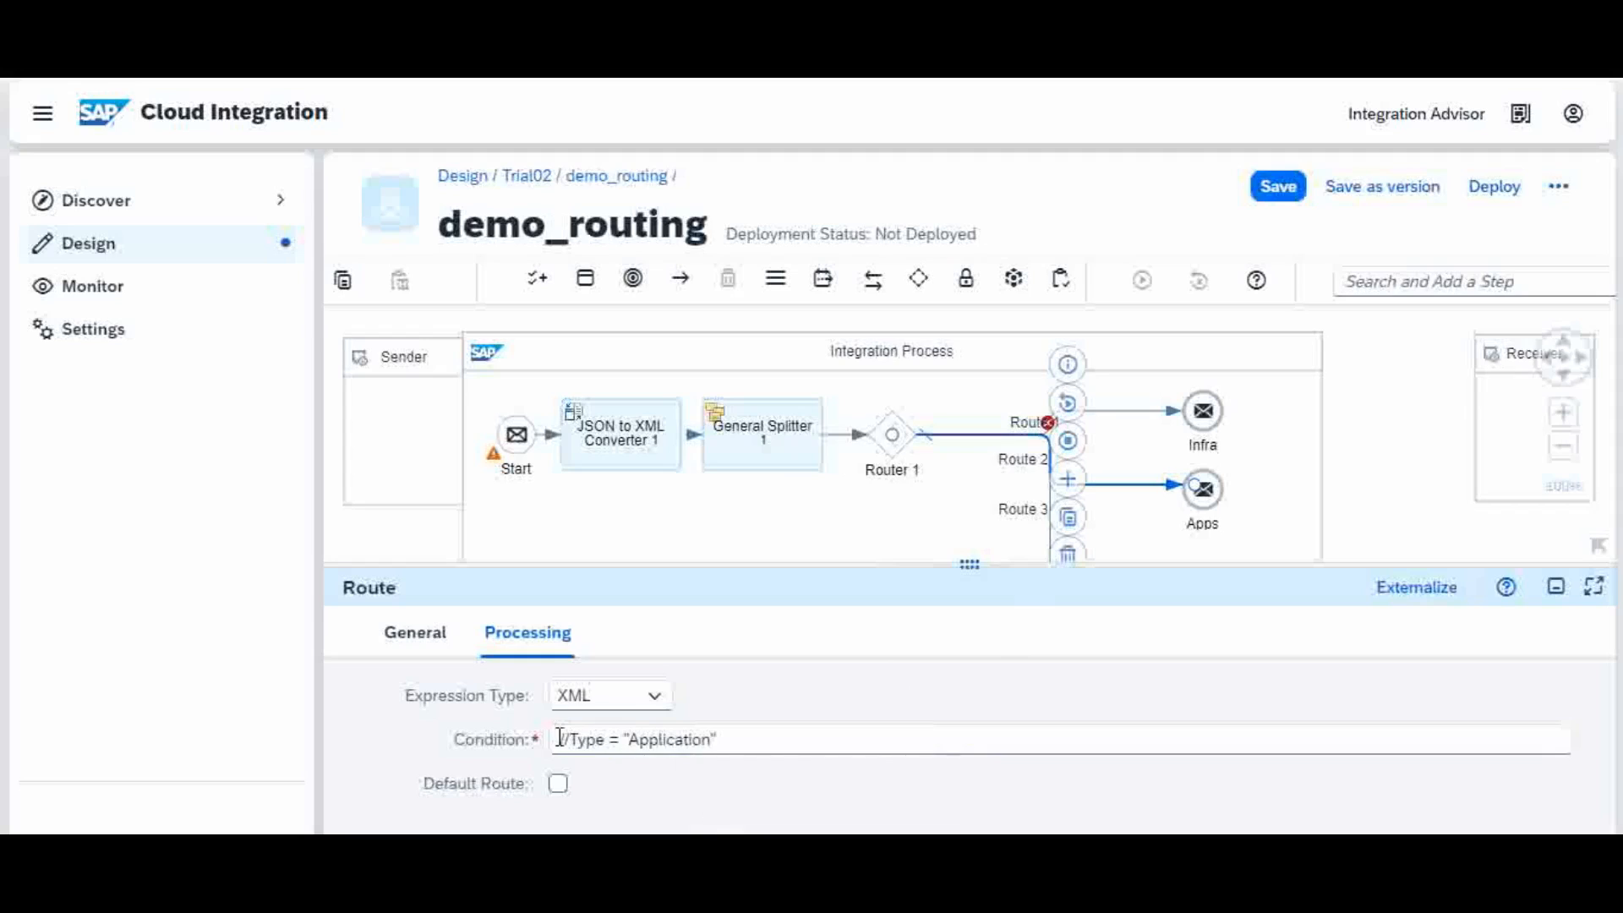
left_click_drag(565, 738, 772, 741)
key("ctrl+c")
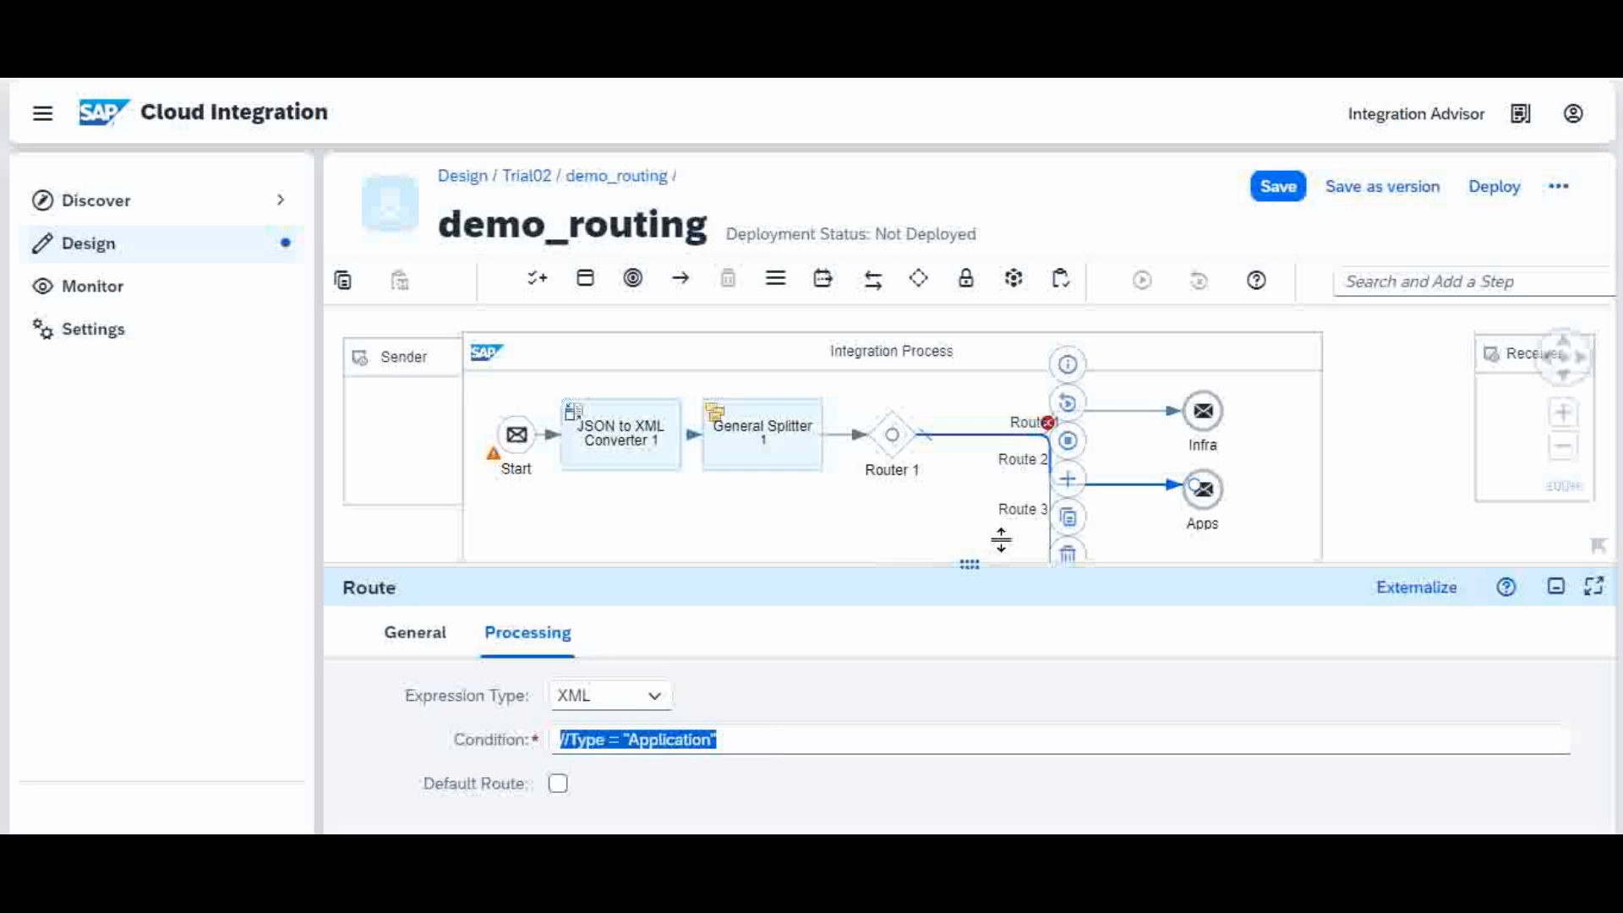
Step: Give Route 1 the XML condition //Type = "Infra" and save demo_routing
left_click(1111, 423)
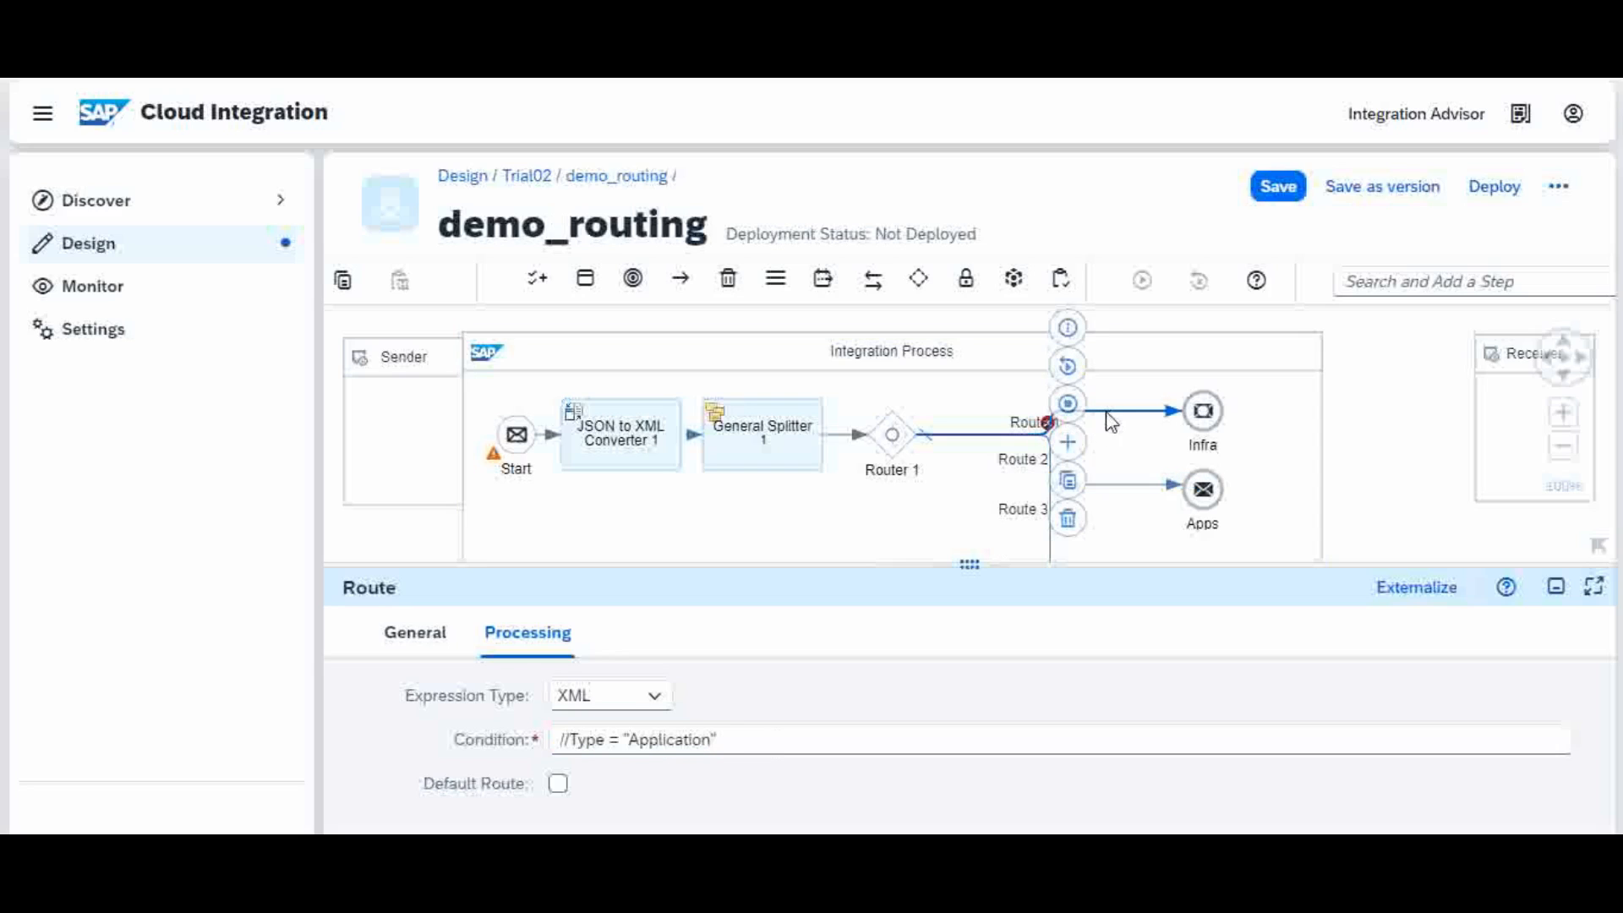
left_click(531, 641)
left_click(578, 736)
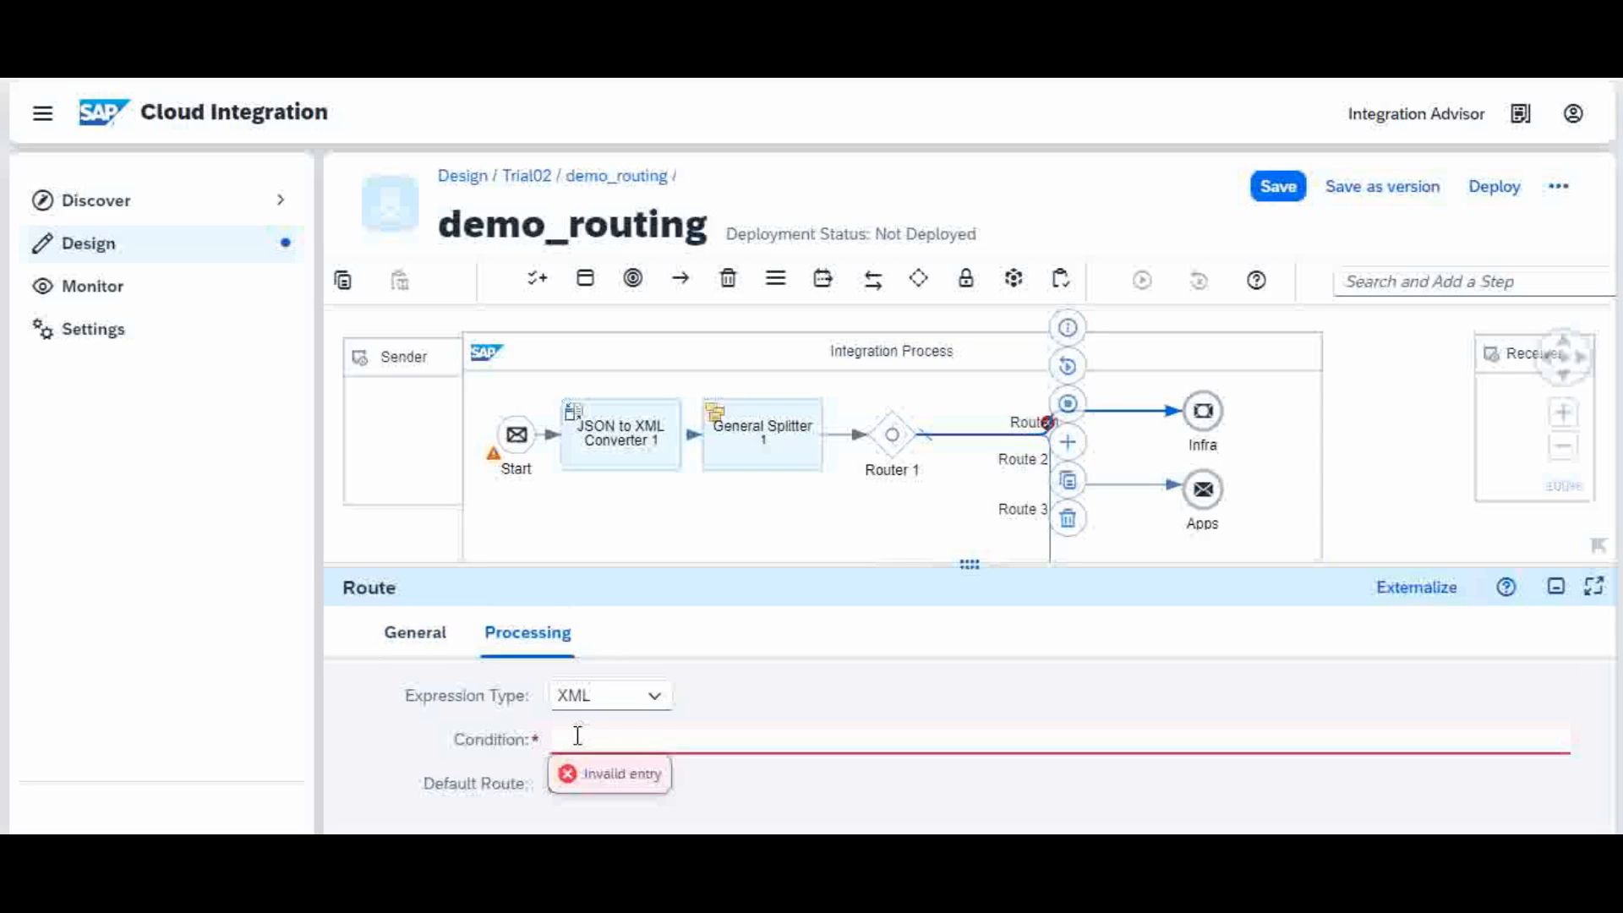
key("ctrl+v")
key("BackSpace")
key("BackSpace")
key("BackSpace")
key("BackSpace")
key("BackSpace")
key("BackSpace")
key("BackSpace")
key("BackSpace")
key("BackSpace")
key("BackSpace")
key("BackSpace")
type("Infra")
left_click(1278, 188)
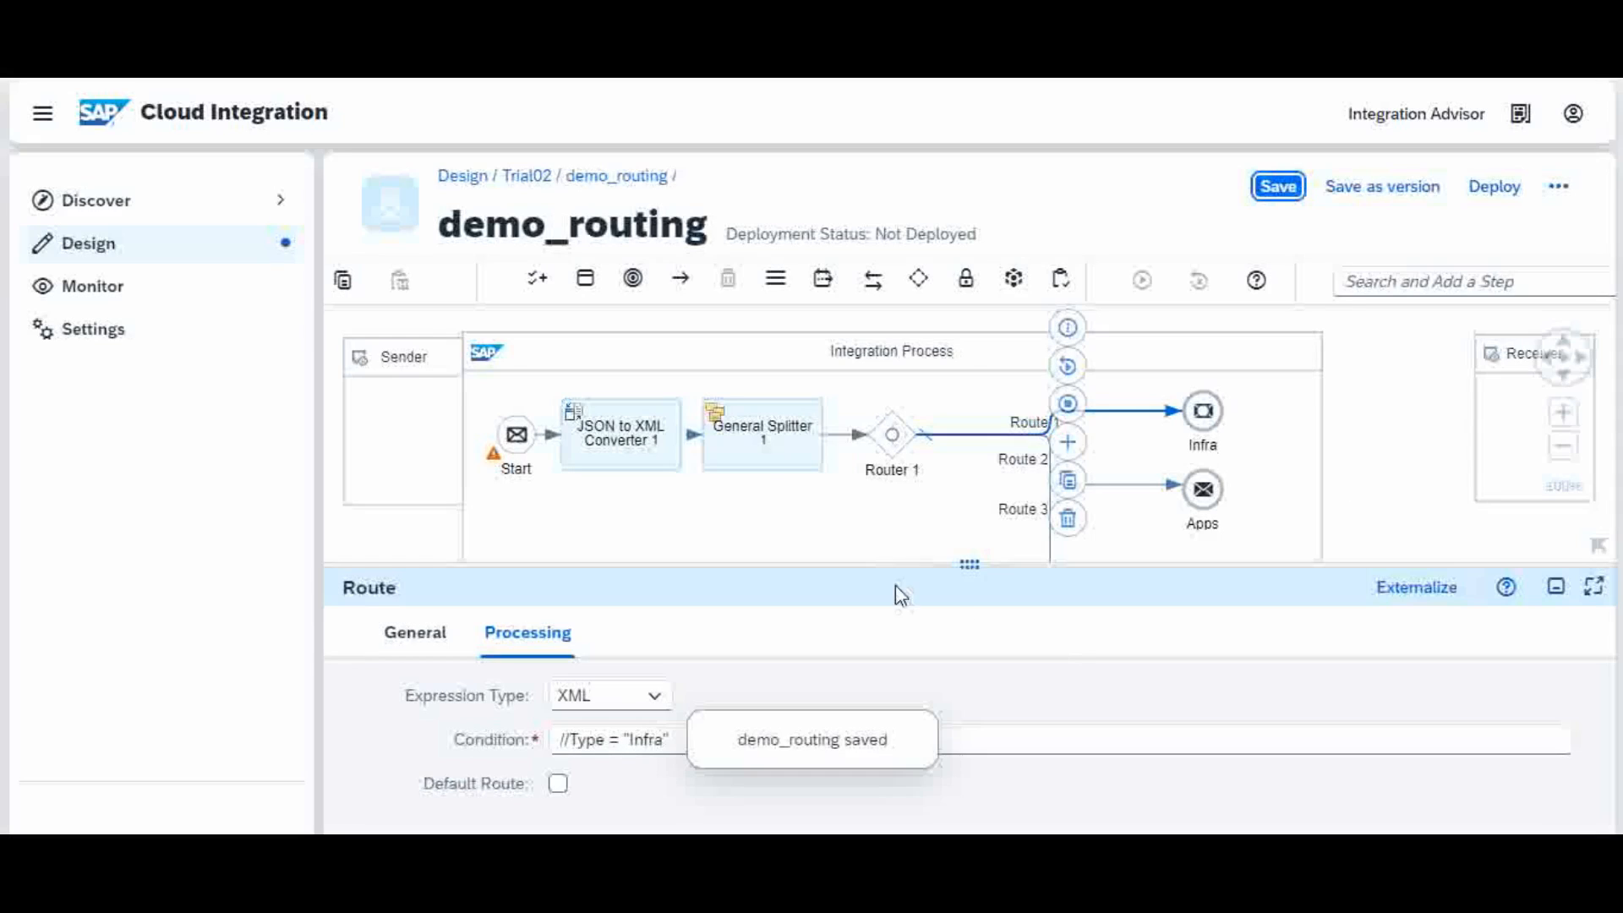
Step: Enlarge the canvas, attach Route 1 to Router 1's edge, and shift the splitter and converter right
left_click_drag(899, 563, 926, 675)
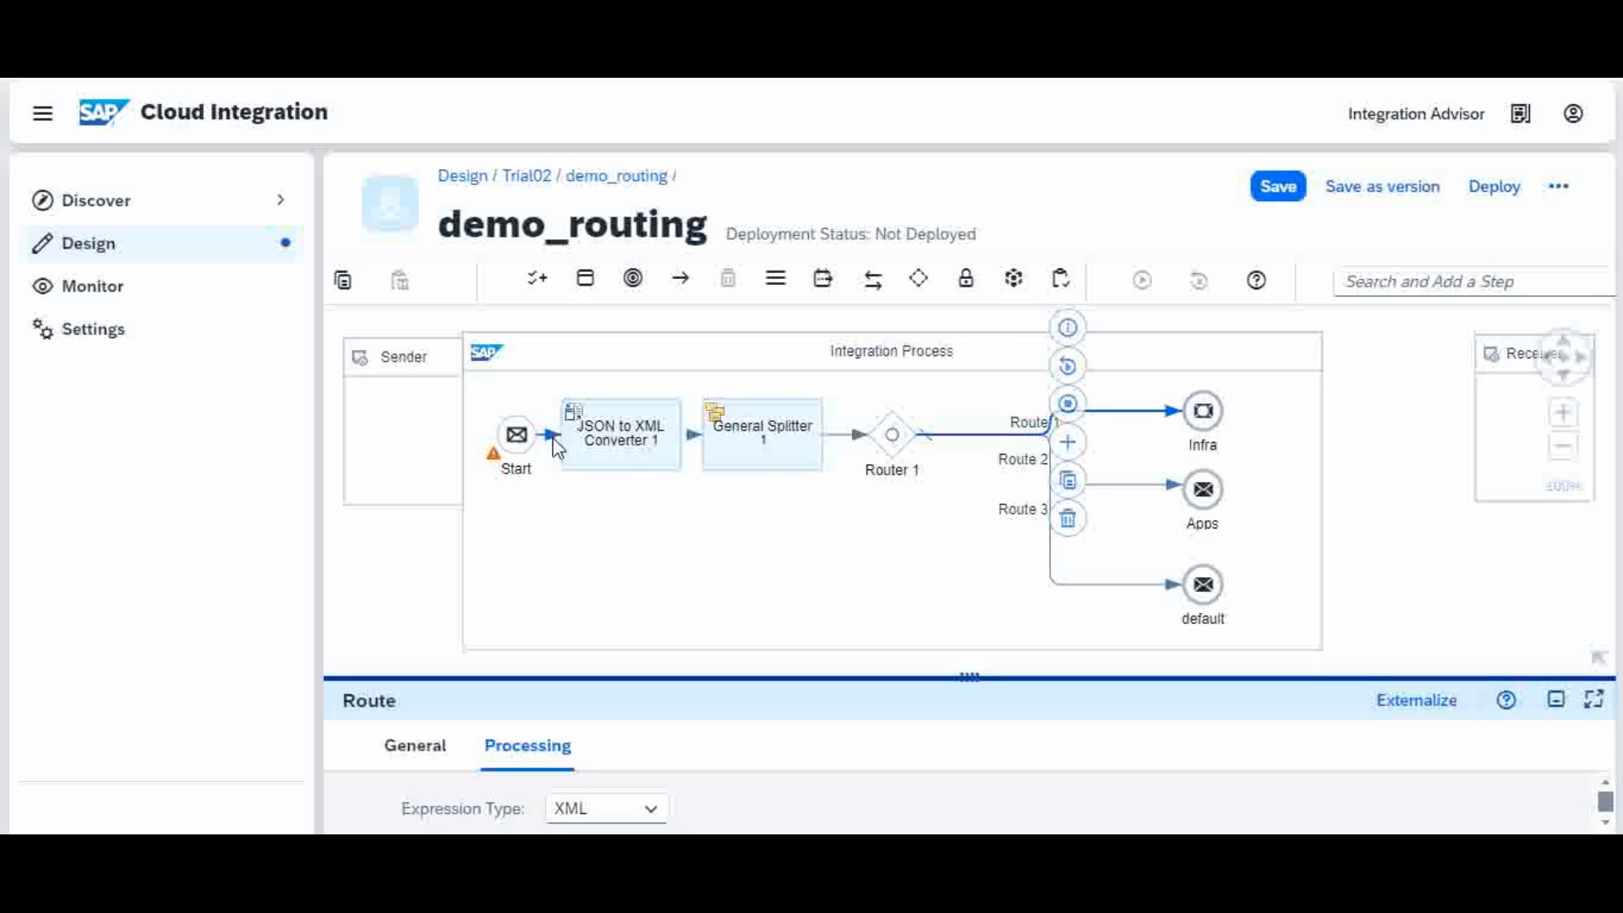
mouse_move(904, 442)
left_mouse_down()
mouse_move(930, 446)
mouse_move(872, 439)
mouse_move(933, 437)
left_mouse_up()
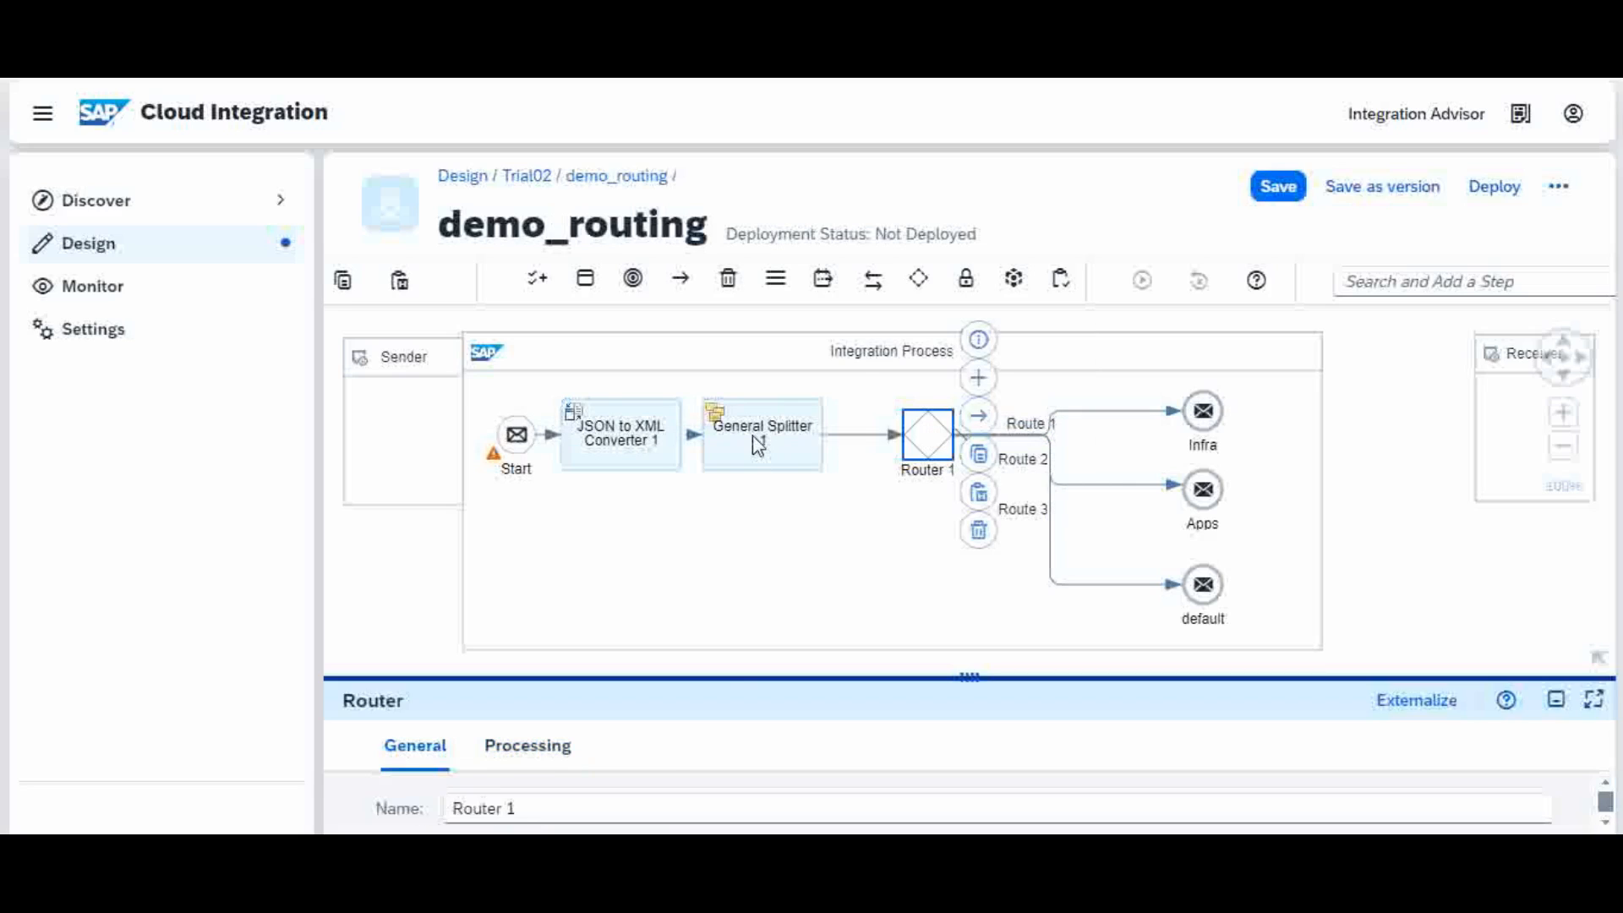
left_click_drag(752, 434, 801, 437)
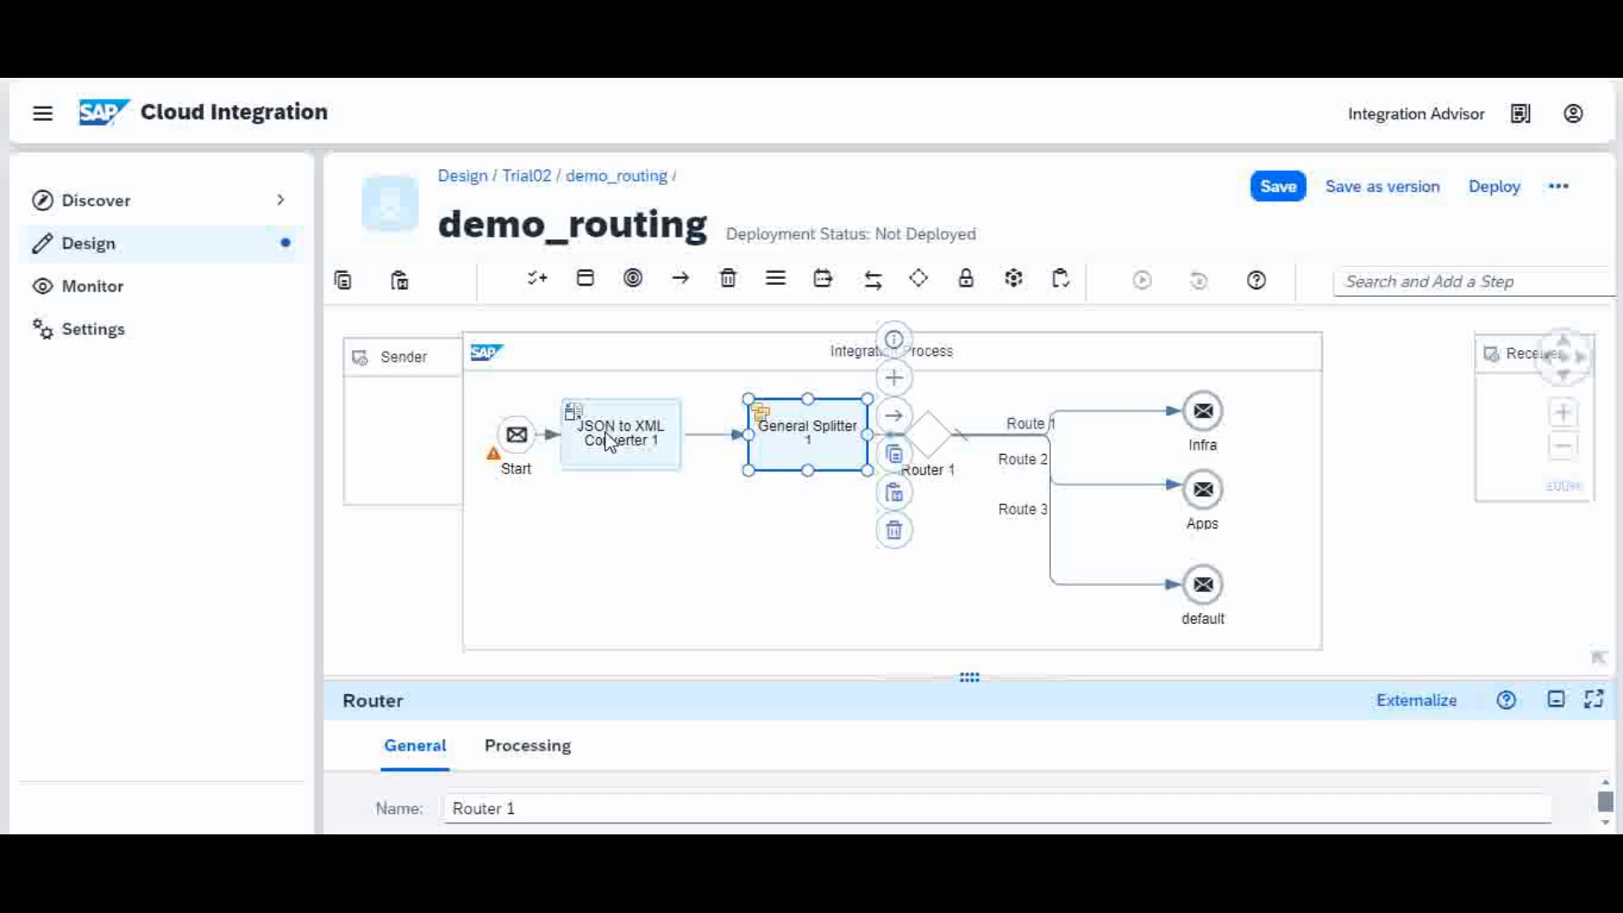
left_click_drag(620, 441, 646, 433)
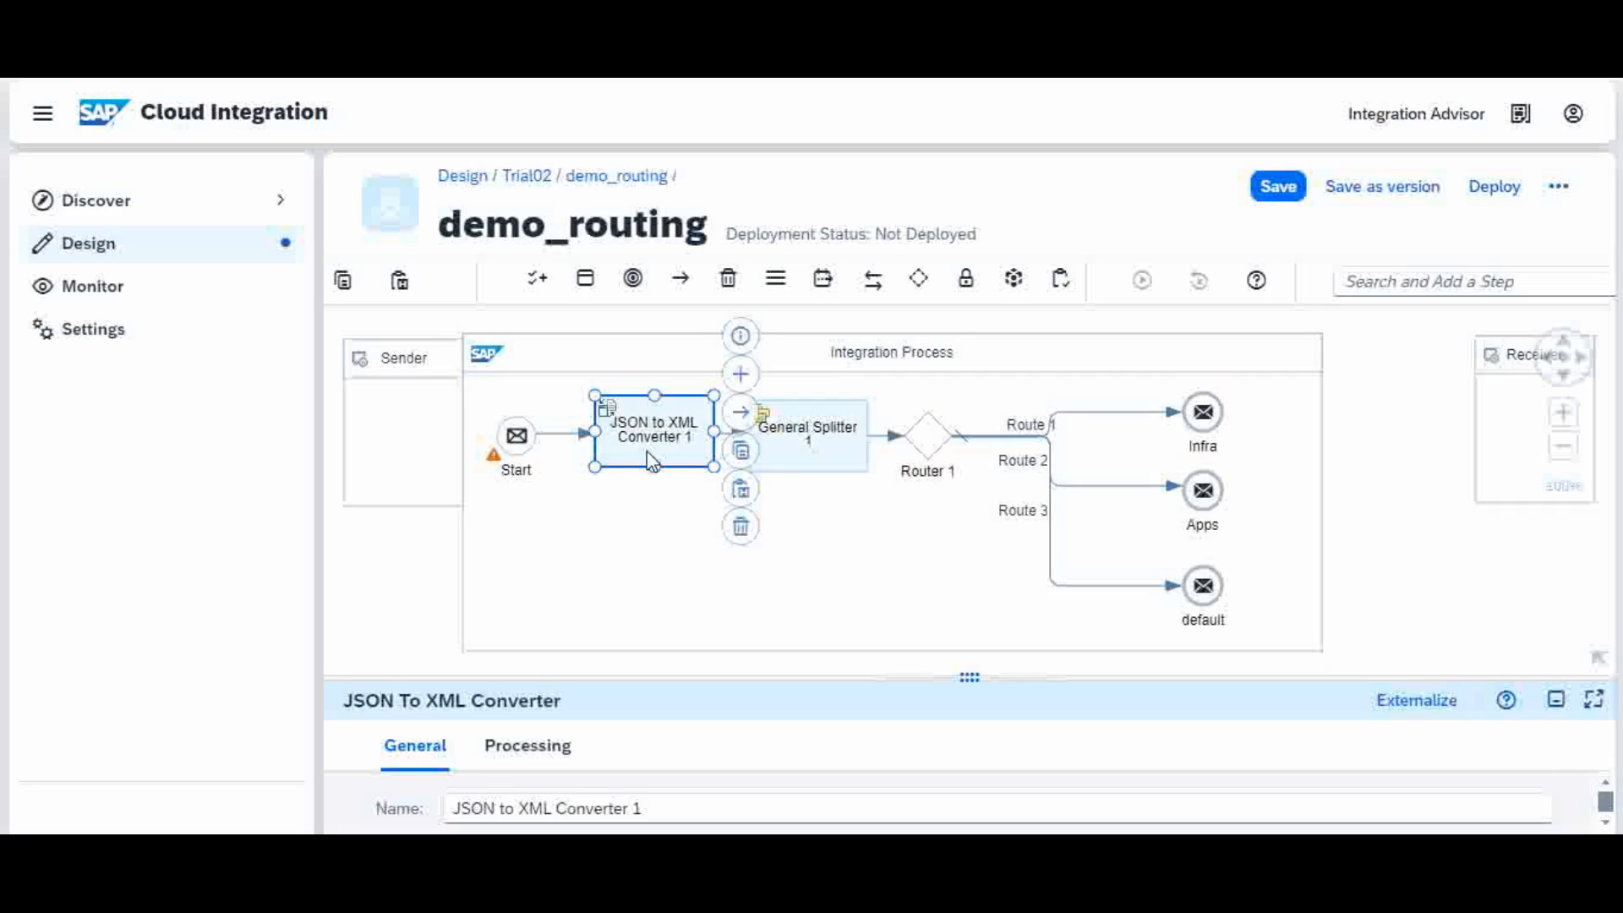
left_click(810, 438)
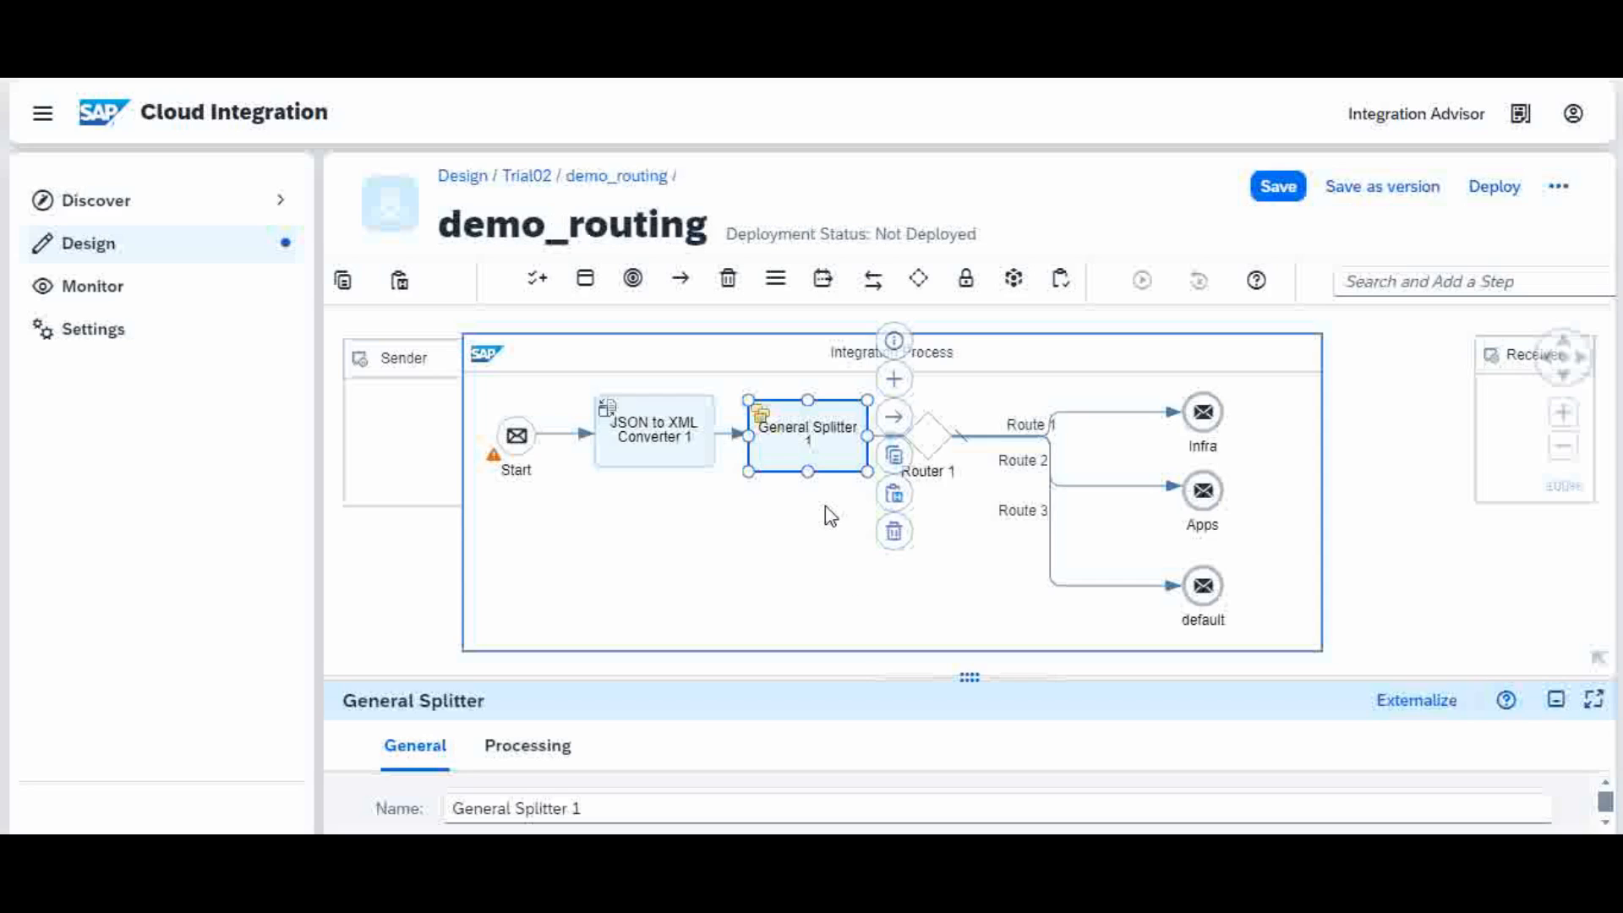
Step: Reroute Route 1 along the top into a raised Infra receiver and save the flow
left_click(926, 440)
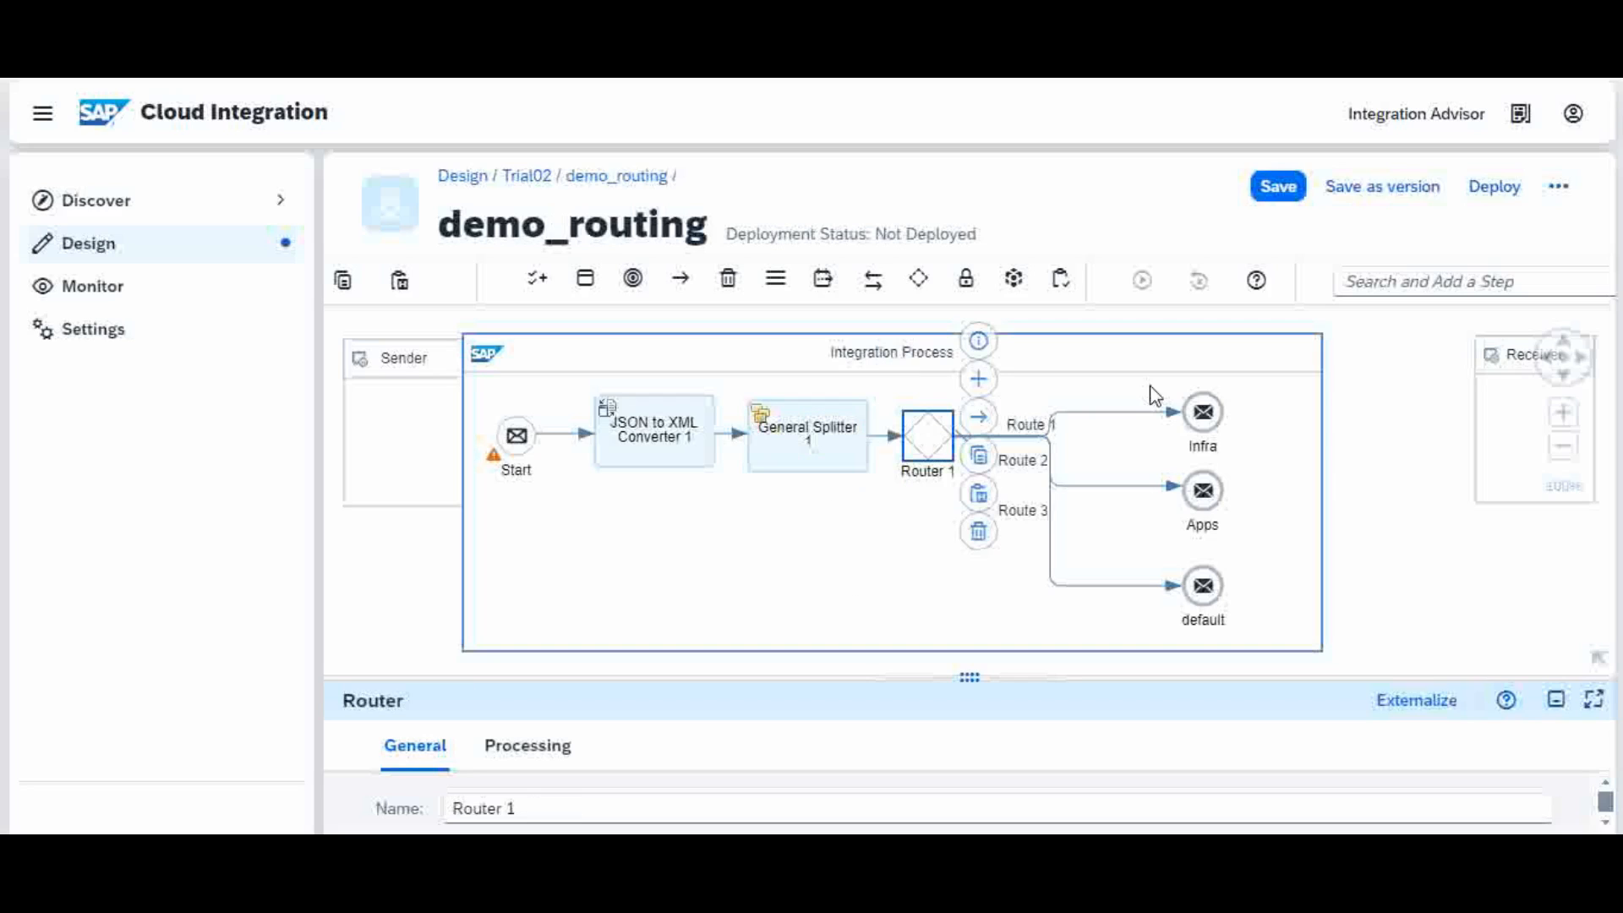
left_click(1125, 413)
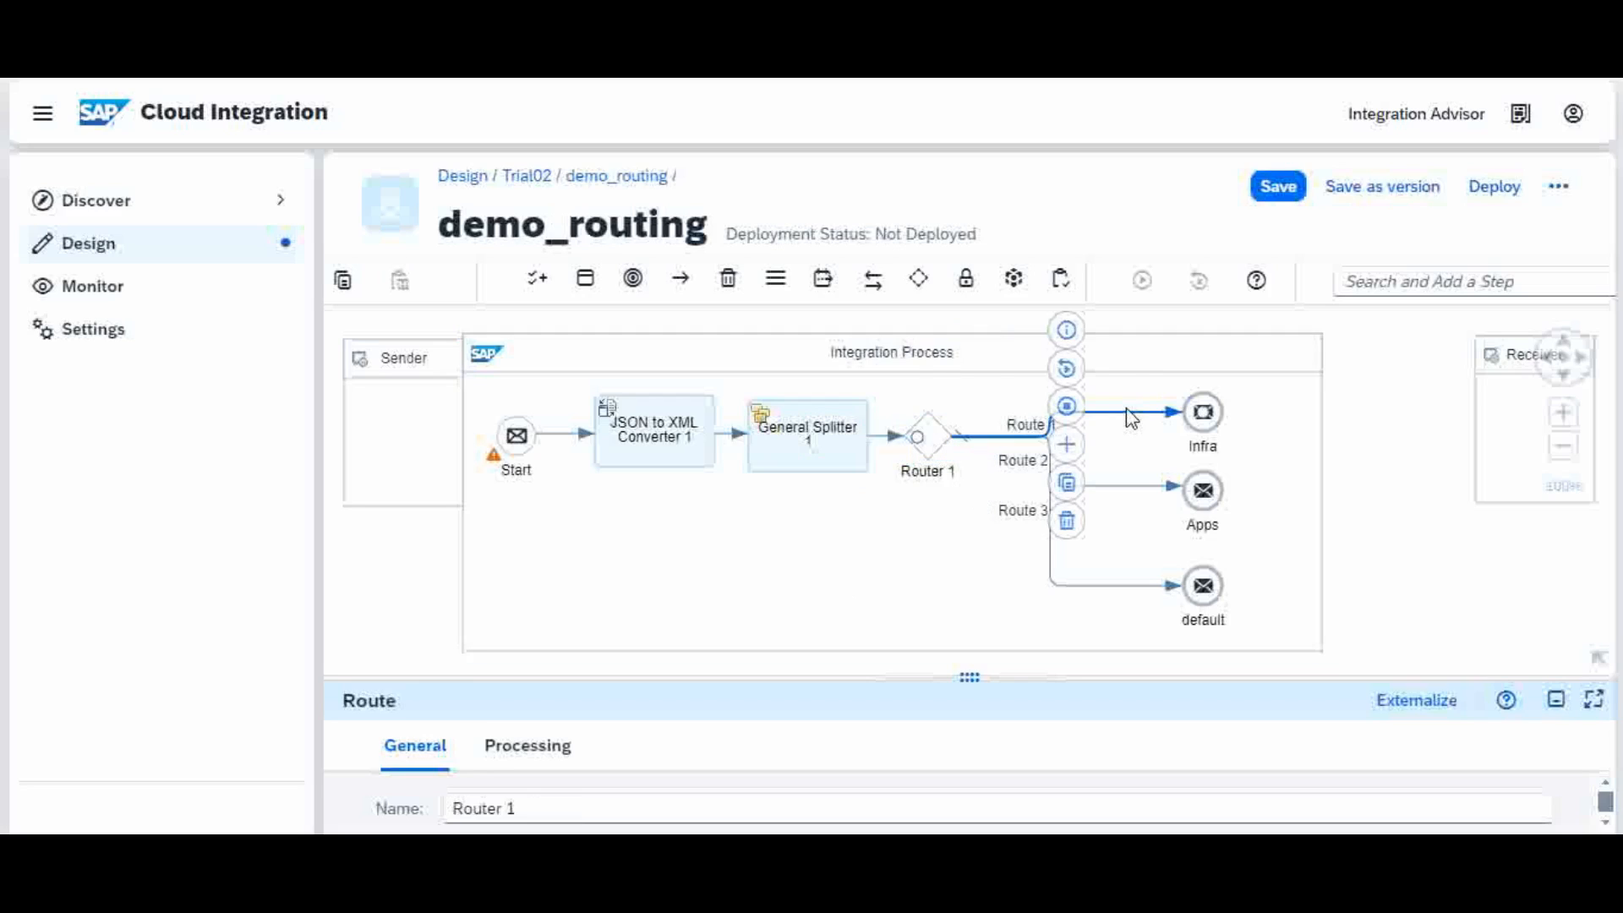
left_click_drag(1128, 411, 1127, 382)
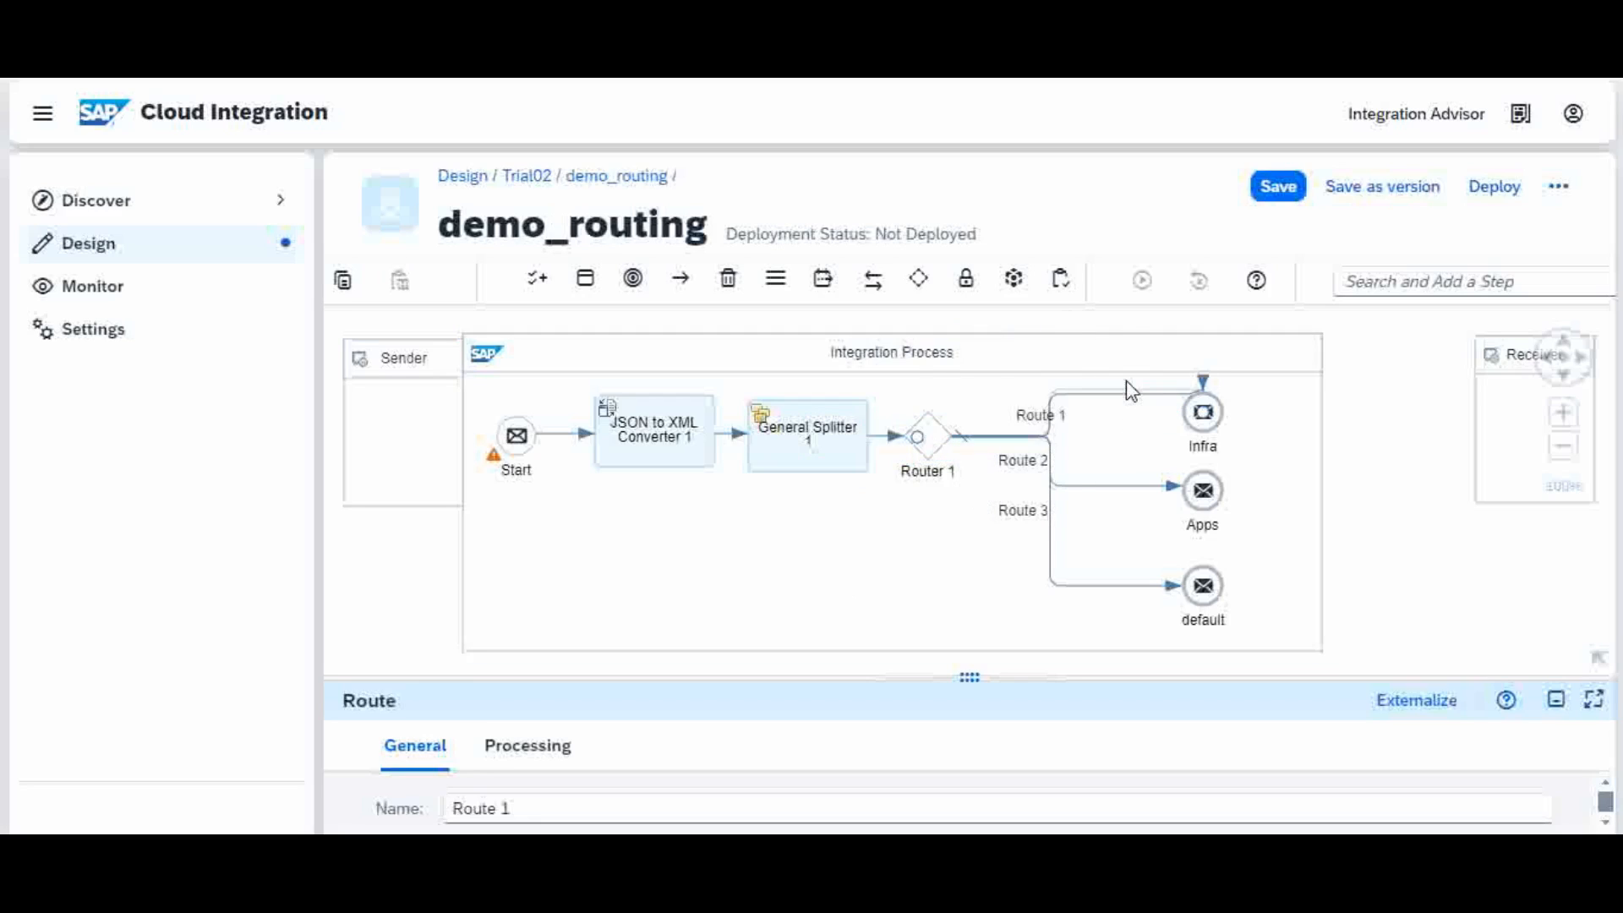
left_click(1222, 406)
left_click_drag(1222, 406, 1237, 421)
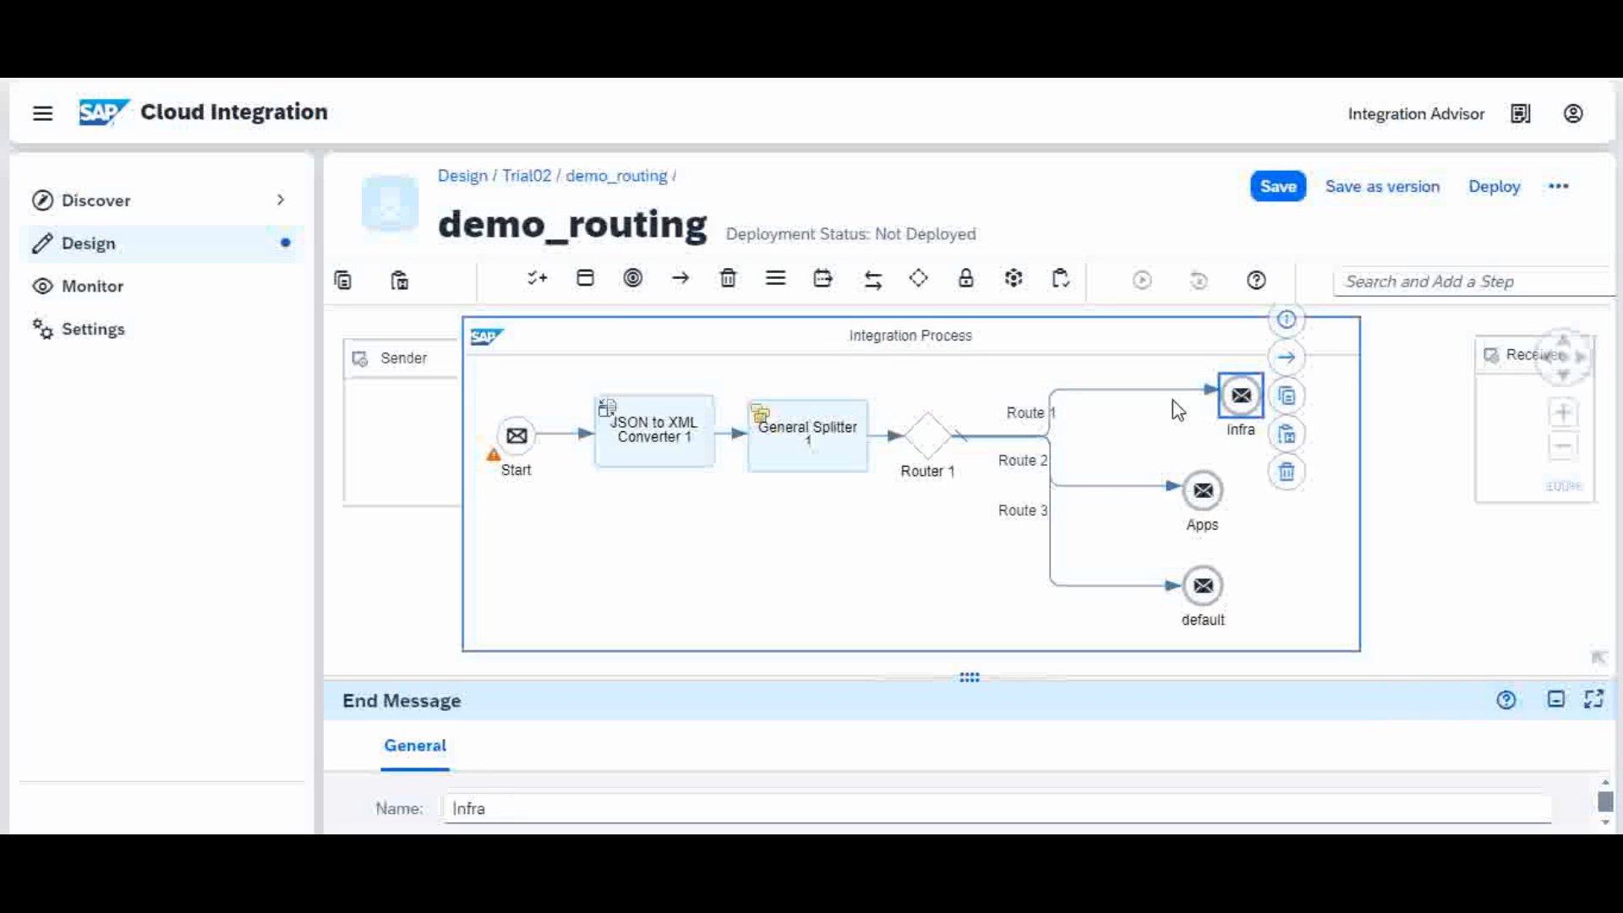
left_click(1279, 188)
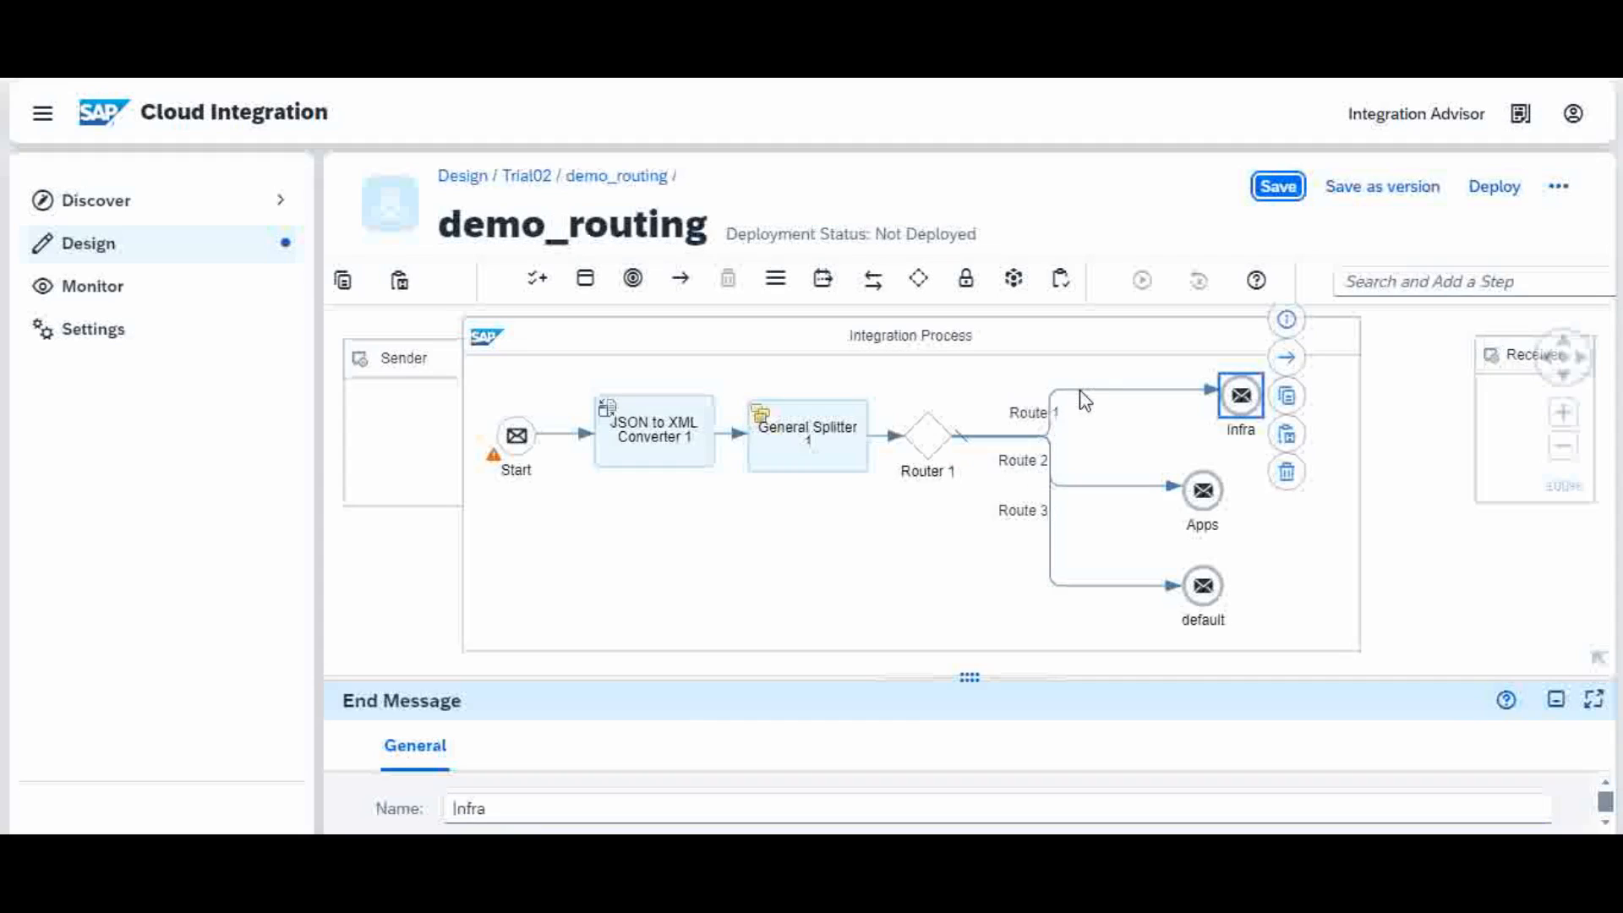
left_click(1081, 394)
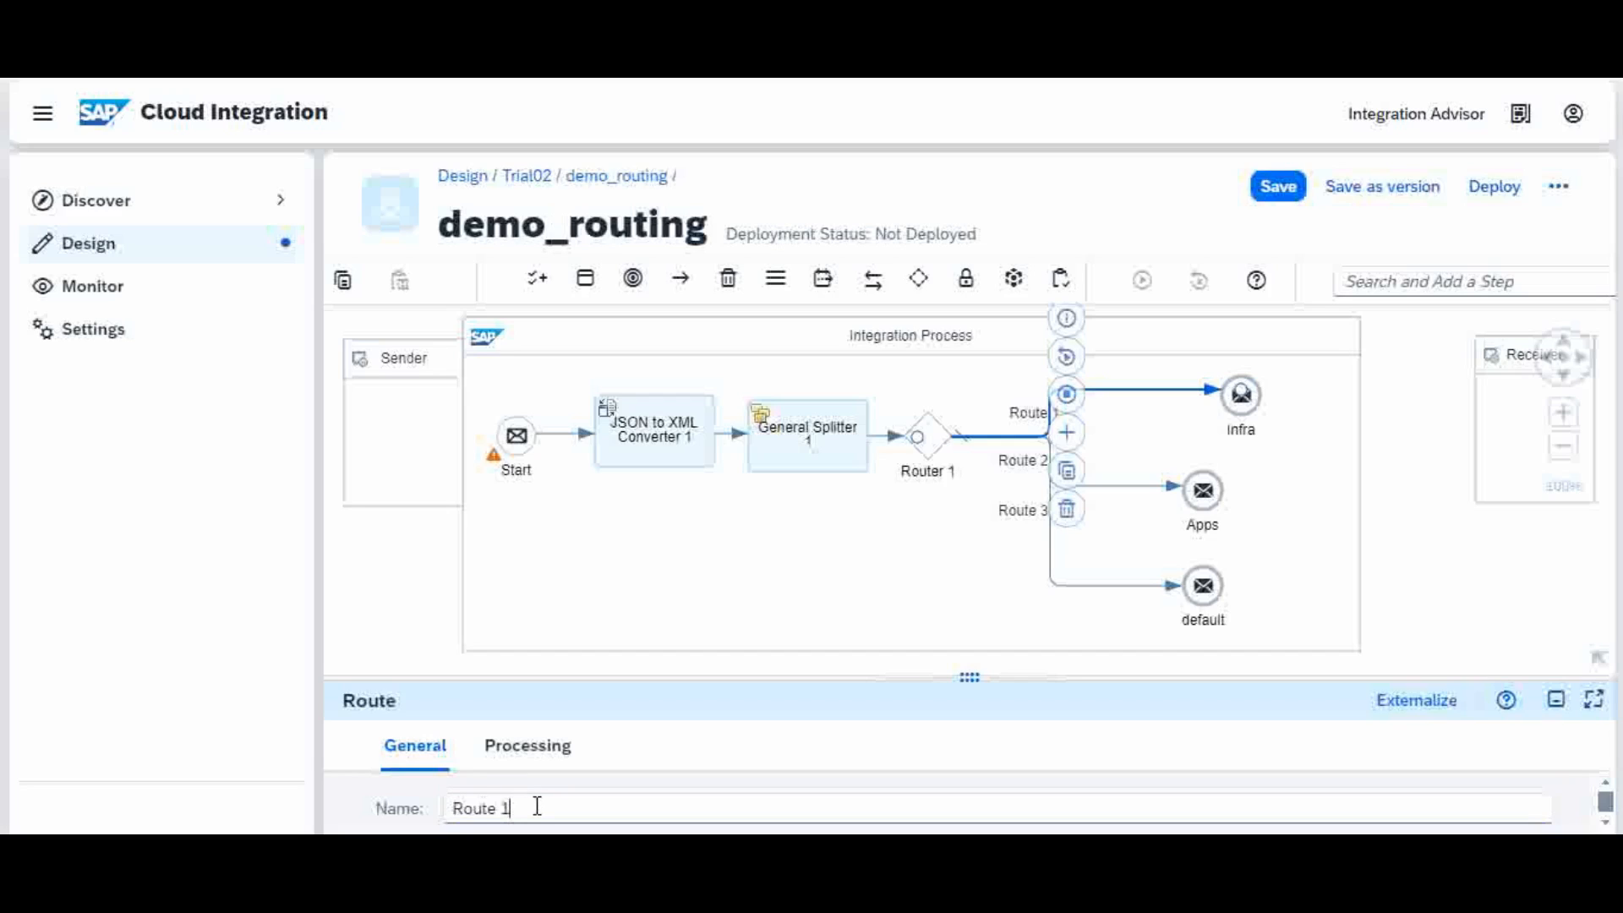
Step: Rename Route 1 to 'Route to Infra'
key("BackSpace")
type("to Infra")
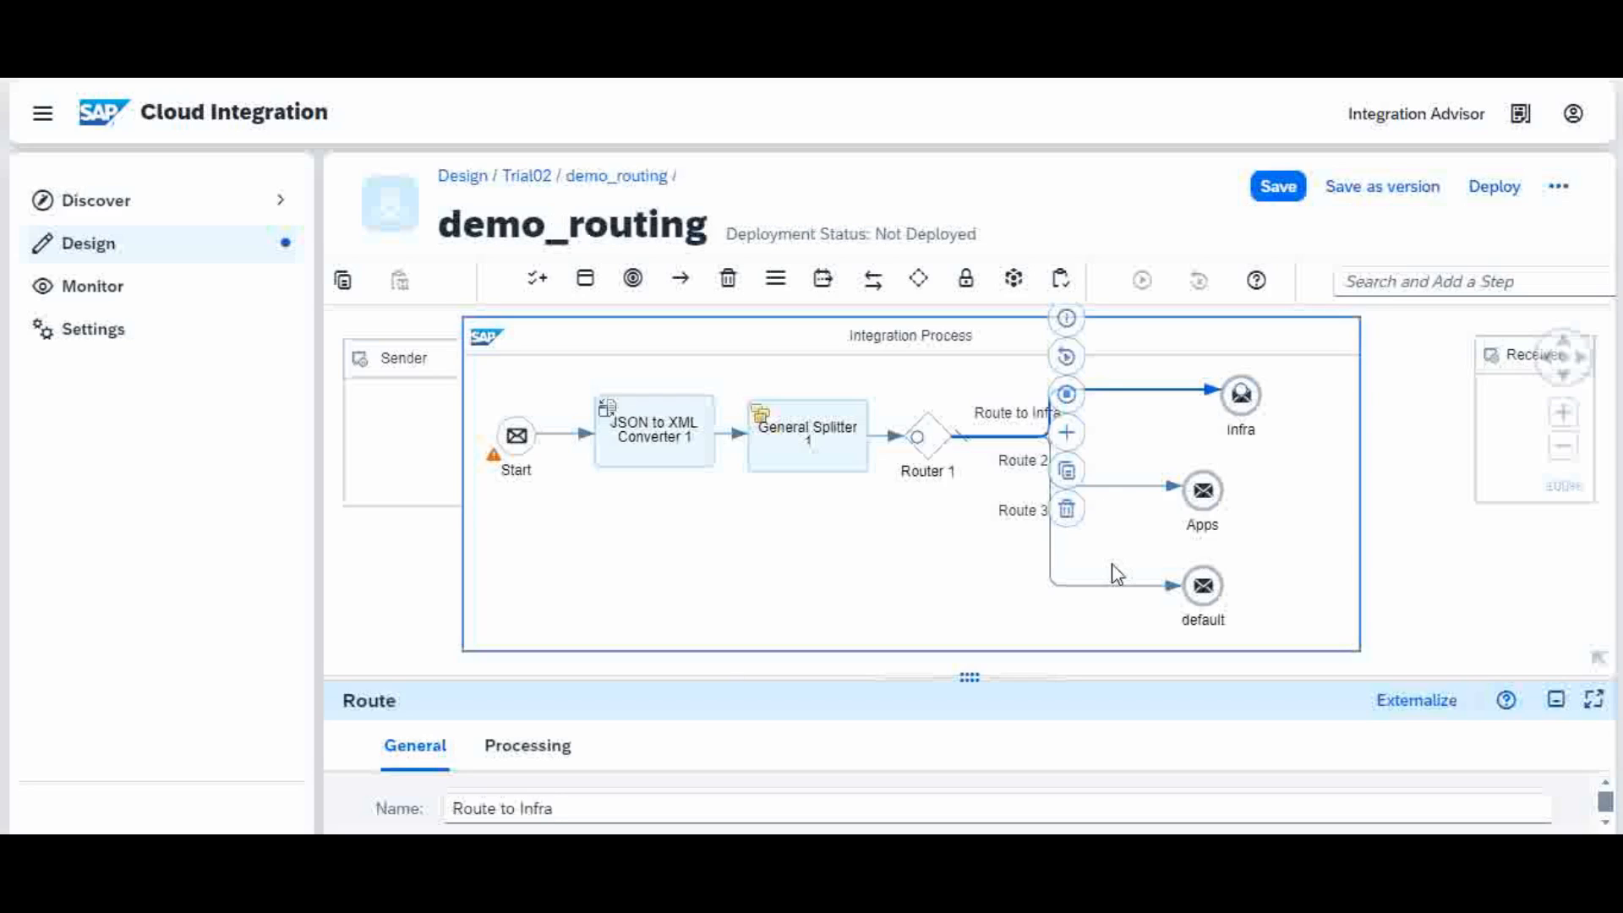
left_click(782, 595)
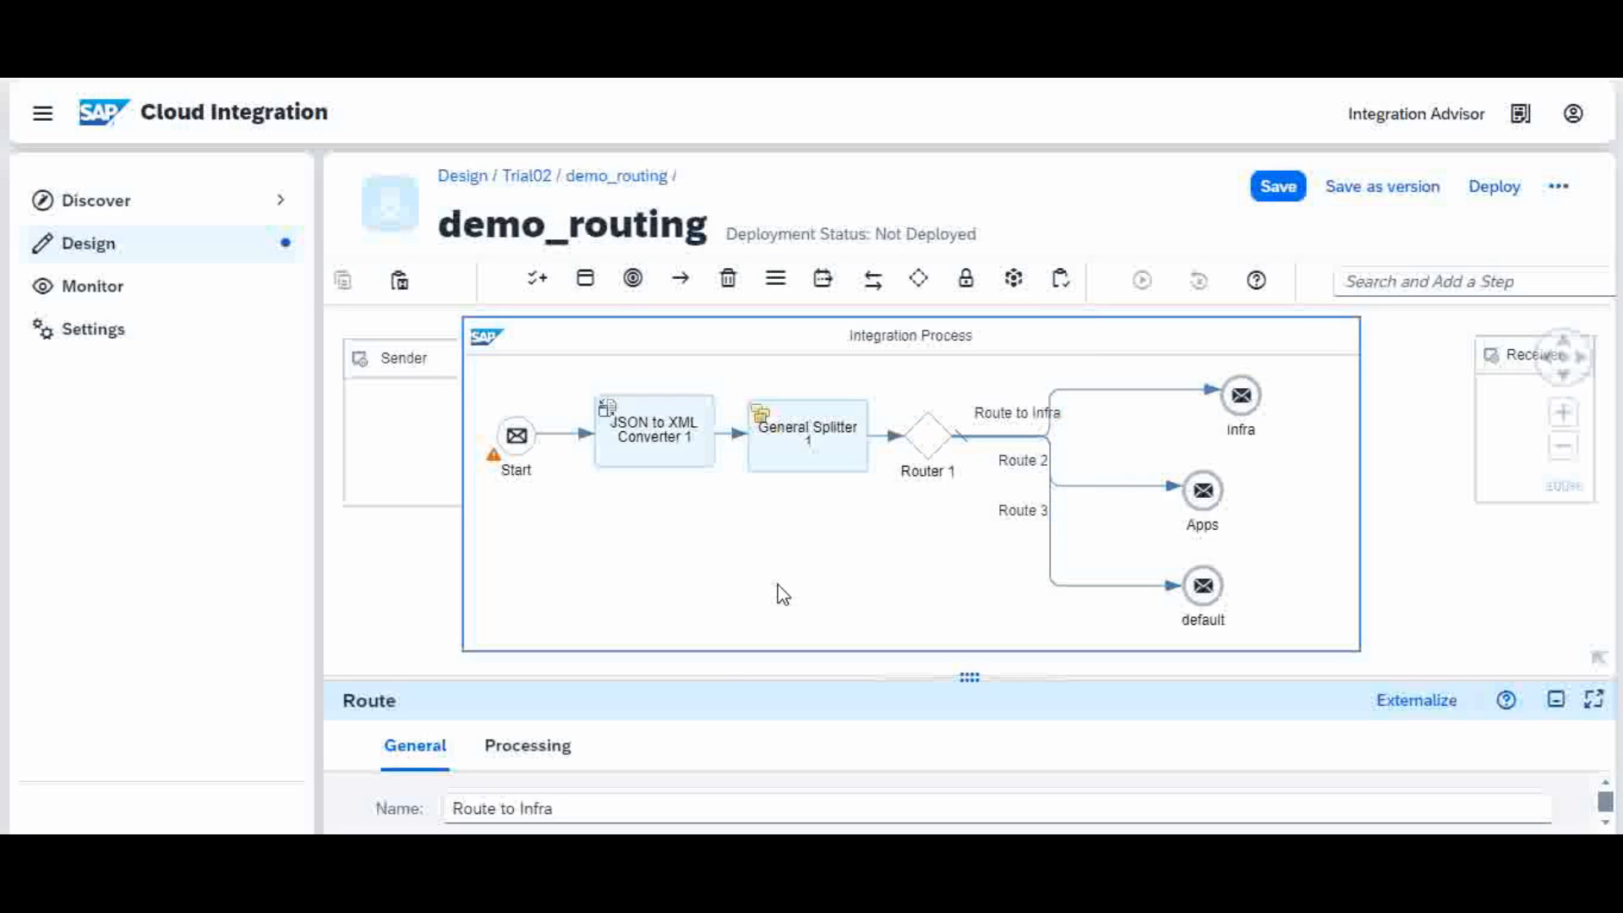
Step: Rename Route 2 to 'Route to app team' and save the flow
left_click(1103, 487)
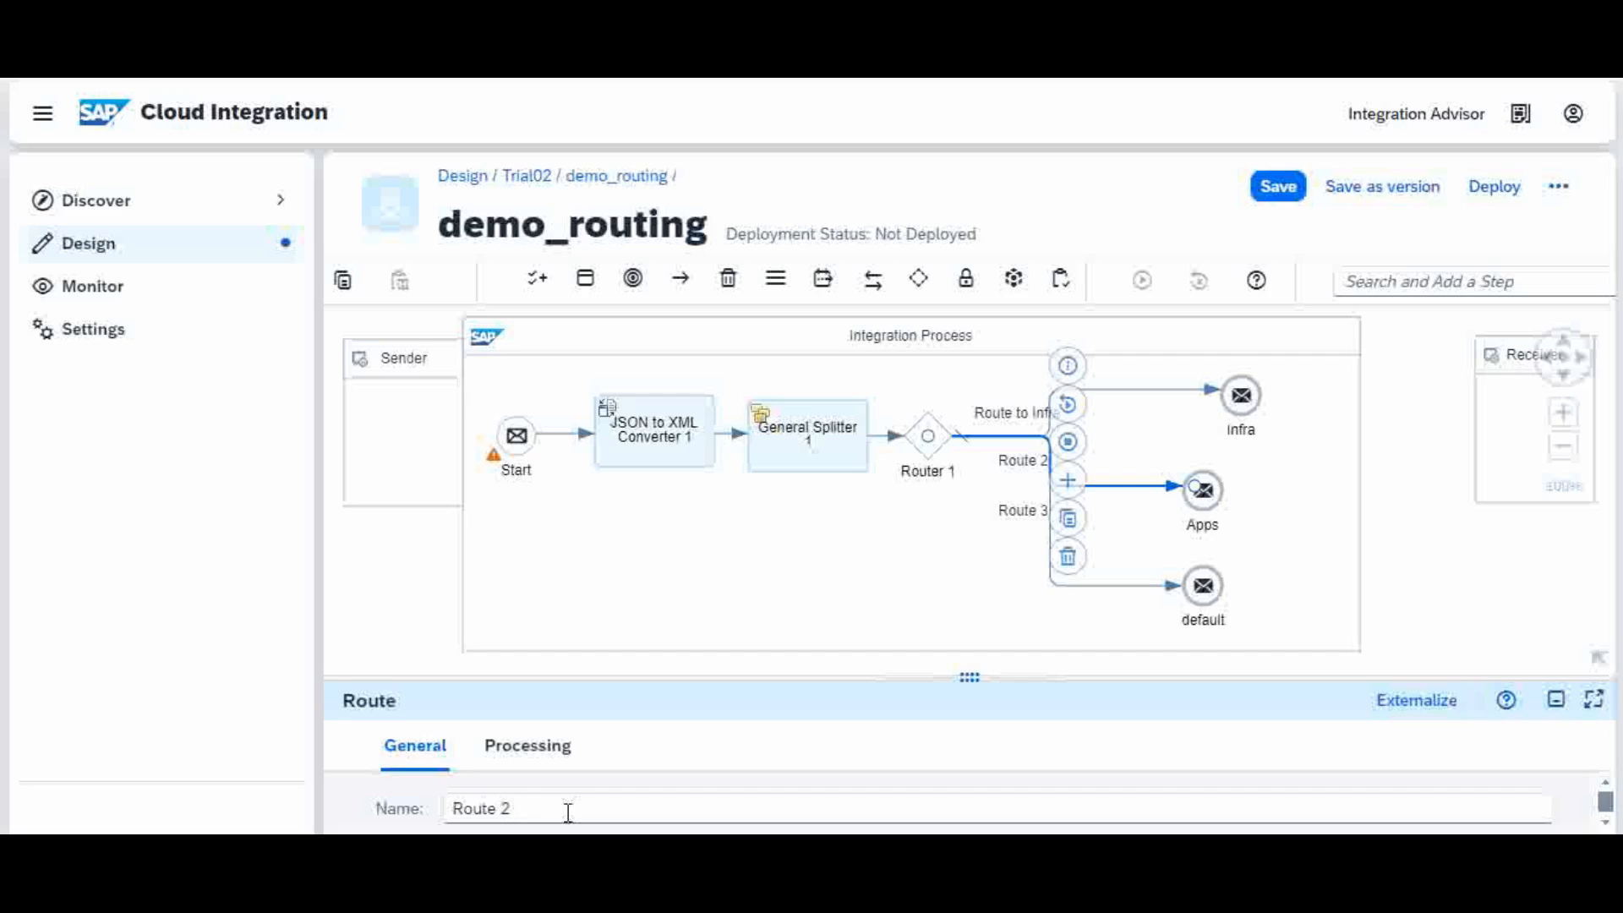
key("BackSpace")
type("to app team")
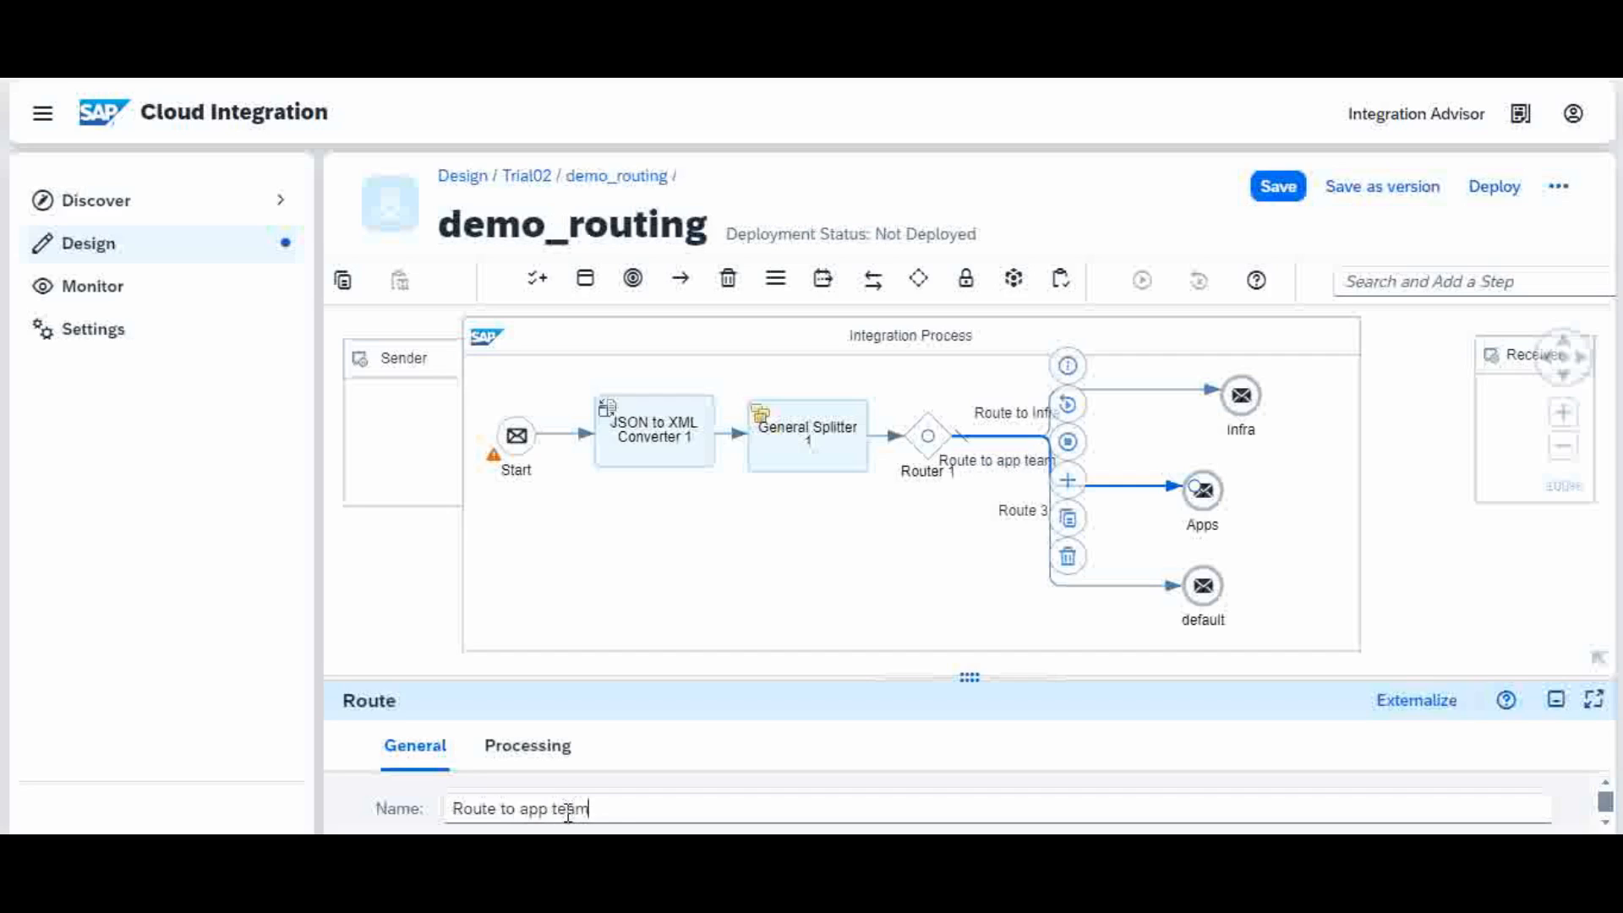
left_click(827, 576)
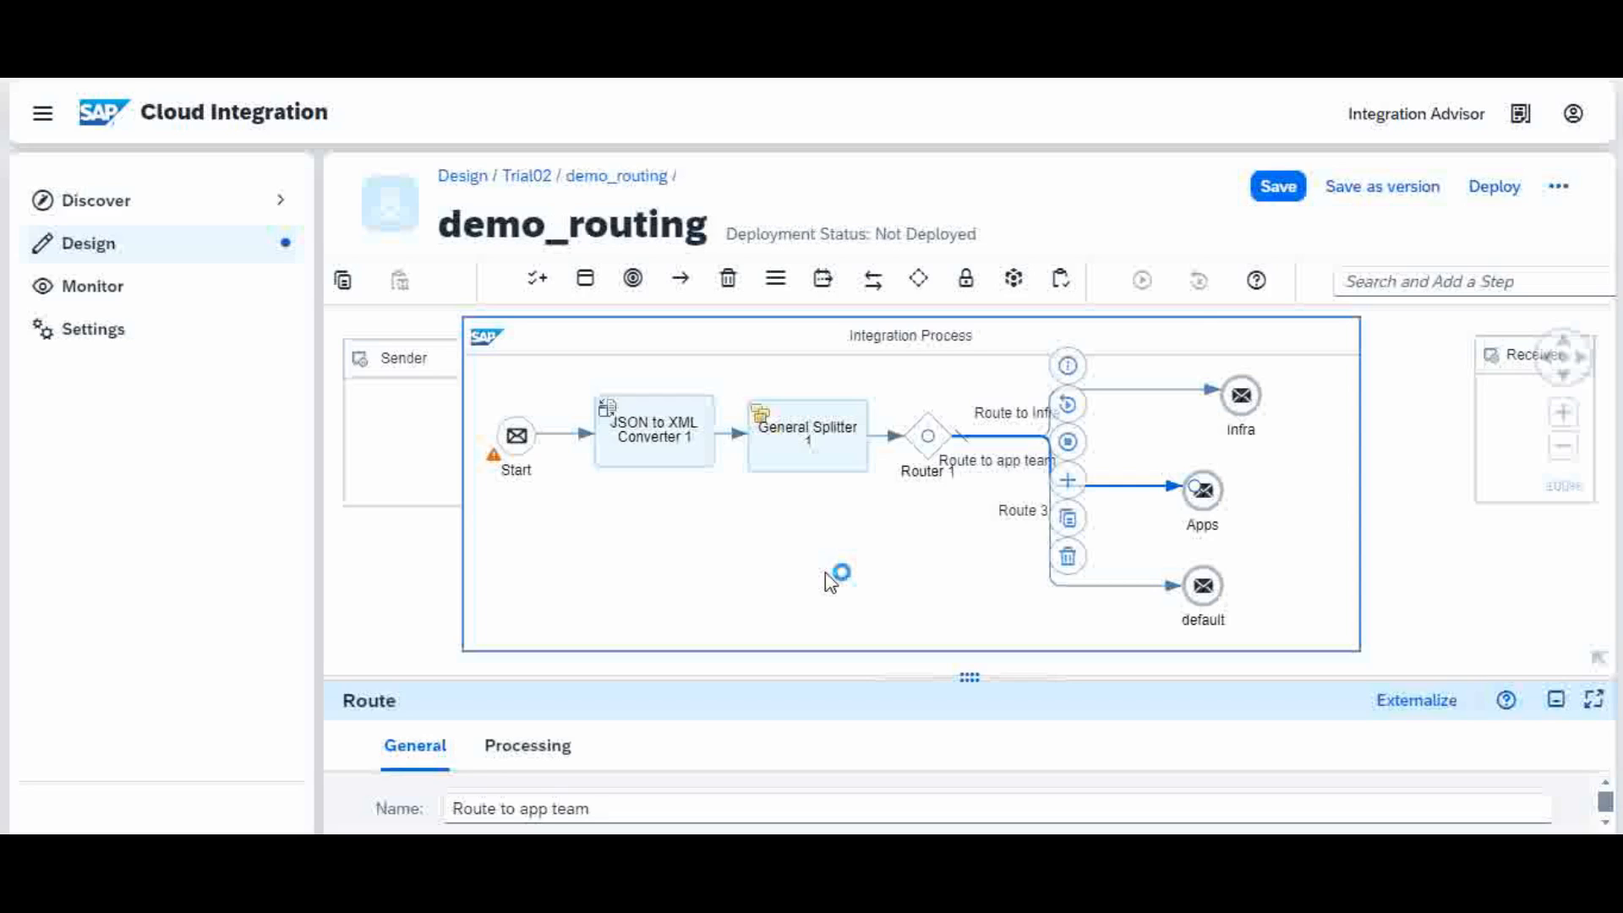
left_click(1276, 191)
Step: Open Router 1's Processing settings and resize the properties panel to keep the default receiver visible
left_click(1085, 585)
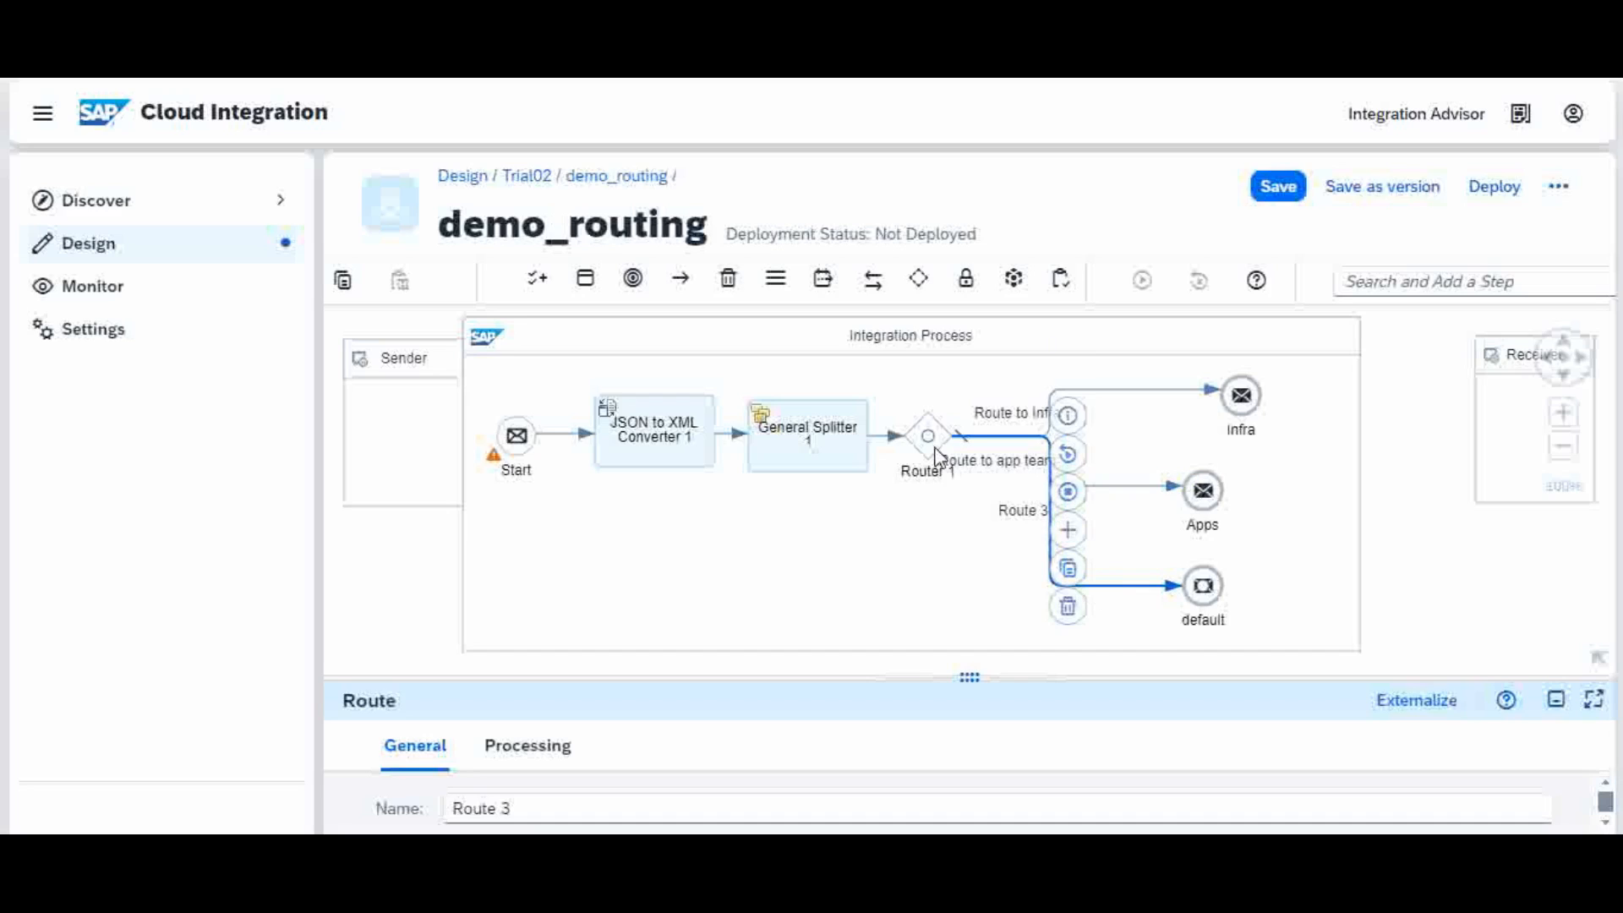
left_click(926, 423)
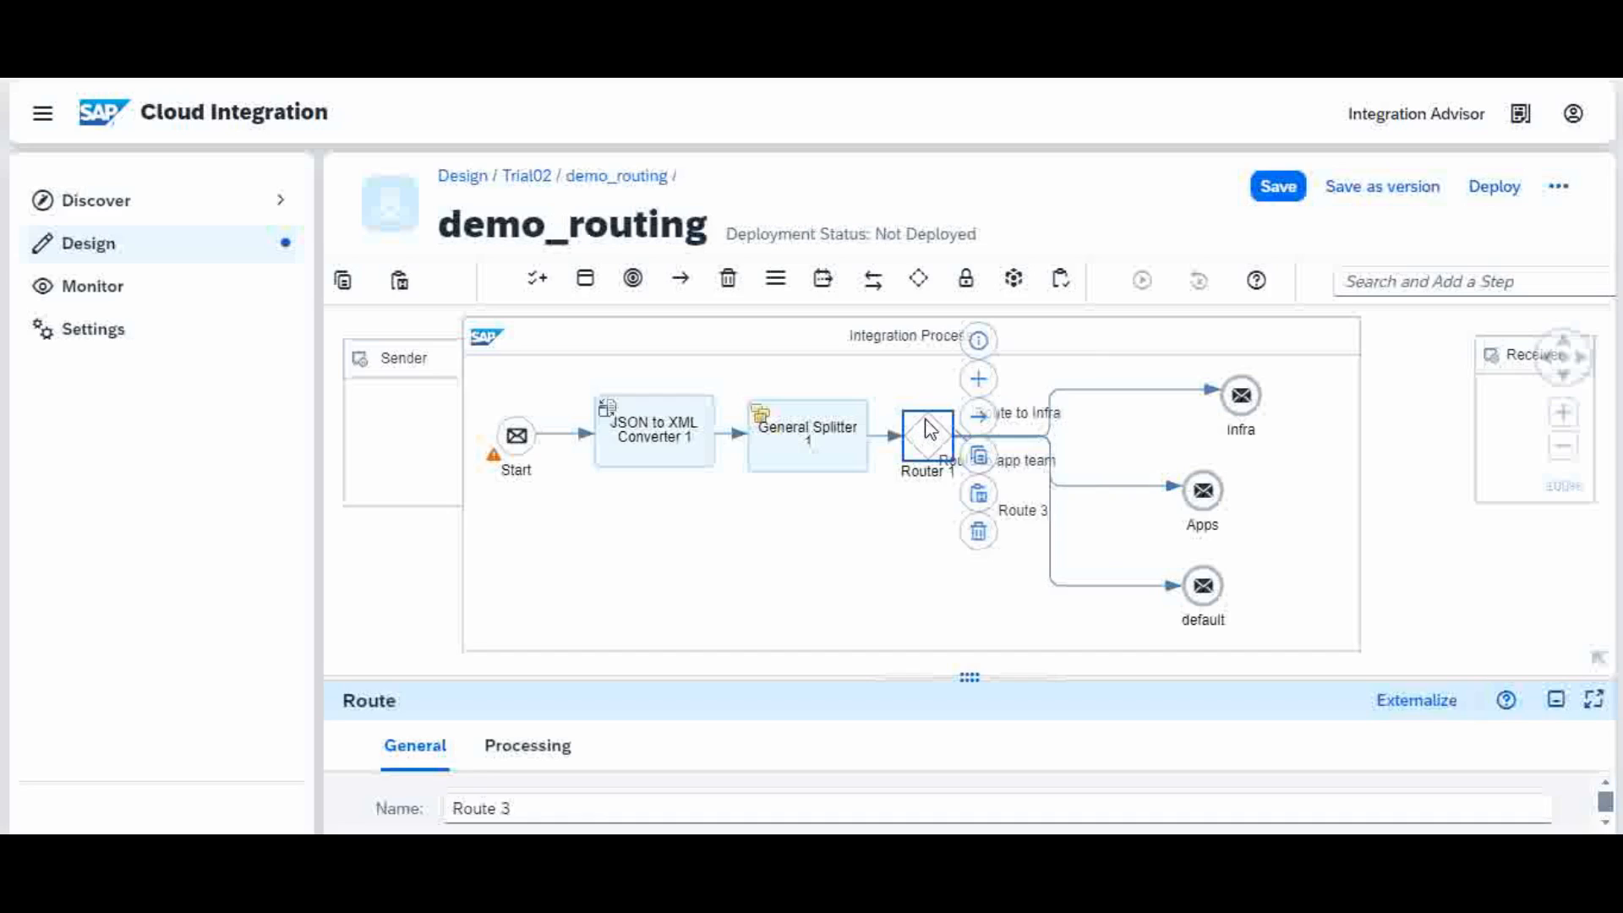
left_click(548, 755)
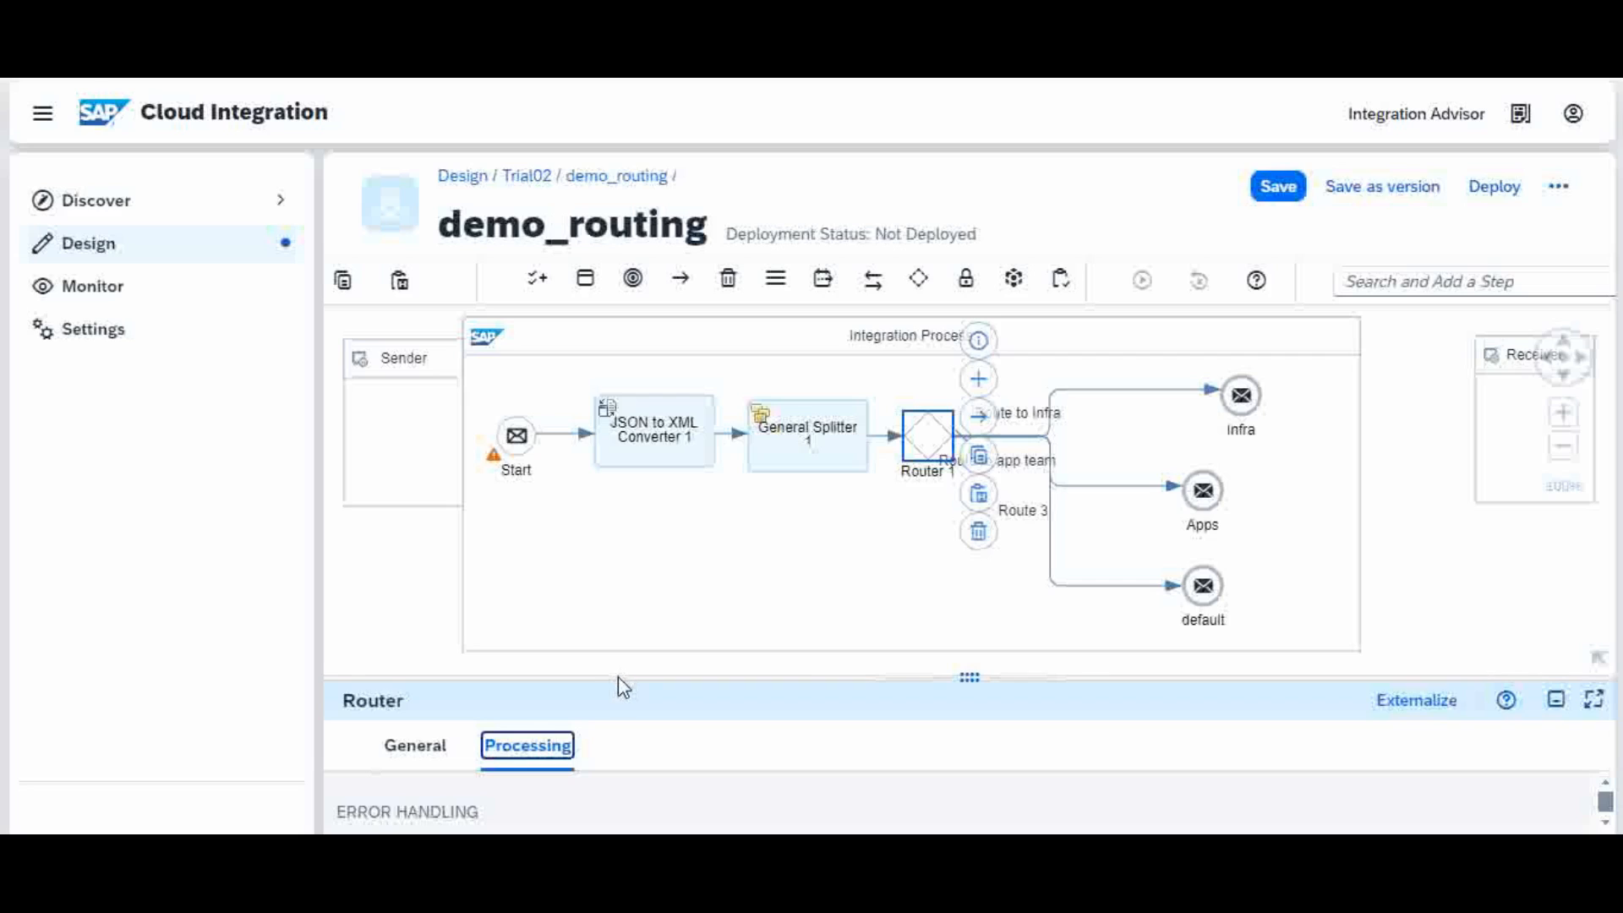
left_click_drag(618, 677, 652, 569)
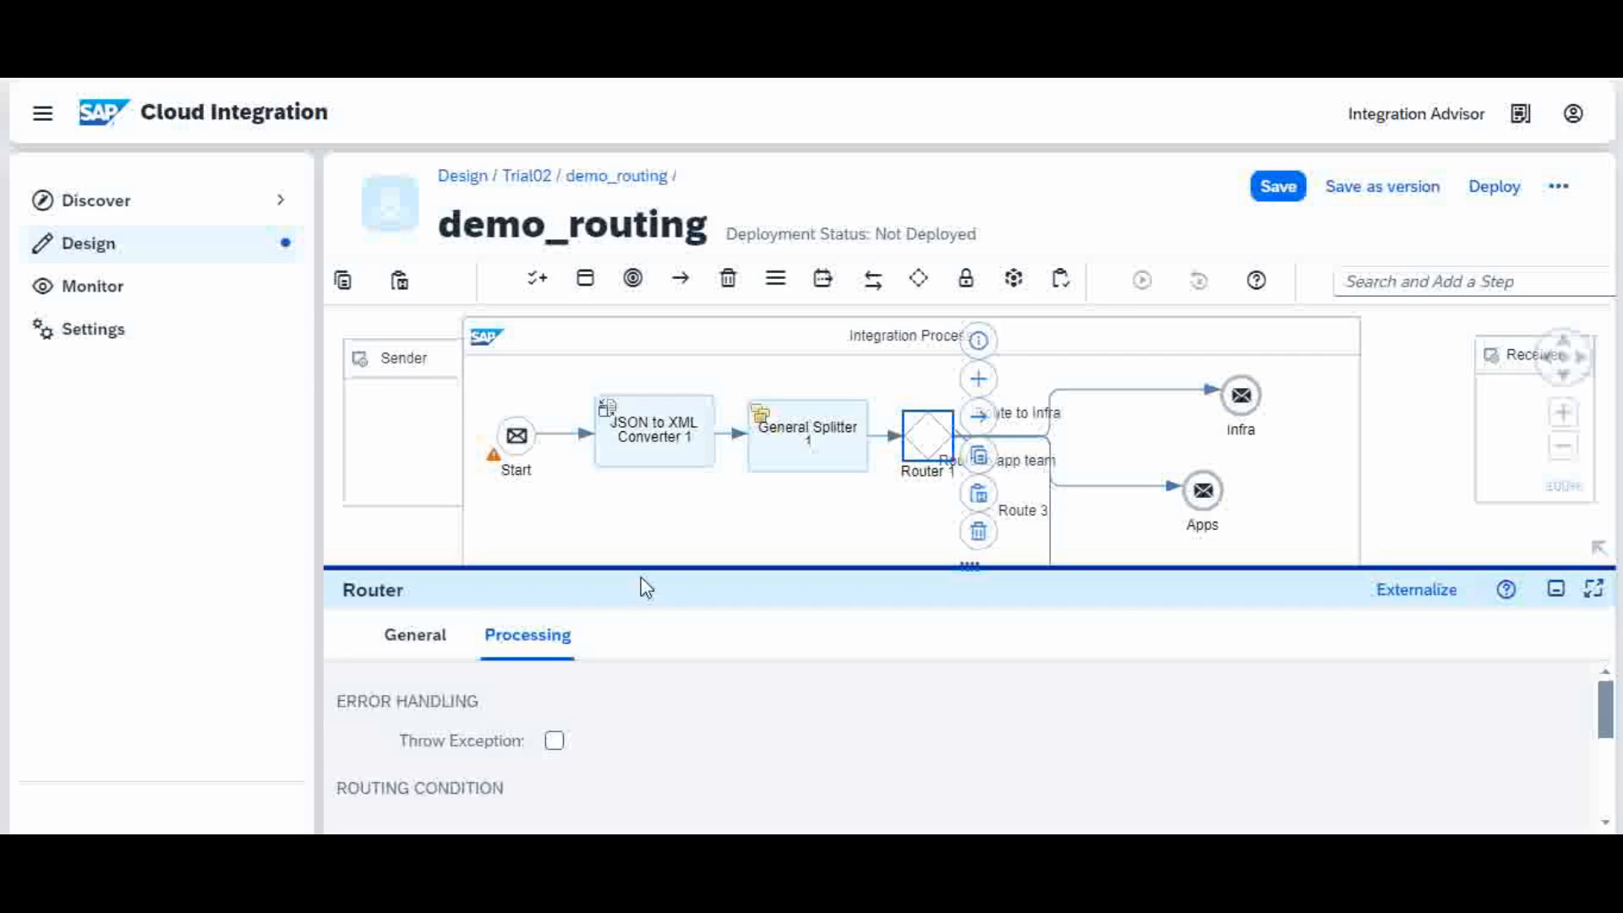
left_click_drag(641, 569, 654, 624)
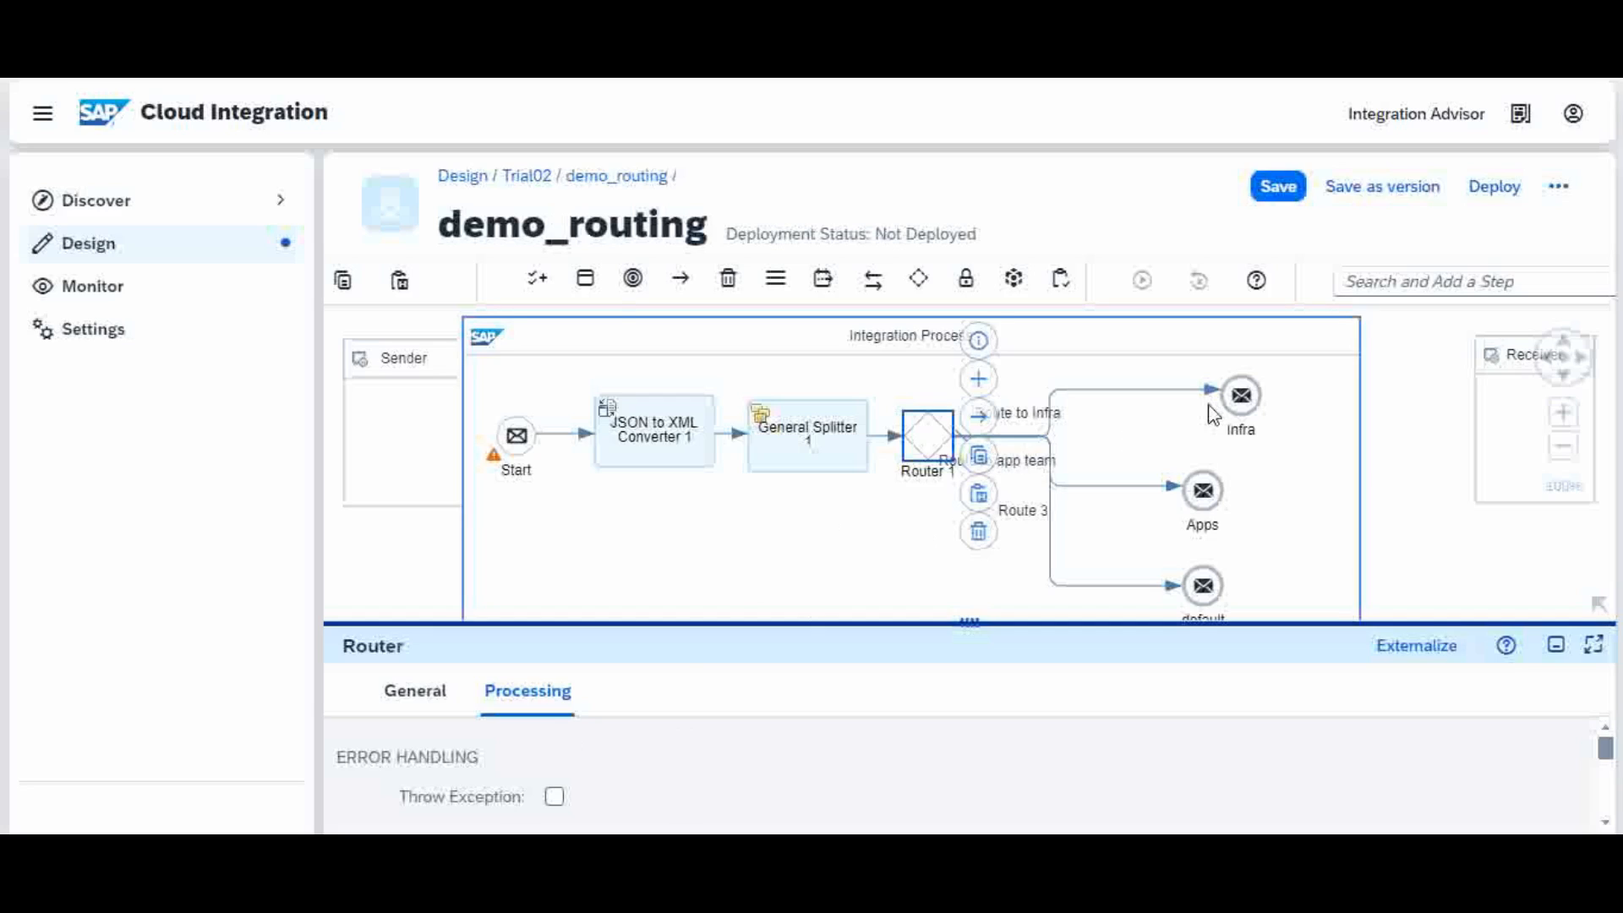
Step: Display Router 1's Routing Condition table for all three routes, with Route 3 as default
left_click(1134, 391)
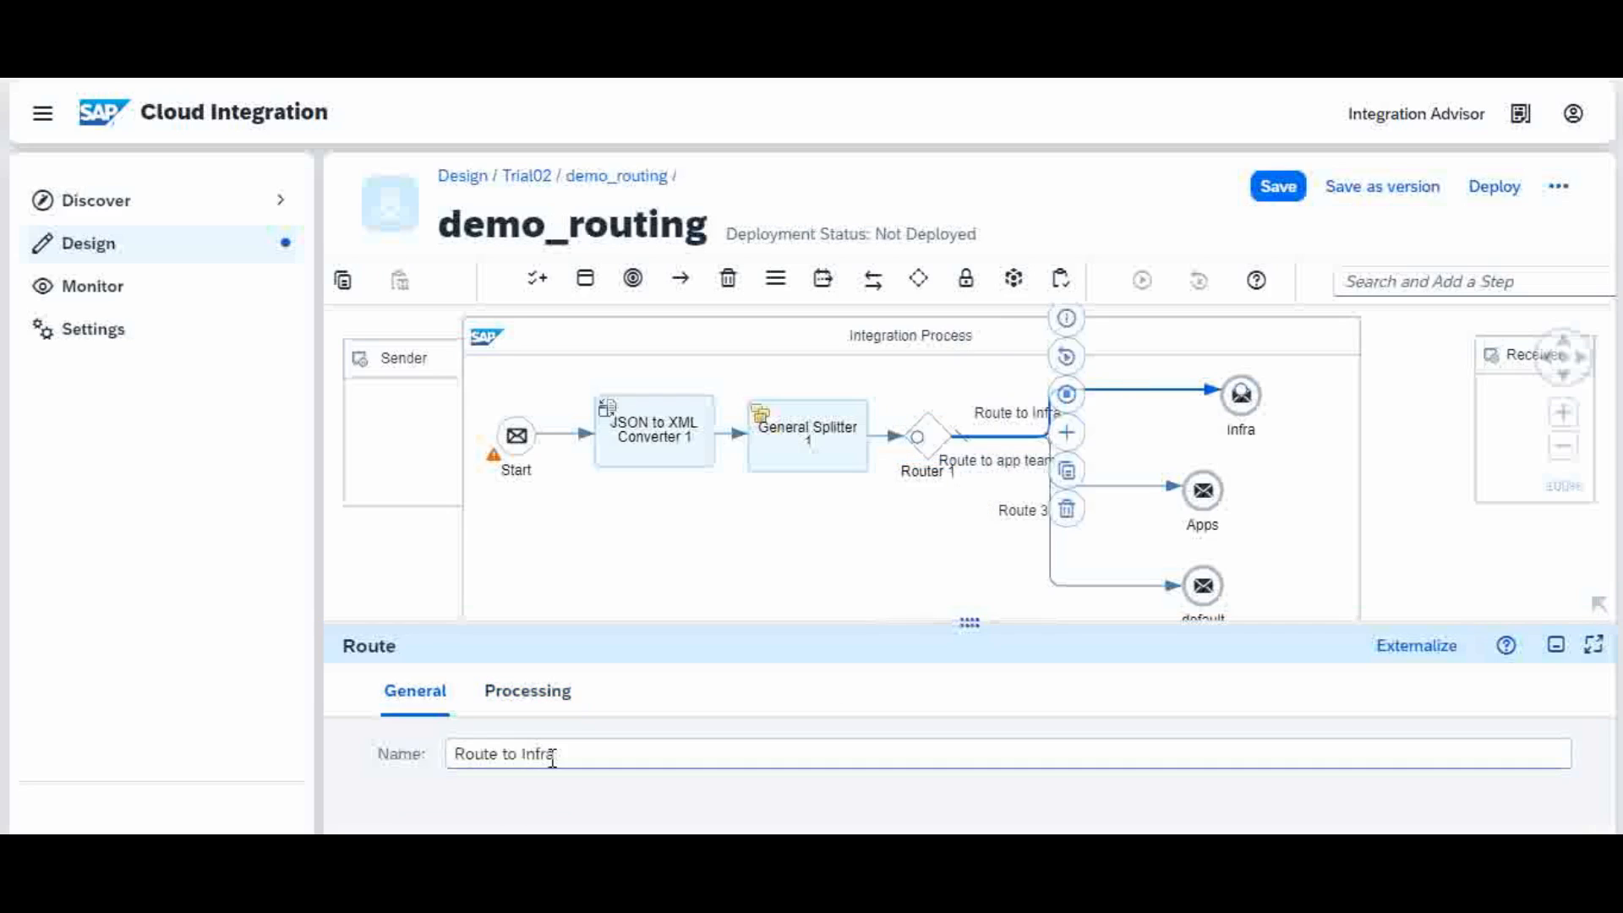
left_click(930, 441)
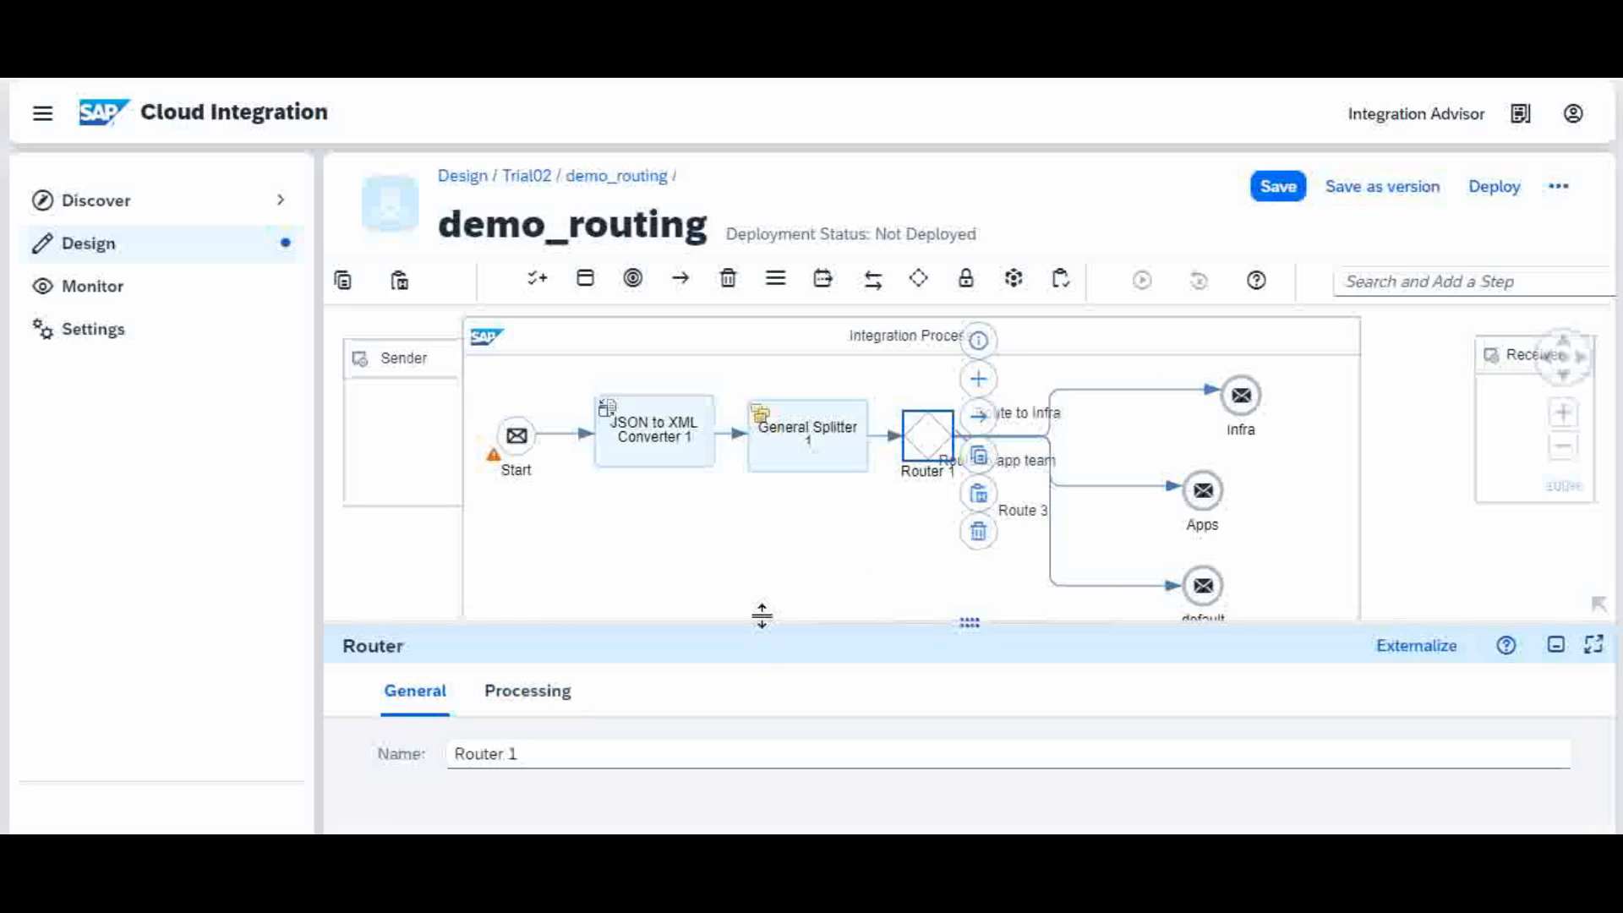
left_click_drag(762, 615, 787, 486)
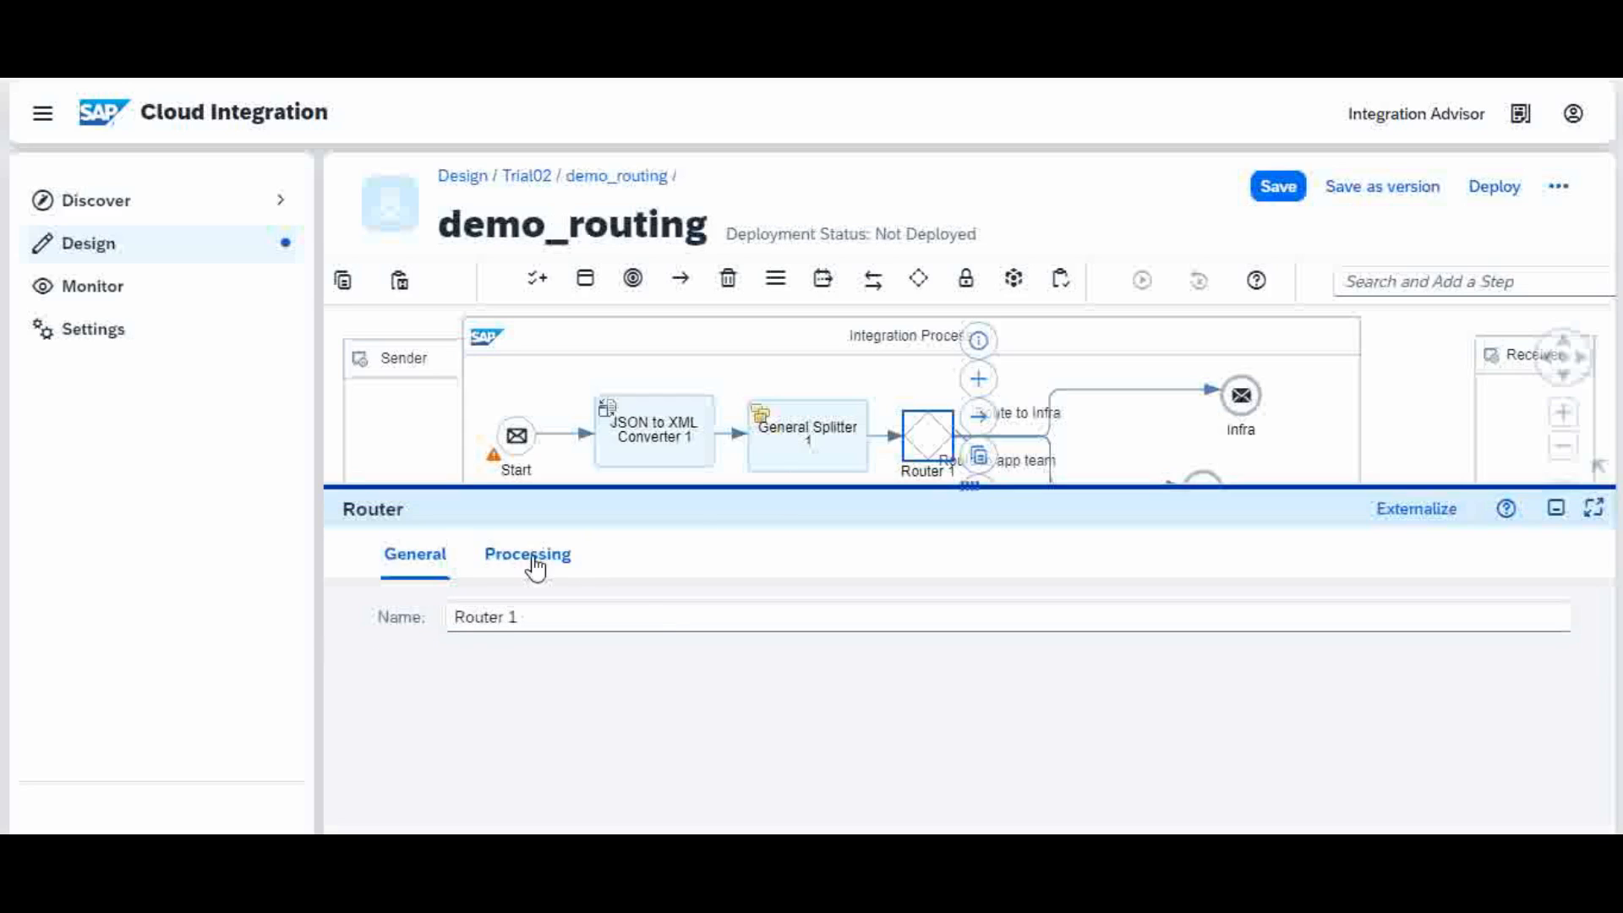
left_click(531, 556)
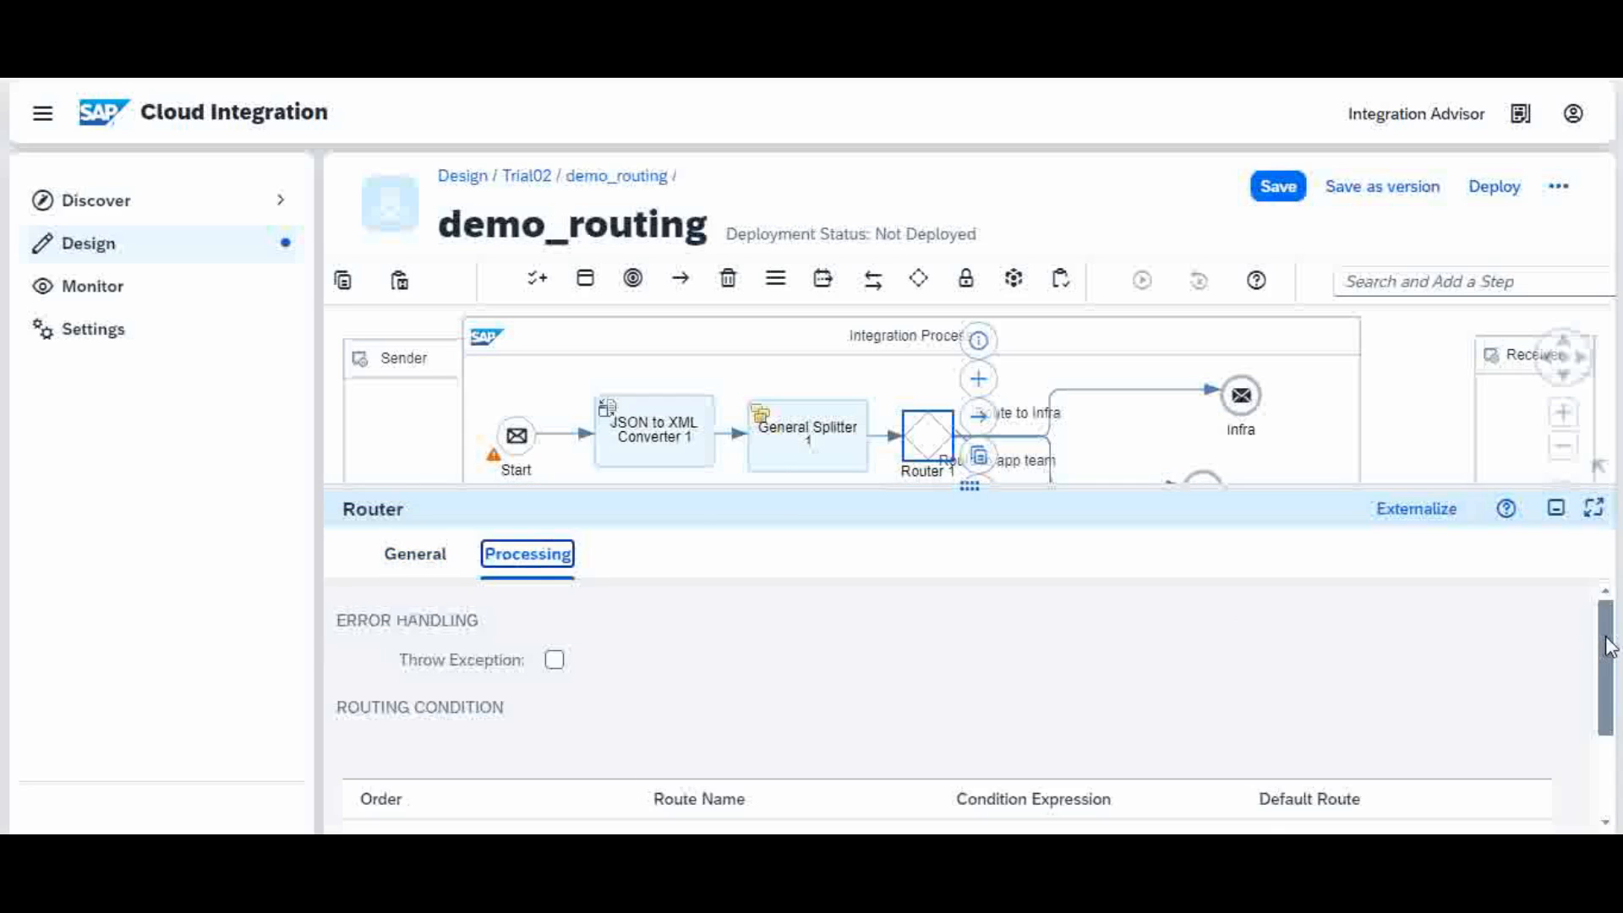
left_click_drag(1603, 663, 1606, 765)
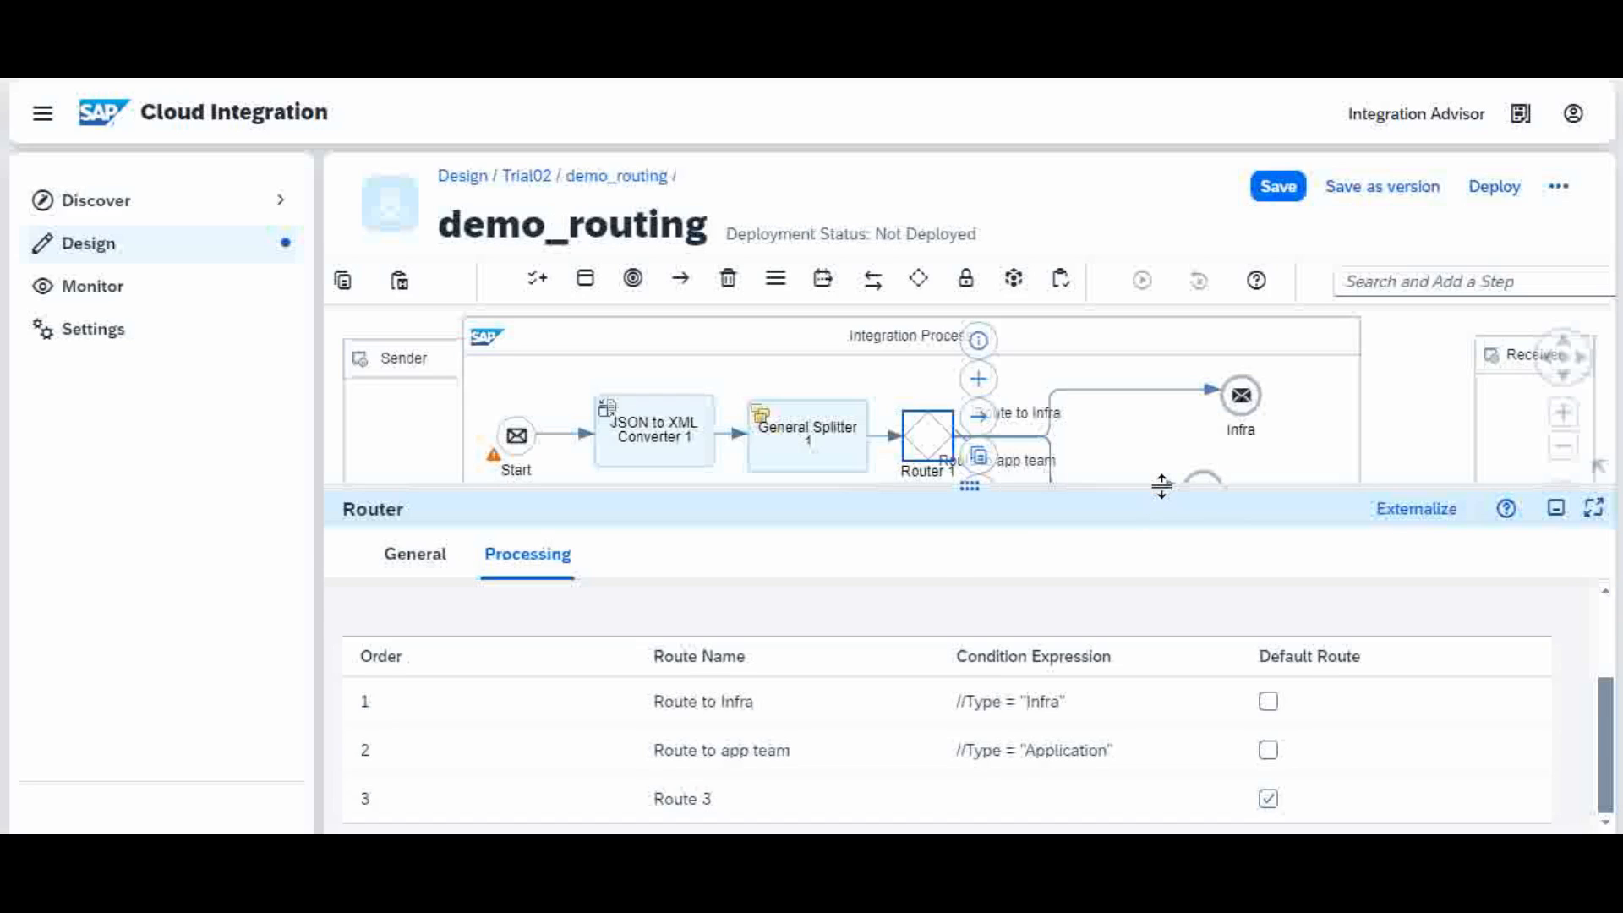
left_click_drag(1159, 479, 1181, 634)
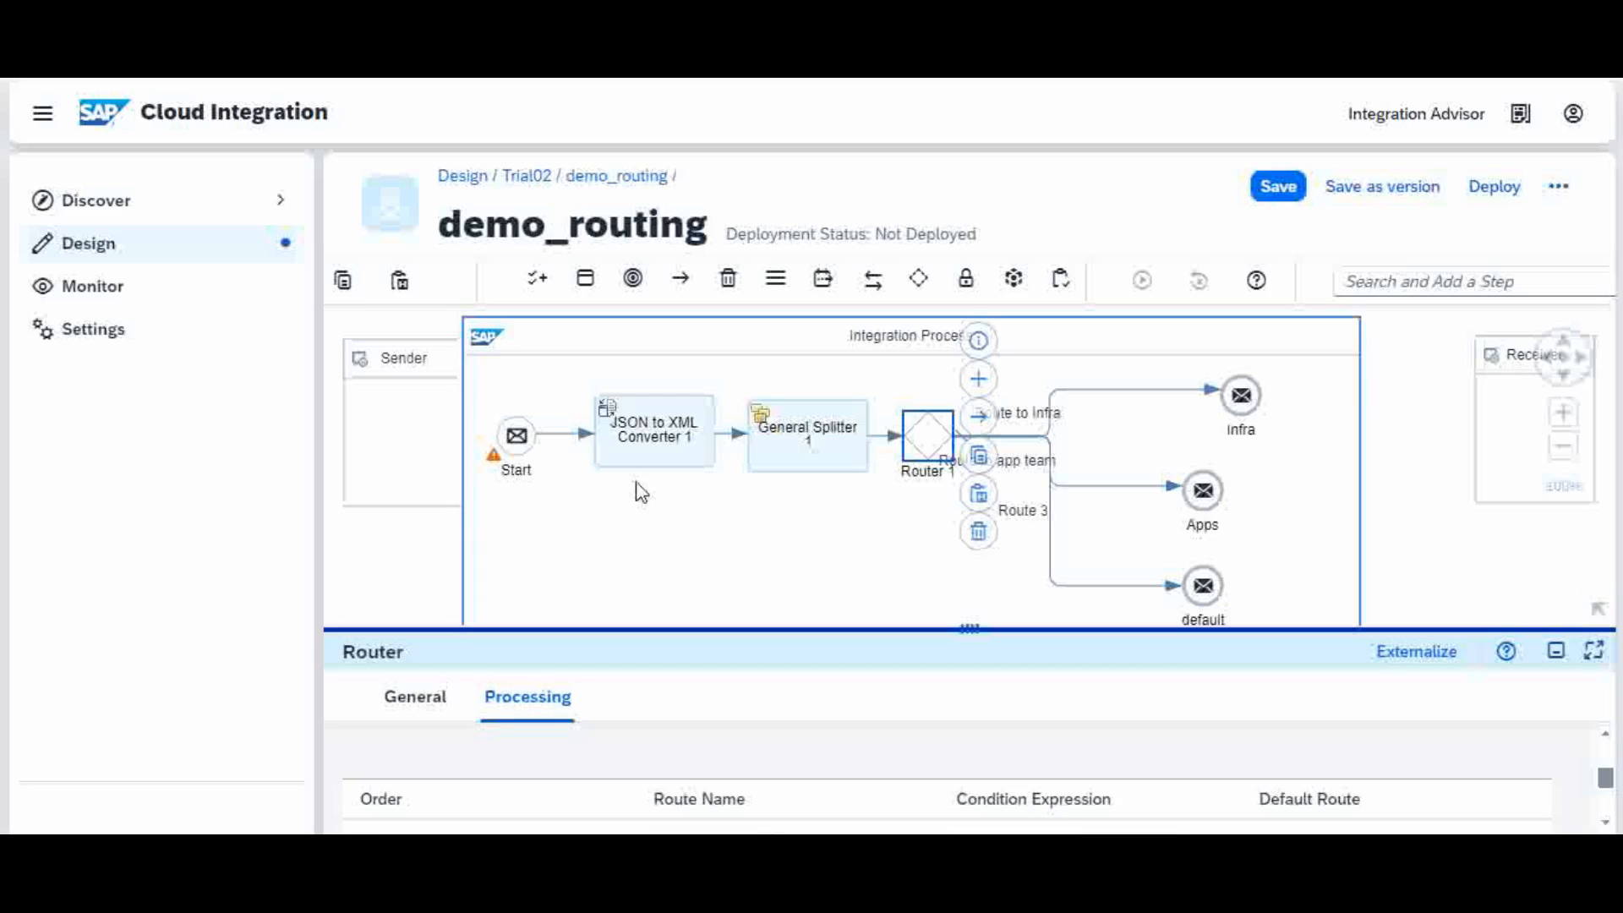
Step: Set the simulation start point after the Start event and the end point on Route to Infra
left_click(556, 440)
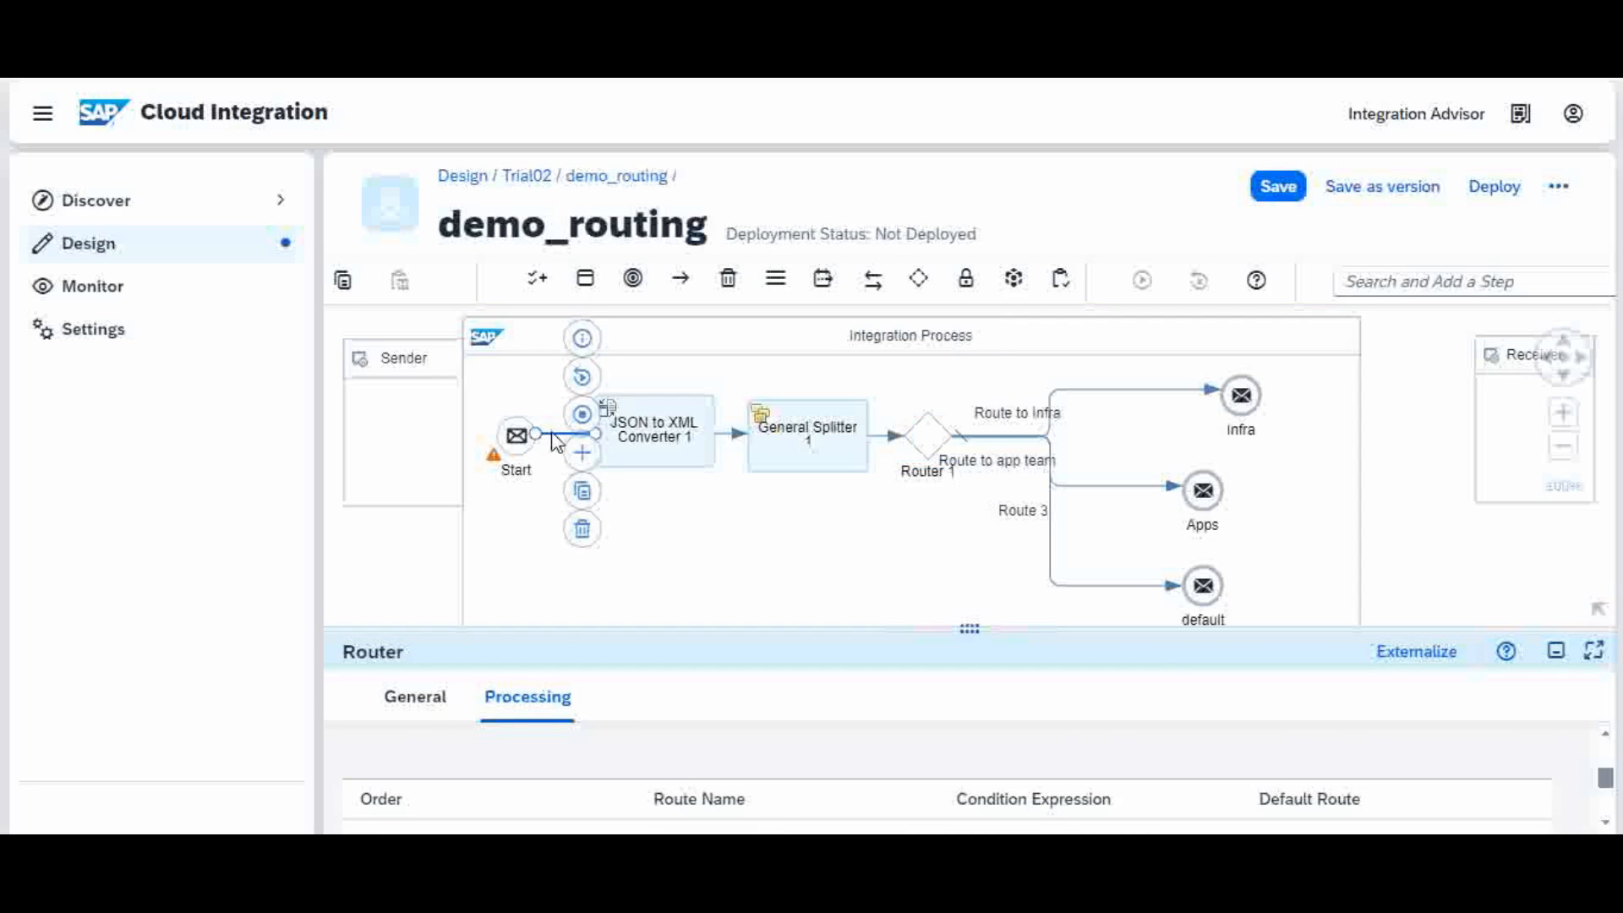
left_click(582, 377)
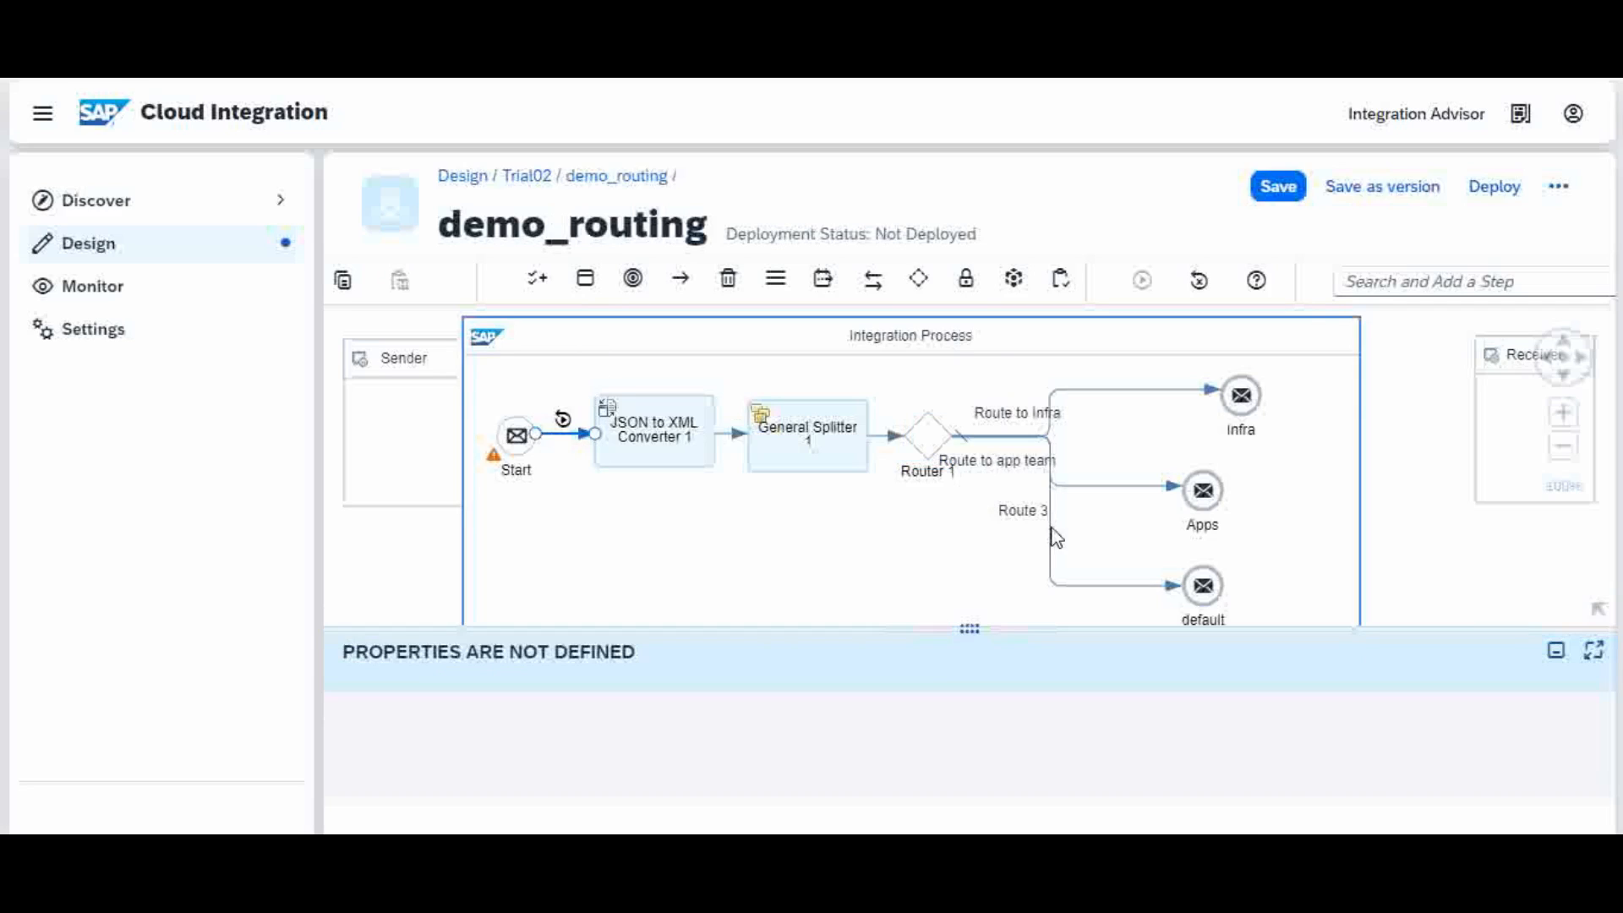
left_click(1156, 391)
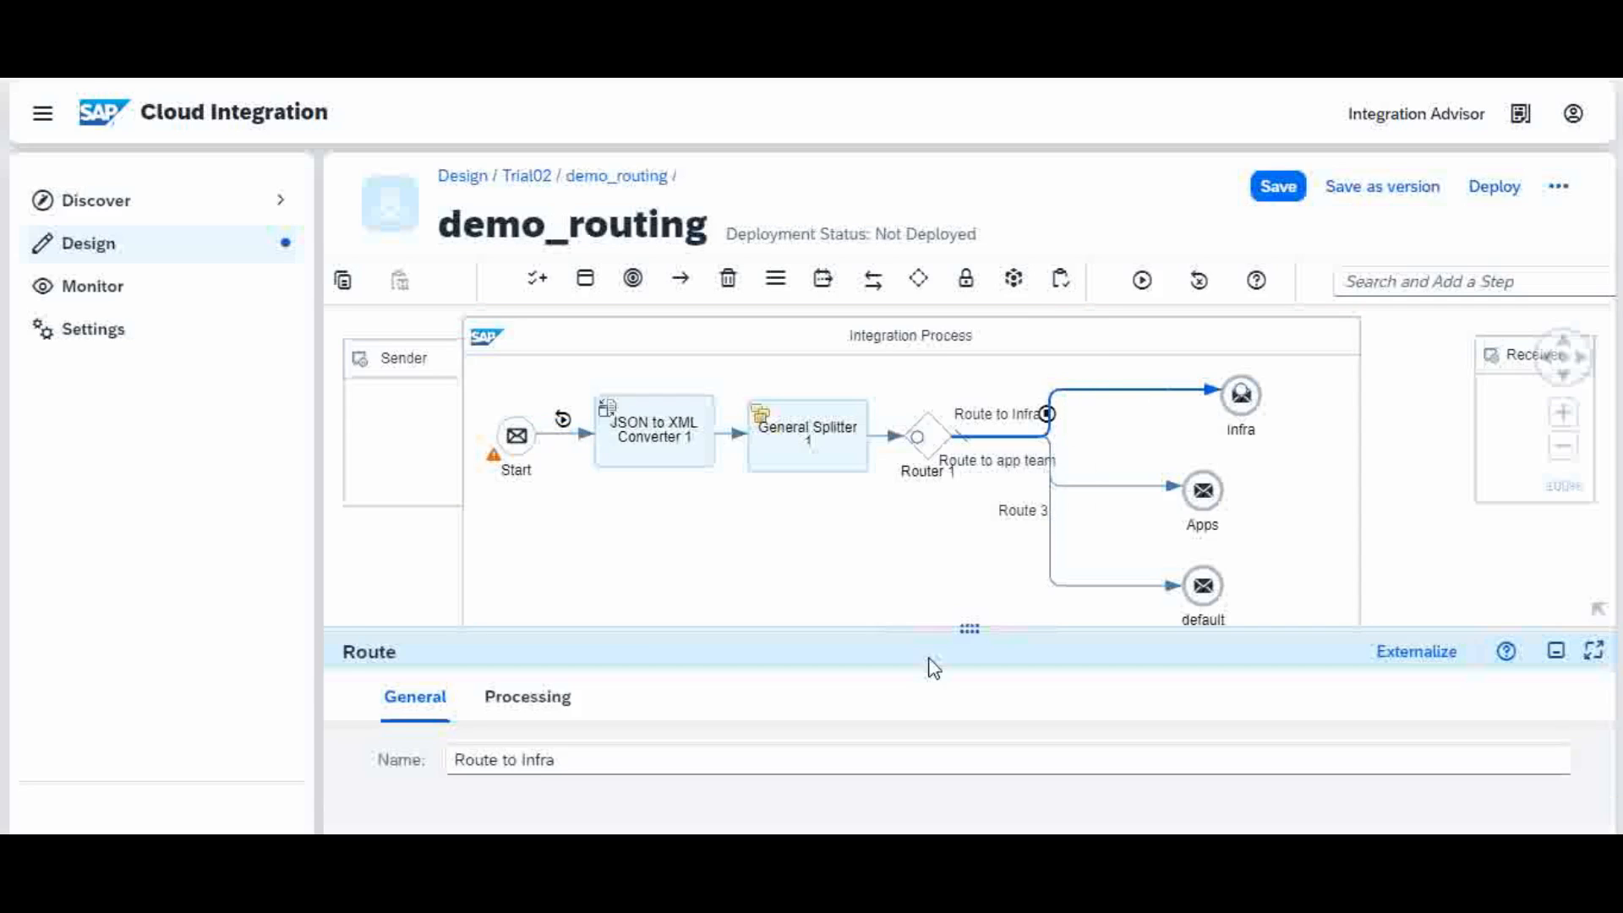
Step: Copy all the JSON ticket data from Notepad and open the start point's simulation input
mouse_move(822, 830)
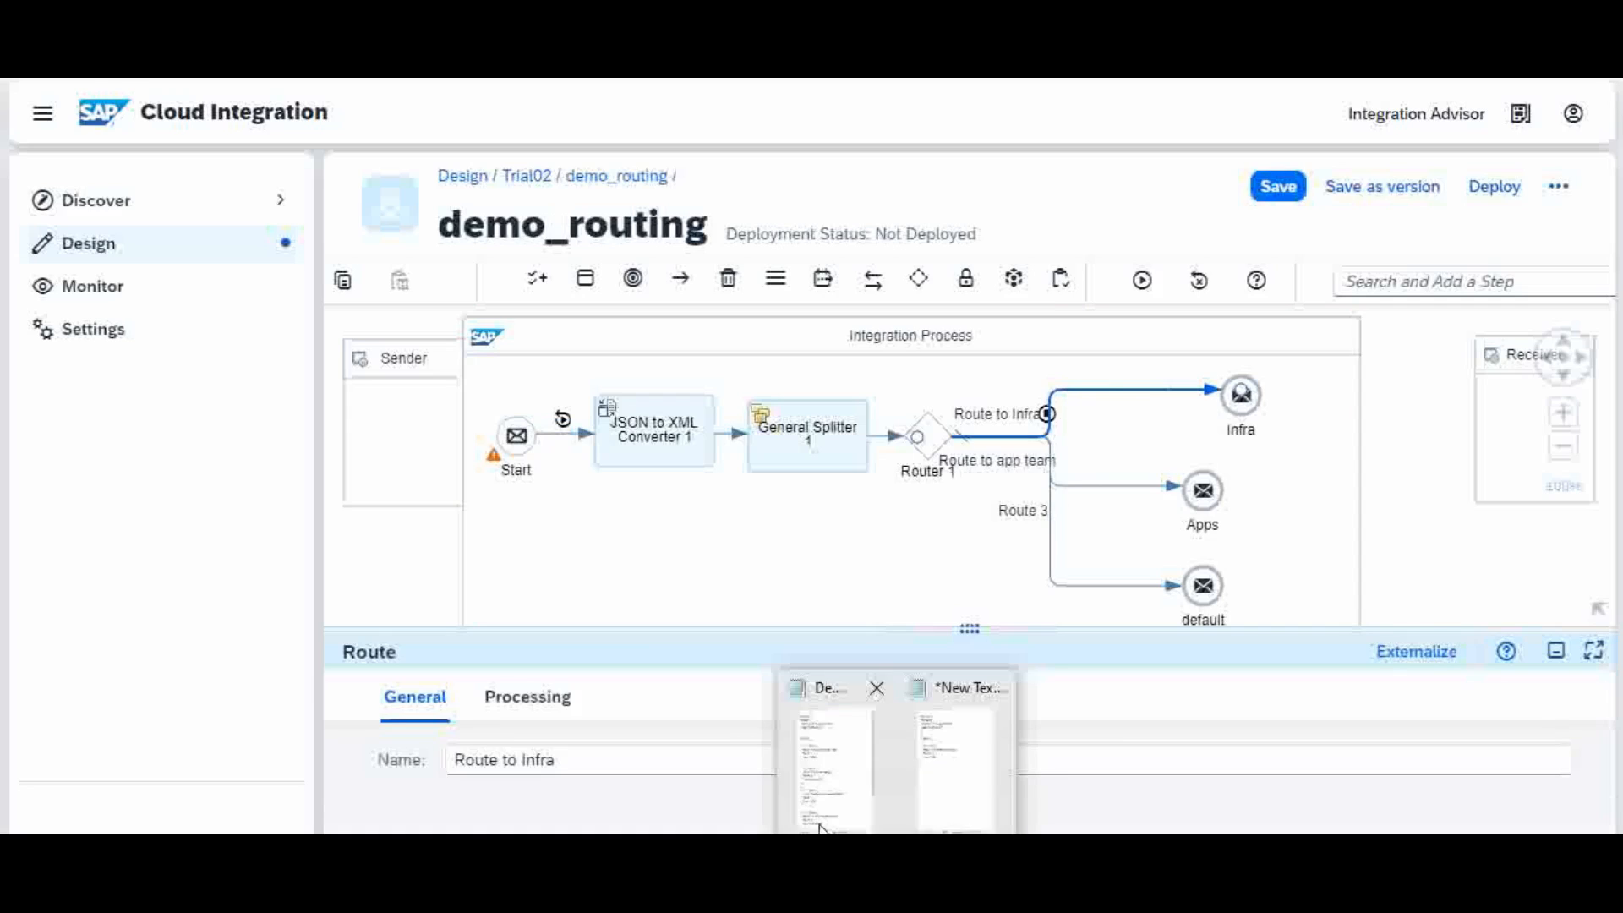
left_click(845, 790)
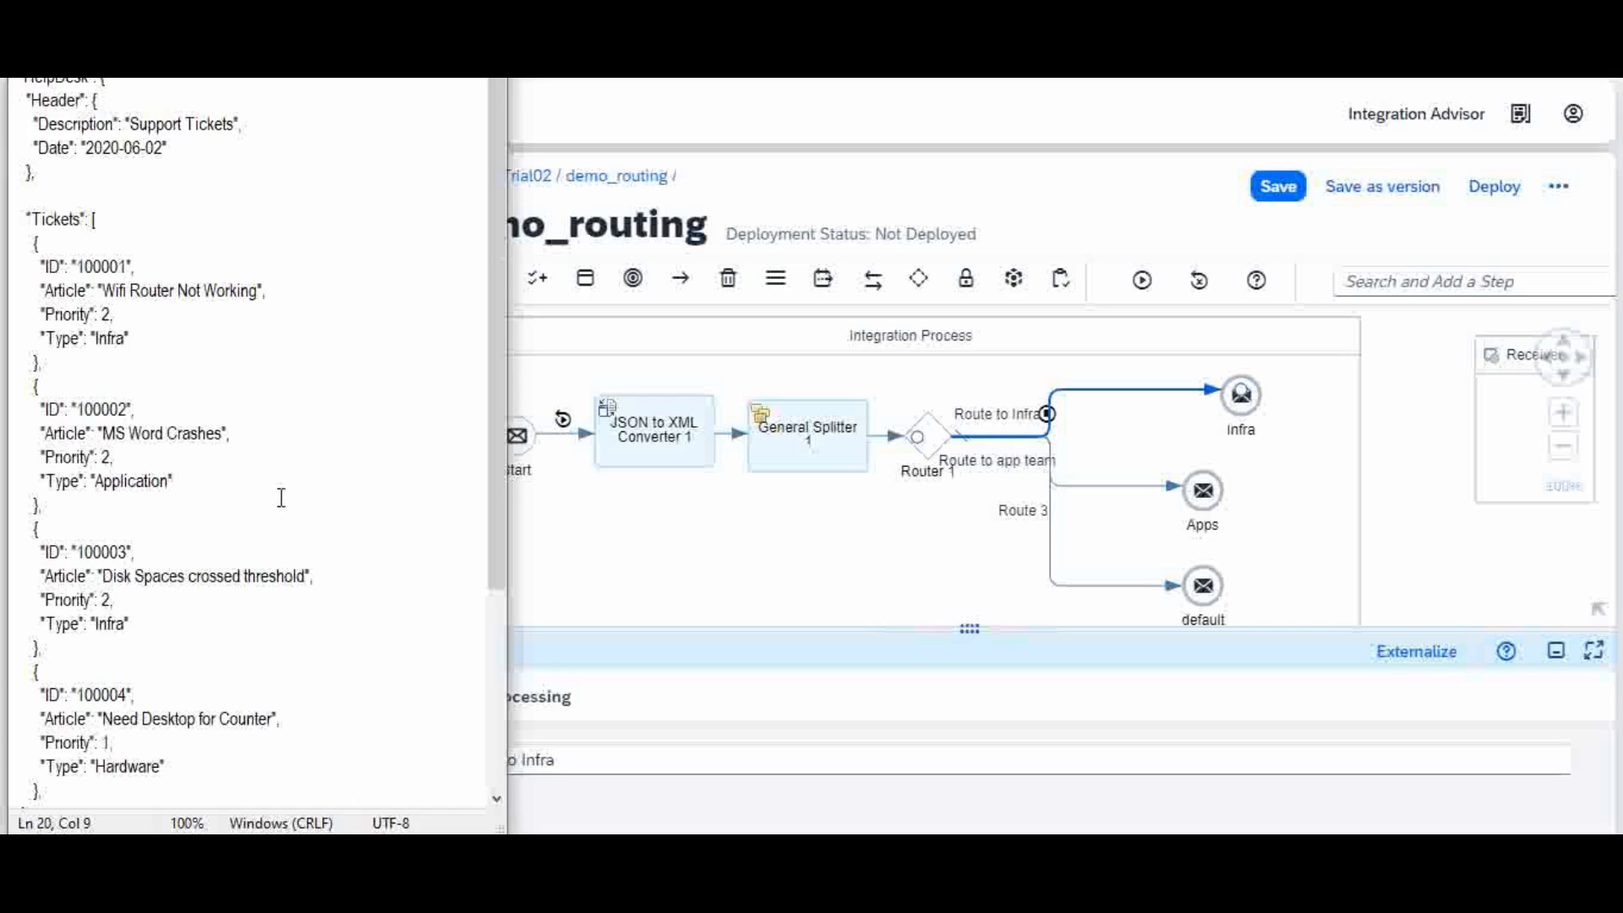
key("ctrl+a")
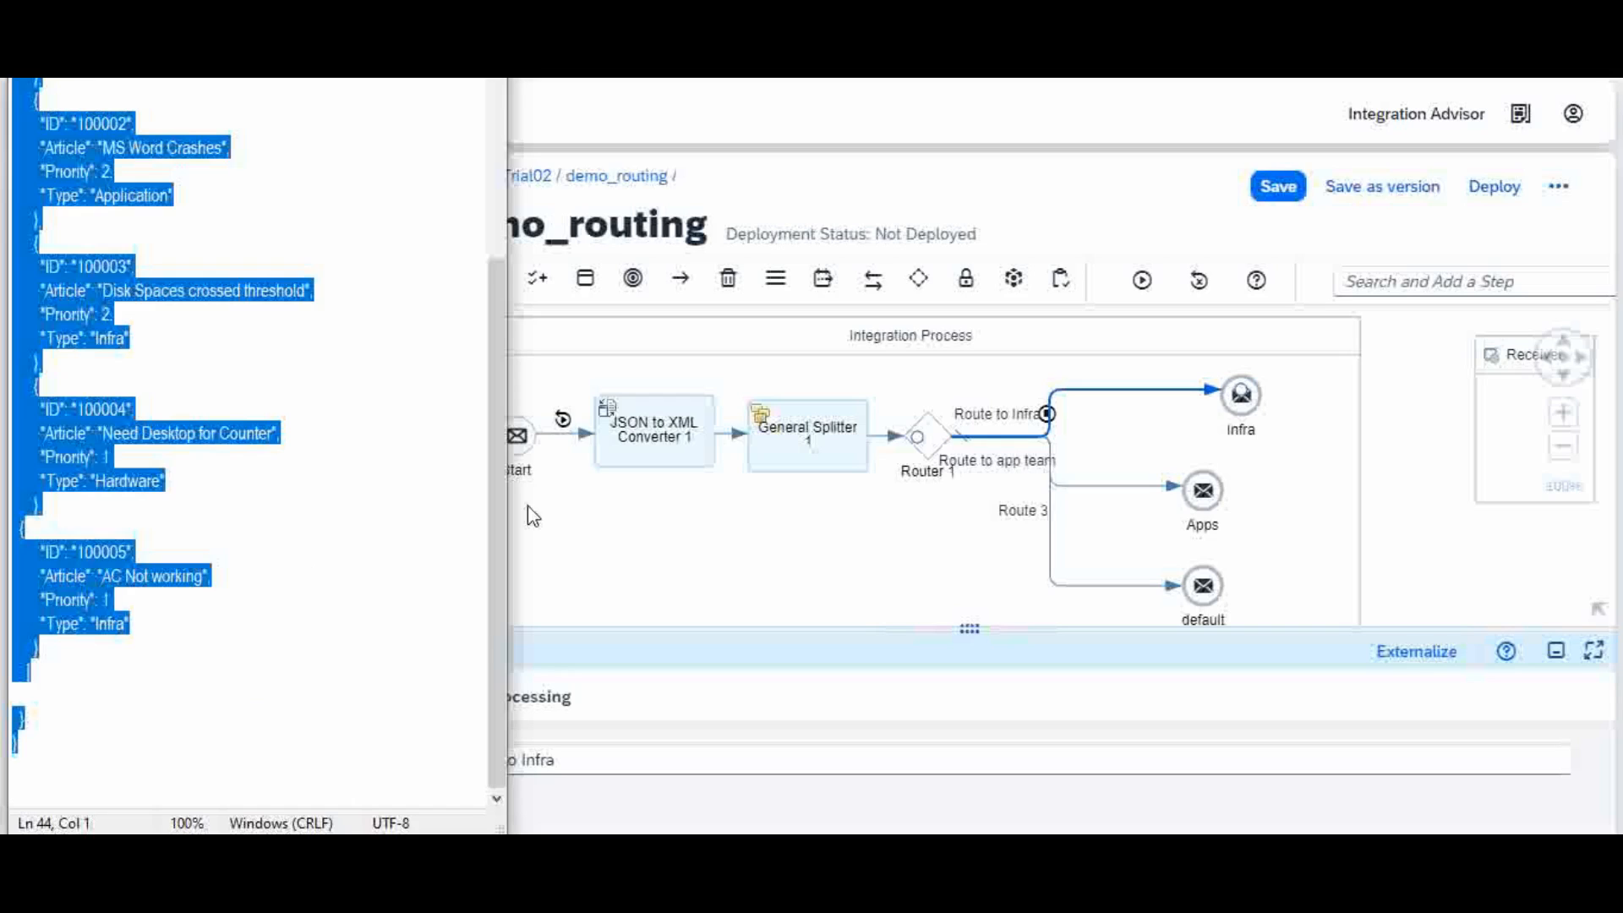
left_click(646, 558)
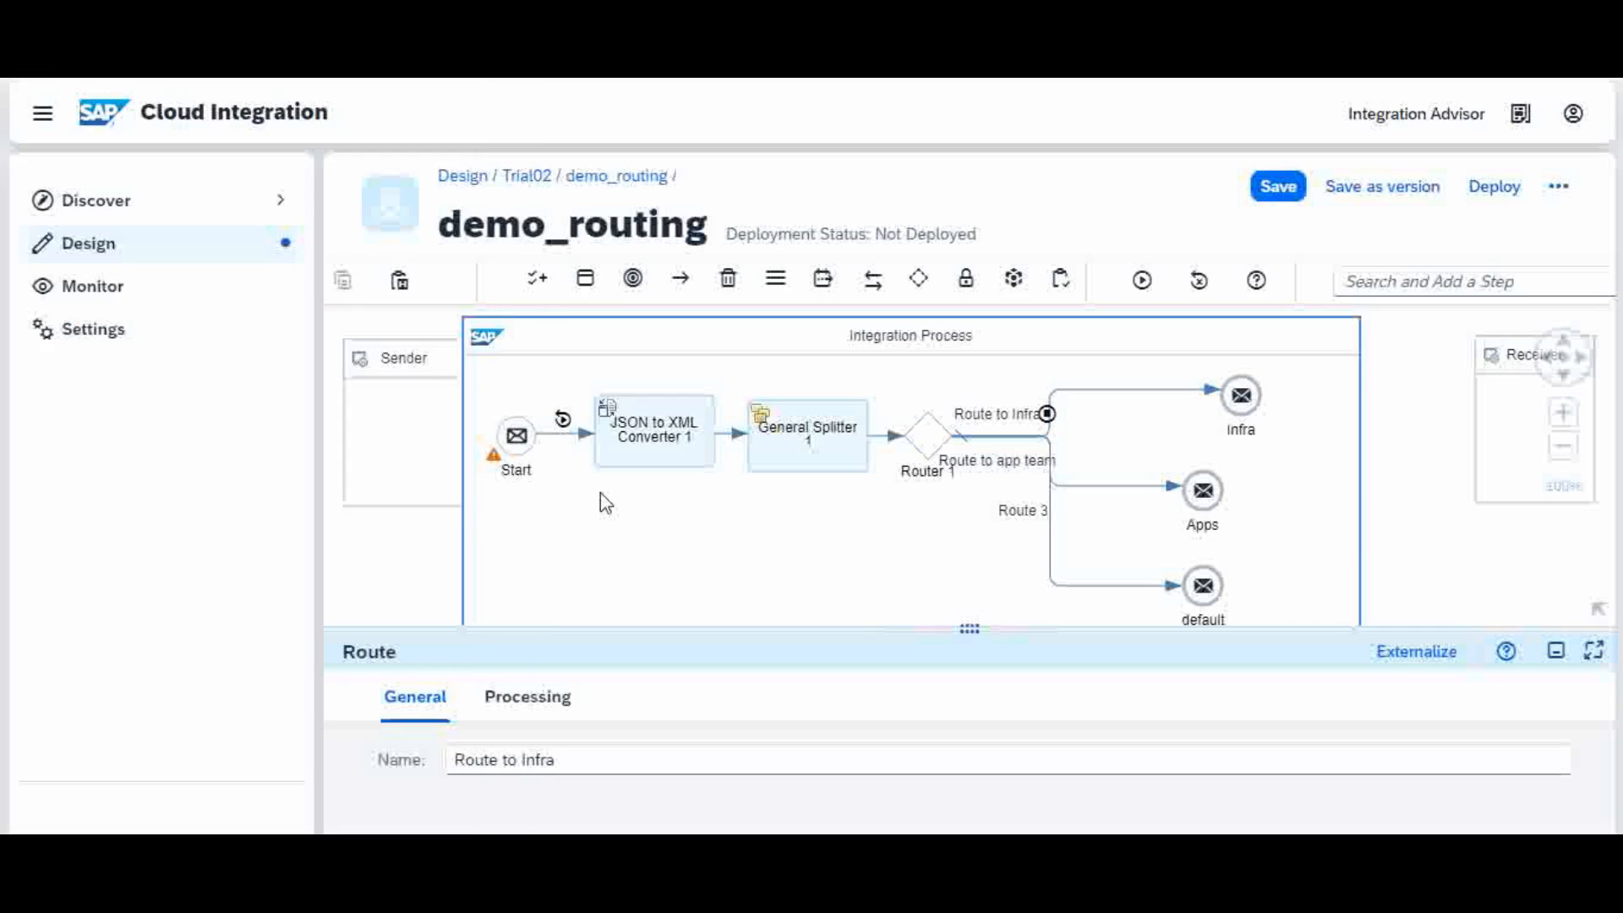
left_click(563, 422)
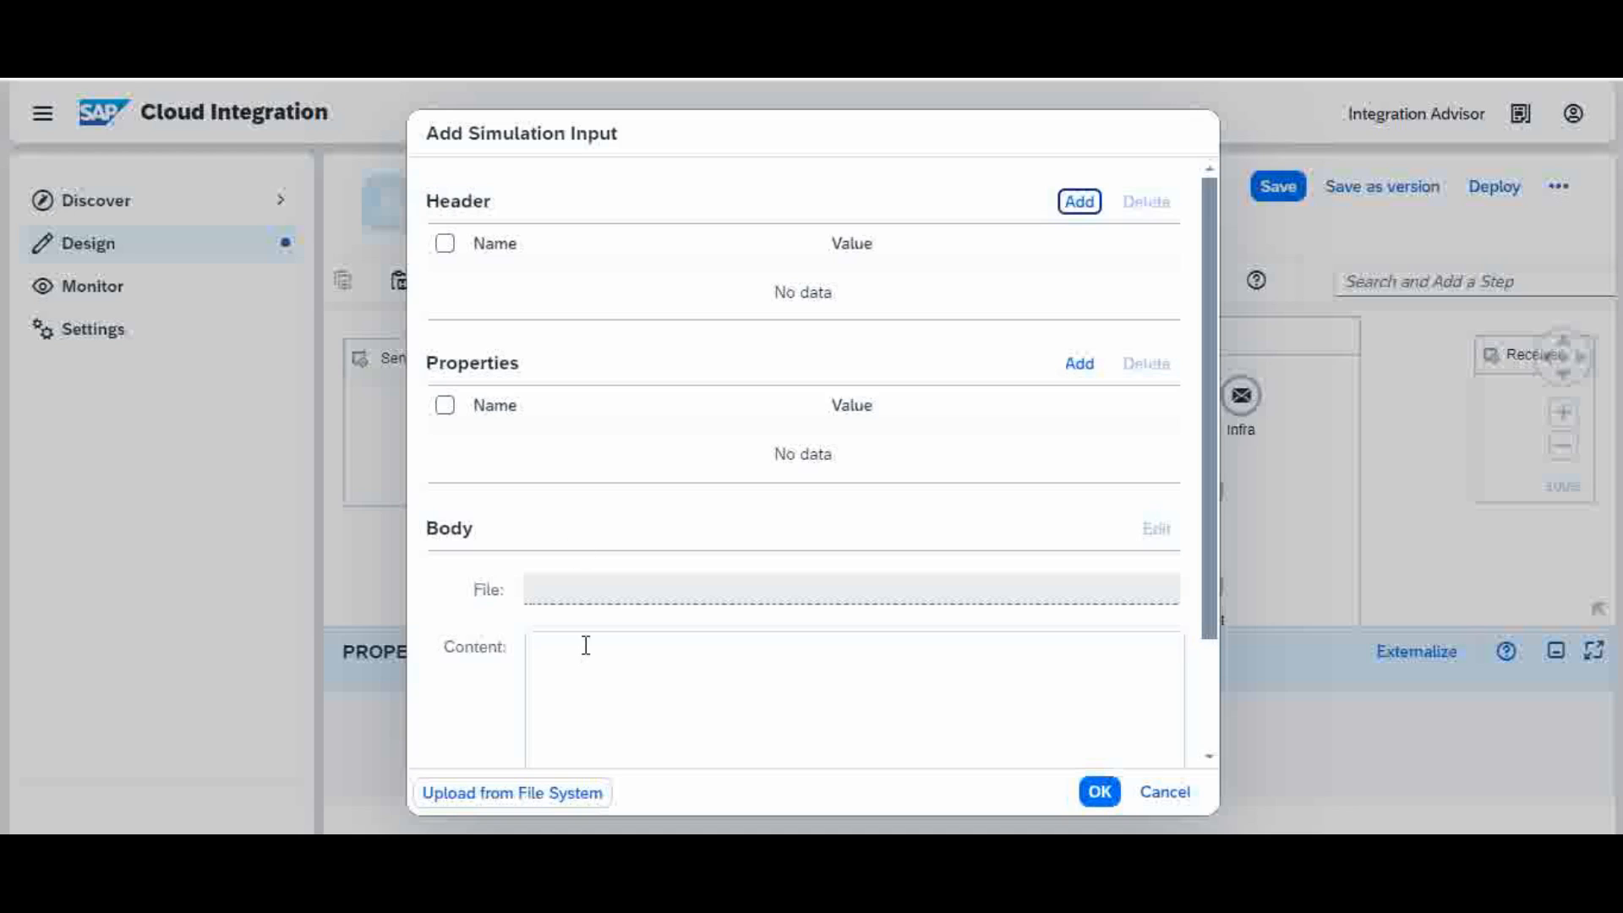
Step: Paste the JSON tickets as the input body, run the simulation, and open the start message
left_click(586, 645)
key("ctrl+v")
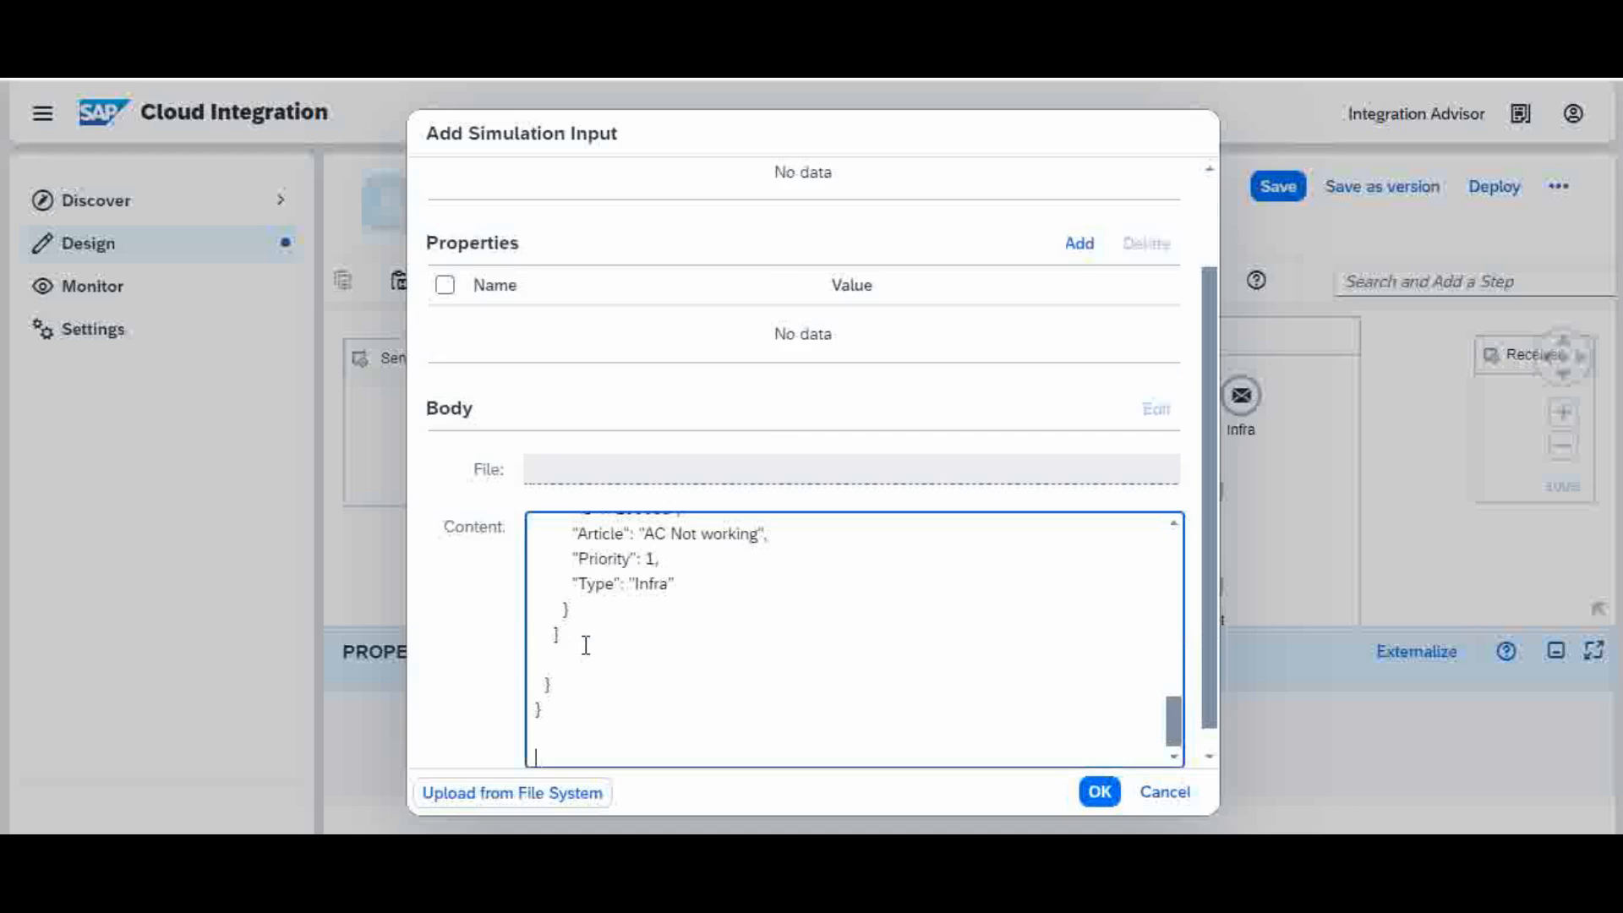
left_click(1098, 795)
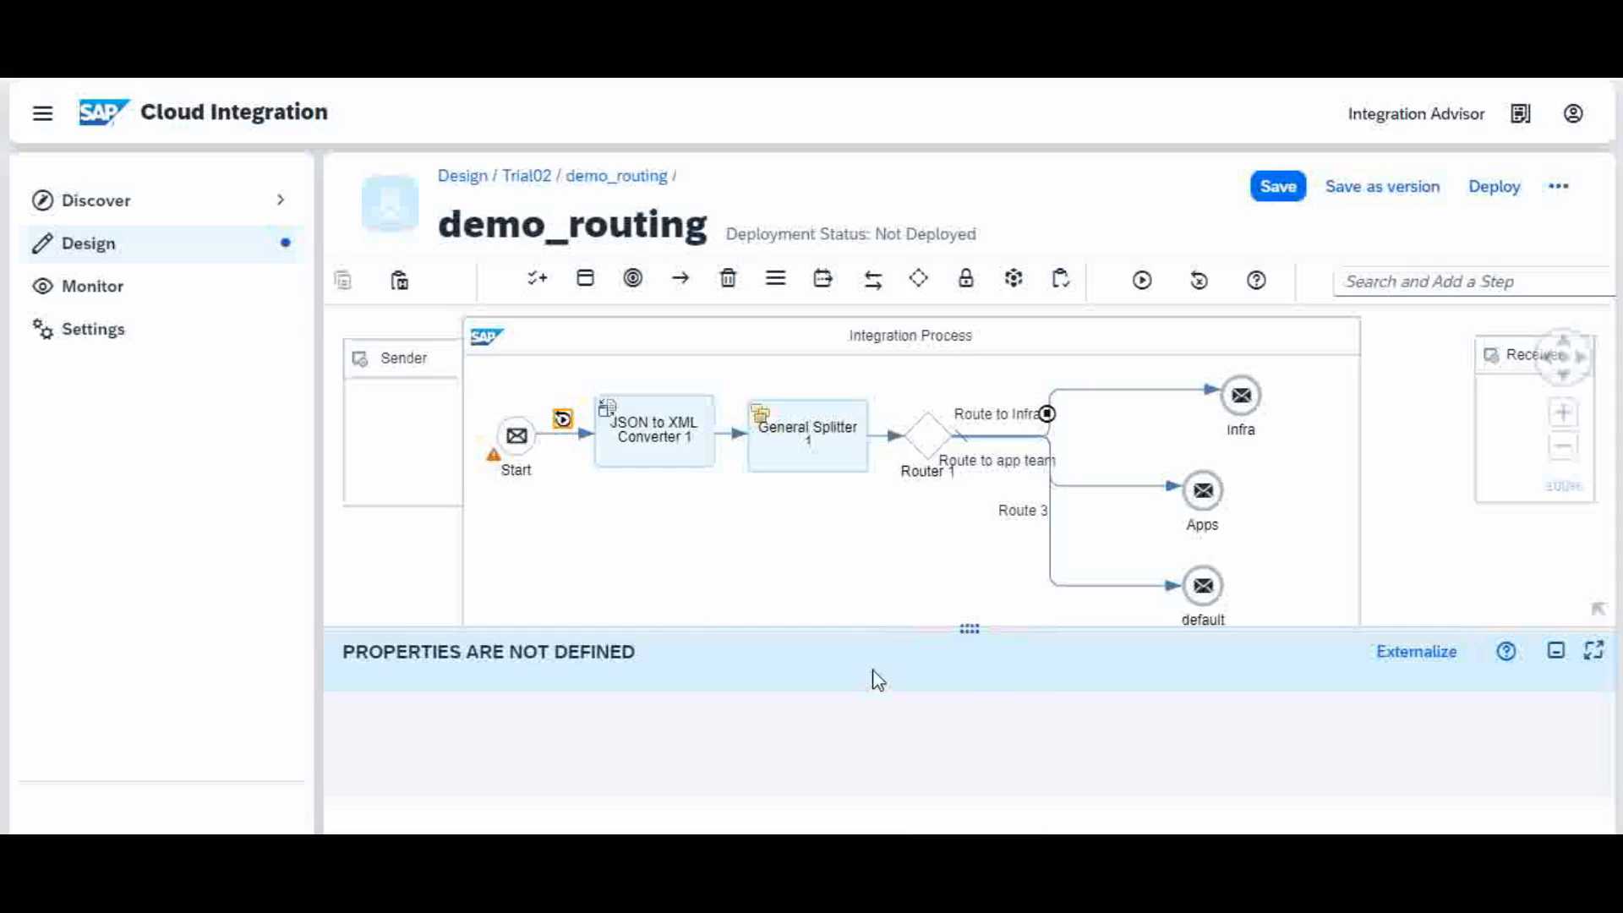
left_click(1145, 283)
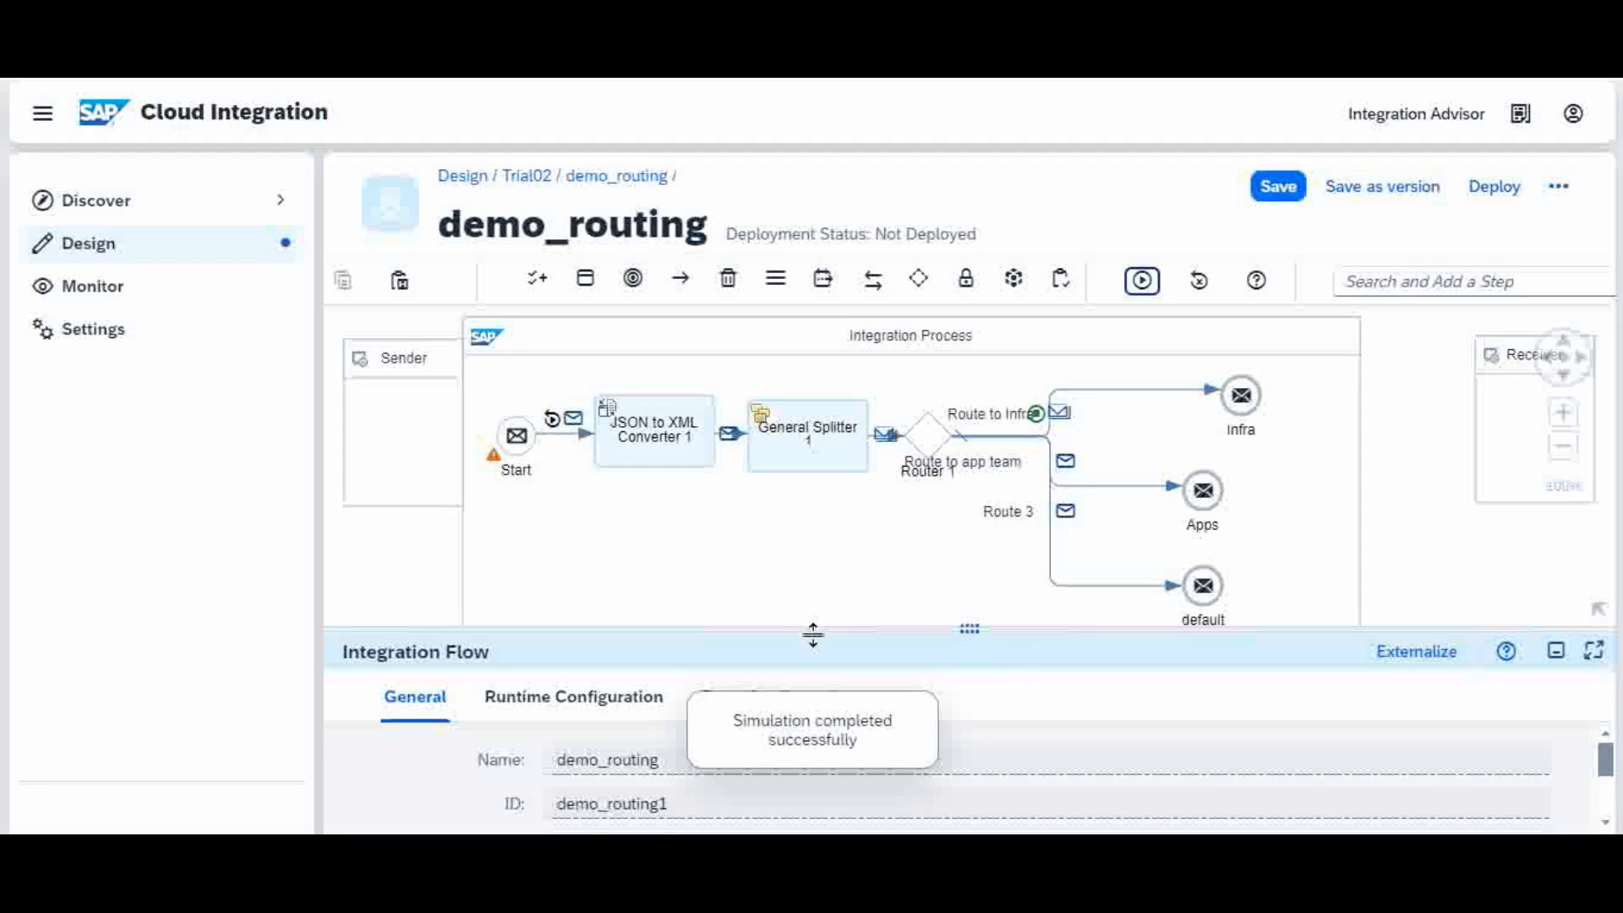
left_click_drag(810, 631, 817, 666)
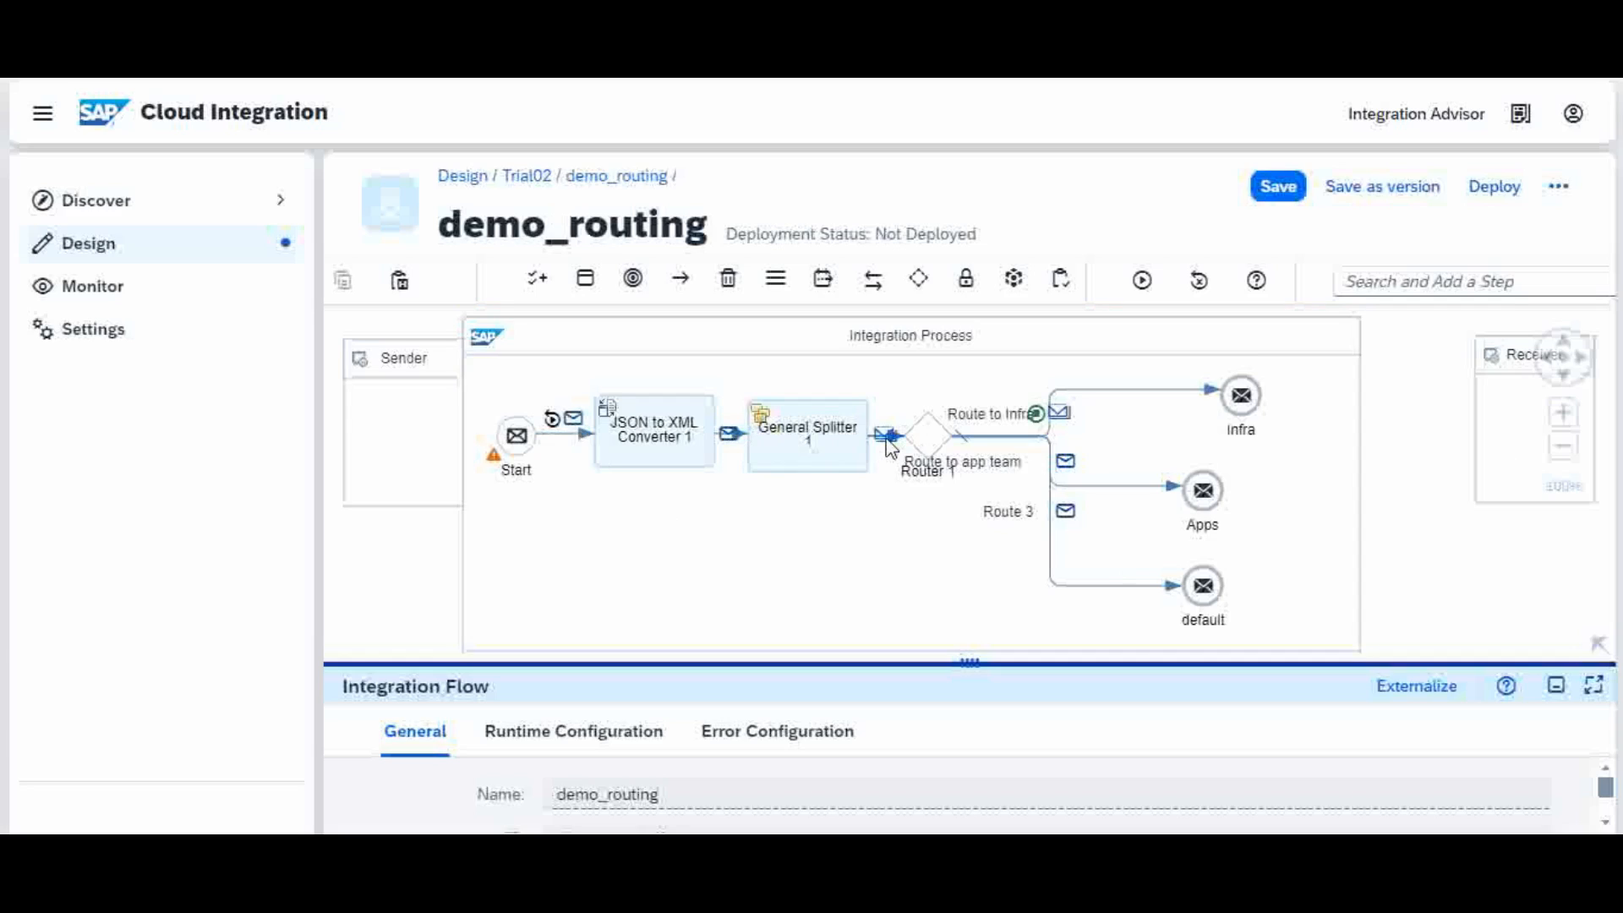
left_click(575, 420)
Step: Read the incoming JSON ticket body, then enlarge the diagram to show every route endpoint
left_click(630, 732)
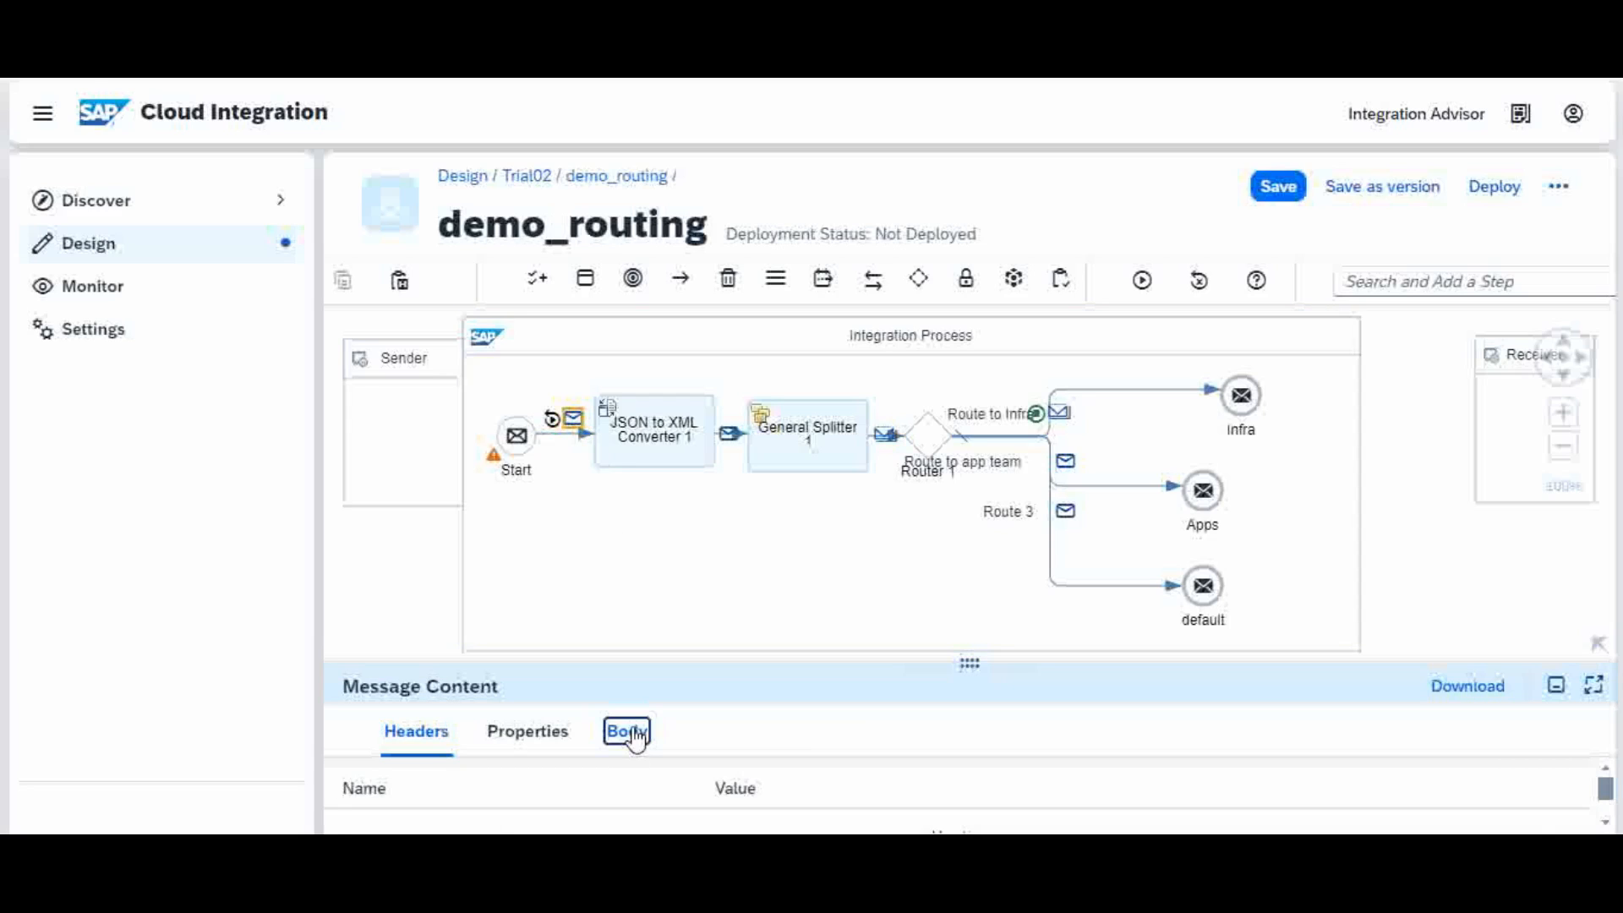
left_click_drag(674, 659, 720, 528)
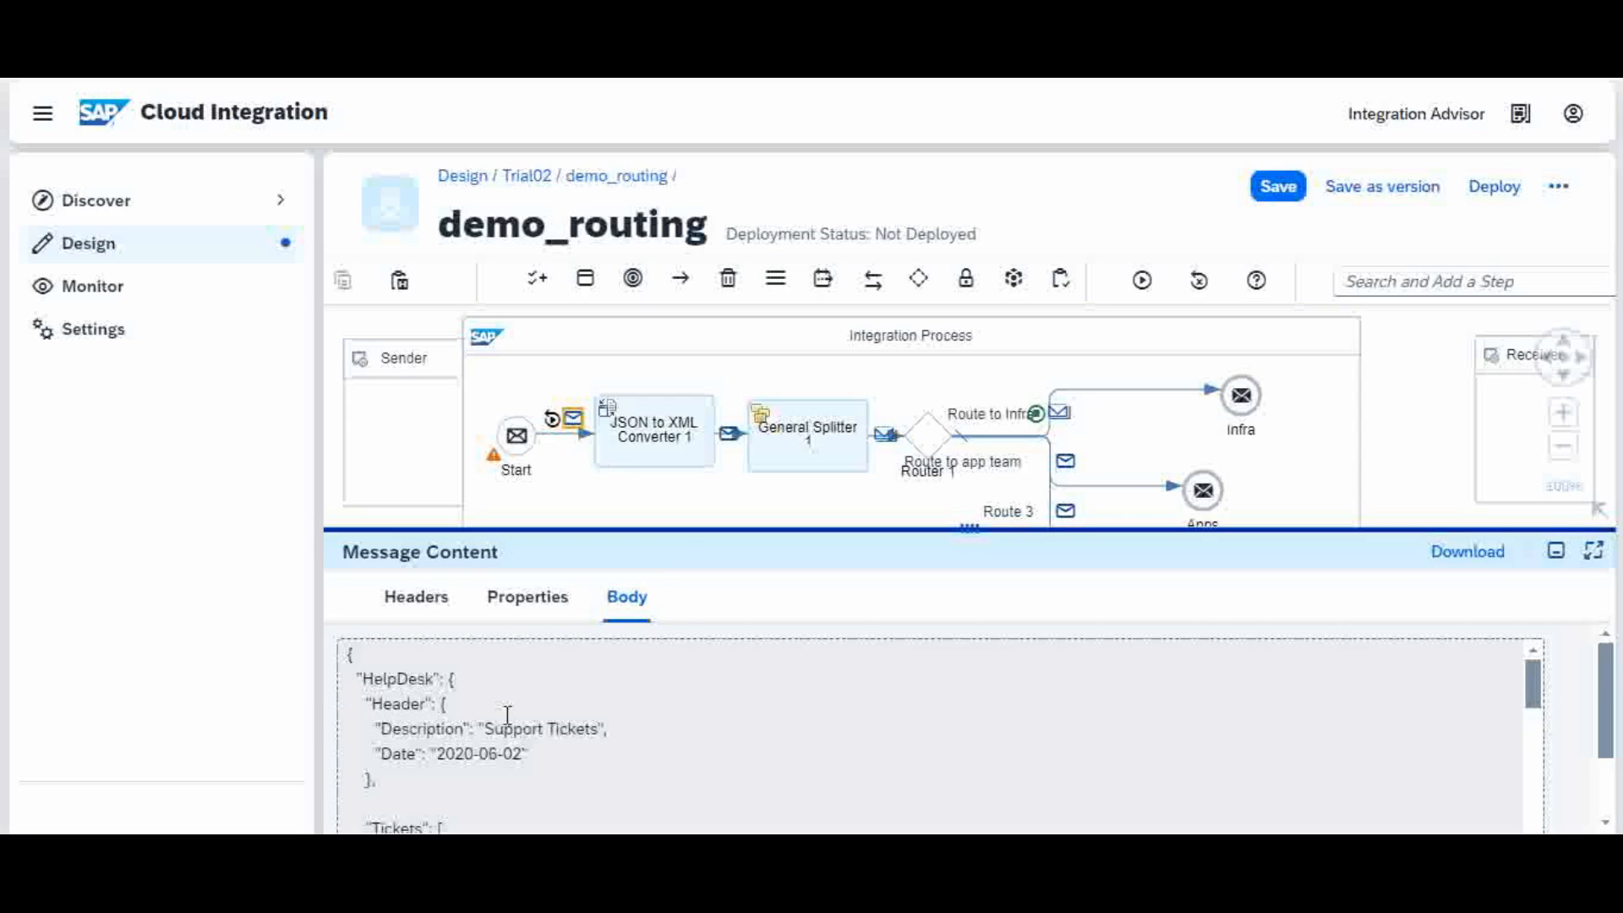
left_click(528, 765)
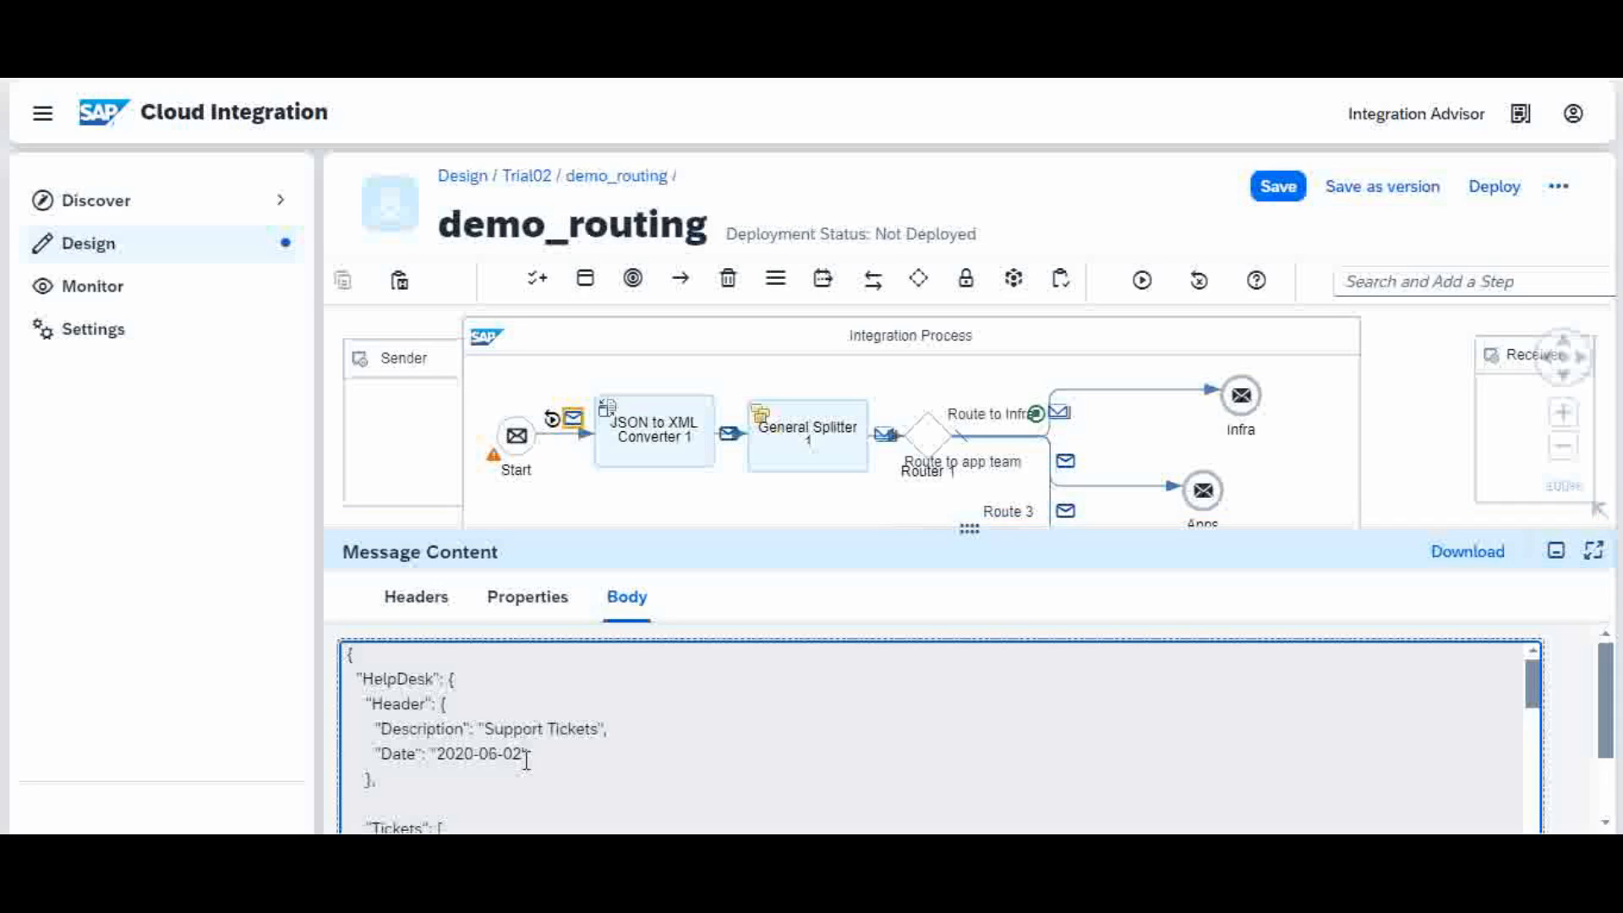
left_click(737, 444)
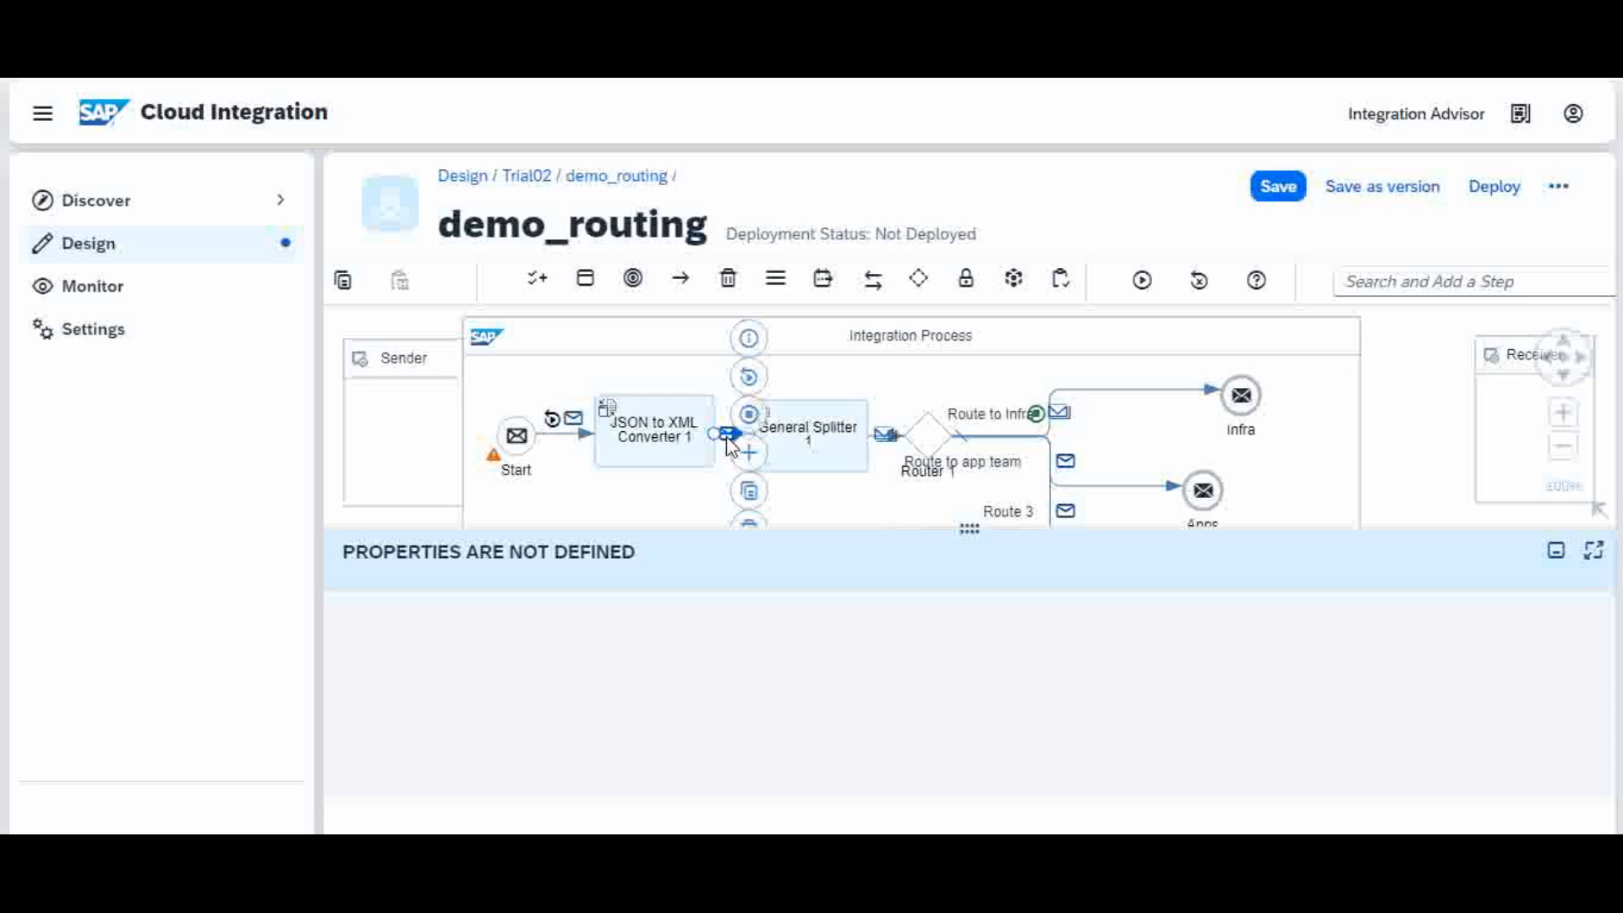
left_click_drag(678, 531, 688, 607)
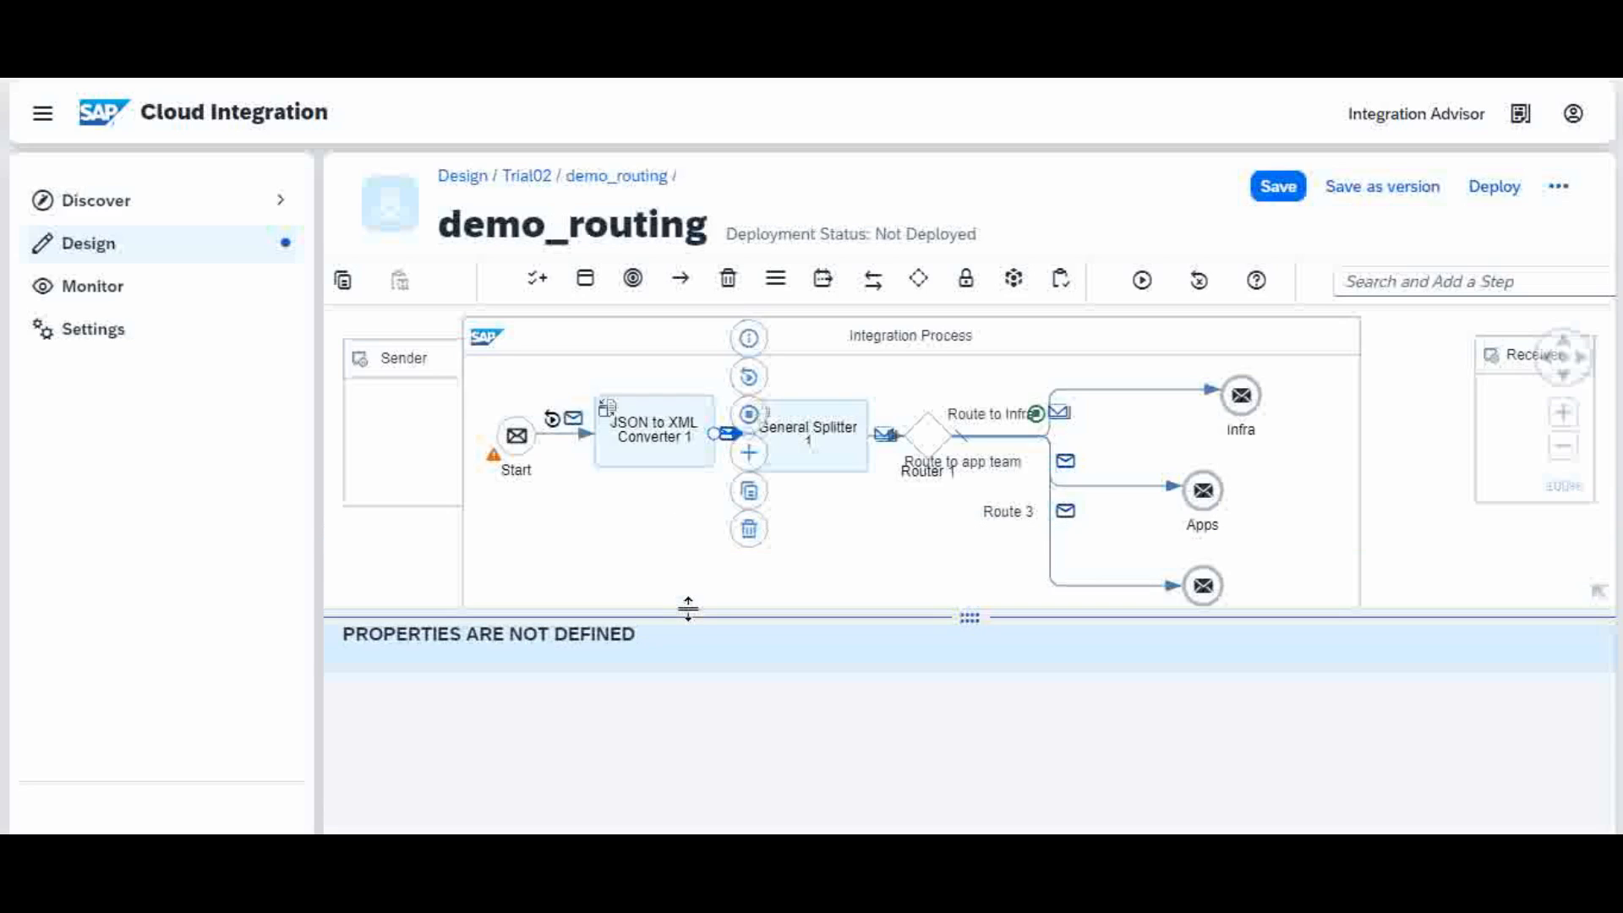
left_click(715, 529)
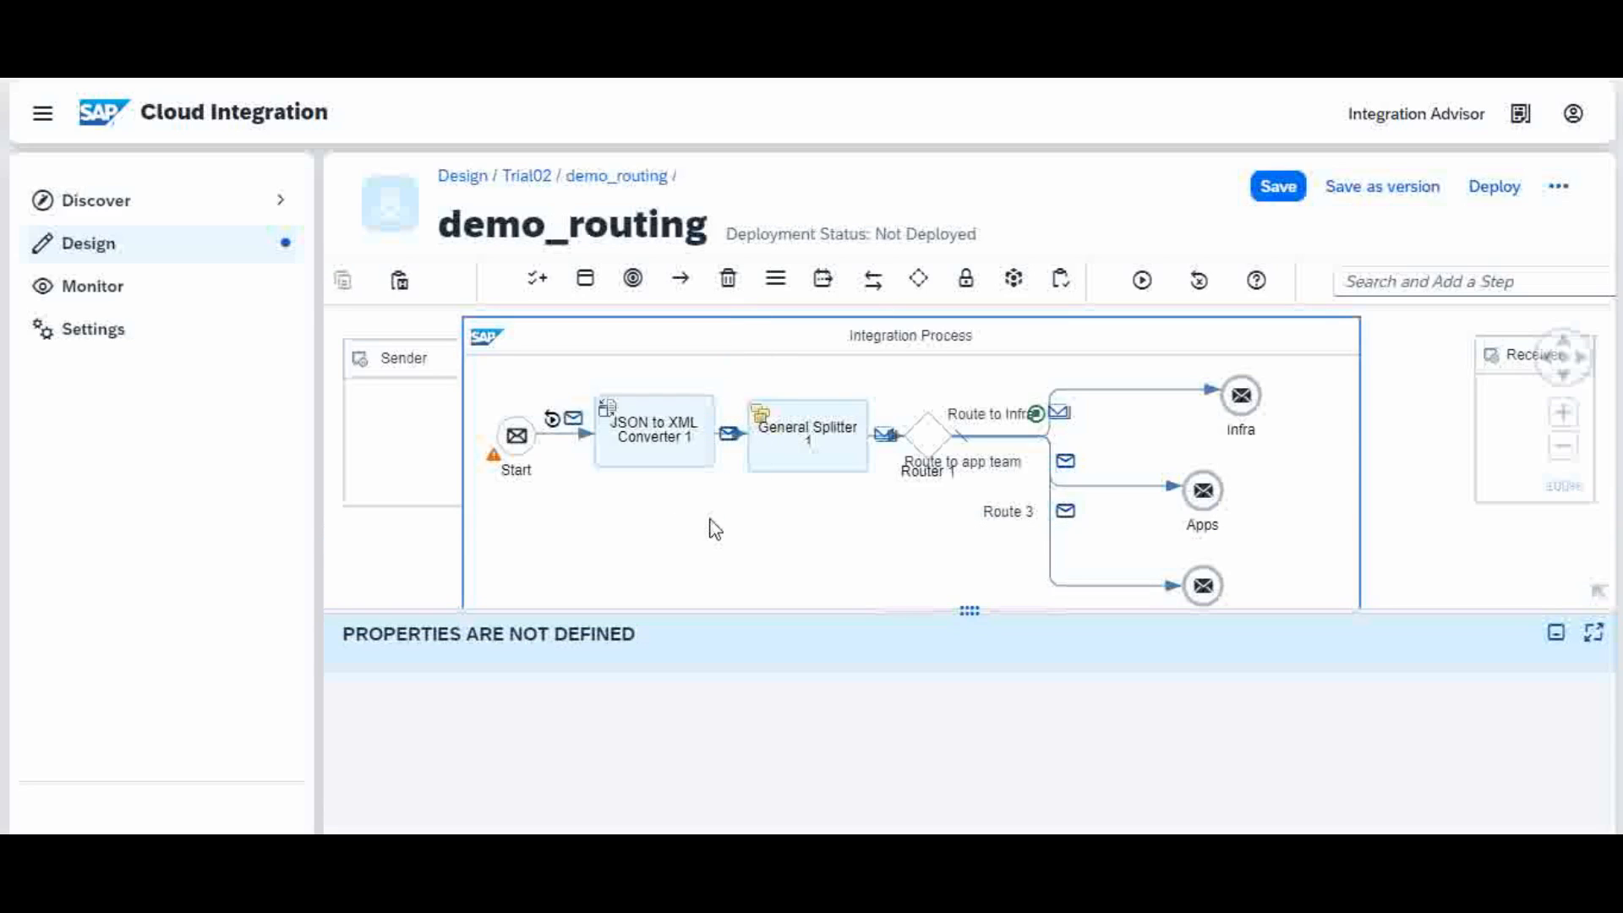
left_click(730, 438)
Step: Check the XML-converted body, then page the splitter's five messages back to message 1
left_click(627, 681)
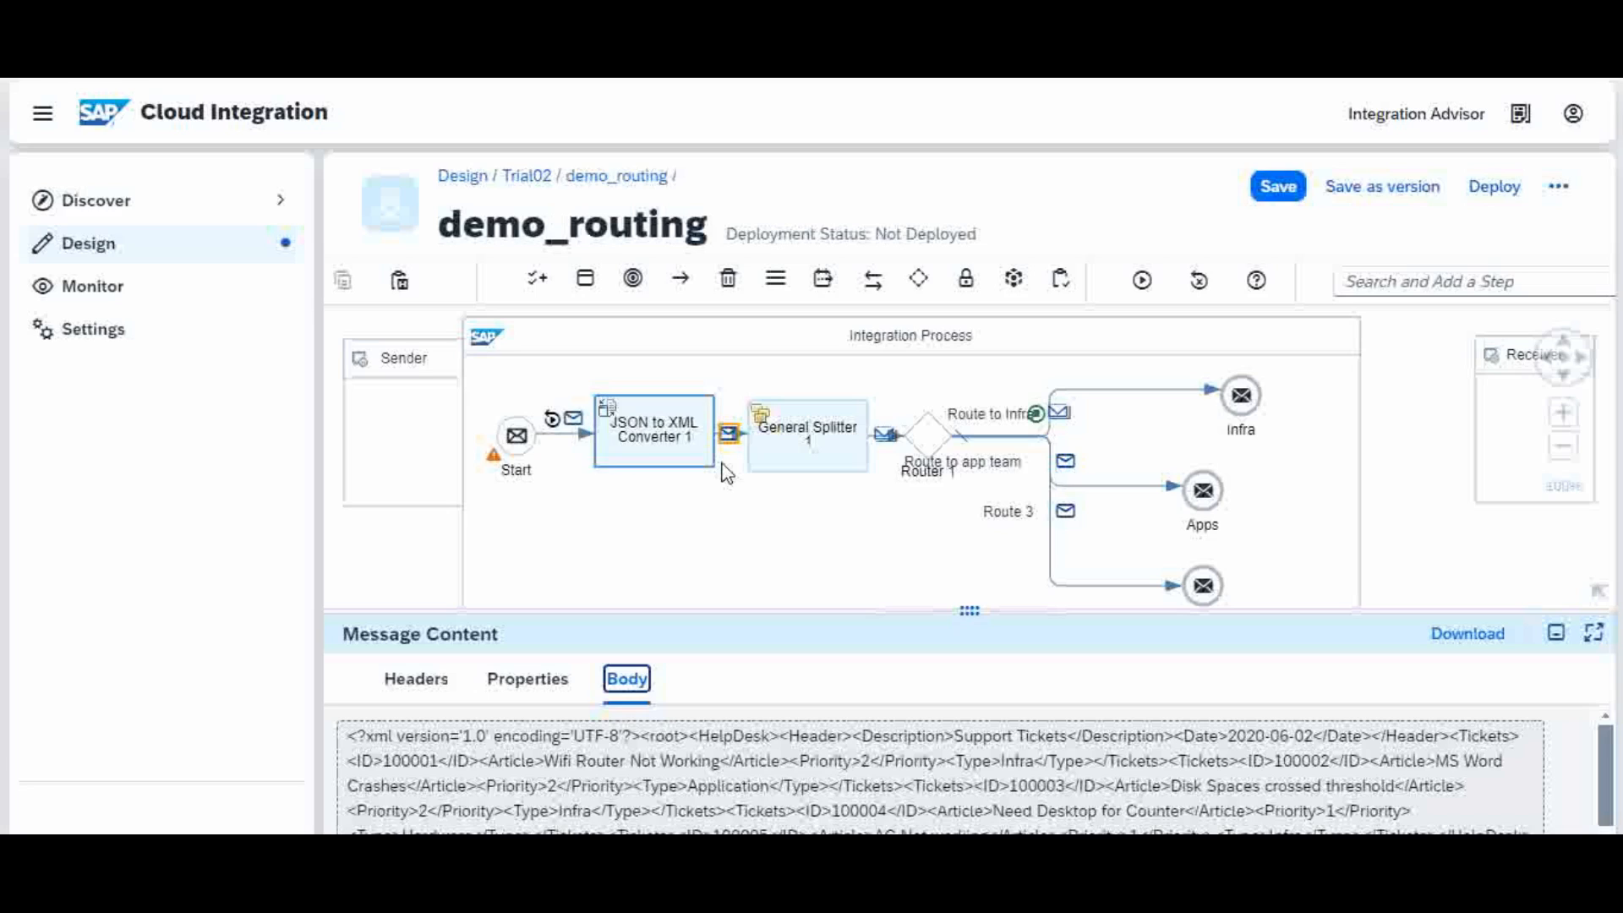
left_click(886, 441)
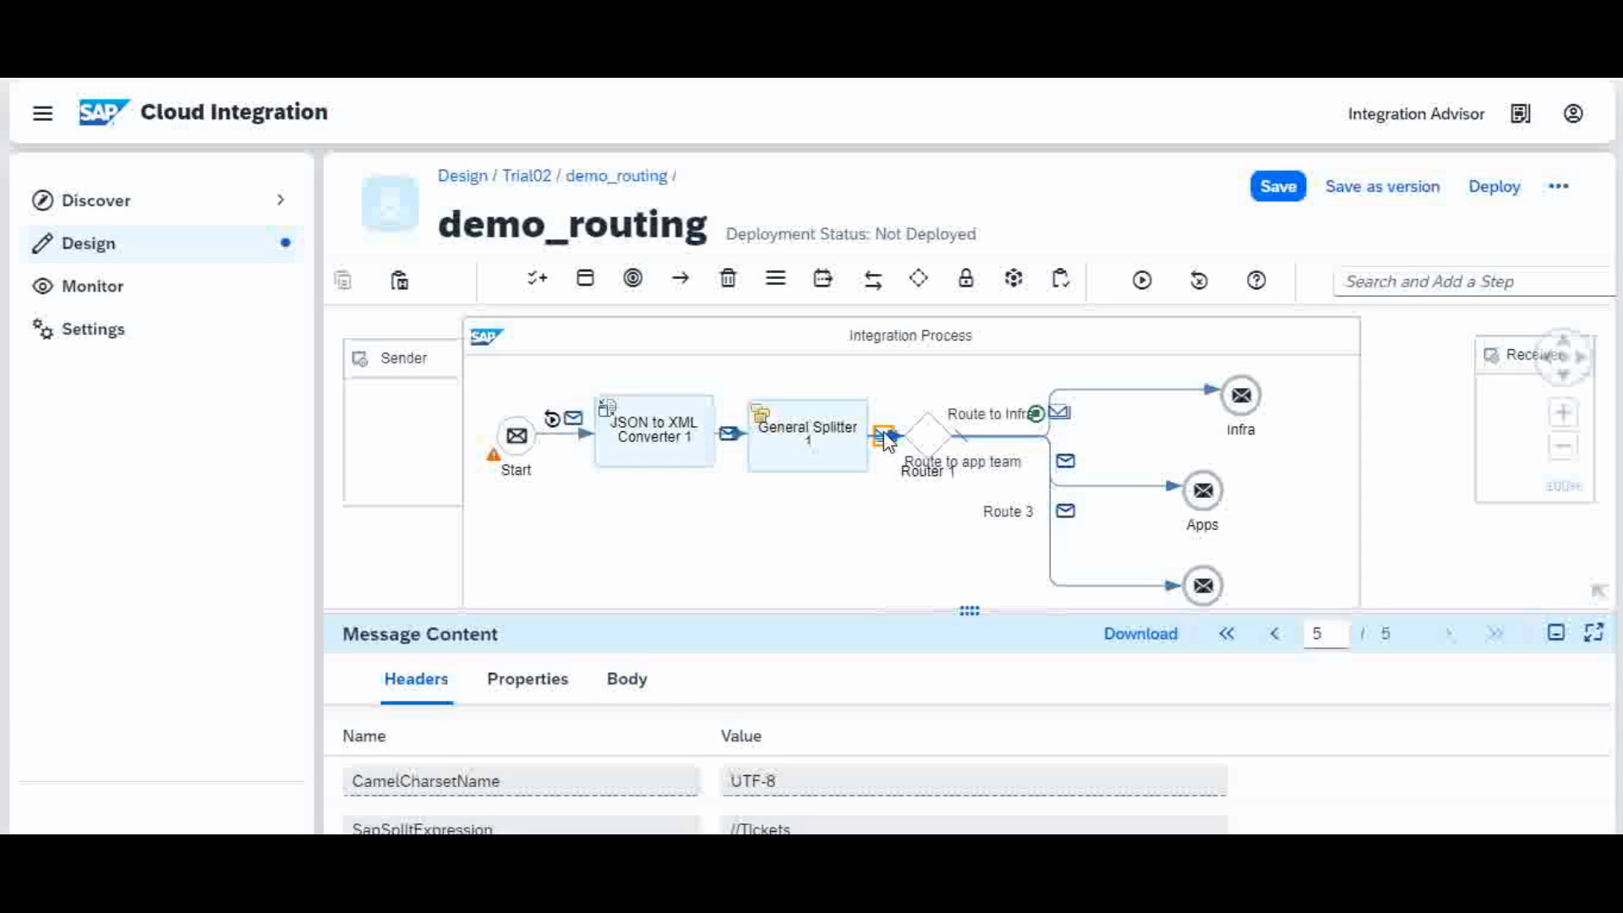
left_click(634, 683)
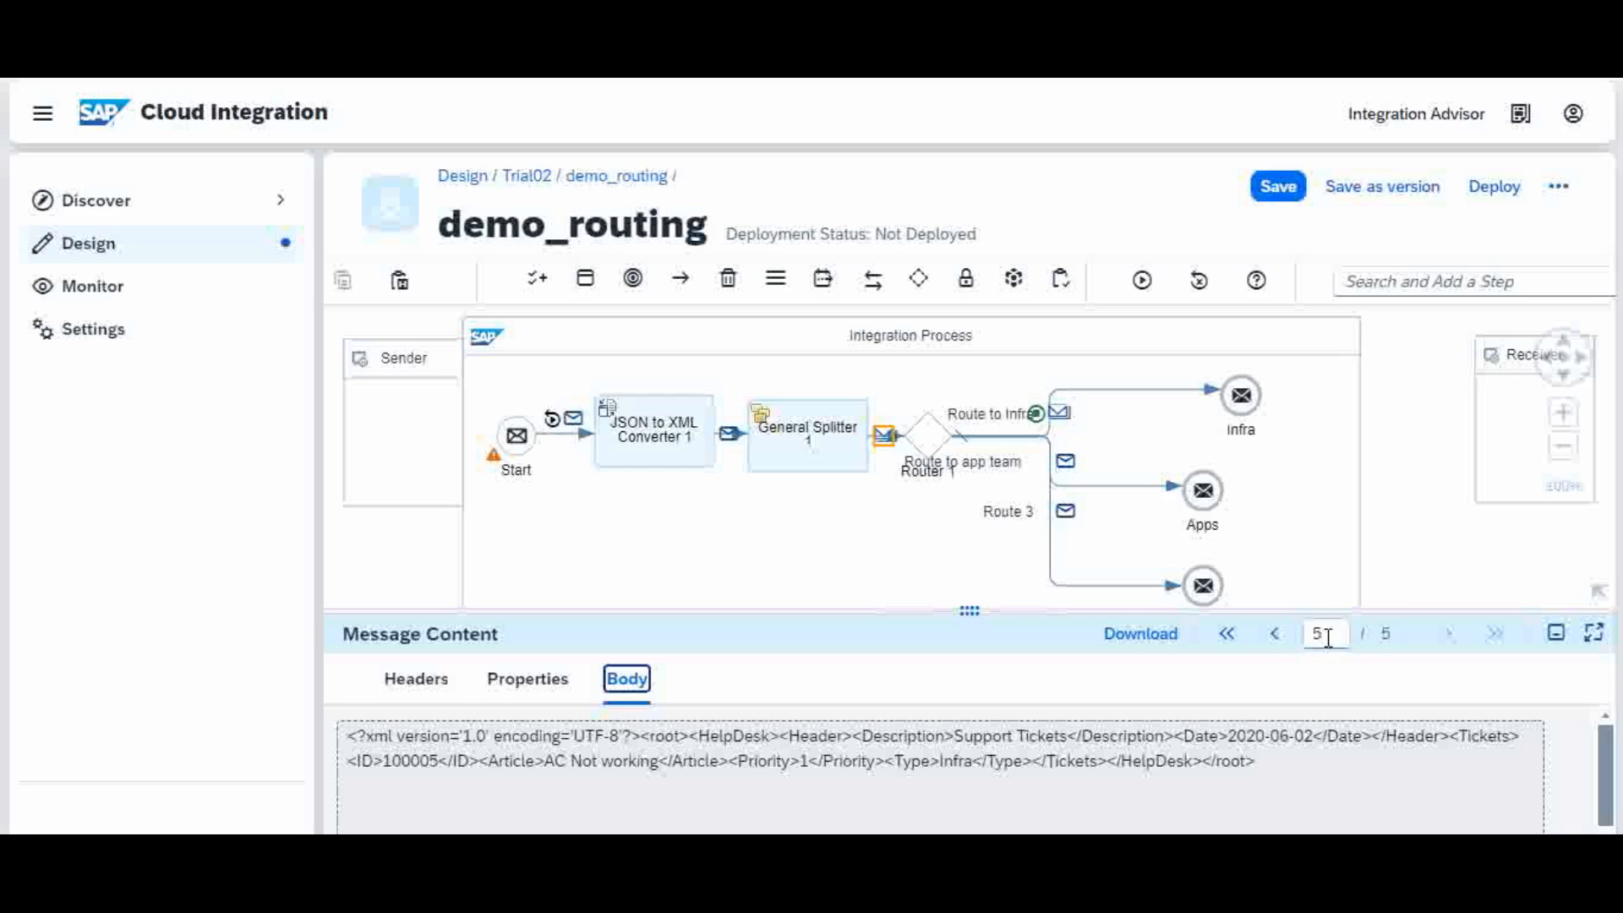
left_click(1275, 635)
left_click(1275, 636)
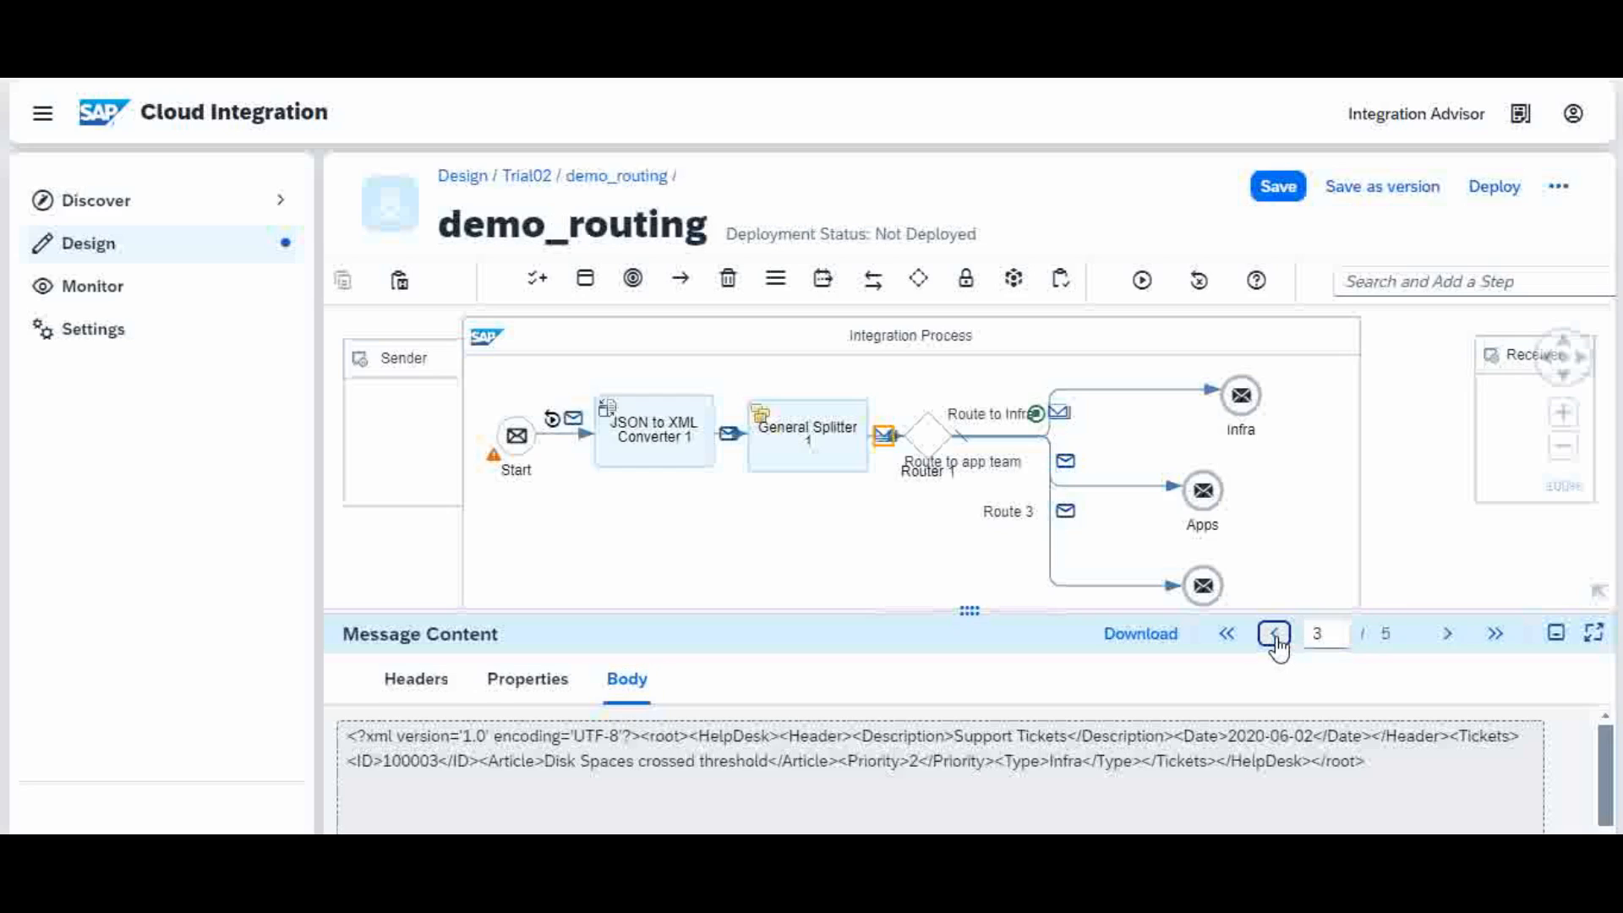
left_click(1275, 636)
left_click(1275, 636)
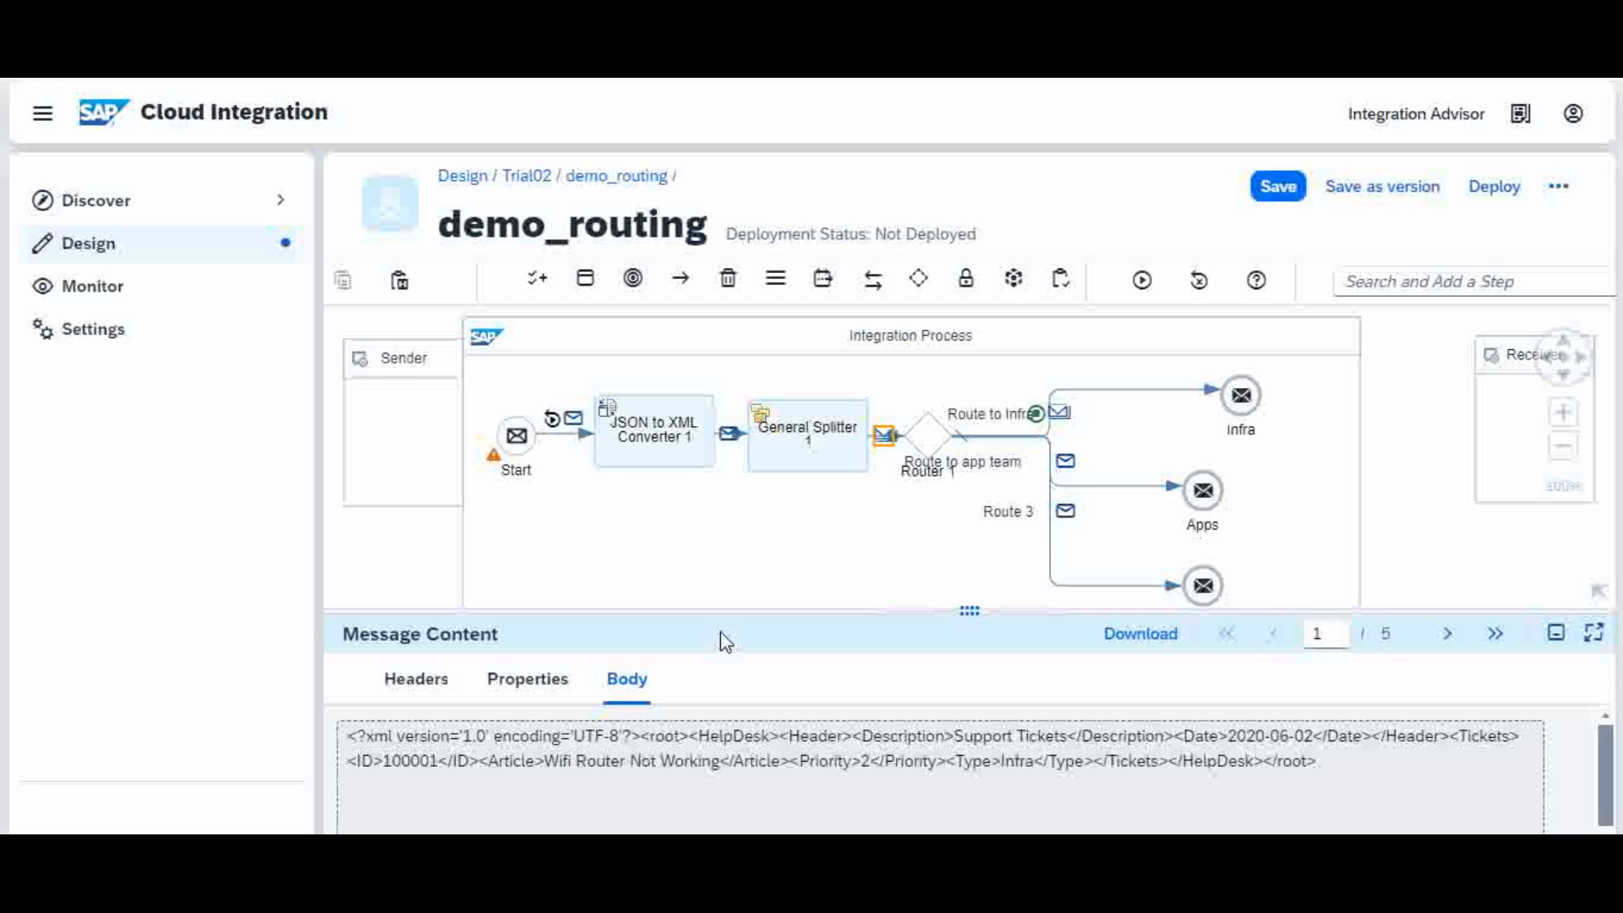
Step: Confirm Route to Infra carries Infra tickets, then view Application ticket 100002 on Route to app team
left_click(1064, 416)
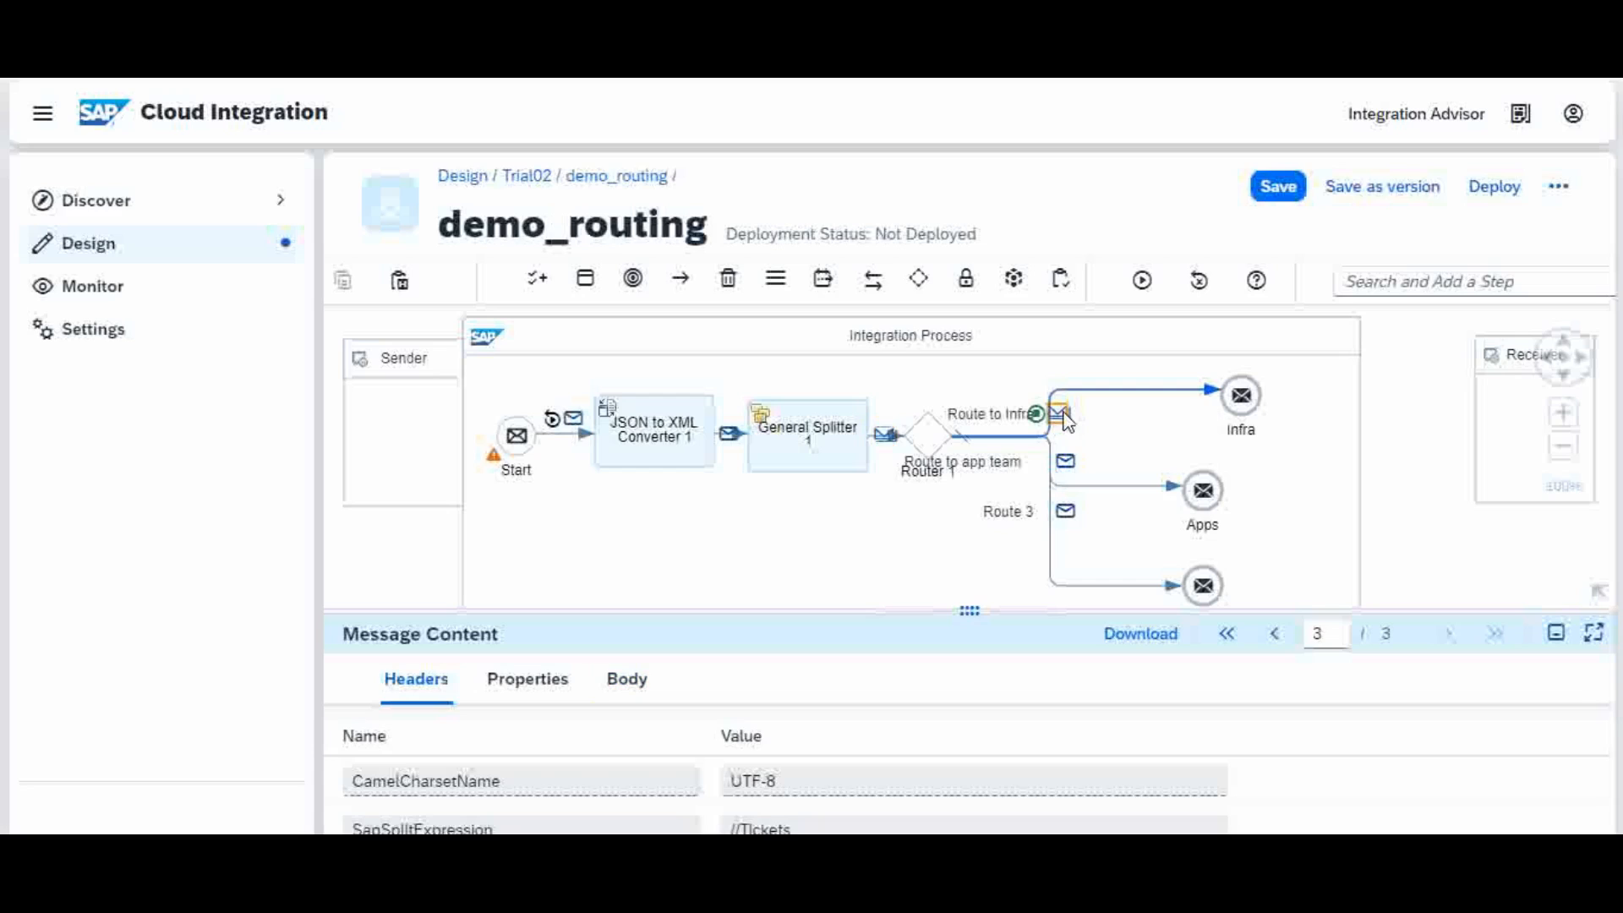
left_click(628, 681)
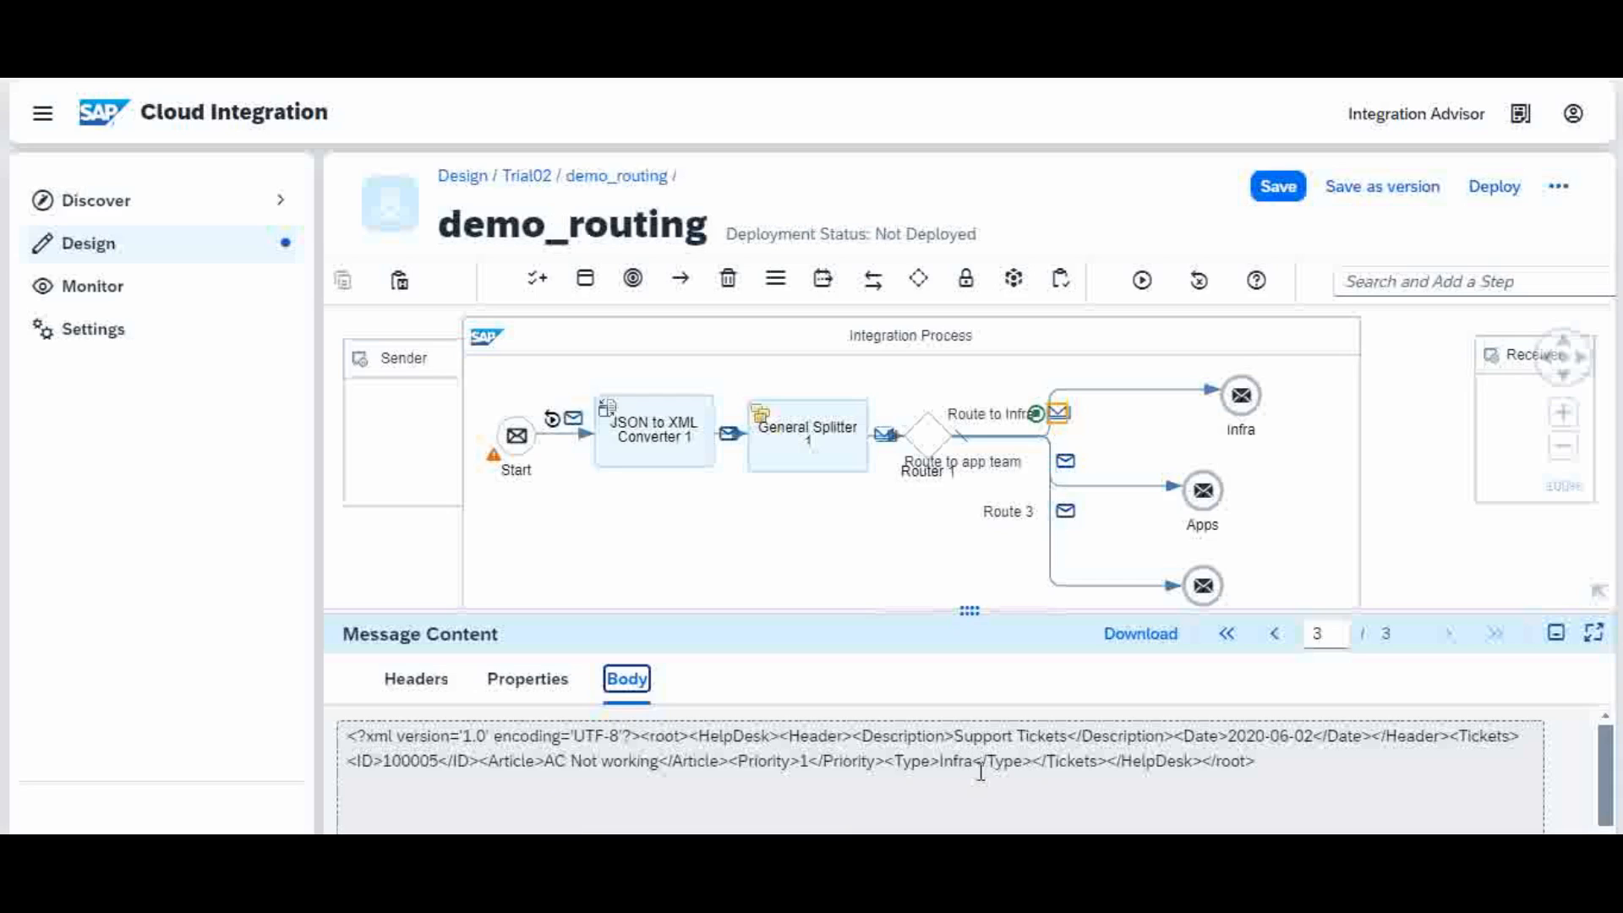
left_click_drag(945, 760, 976, 759)
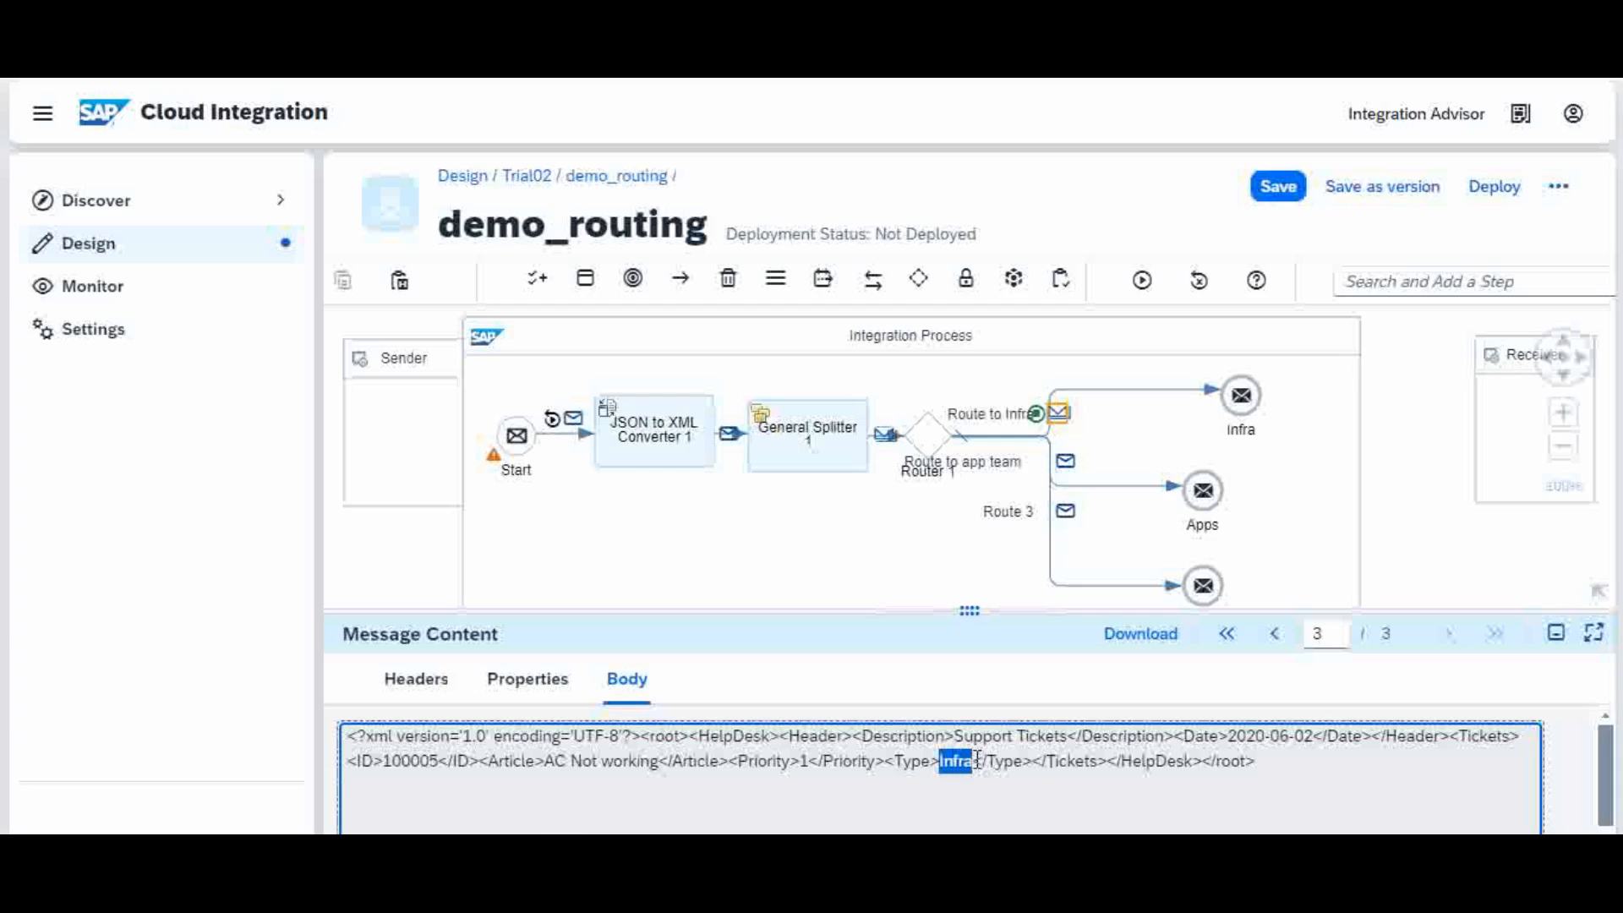
left_click(409, 758)
left_click(1067, 463)
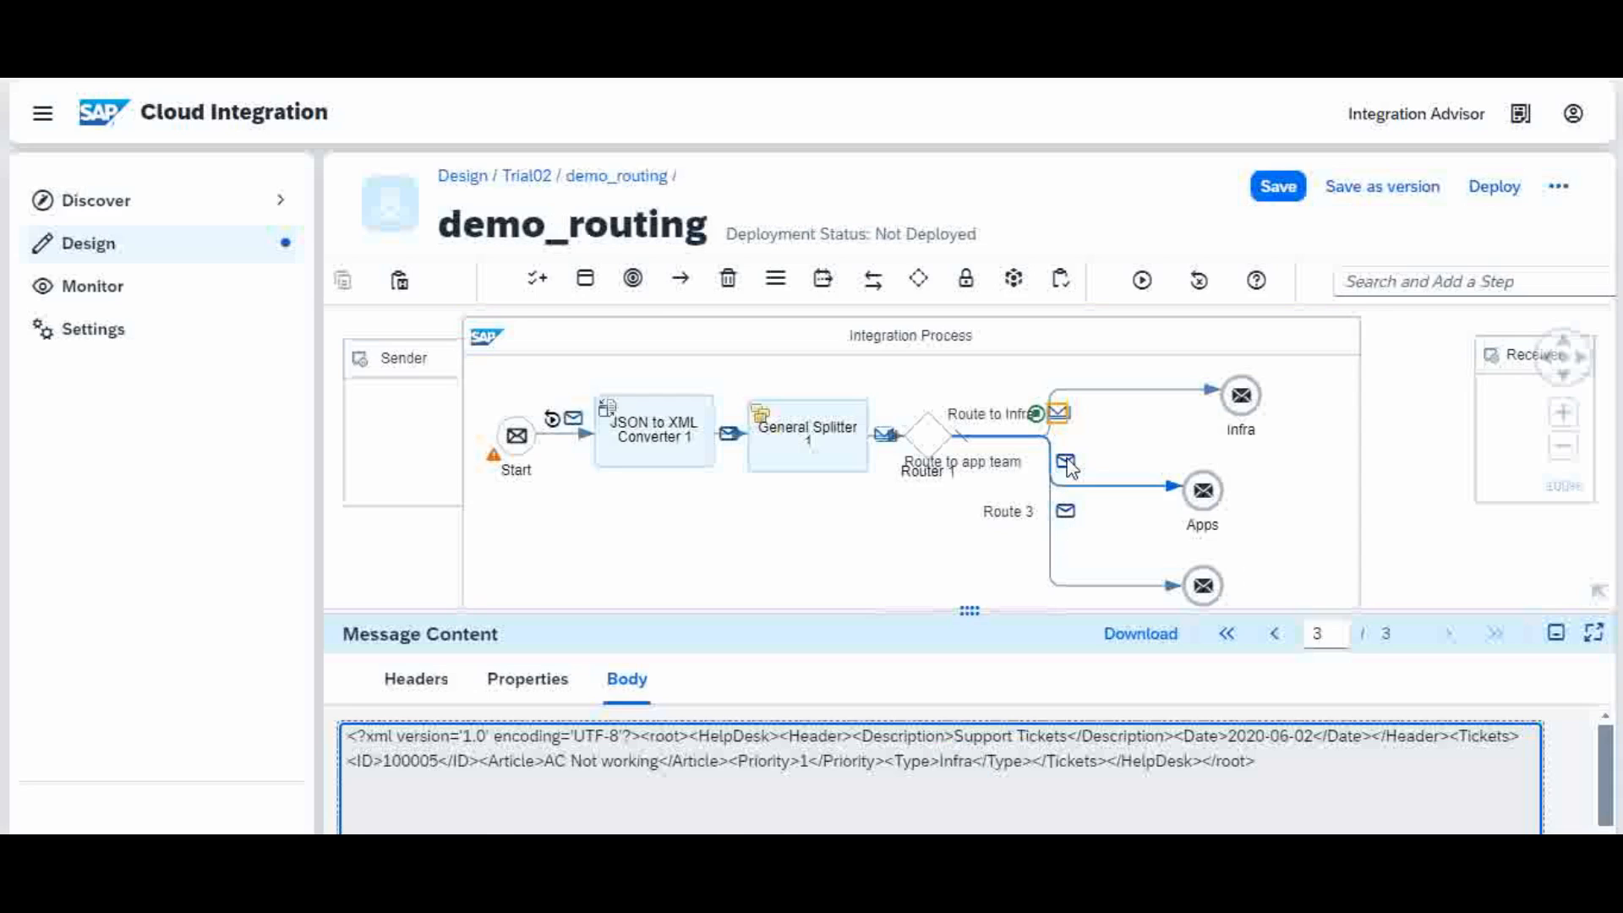
left_click(627, 683)
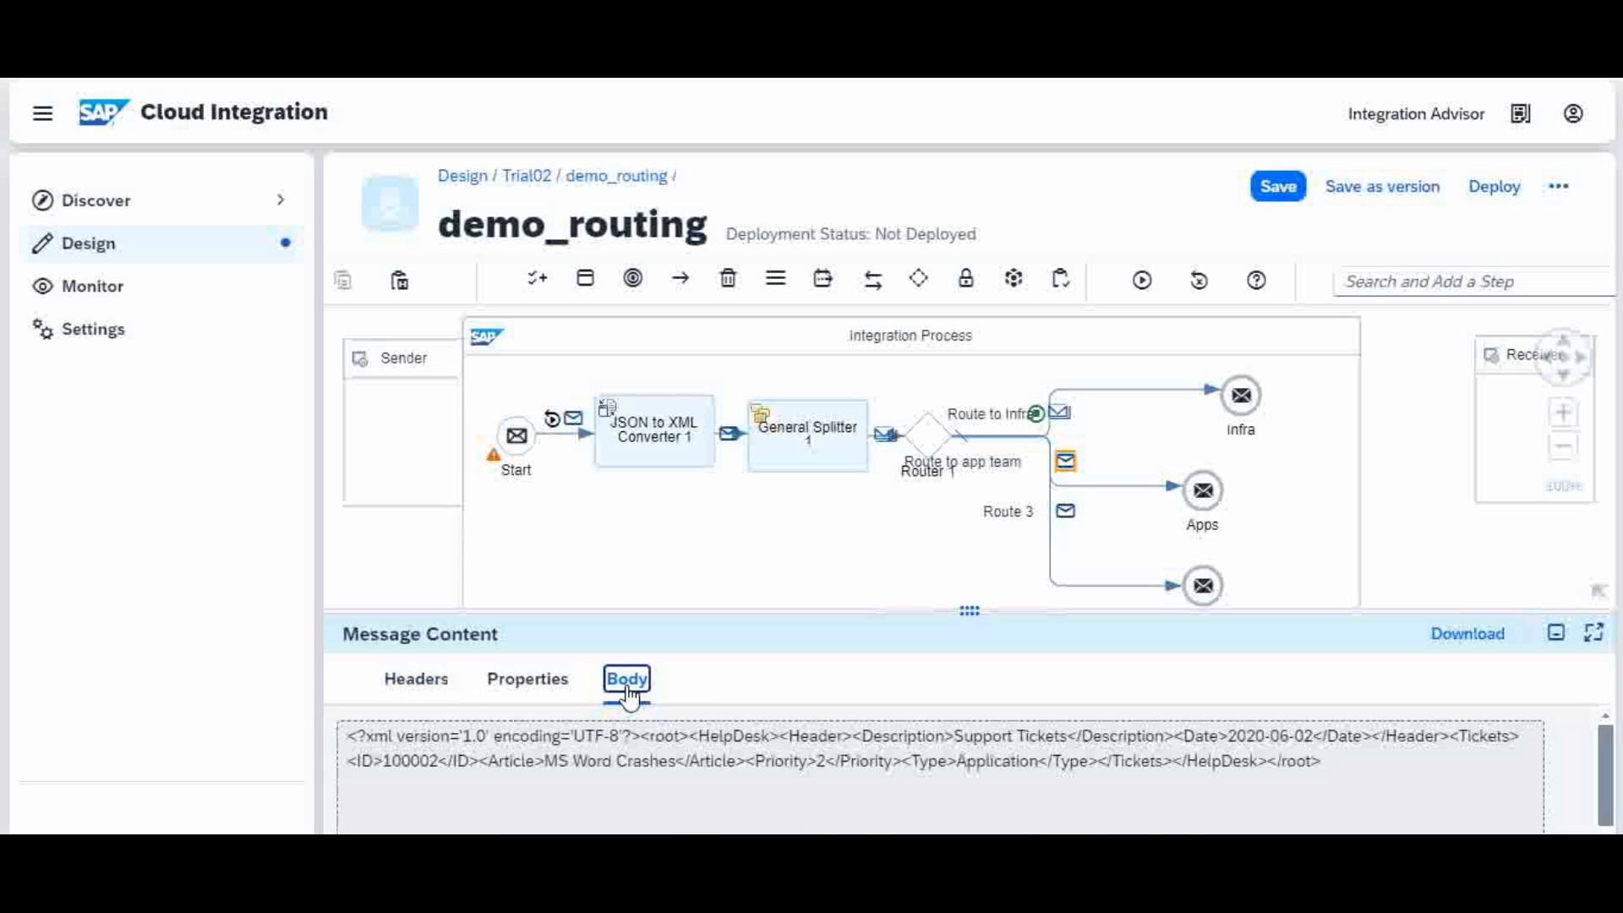
Step: View Route 3's Hardware ticket 100004, then the Route to Infra body with ticket 100005
left_click(1005, 757)
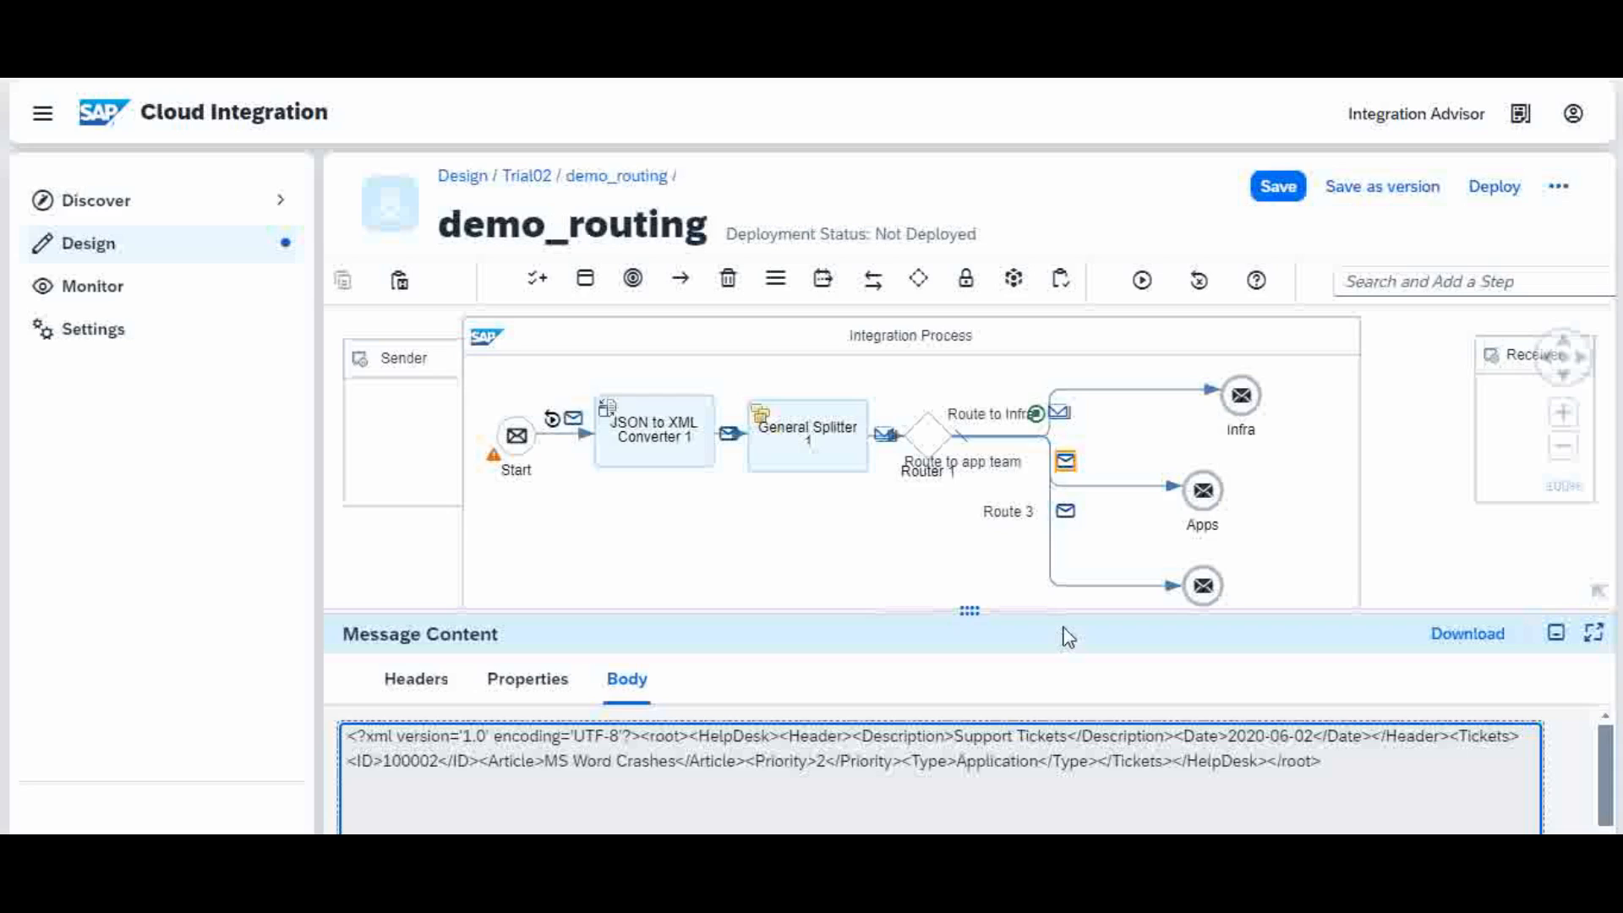
left_click(1067, 511)
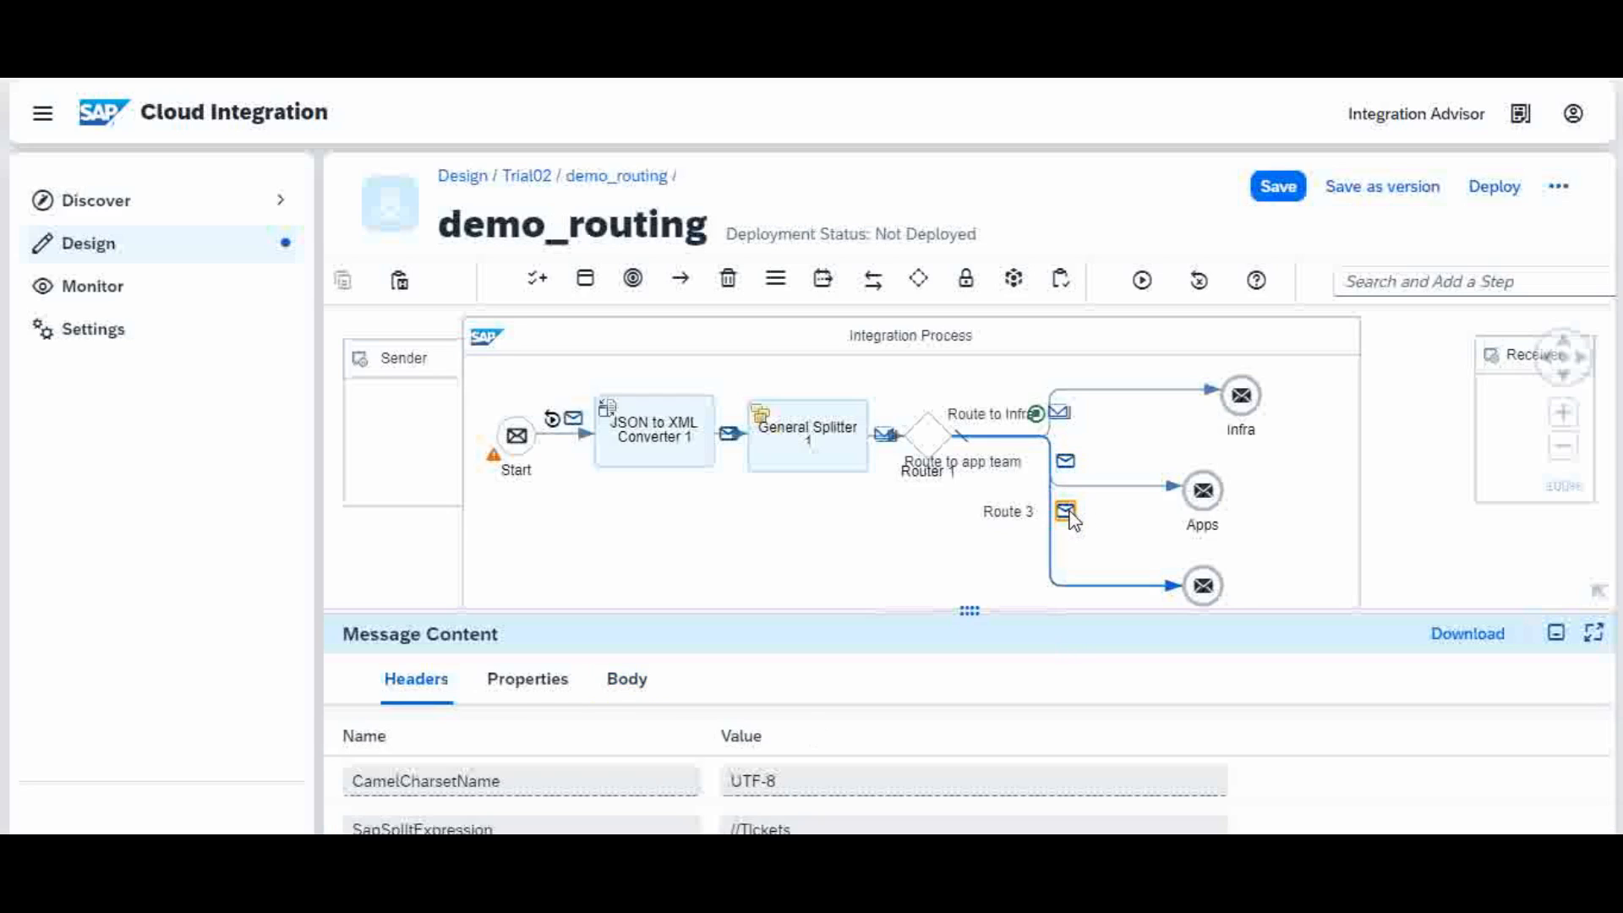
left_click(626, 690)
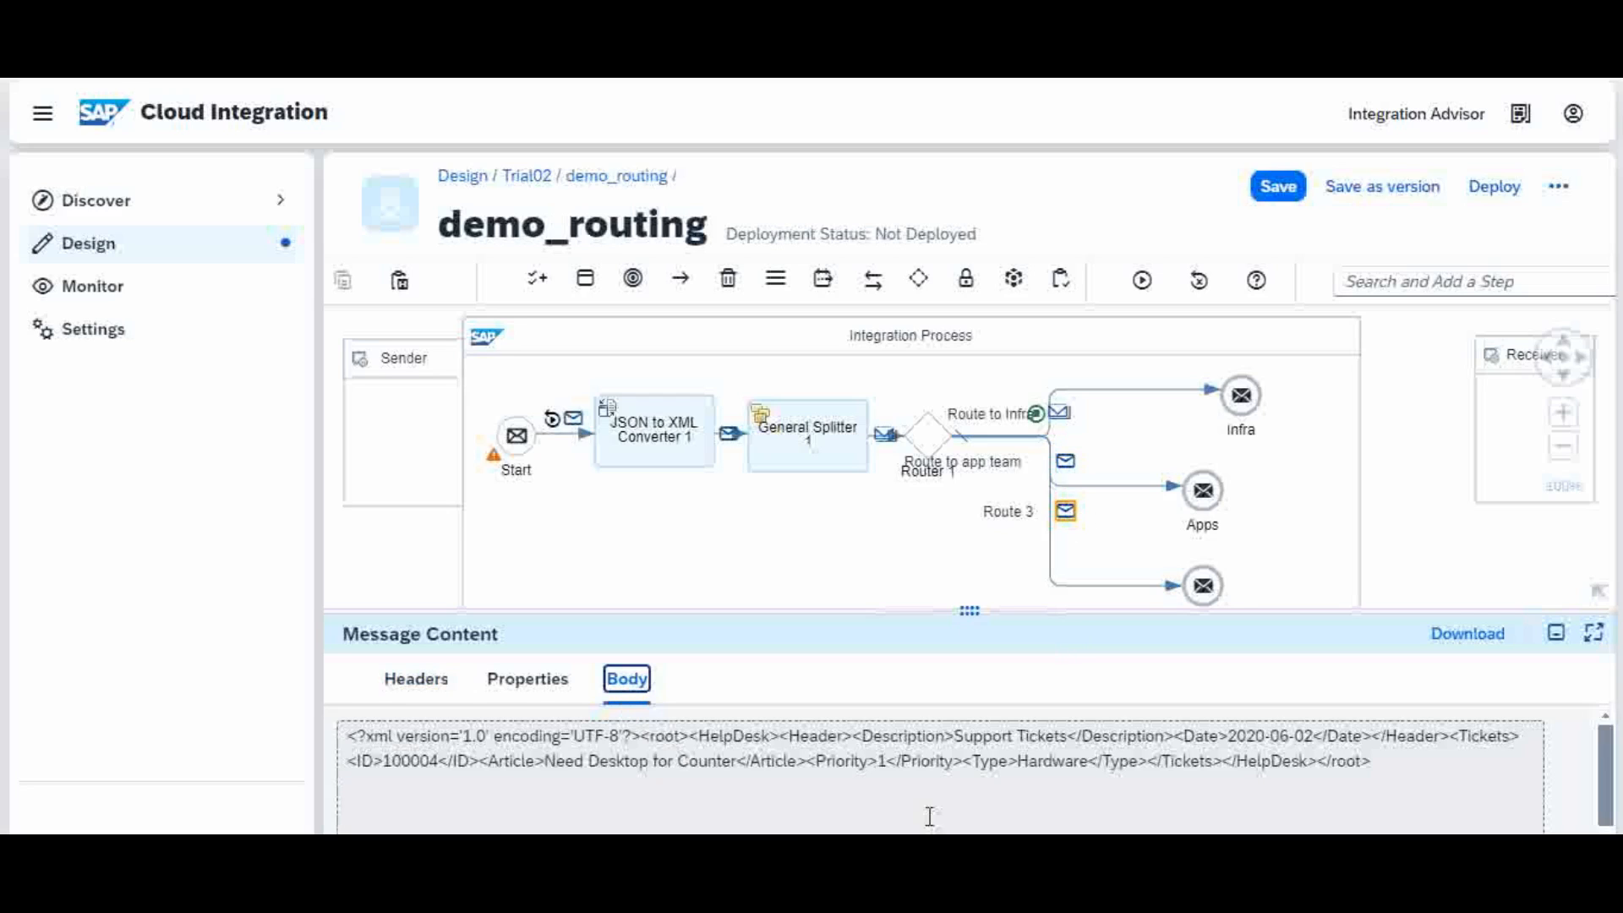
left_click(1058, 763)
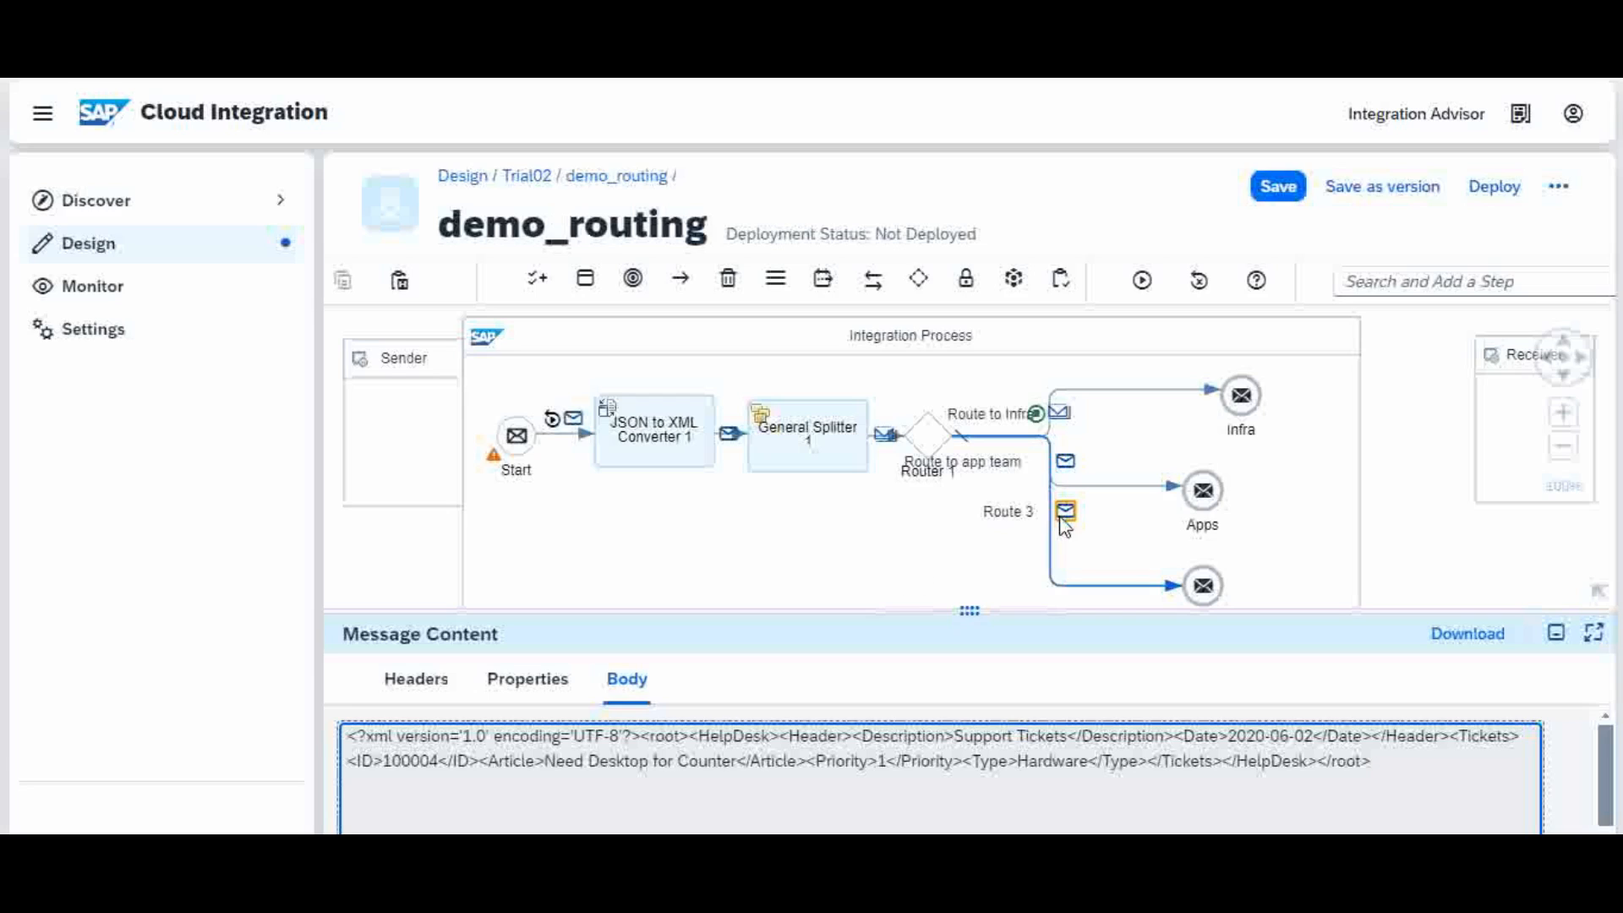
left_click(1060, 413)
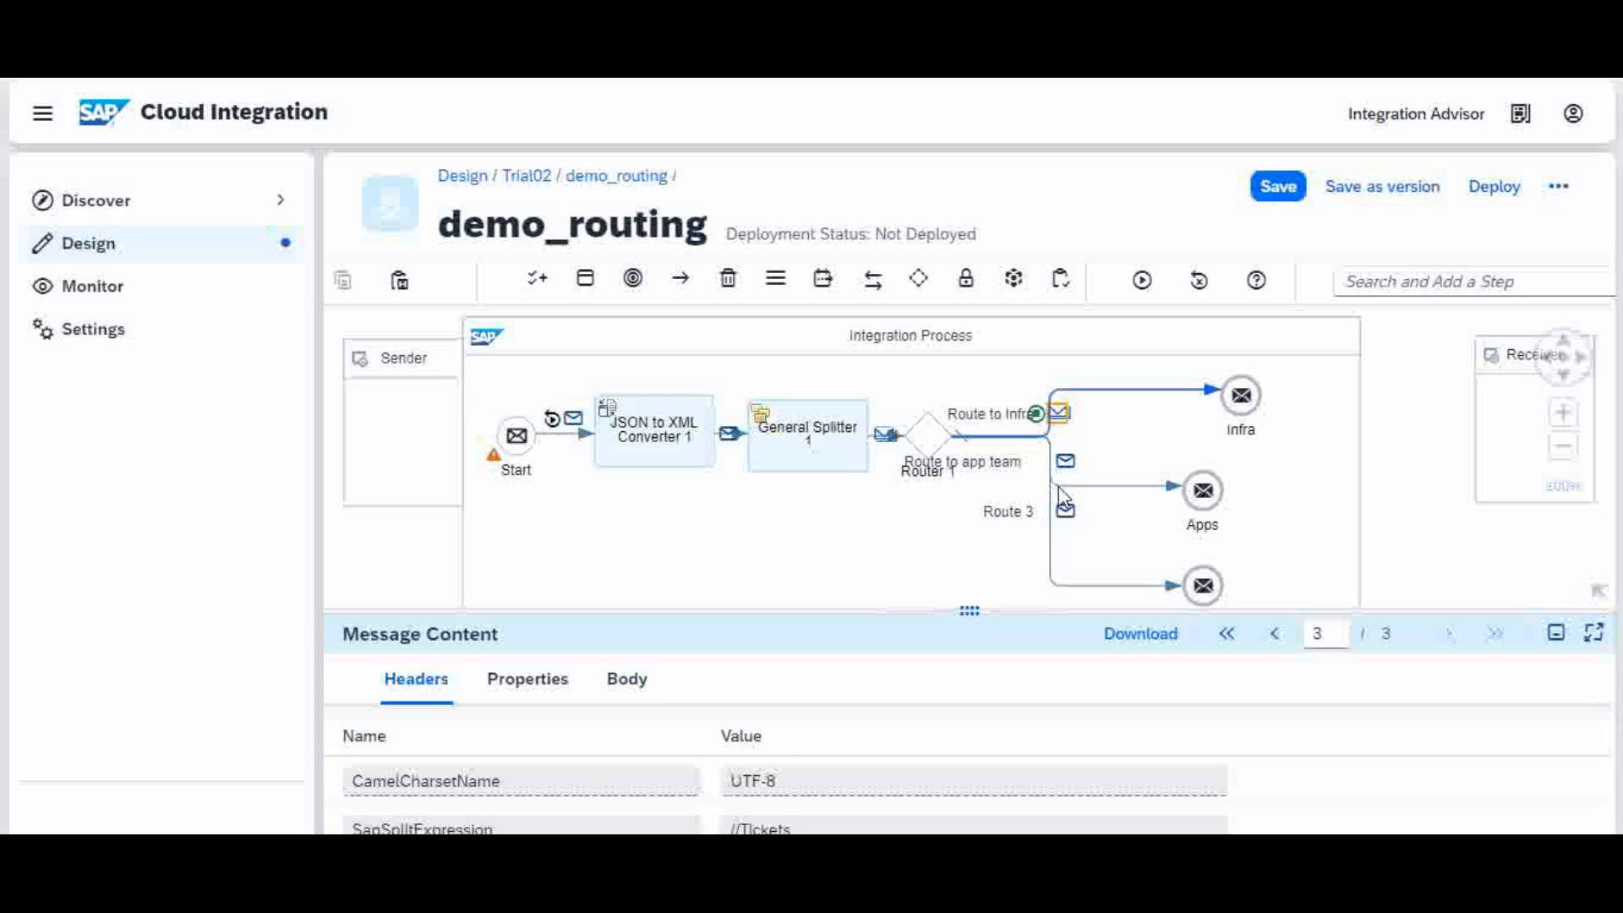
left_click(623, 694)
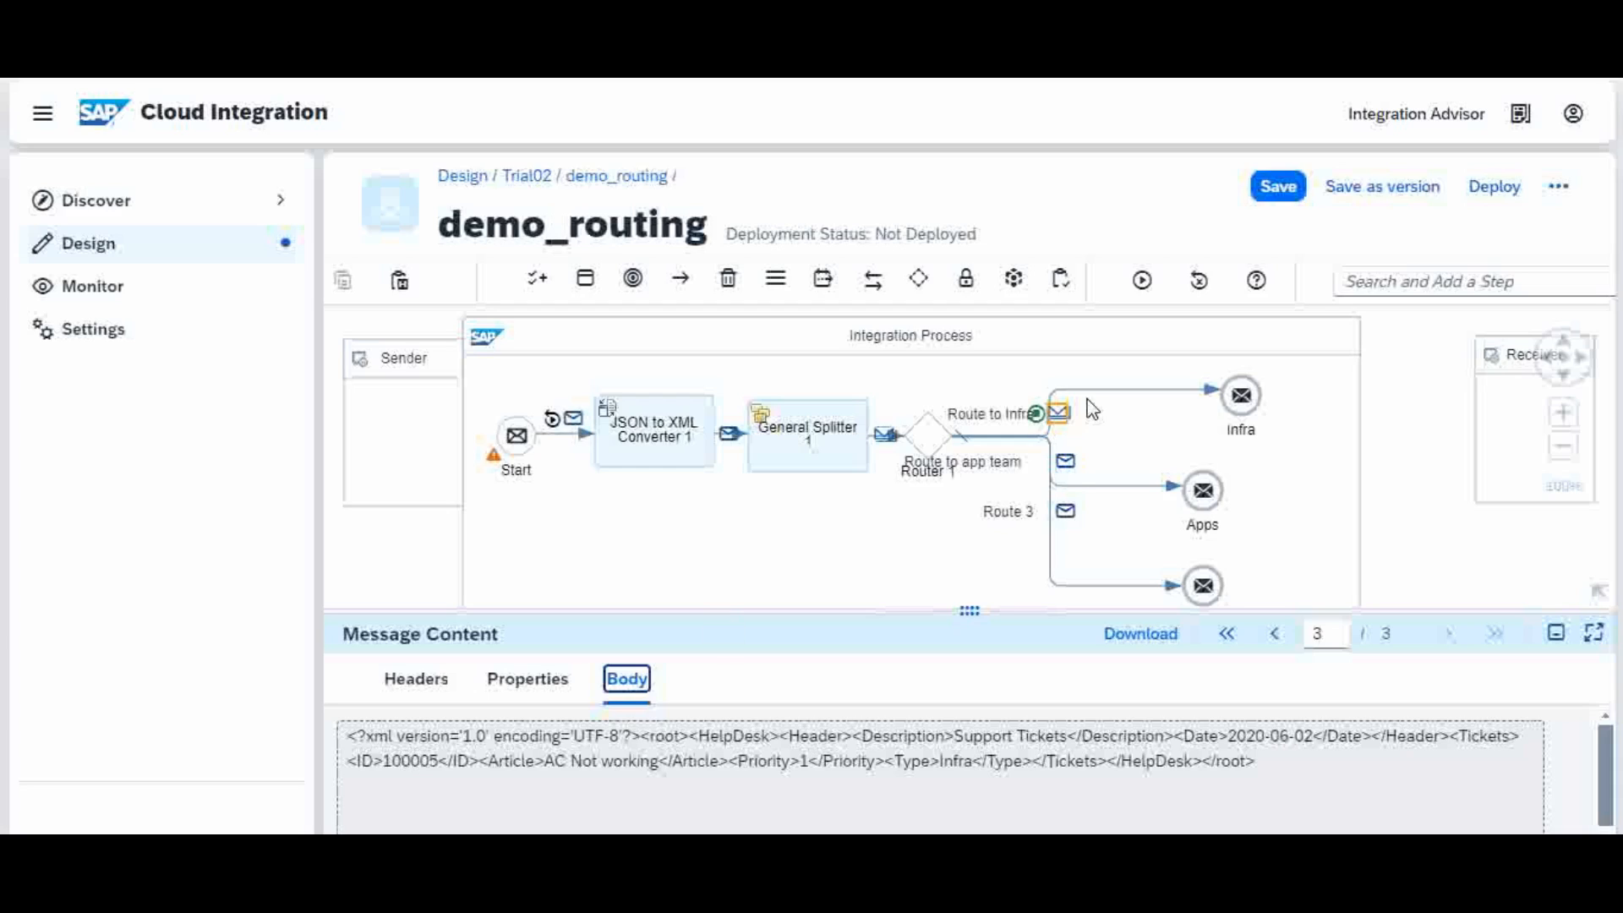
Step: Show the Route to app team message body, confirming it carries ticket 100002
left_click(1066, 461)
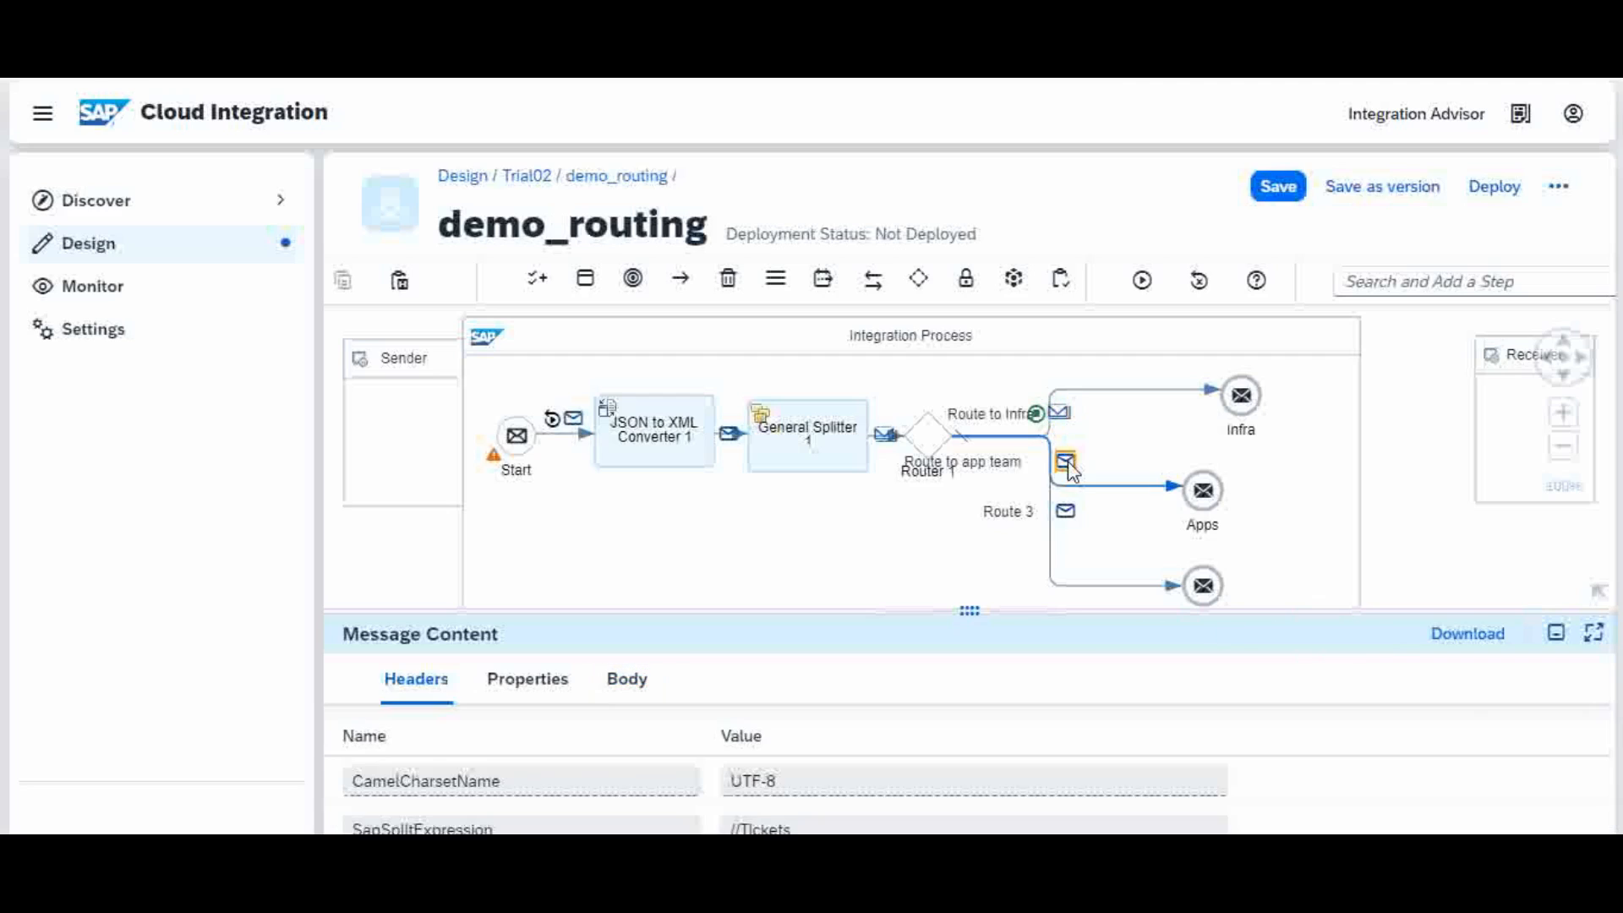
left_click(627, 679)
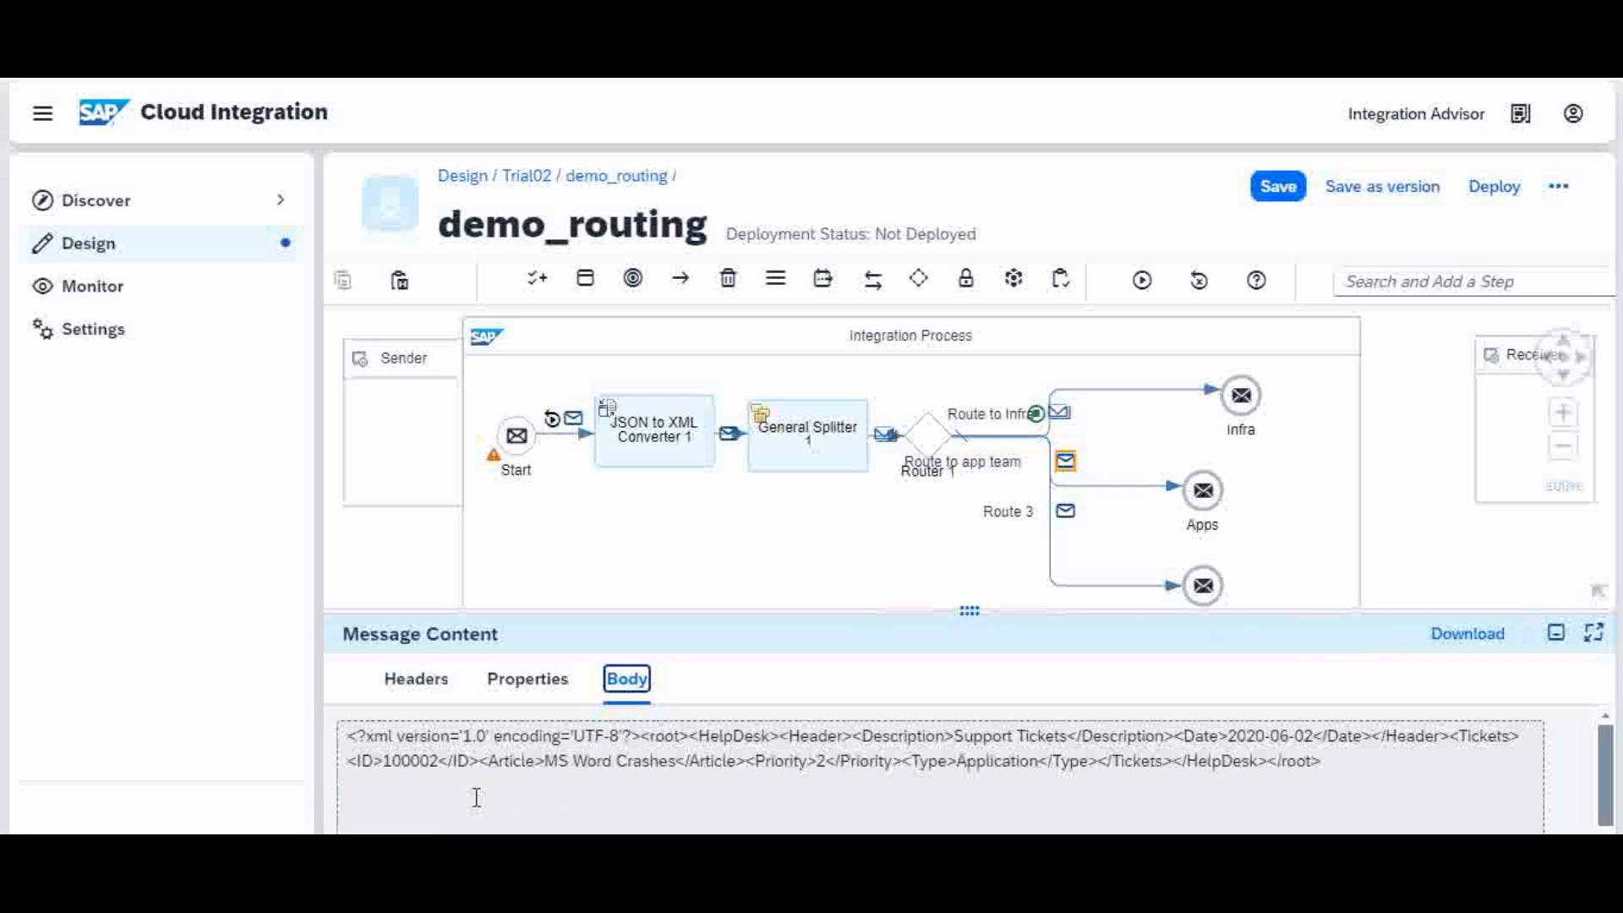
left_click(422, 764)
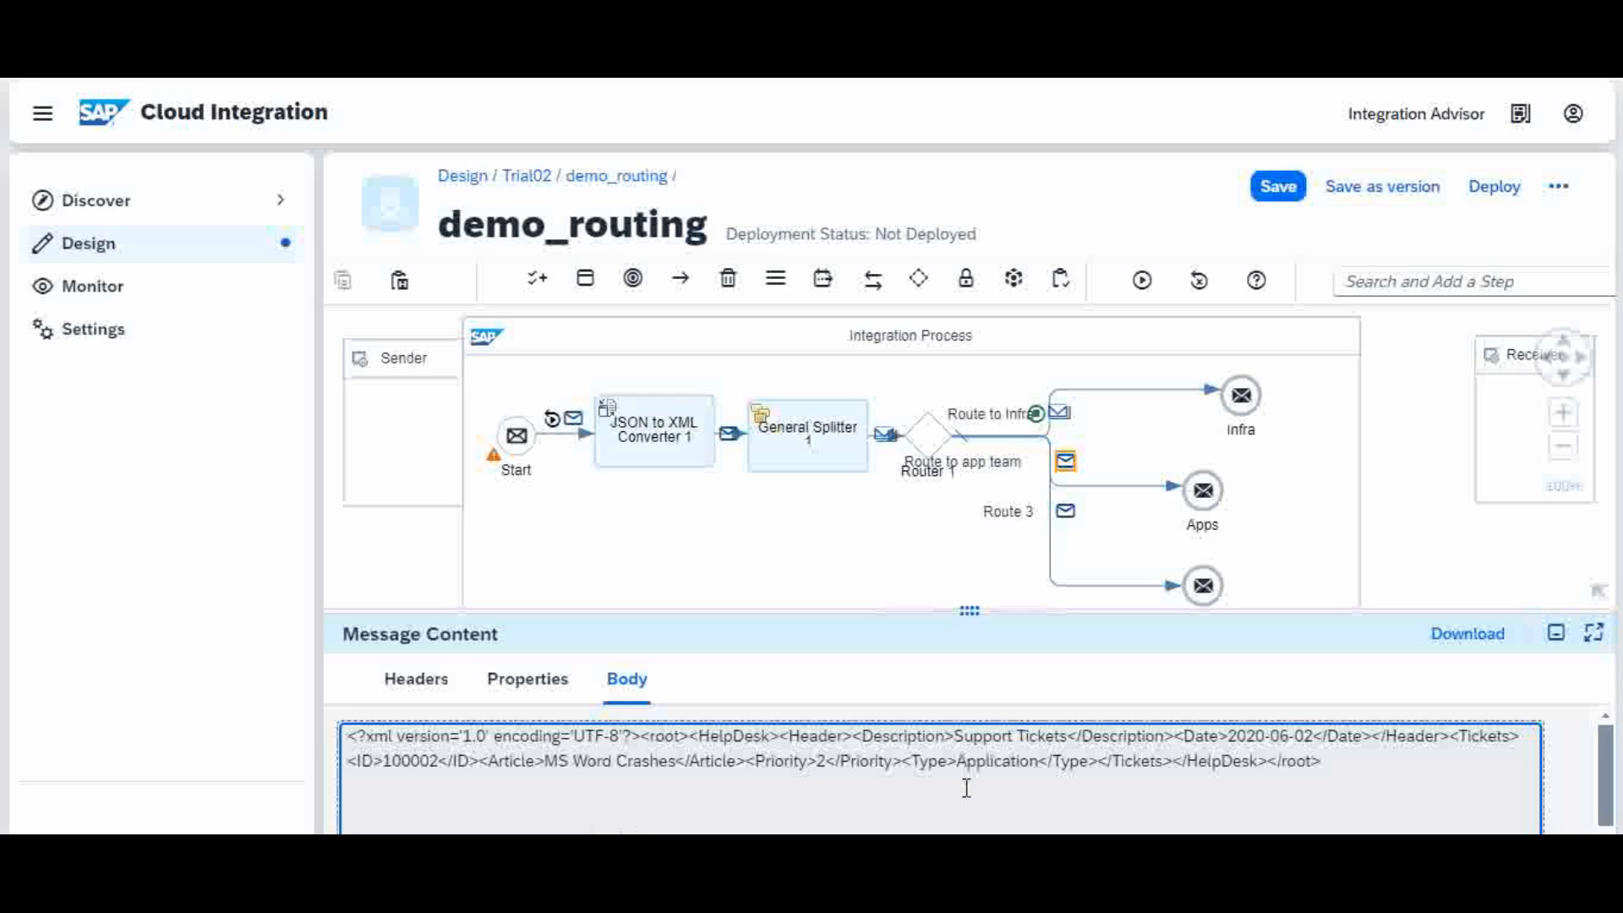
Step: Display the first of three Route to Infra message bodies: ticket 100001, Wifi Router Not Working
left_click(1067, 513)
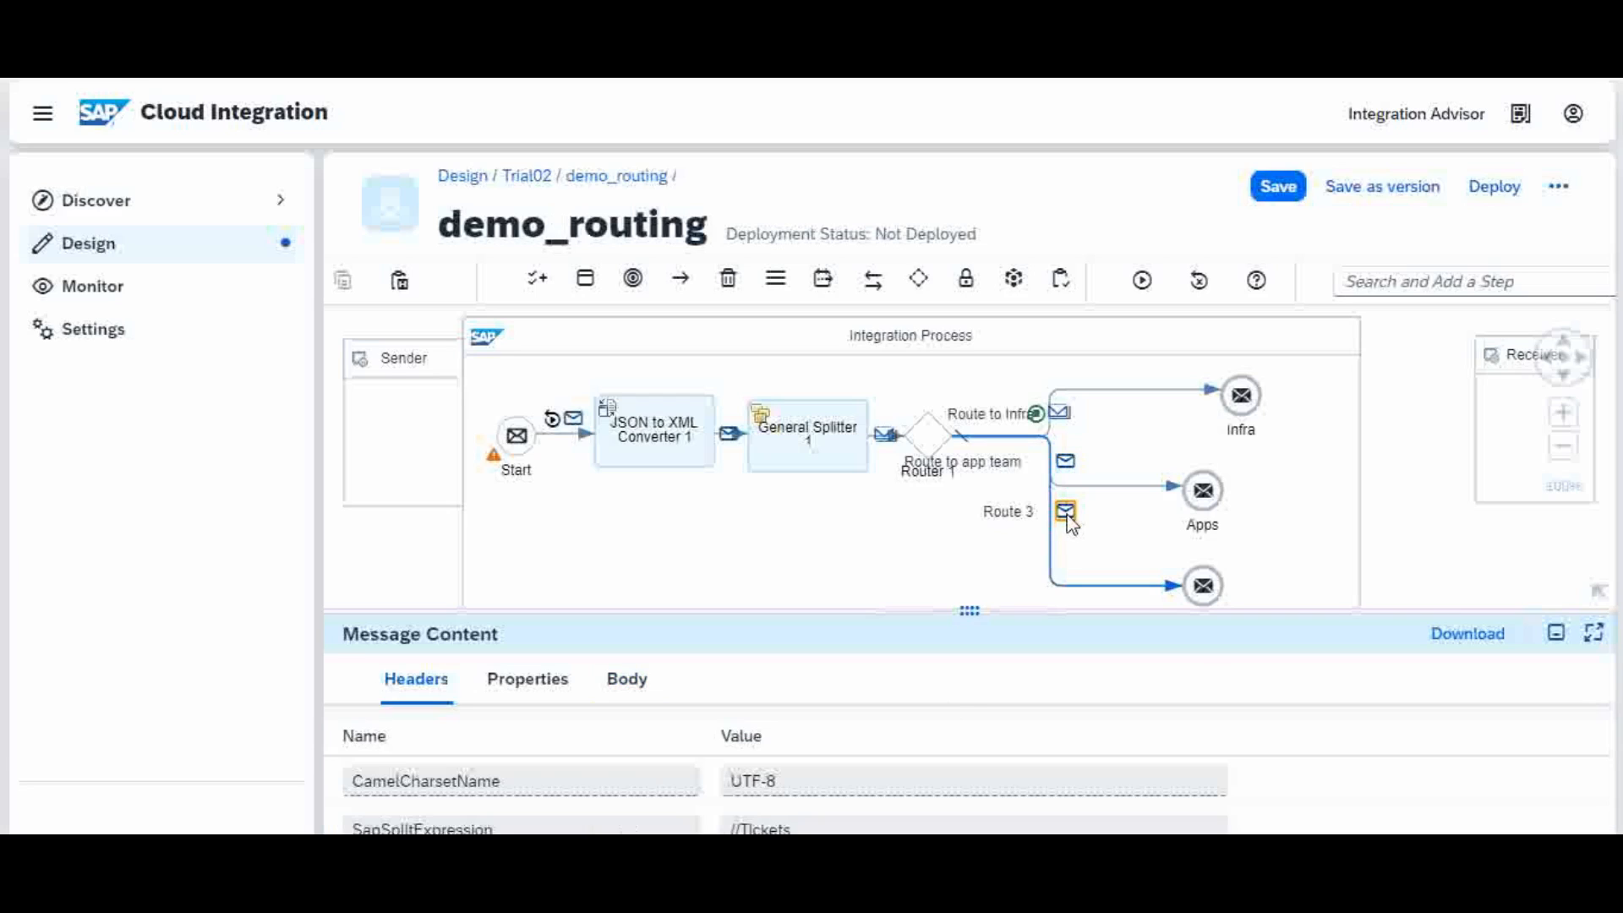
left_click(1062, 415)
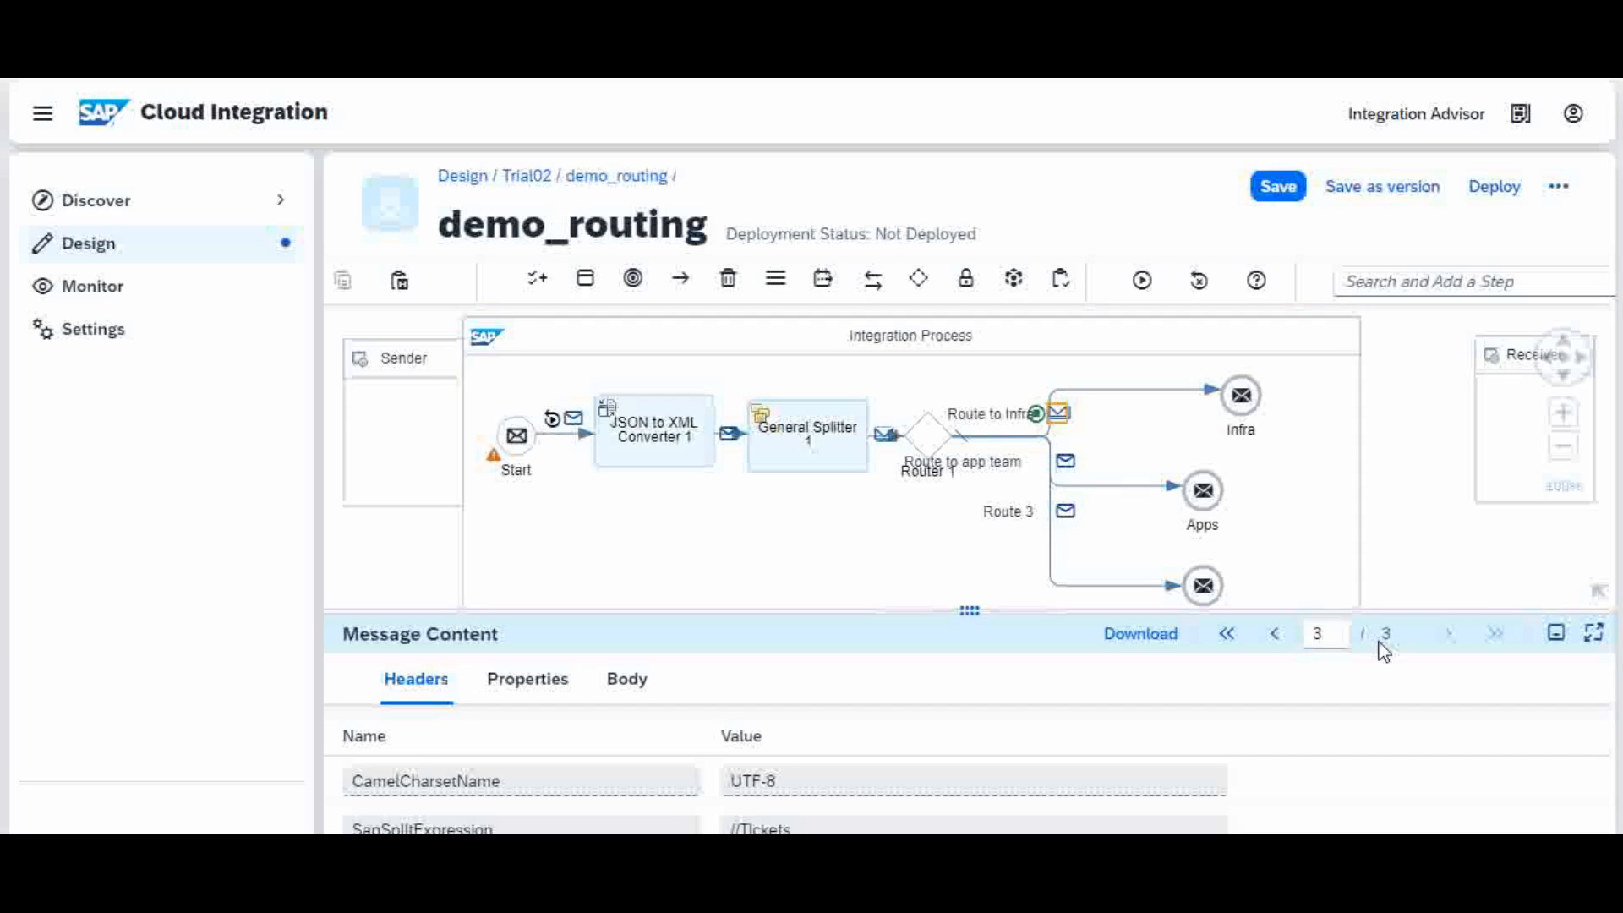
left_click(1226, 640)
left_click(627, 687)
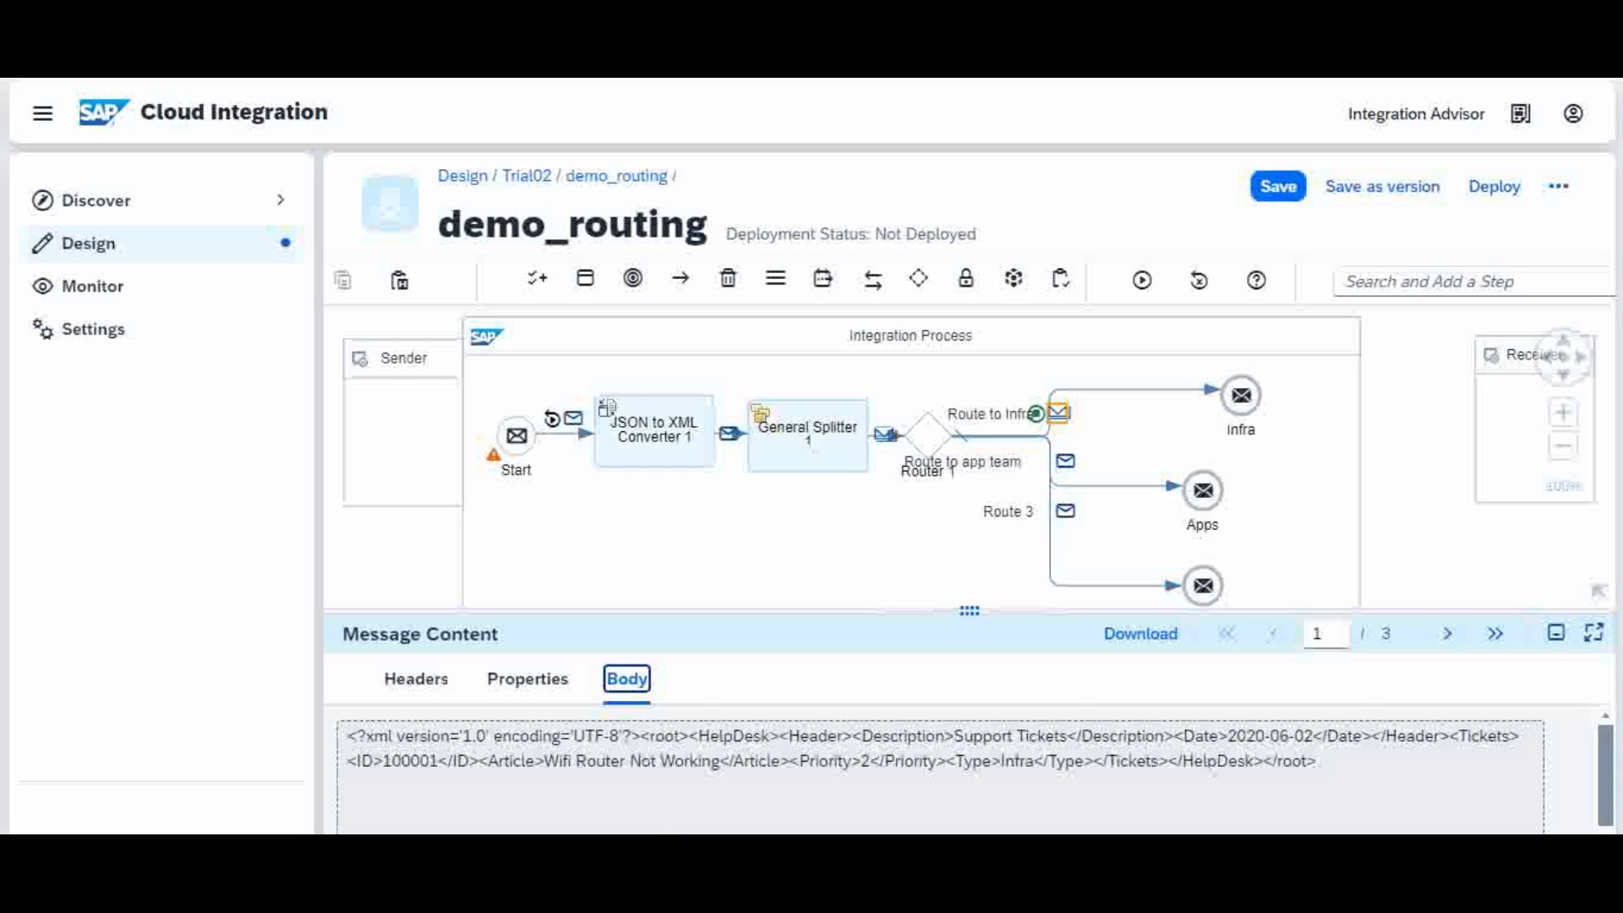
left_click(897, 856)
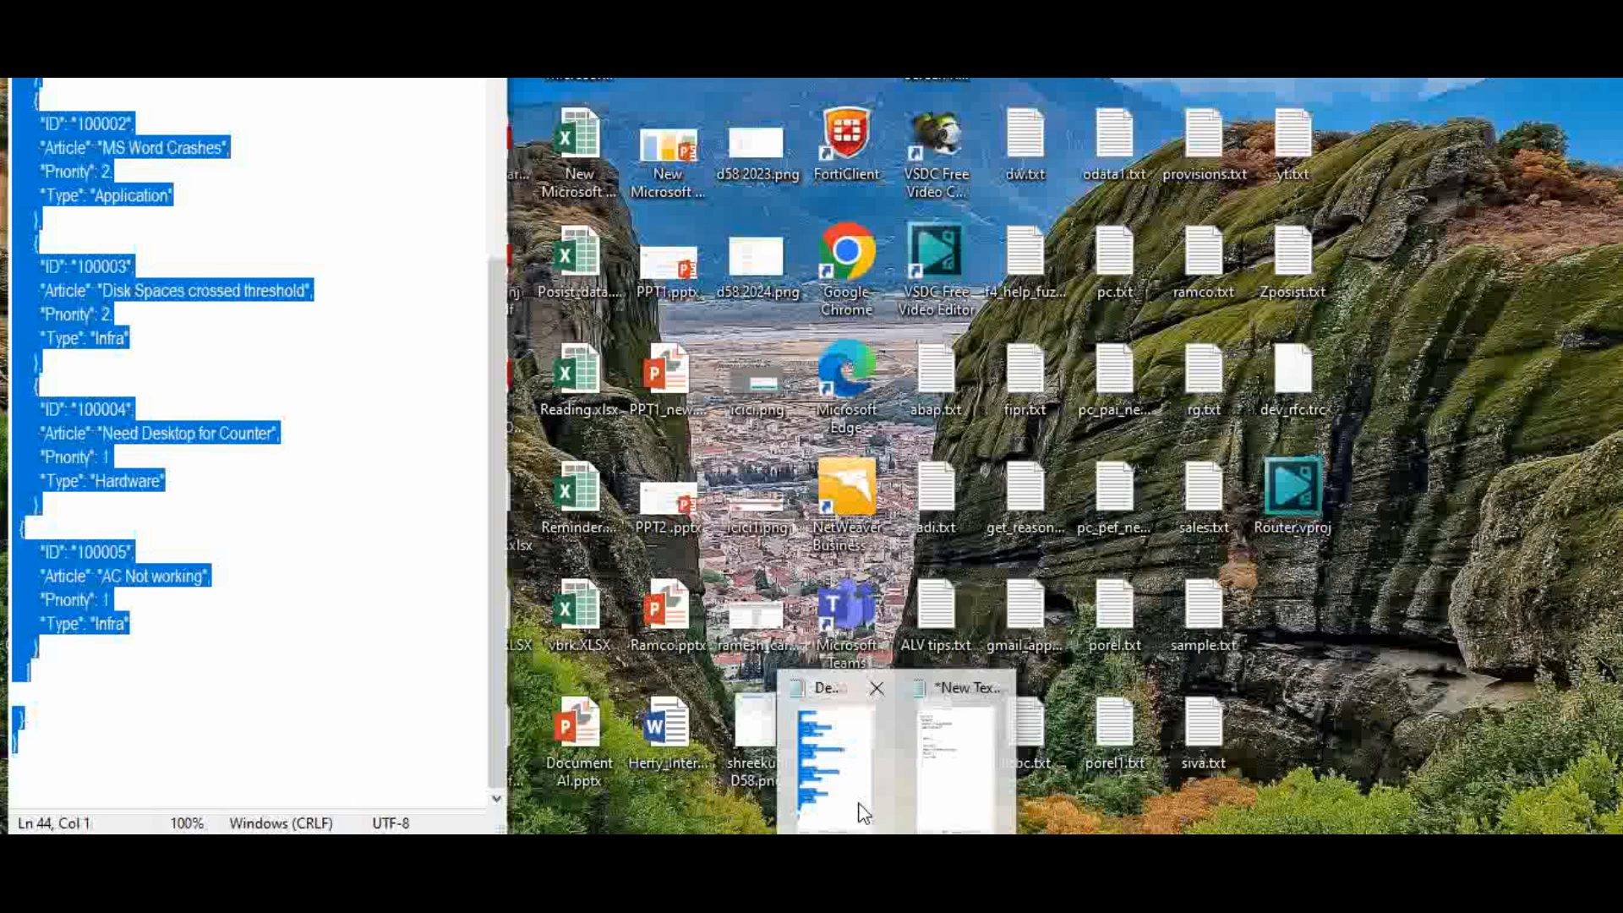
Step: Review the five support tickets and their types in the Demo JSON file, then return to the Route to Infra message
left_click(858, 810)
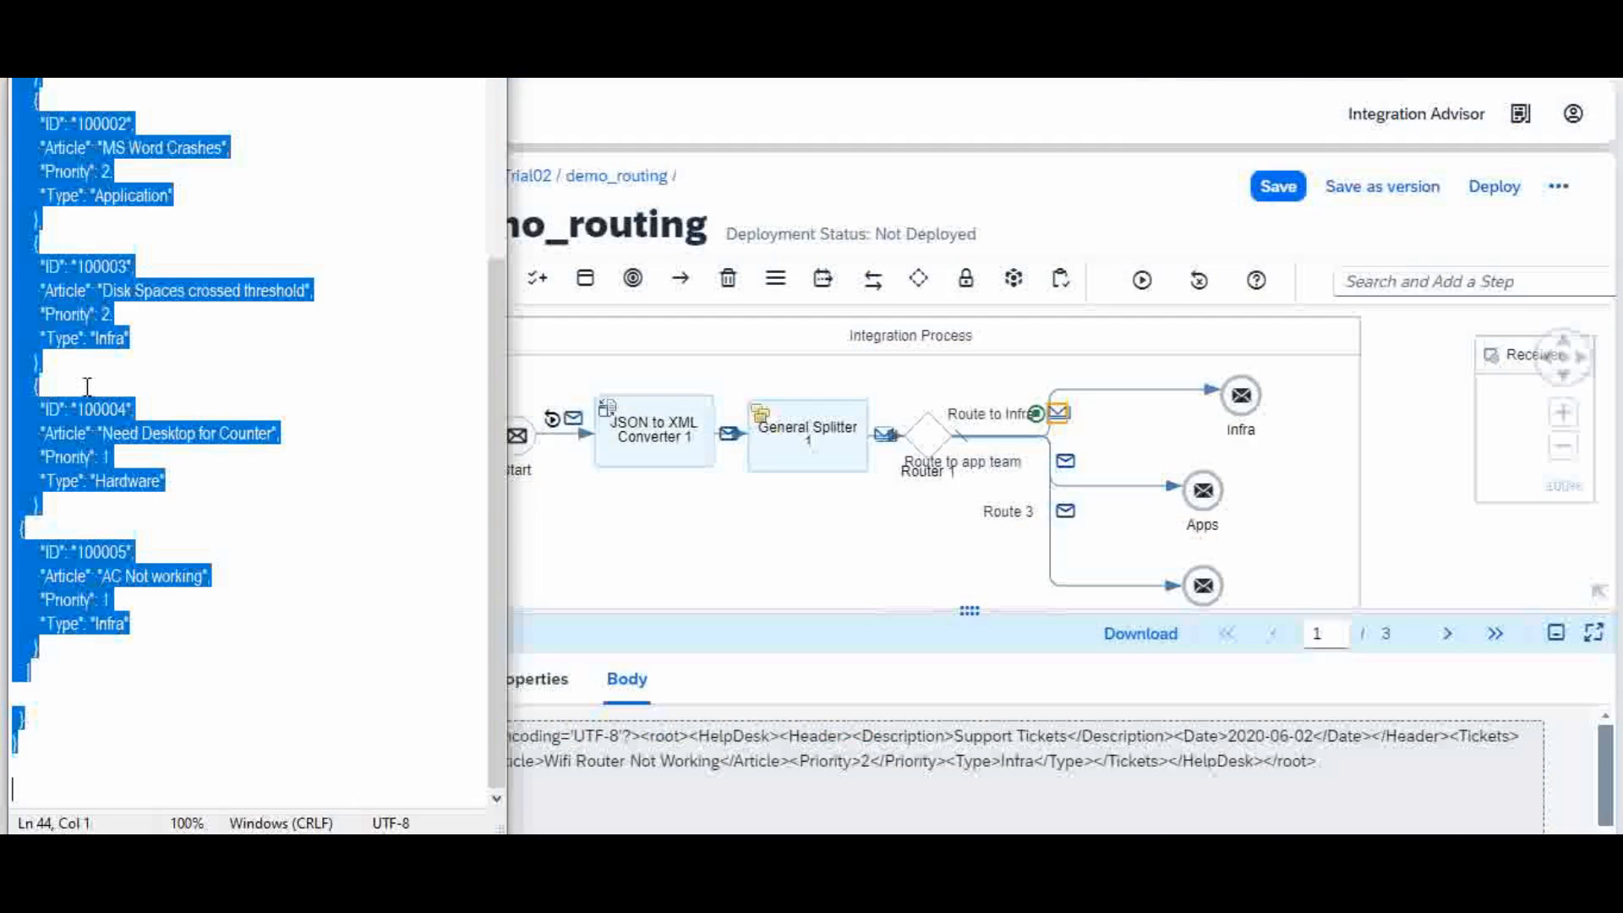
left_click(256, 558)
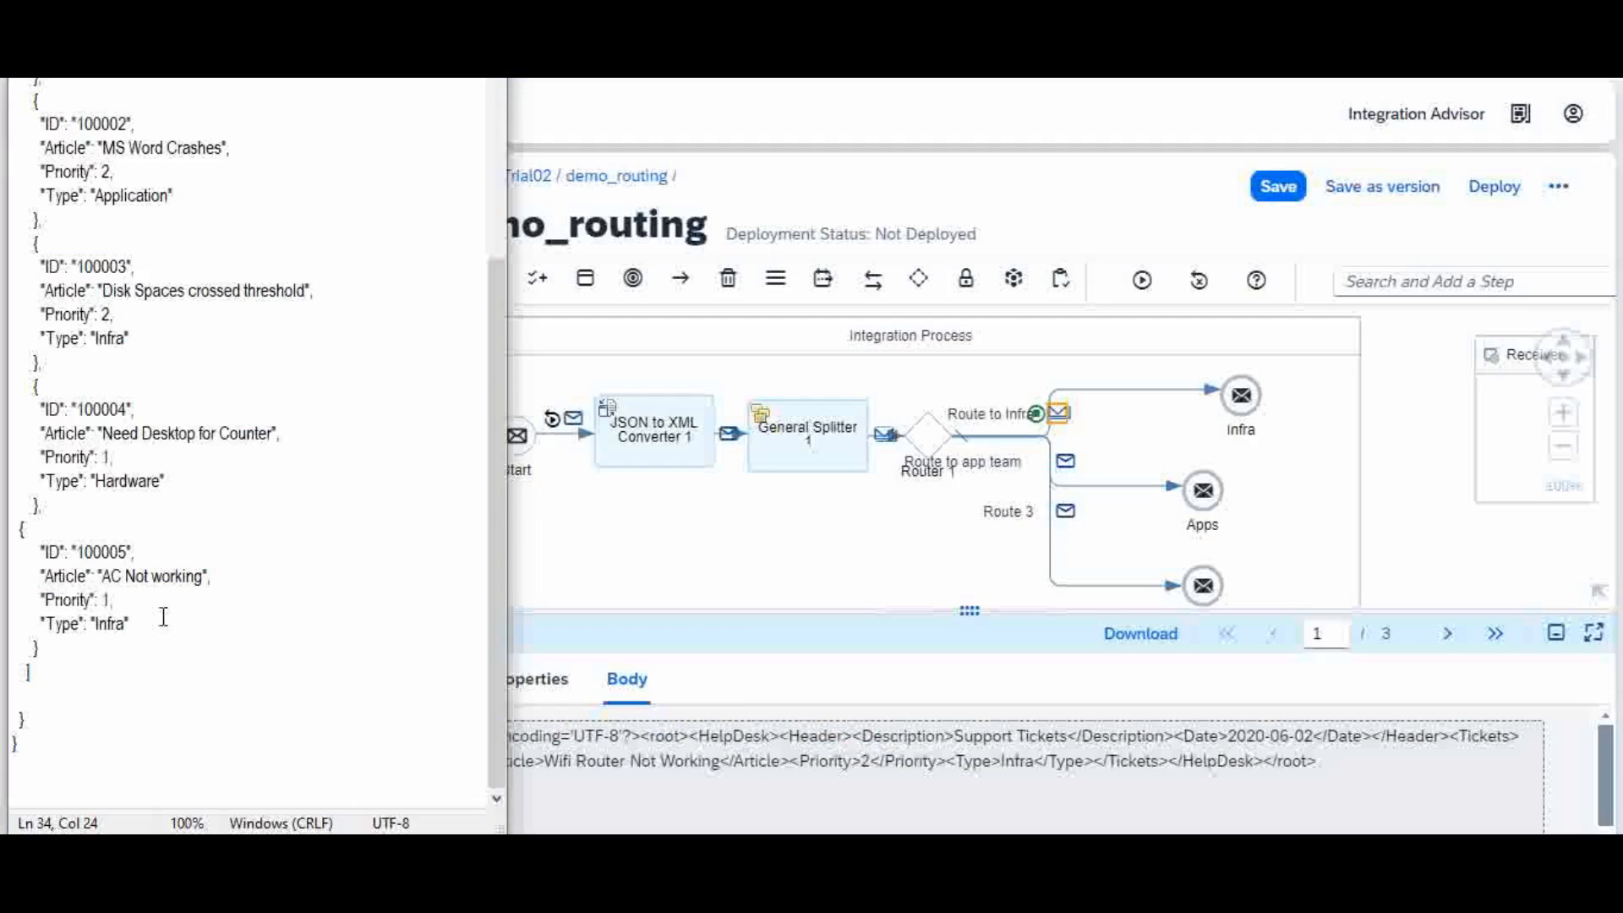
left_click(496, 205)
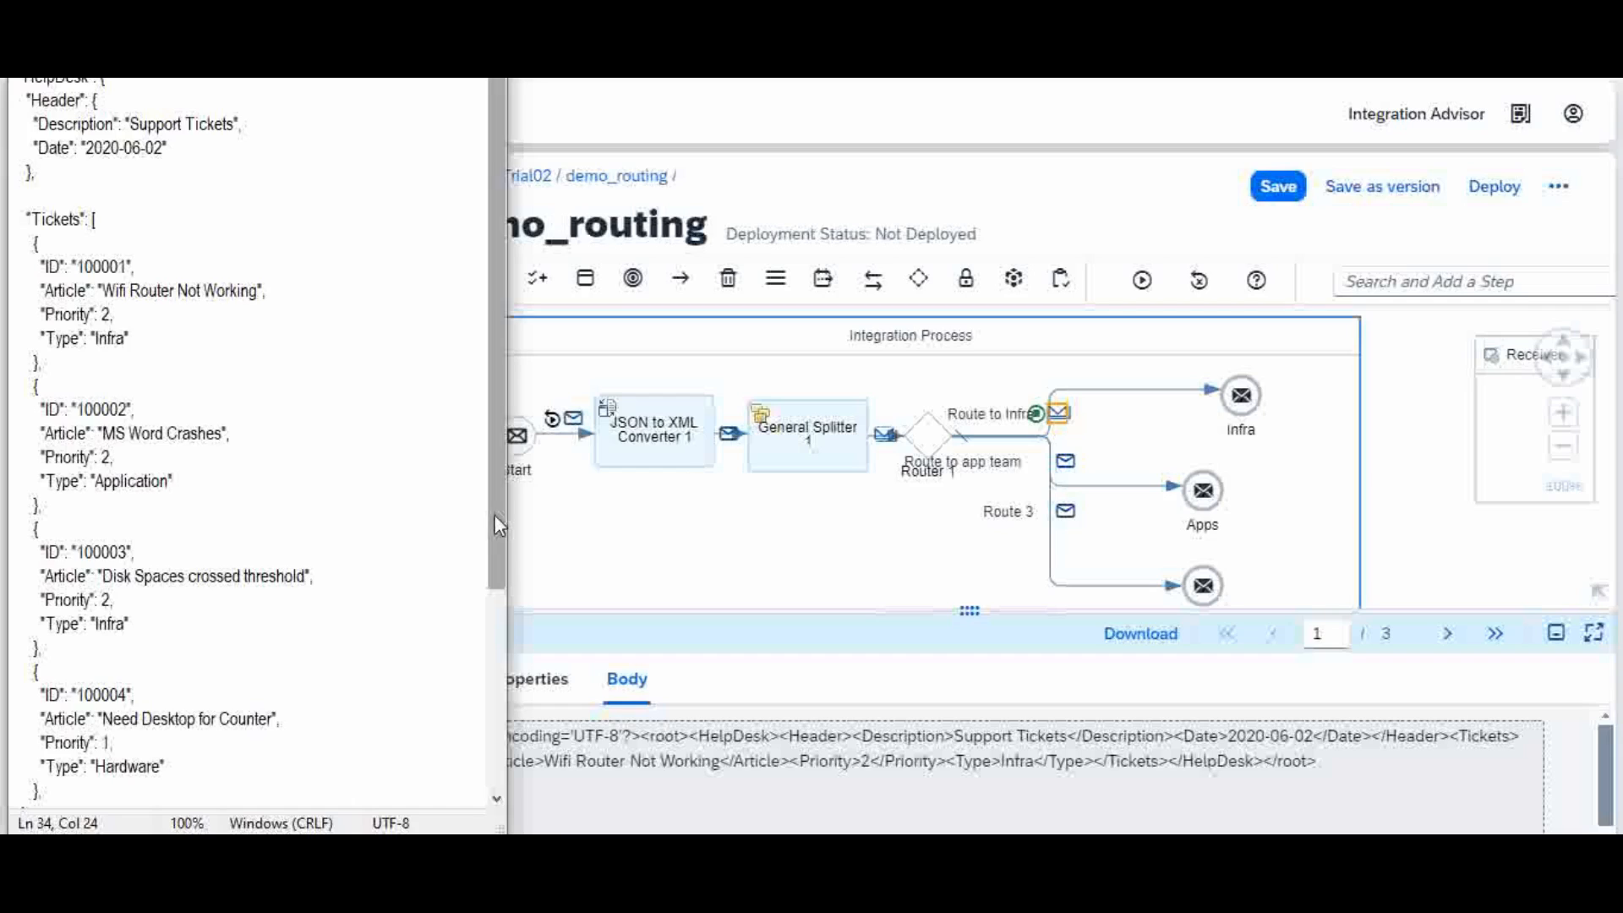
left_click_drag(494, 522, 494, 650)
left_click(160, 715)
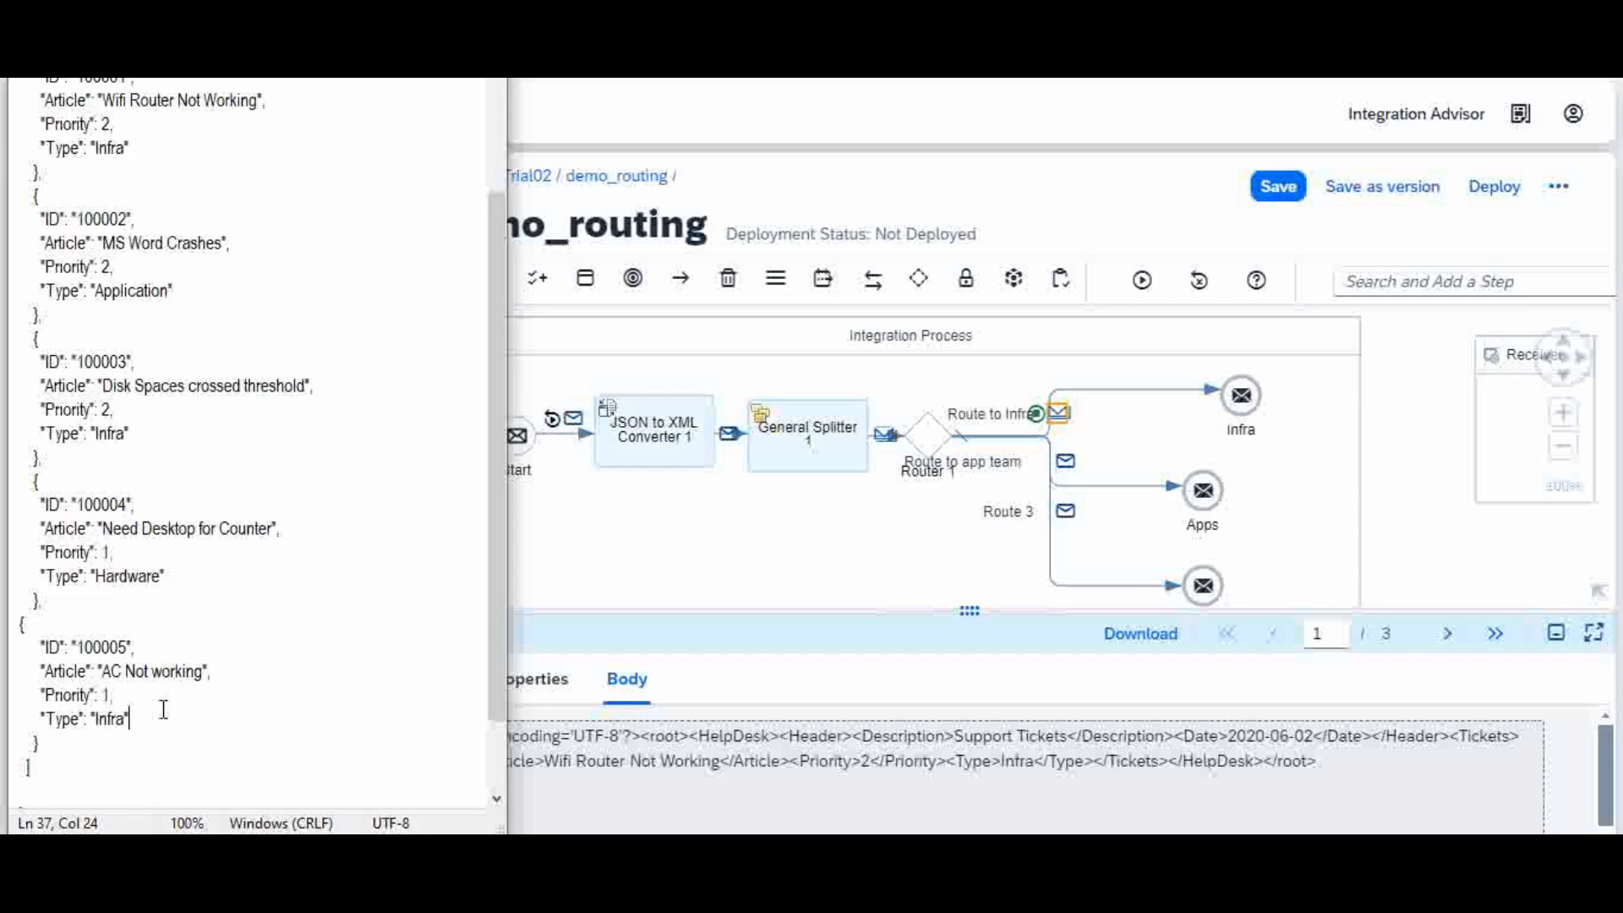
left_click(1136, 448)
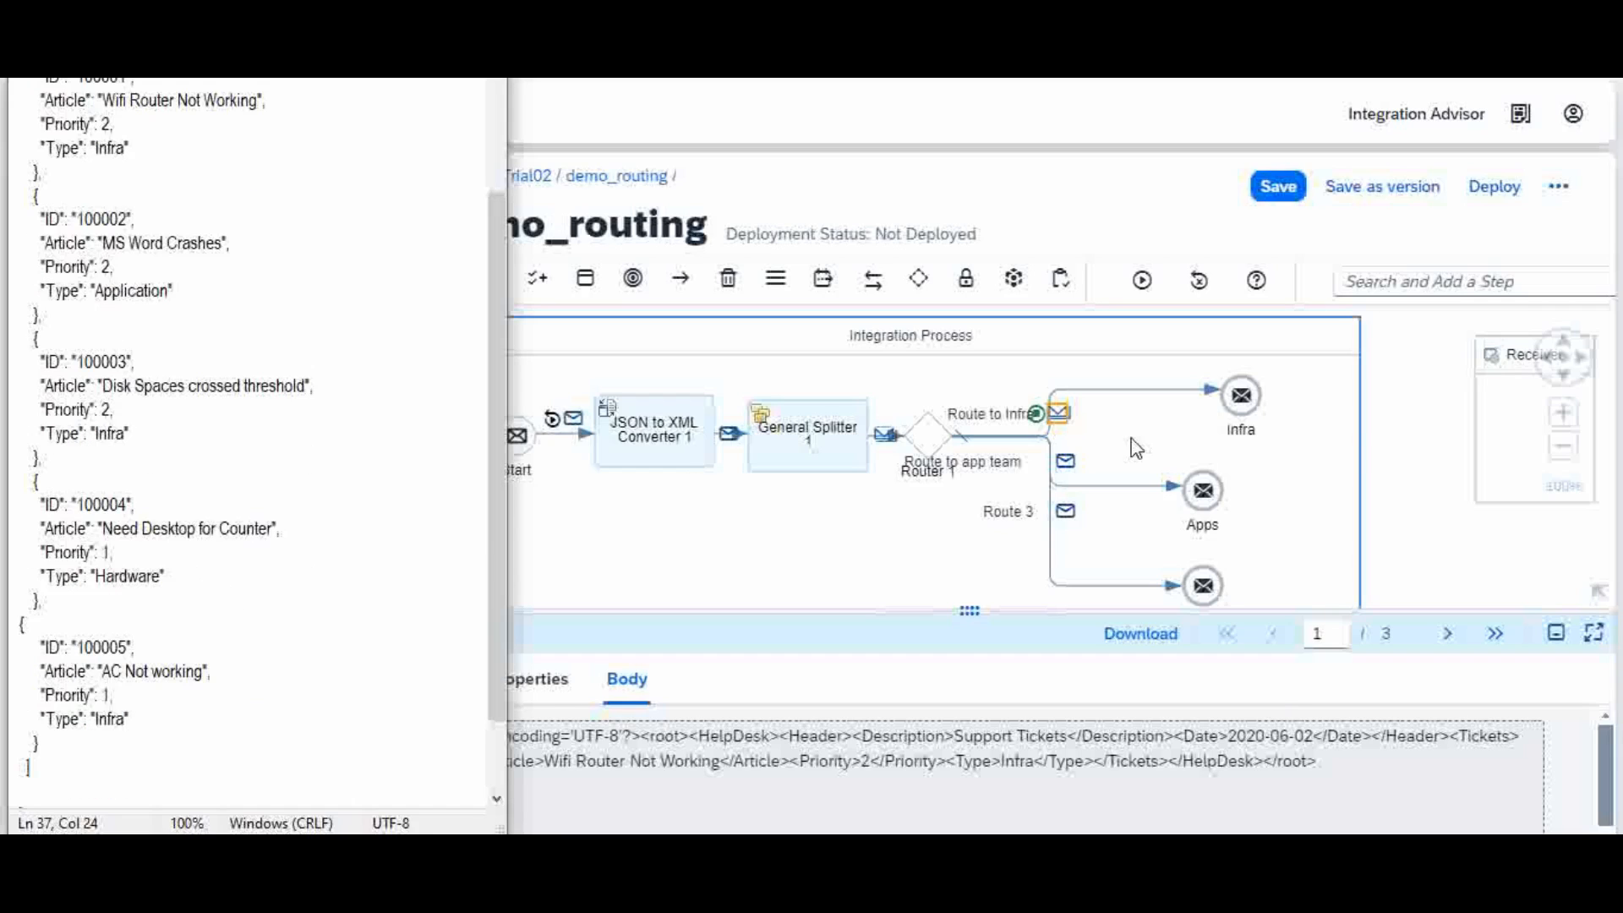
left_click(1060, 413)
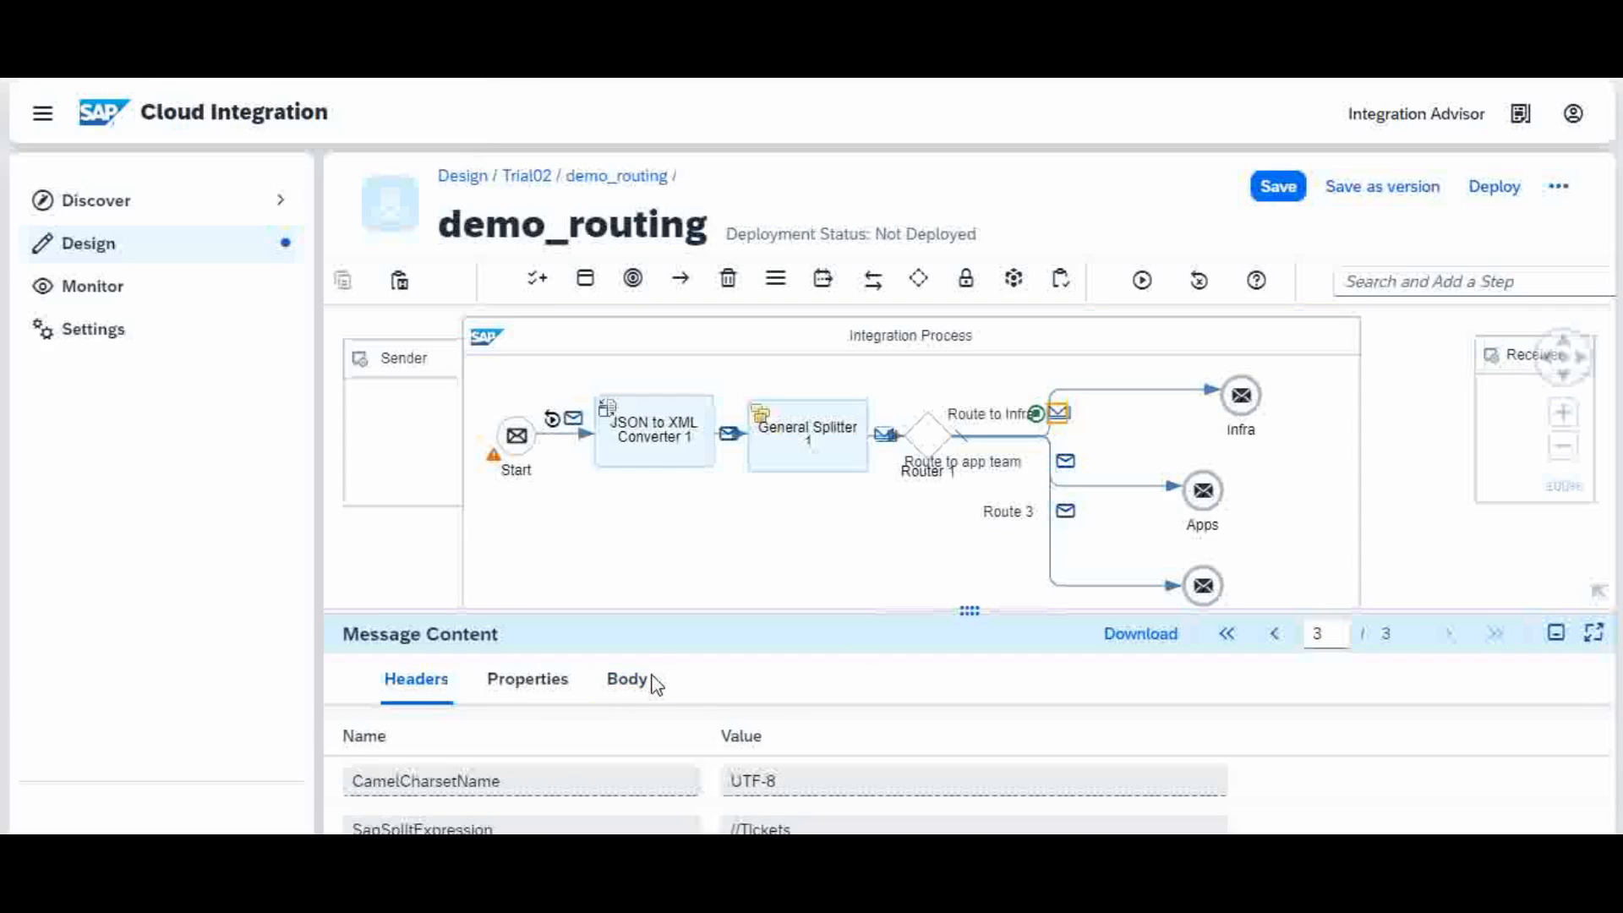
Step: Page through the three Infra message bodies, stepping back from message 3 to message 1
left_click(627, 678)
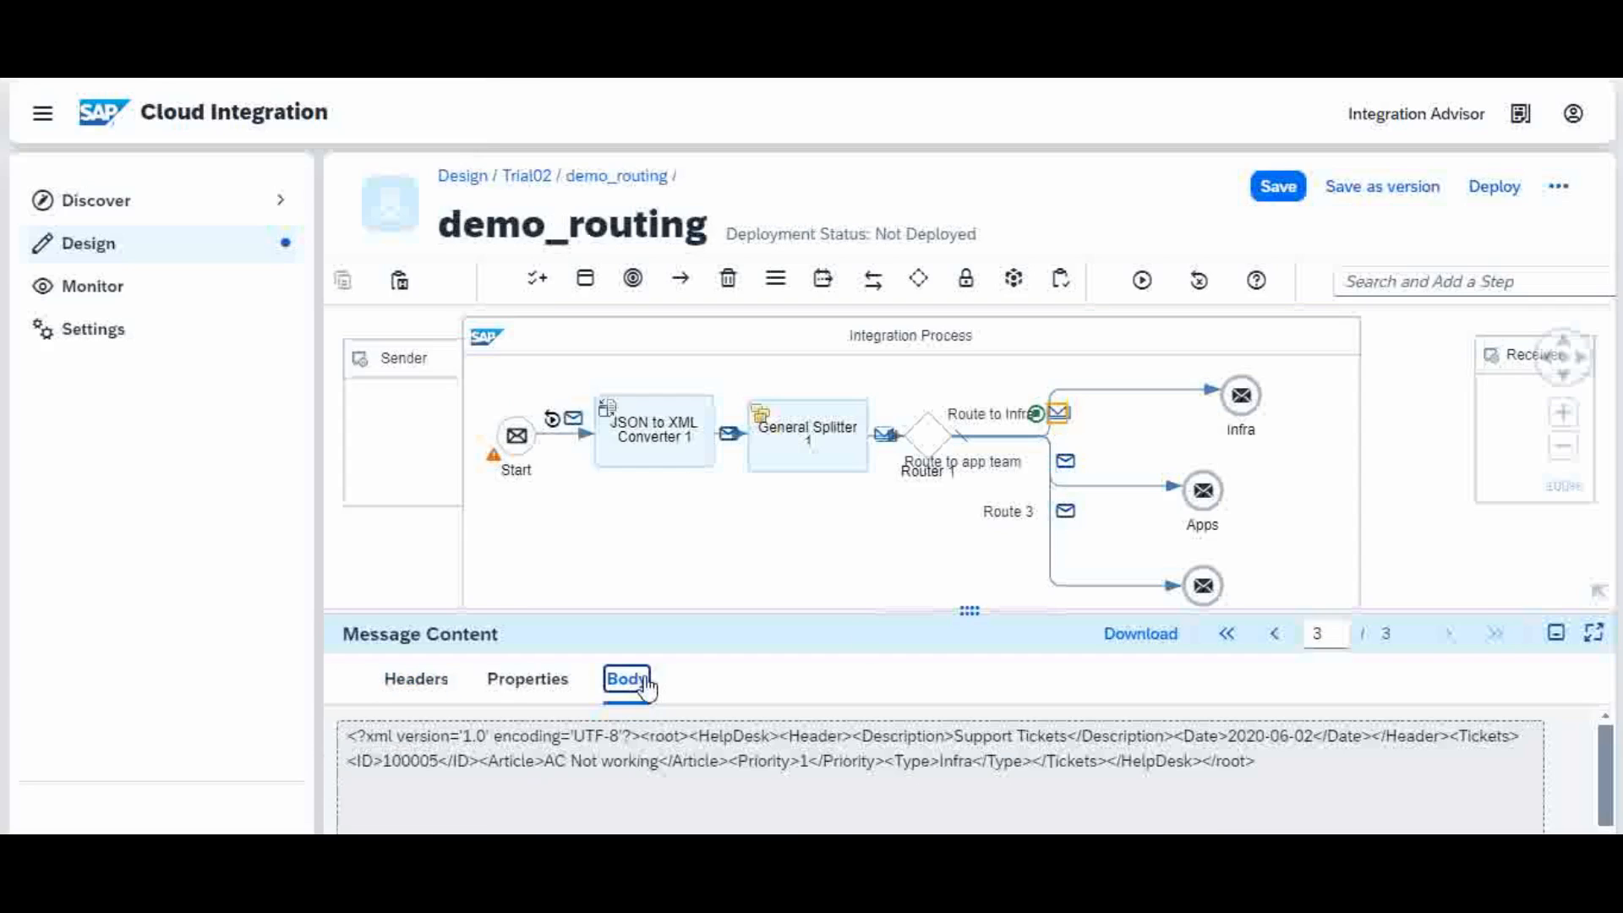
left_click(1275, 634)
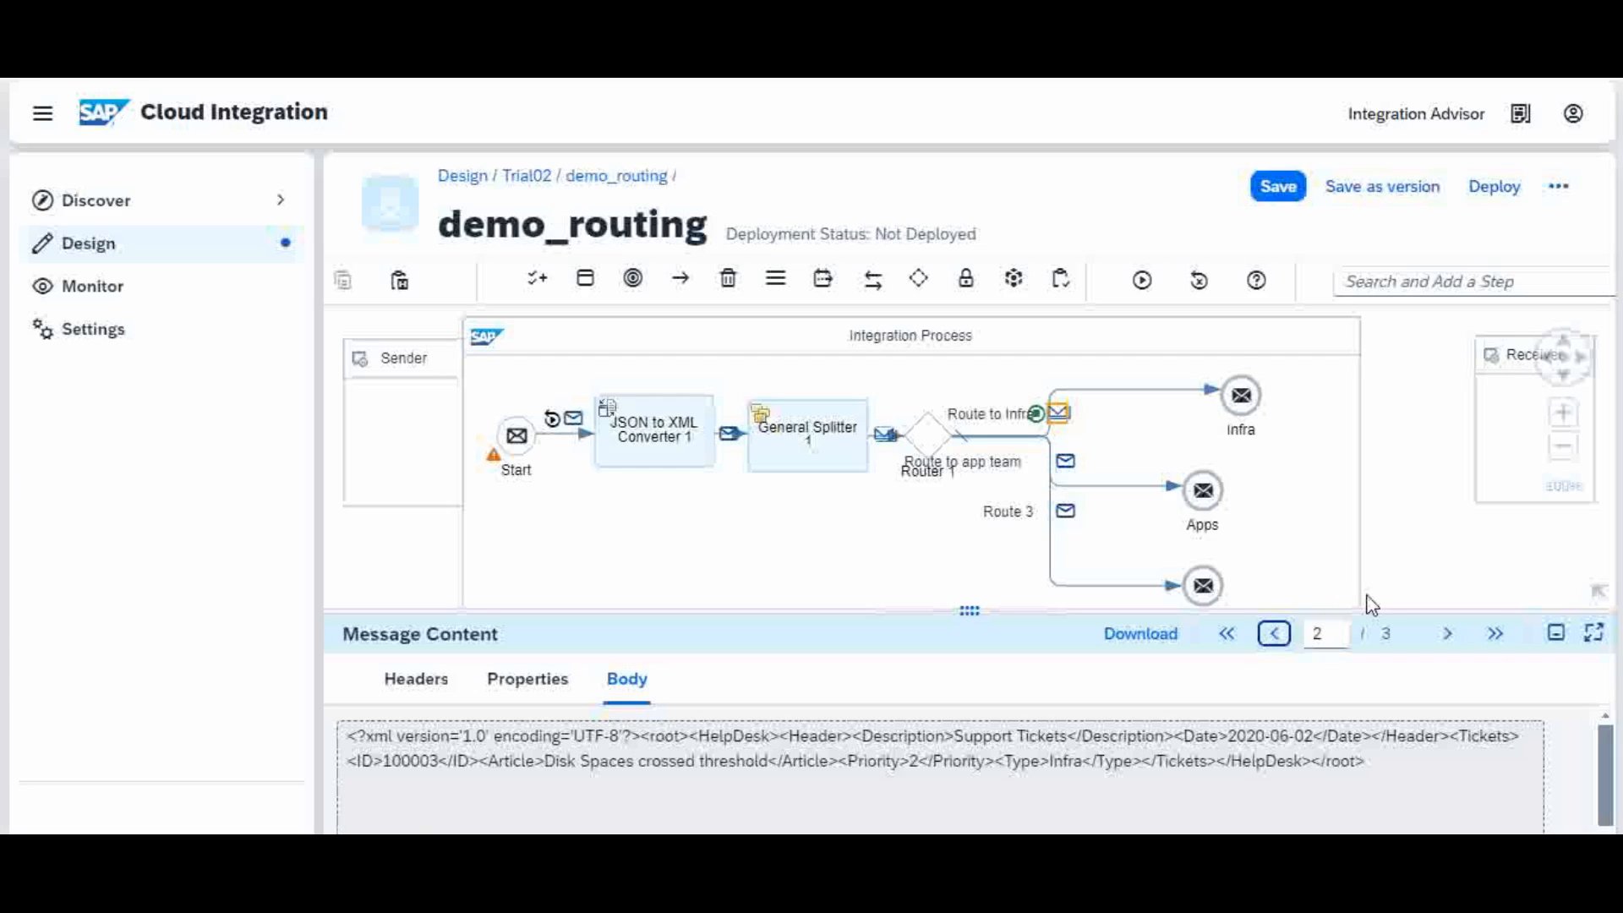
left_click(1274, 634)
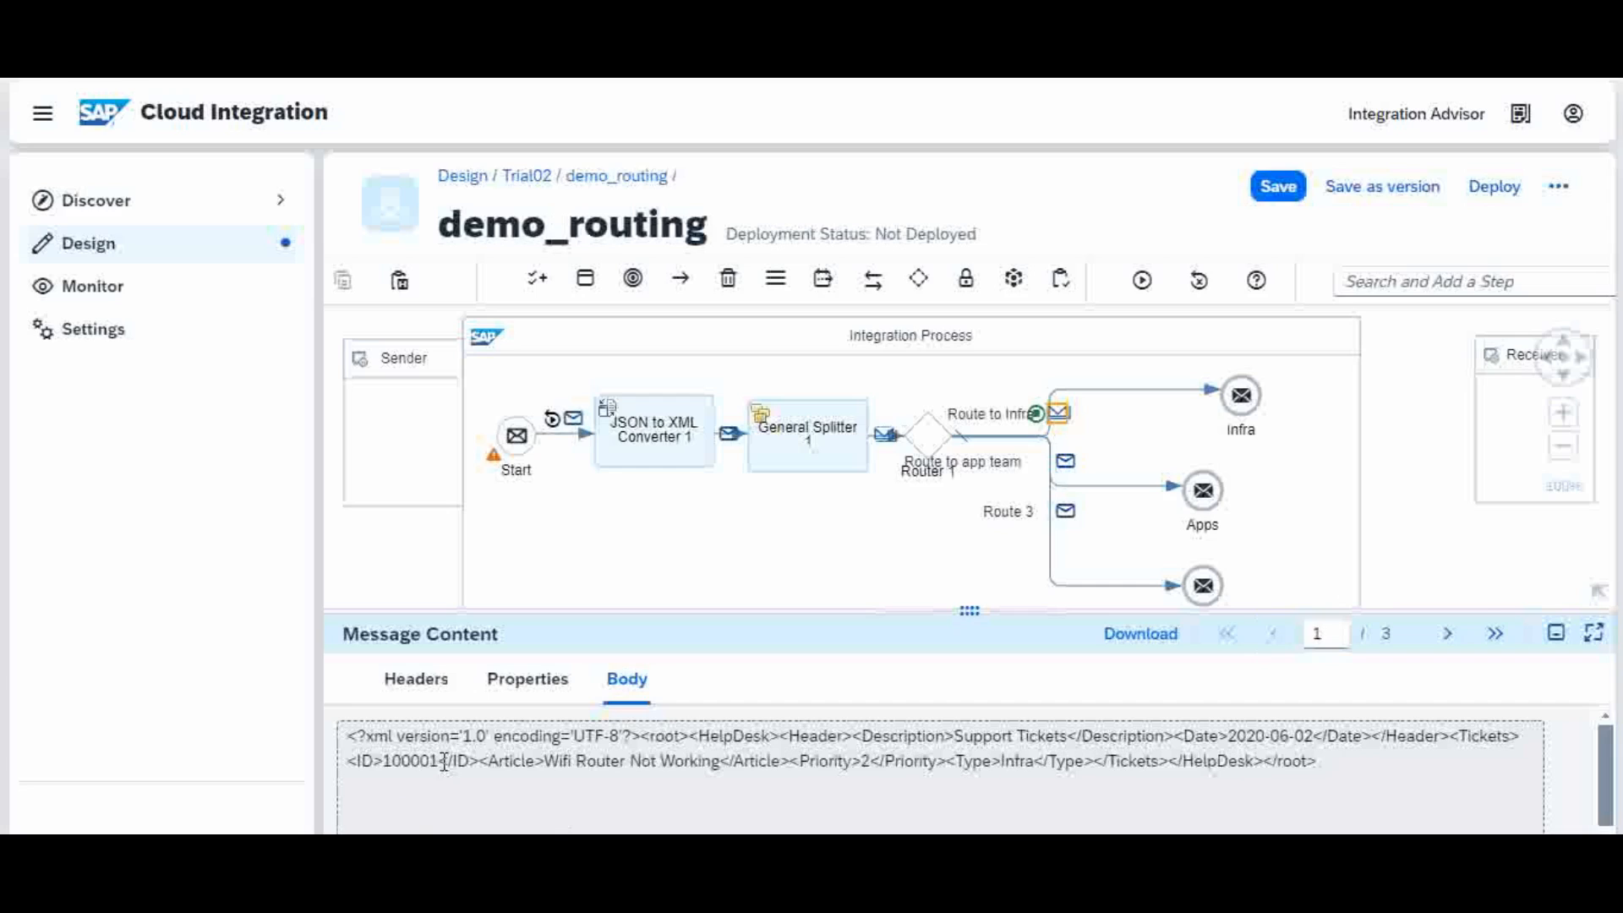
Step: Show the Apps body (ticket 100002) and the Route 3 body (ticket 100004, Need Desktop for Counter)
left_click(1066, 467)
left_click(636, 685)
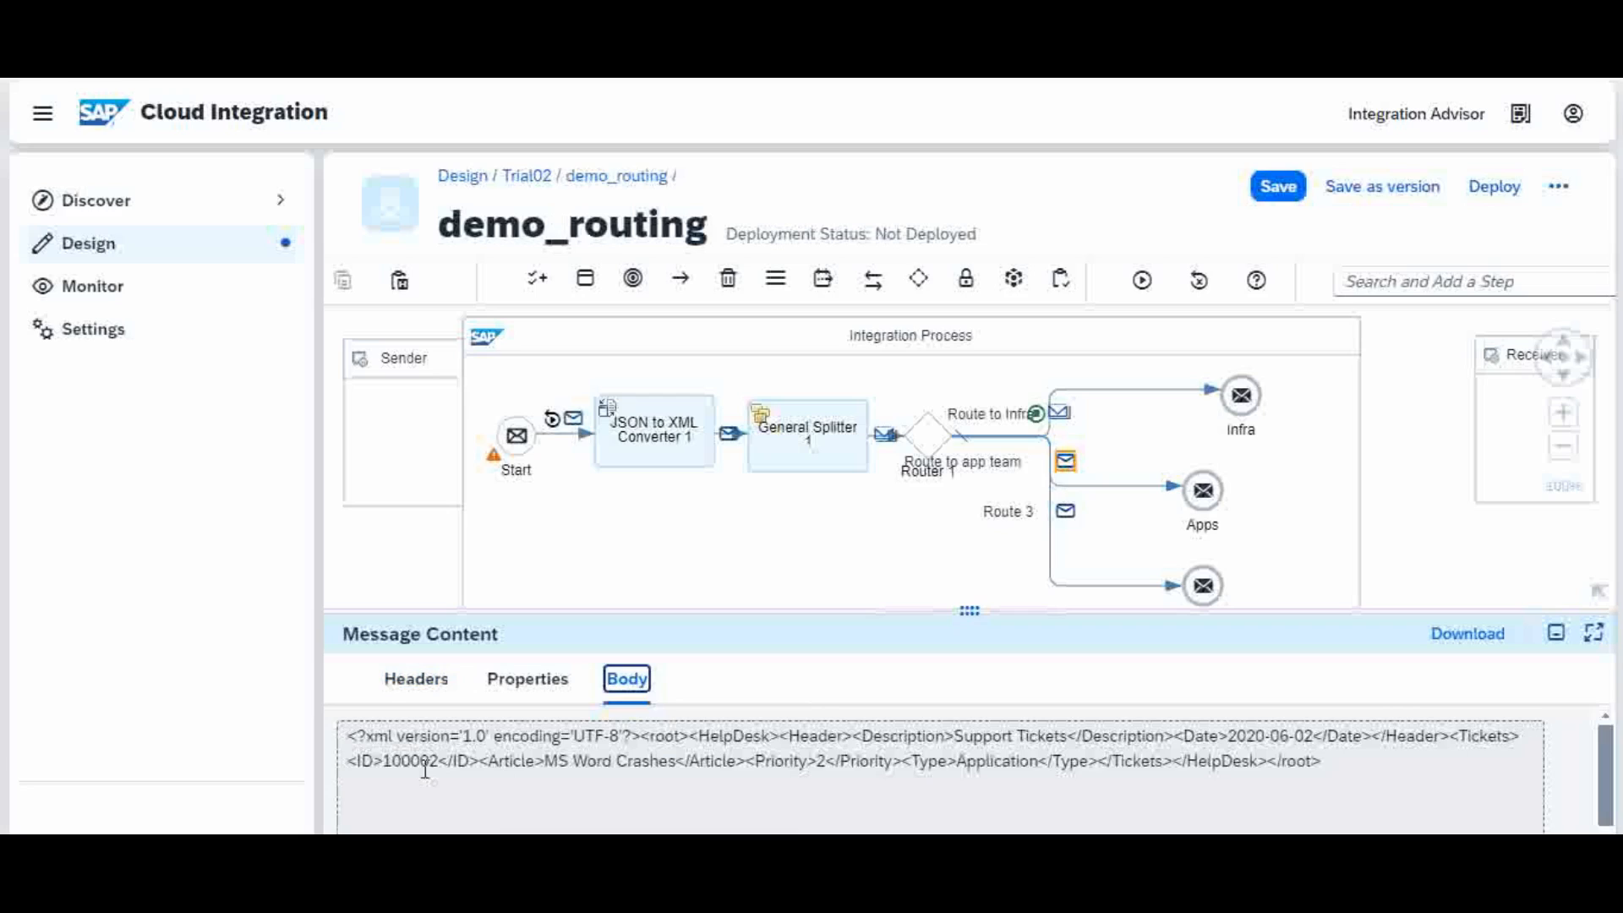
left_click(1067, 513)
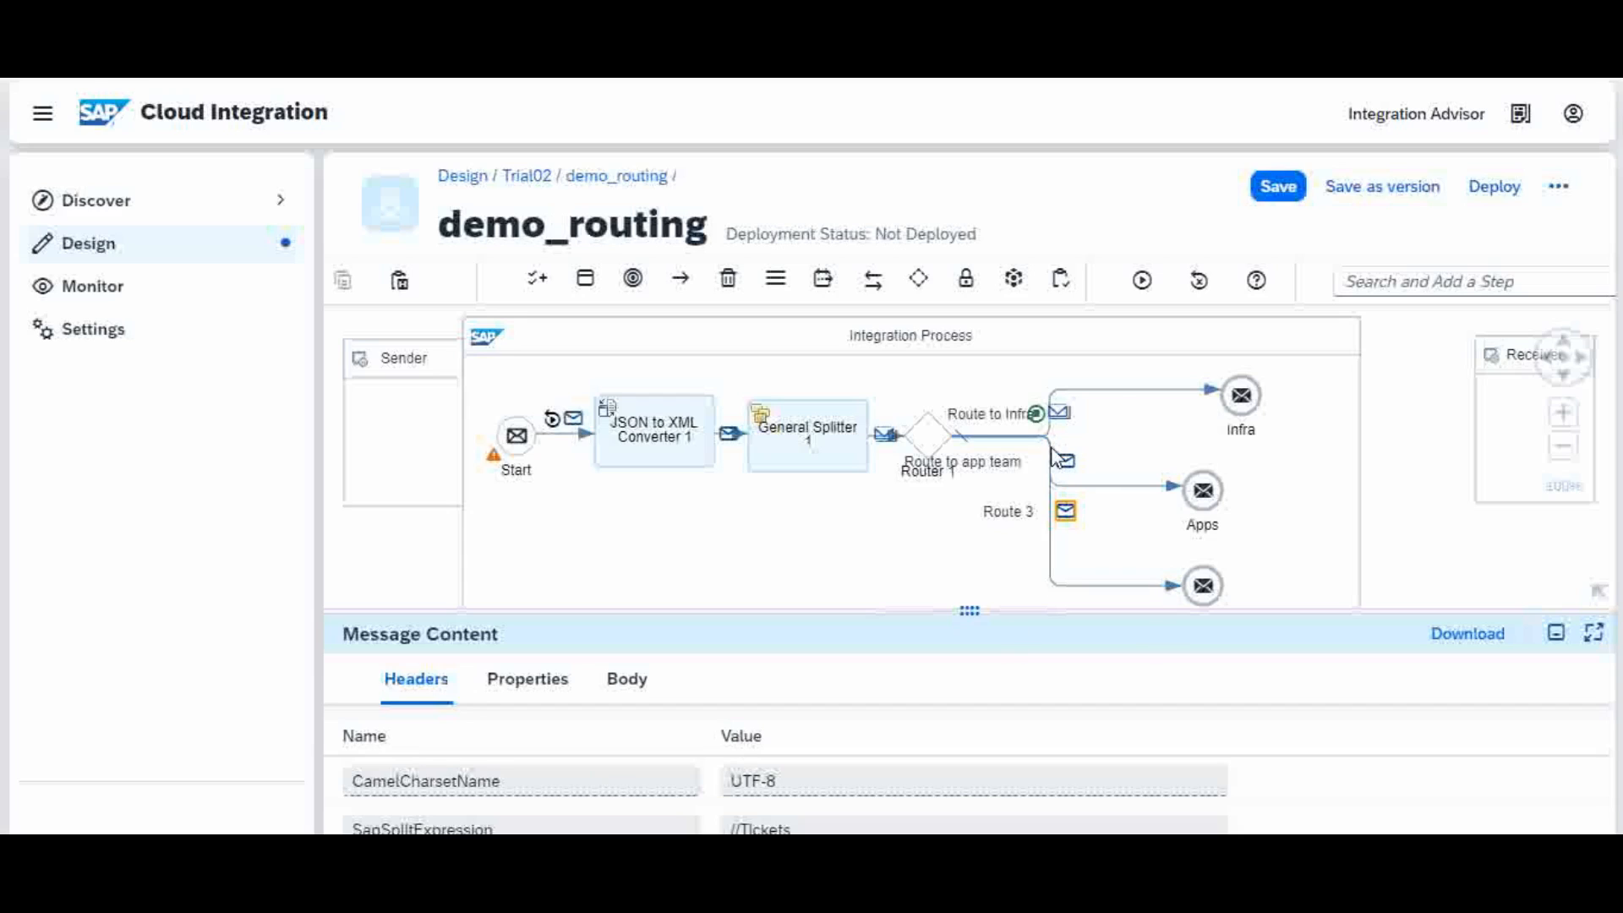
left_click(627, 680)
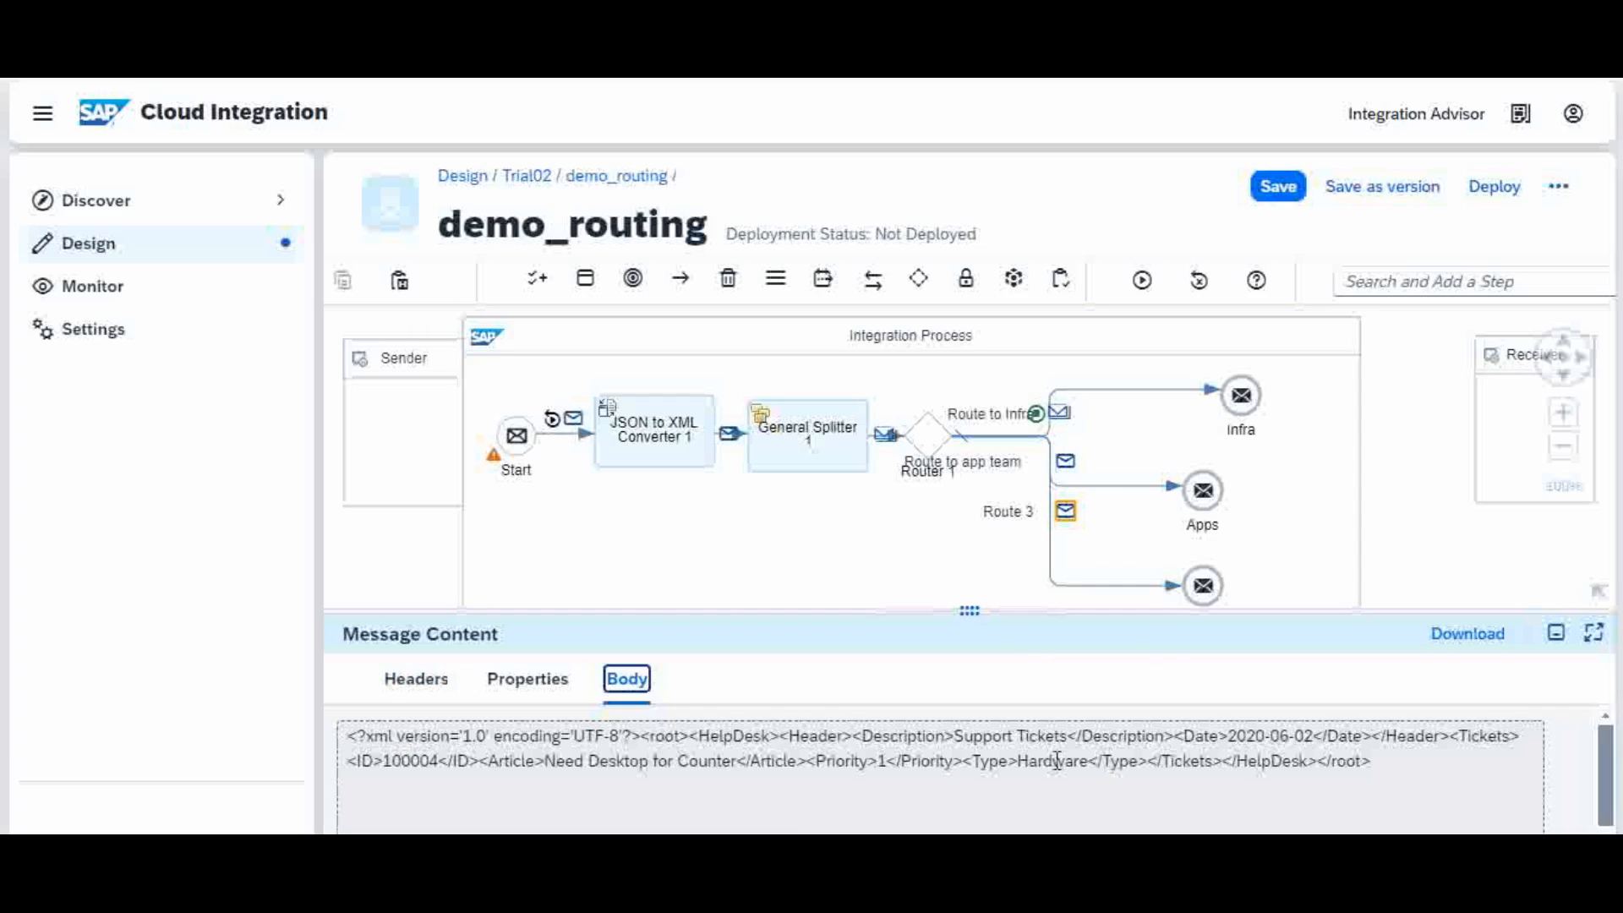
Step: Enlarge the process diagram to reveal the default receiver
left_click(1122, 814)
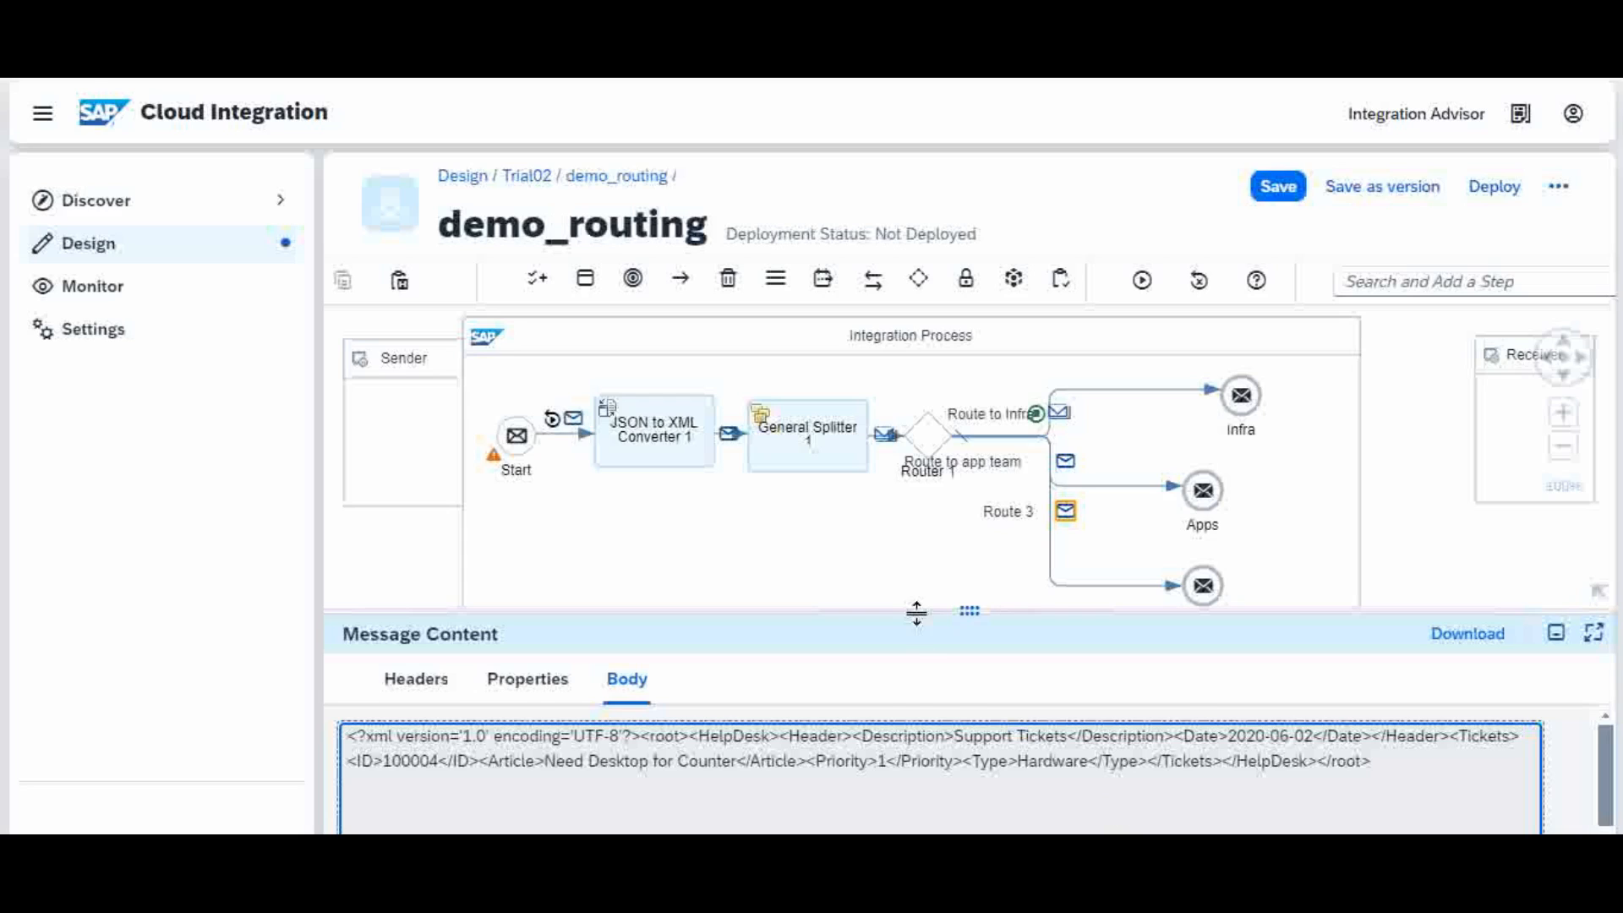
left_click_drag(918, 612, 929, 669)
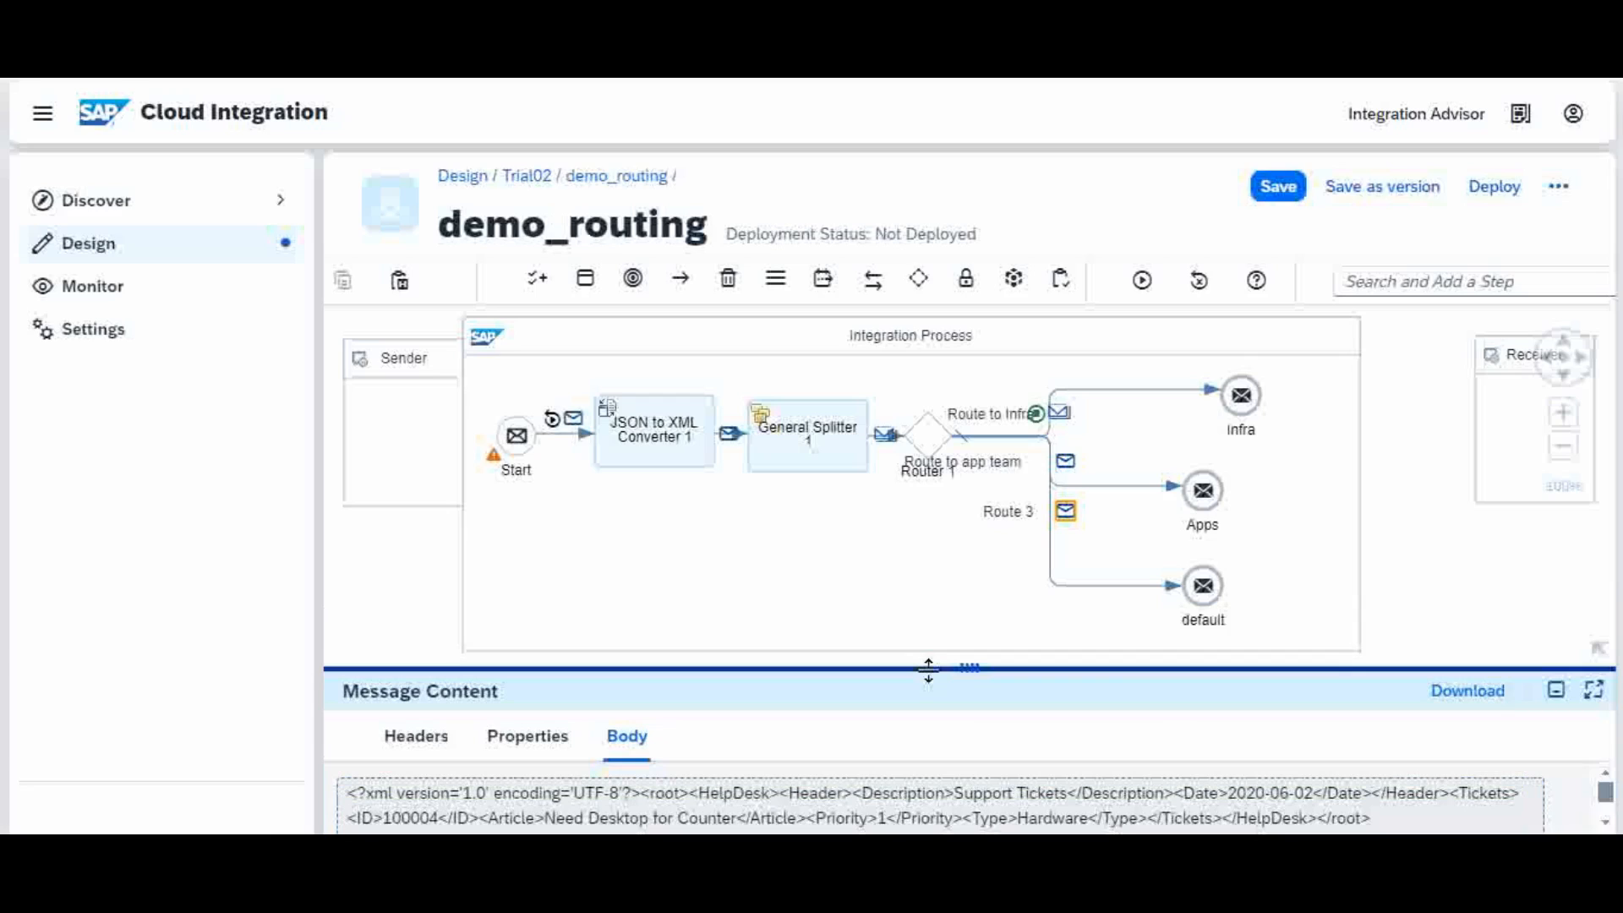
left_click(837, 583)
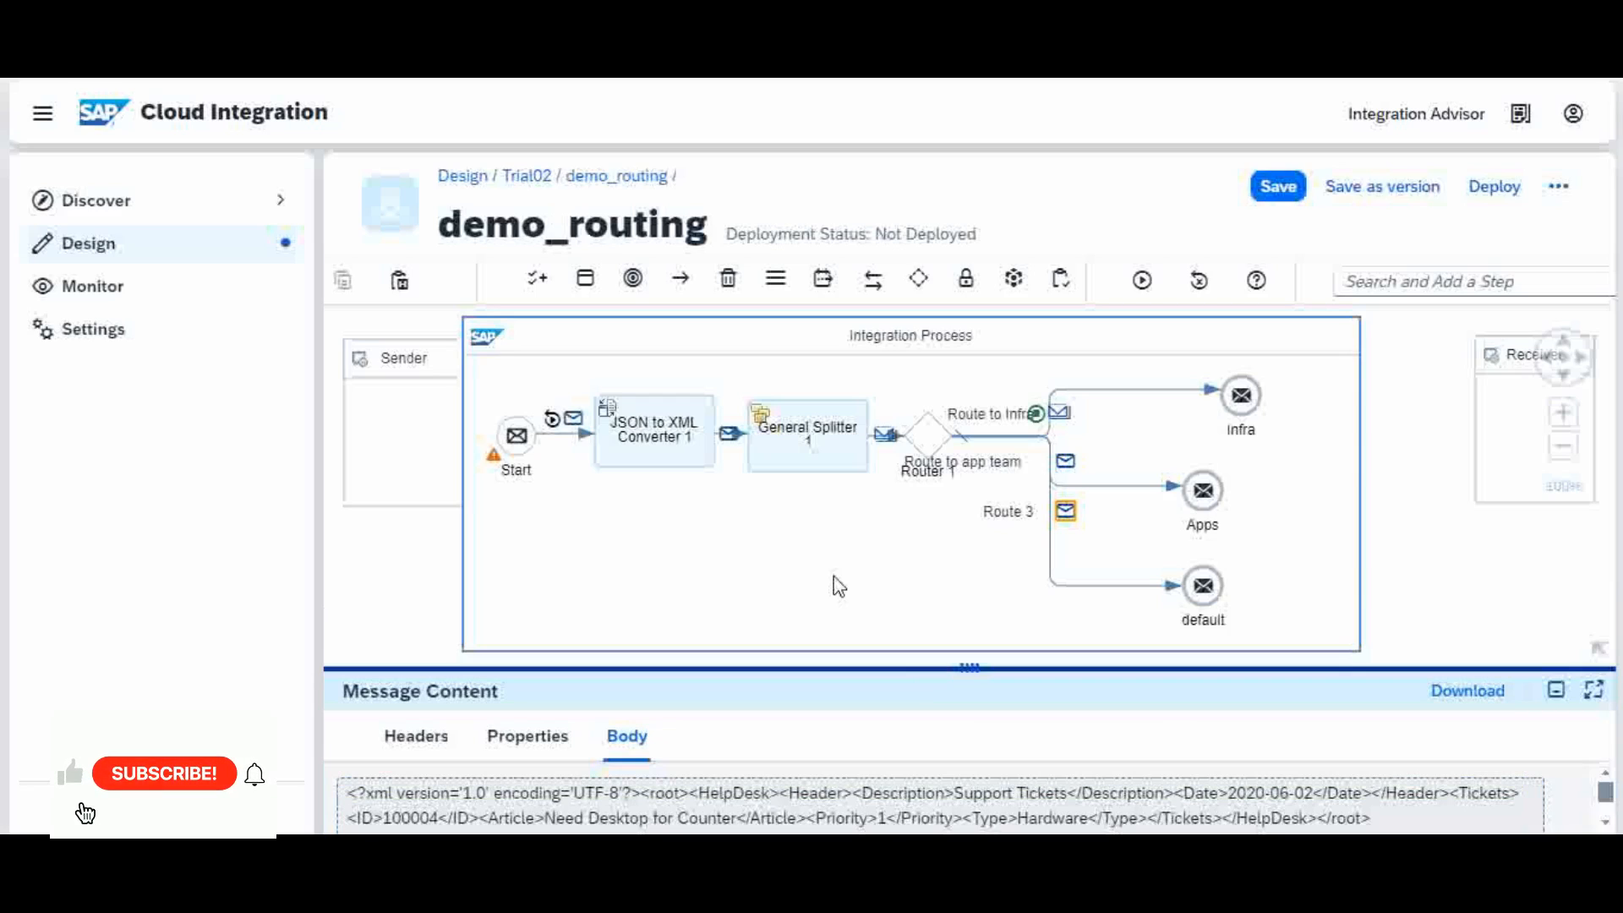